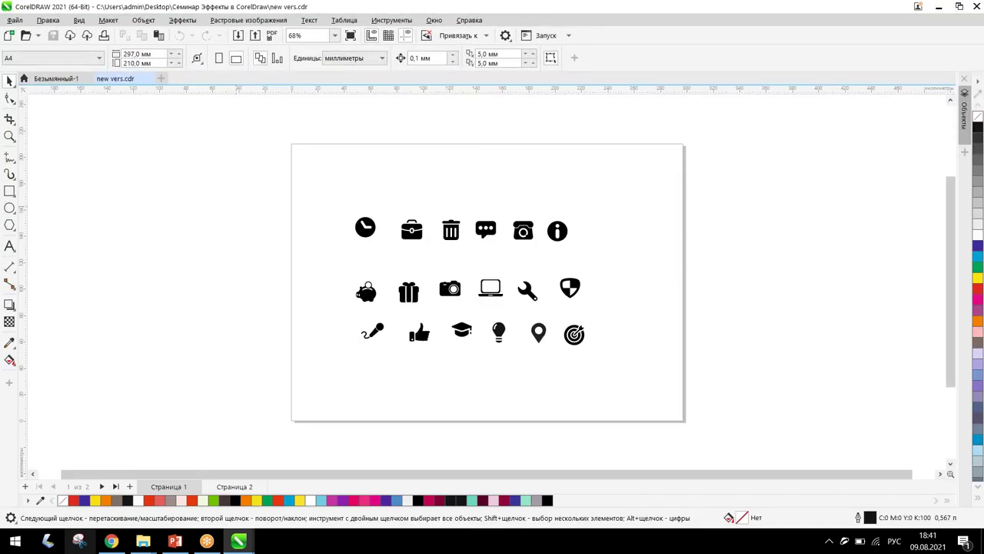
- Close the Безымянный-1 document and check page 2 of new vers.cdr before returning to page 1
{"action": "left_click", "coordinate": [85, 79]}
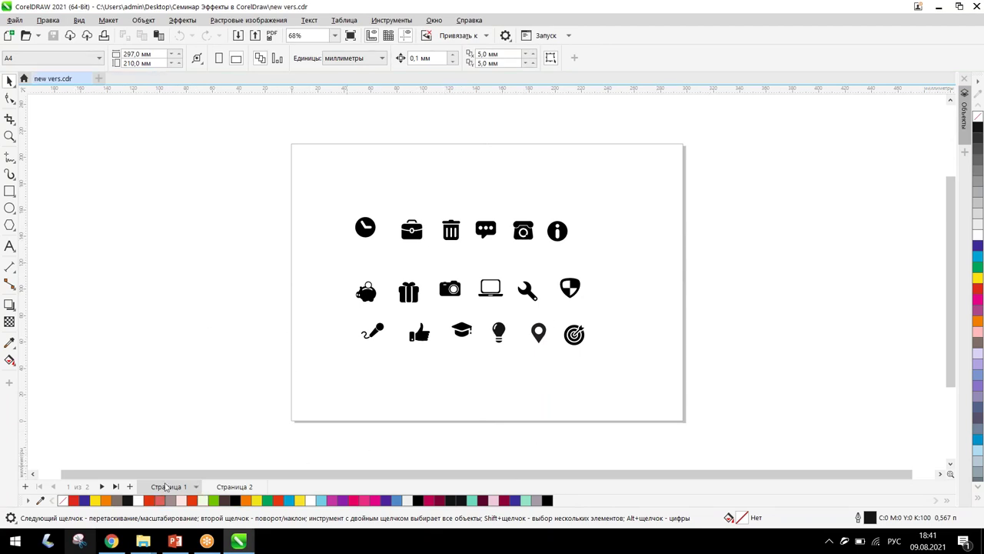
{"action": "left_click", "coordinate": [226, 487]}
{"action": "left_click", "coordinate": [171, 489]}
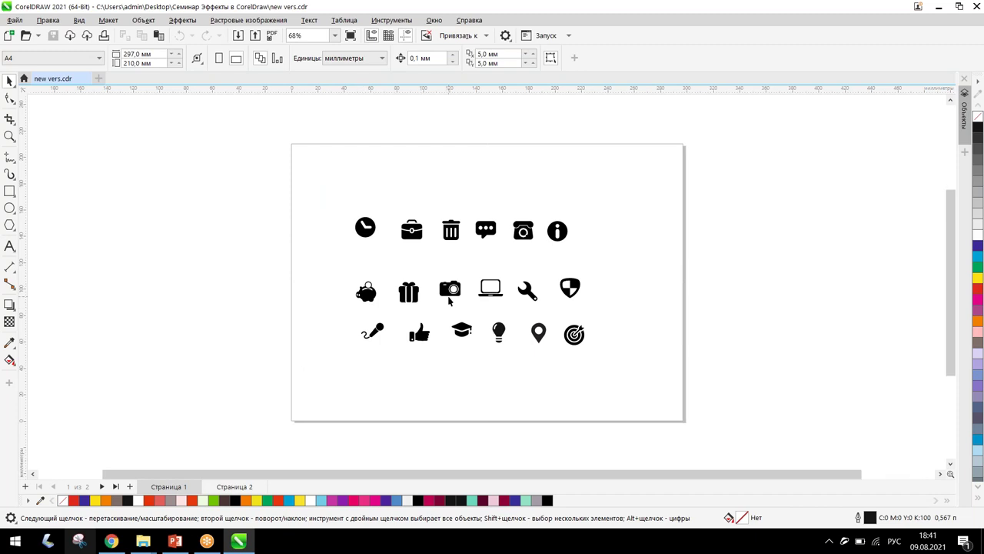
- Move the clock icon slightly down towards the briefcase and scale it proportionally to about 14.1 mm
{"action": "scroll", "coordinate": [449, 298], "scroll_direction": "up", "scroll_amount": 1}
{"action": "scroll", "coordinate": [373, 264], "scroll_direction": "up", "scroll_amount": 3}
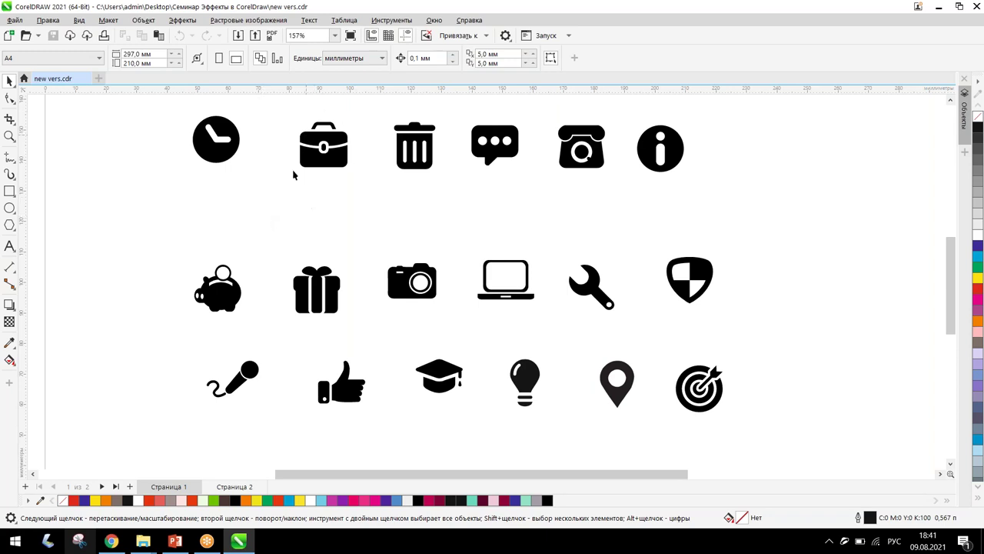
{"action": "left_click", "coordinate": [212, 149]}
{"action": "mouse_move", "coordinate": [212, 149]}
{"action": "left_mouse_down"}
{"action": "mouse_move", "coordinate": [248, 149]}
{"action": "mouse_move", "coordinate": [220, 162]}
{"action": "left_mouse_up"}
{"action": "scroll", "coordinate": [231, 153], "scroll_direction": "up", "scroll_amount": 3}
{"action": "left_click_drag", "start_coordinate": [293, 226], "coordinate": [257, 219]}
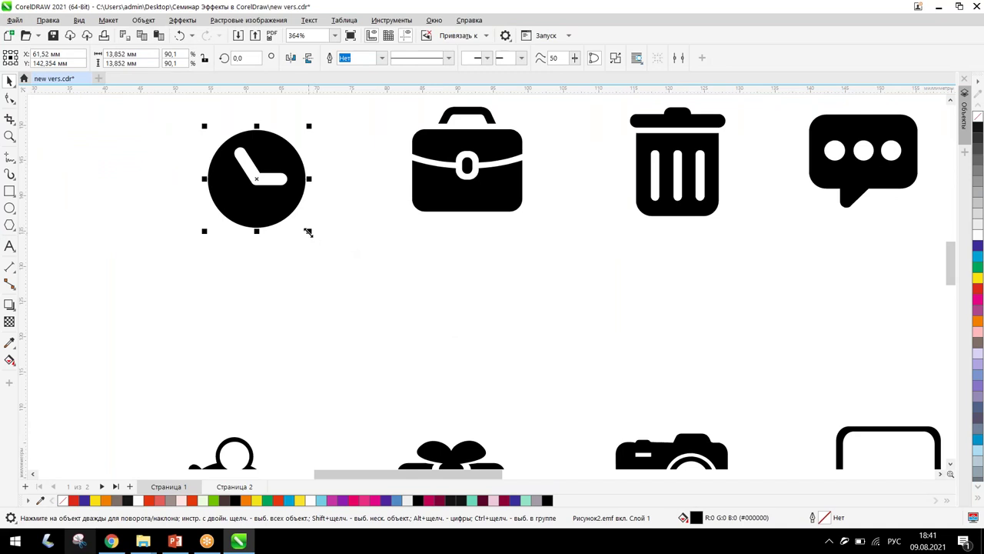
{"action": "mouse_move", "coordinate": [307, 233]}
{"action": "left_mouse_down"}
{"action": "mouse_move", "coordinate": [343, 265]}
{"action": "mouse_move", "coordinate": [297, 218]}
{"action": "mouse_move", "coordinate": [316, 231]}
{"action": "left_mouse_up"}
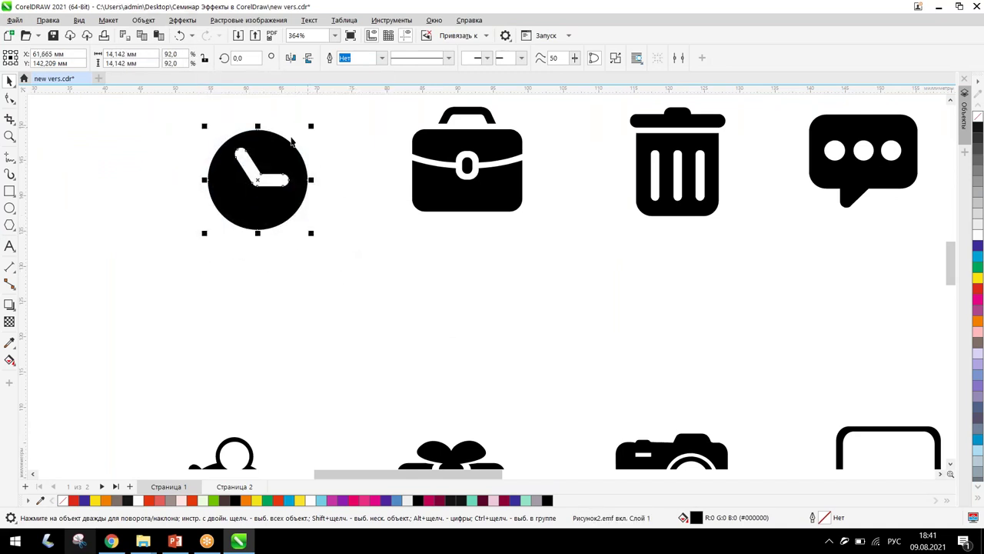
- Try rotating and skewing the clock icon, and undo both transformations
{"action": "left_click", "coordinate": [257, 179]}
{"action": "left_click_drag", "start_coordinate": [313, 124], "coordinate": [309, 253]}
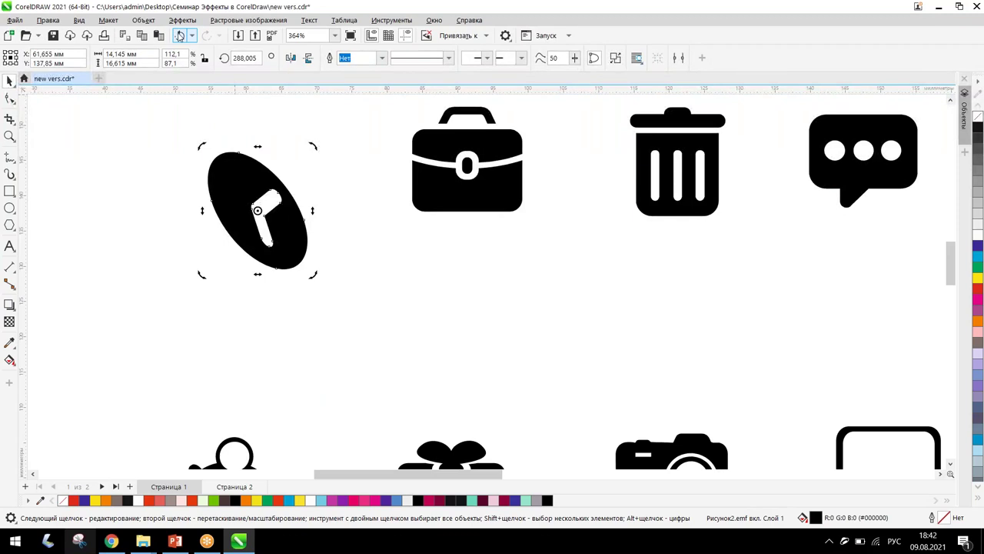
{"action": "left_click", "coordinate": [264, 72]}
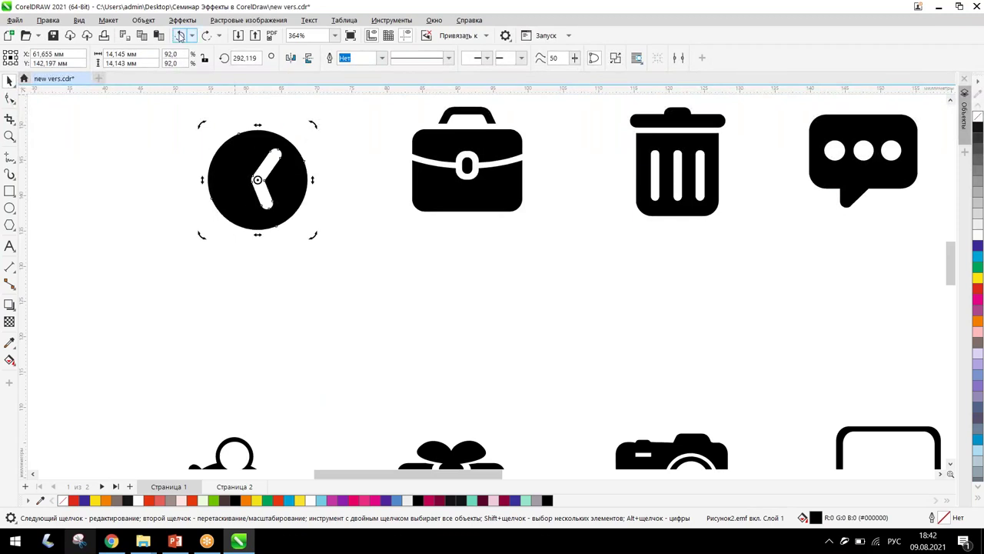
{"action": "left_click", "coordinate": [179, 36]}
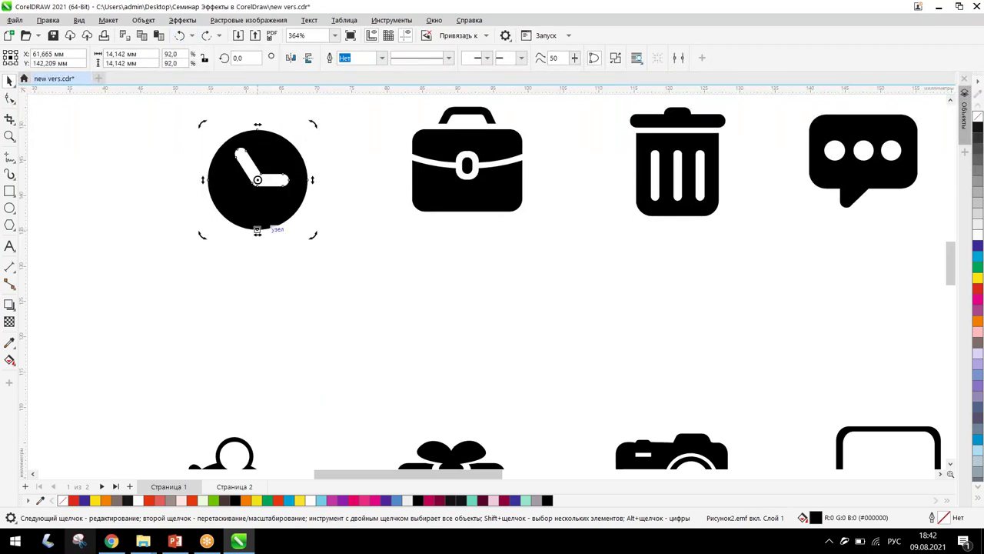
- Examine the icons on page 1 both close up and as a whole page, with nothing selected
{"action": "scroll", "coordinate": [223, 150], "scroll_direction": "up", "scroll_amount": 5}
{"action": "scroll", "coordinate": [223, 150], "scroll_direction": "down", "scroll_amount": 4}
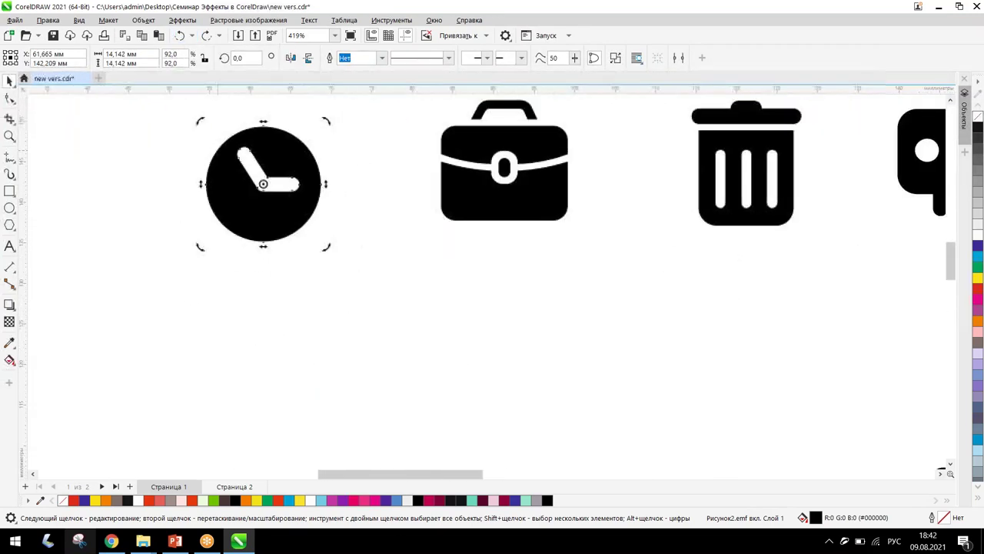
{"action": "scroll", "coordinate": [219, 151], "scroll_direction": "down", "scroll_amount": 4}
{"action": "scroll", "coordinate": [219, 152], "scroll_direction": "up", "scroll_amount": 6}
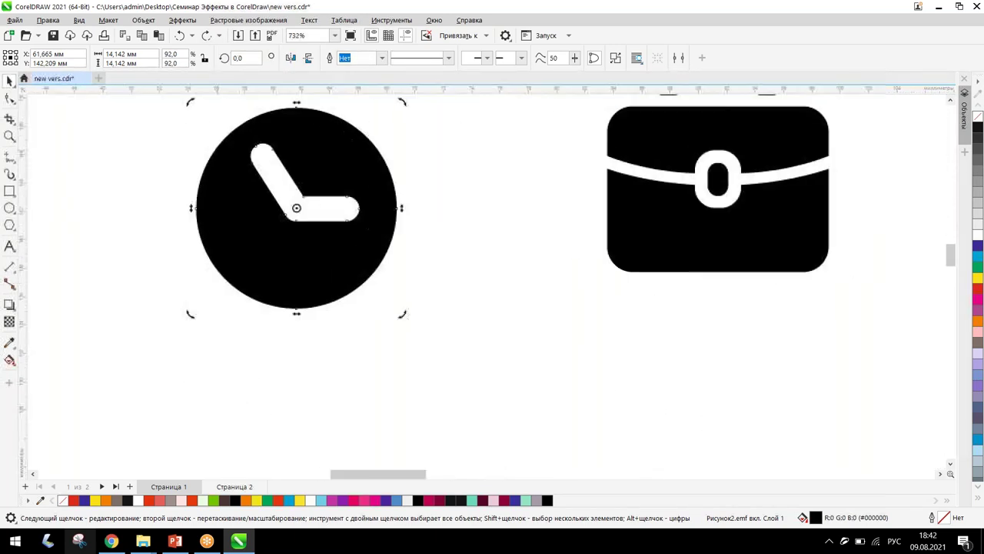
{"action": "scroll", "coordinate": [219, 152], "scroll_direction": "down", "scroll_amount": 5}
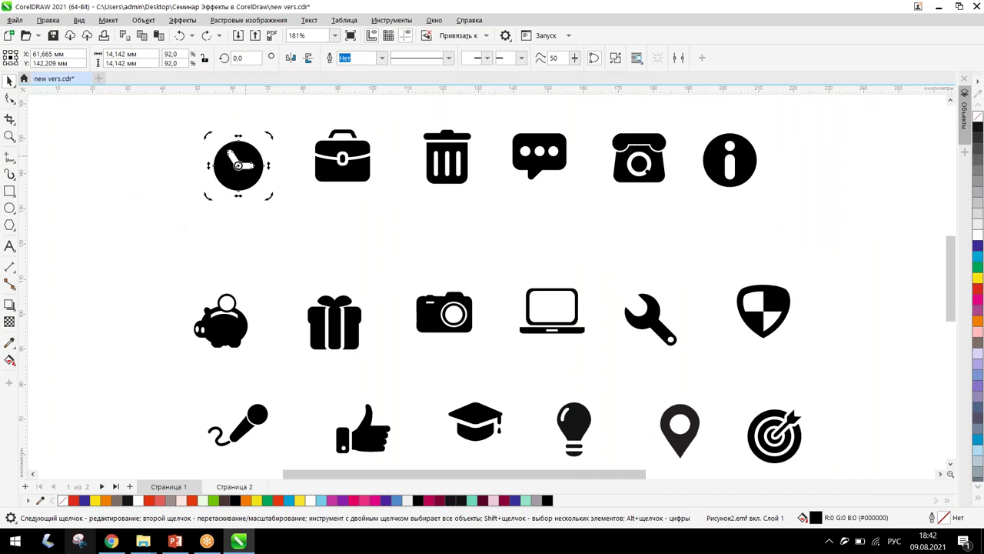
{"action": "scroll", "coordinate": [239, 164], "scroll_direction": "down", "scroll_amount": 4}
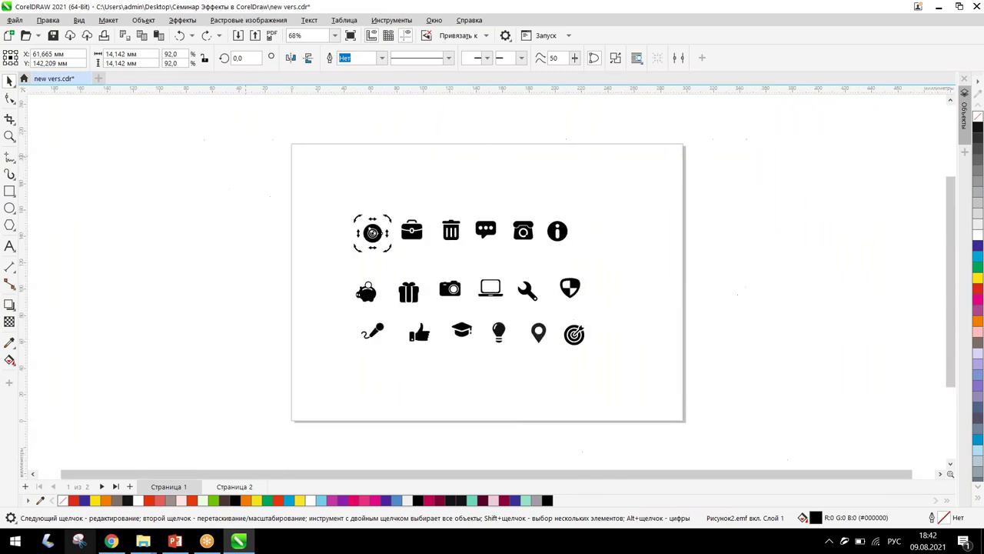
{"action": "left_click", "coordinate": [631, 209]}
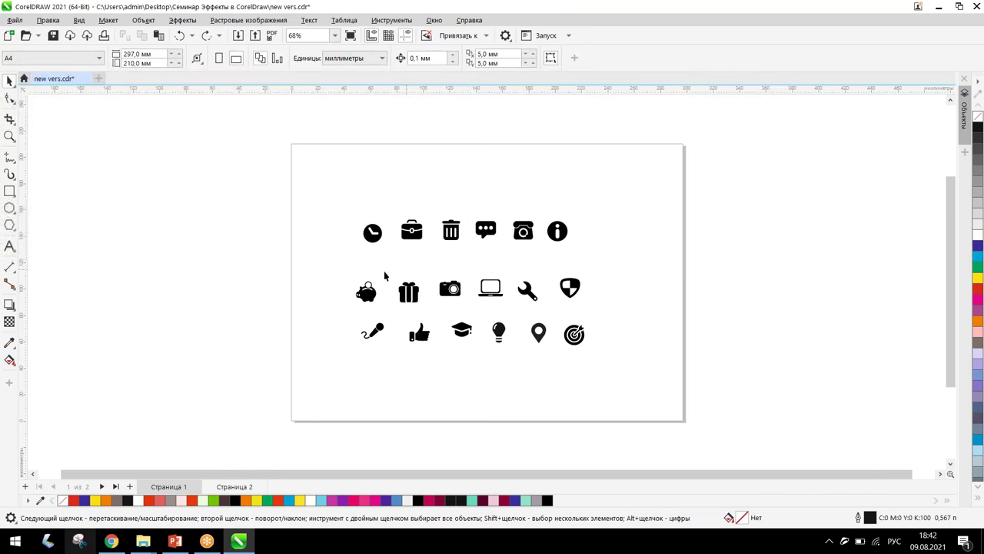
{"action": "scroll", "coordinate": [422, 228], "scroll_direction": "up", "scroll_amount": 4}
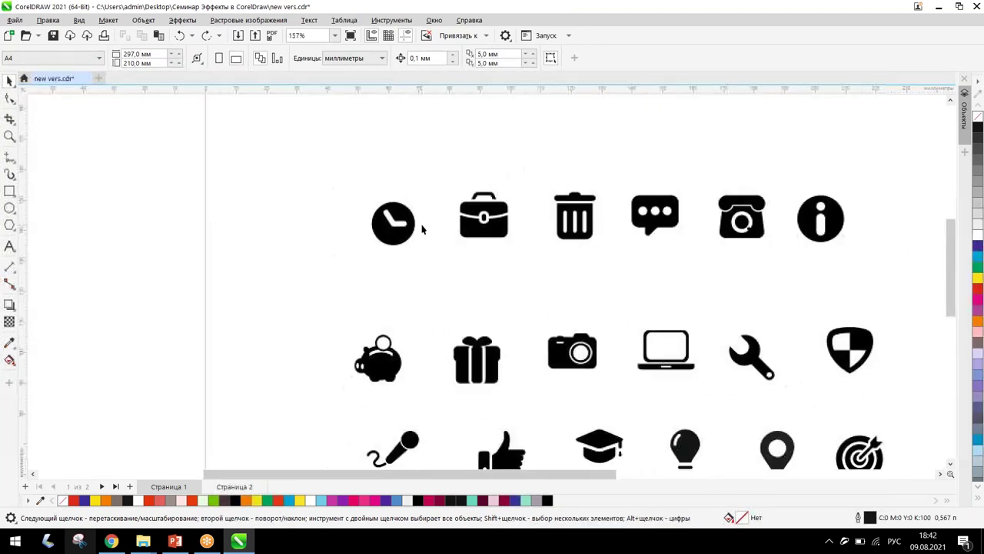
{"action": "scroll", "coordinate": [421, 228], "scroll_direction": "down", "scroll_amount": 3}
{"action": "scroll", "coordinate": [607, 259], "scroll_direction": "up", "scroll_amount": 3}
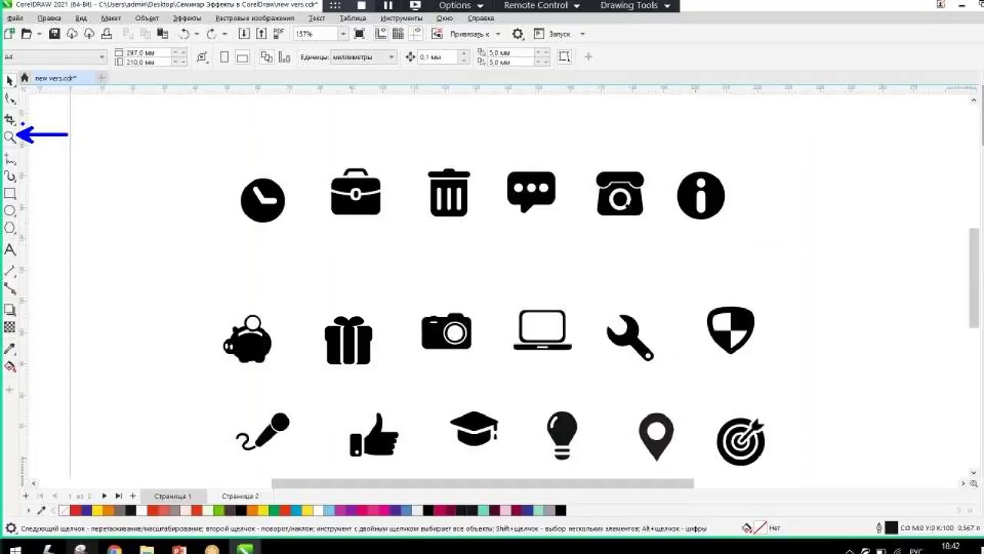
- Inspect the clock icon's hands up close with the Zoom tool, and return to the Pick tool with the whole page in view
{"action": "left_click", "coordinate": [18, 165]}
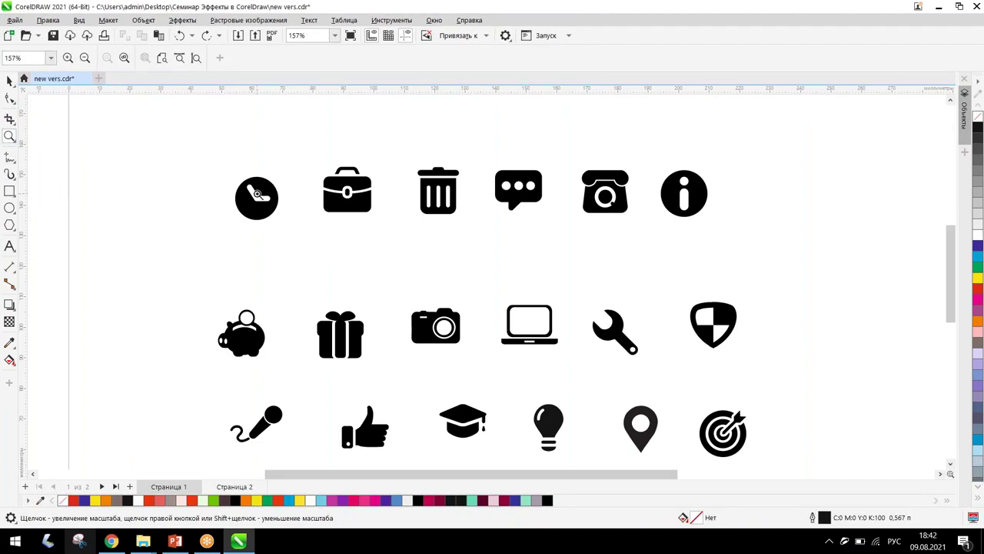
{"action": "left_click", "coordinate": [257, 194]}
{"action": "left_click", "coordinate": [477, 280]}
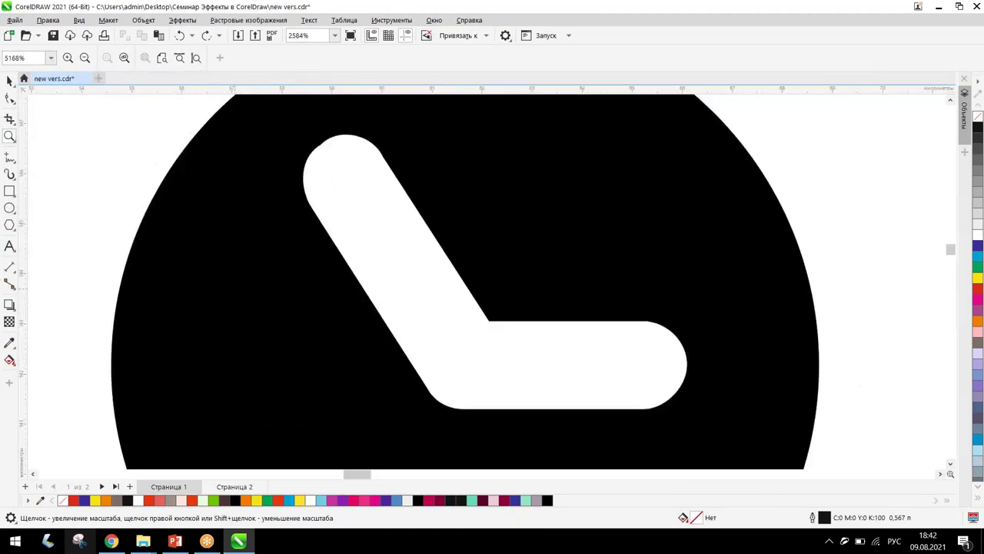
{"action": "right_click", "coordinate": [270, 285]}
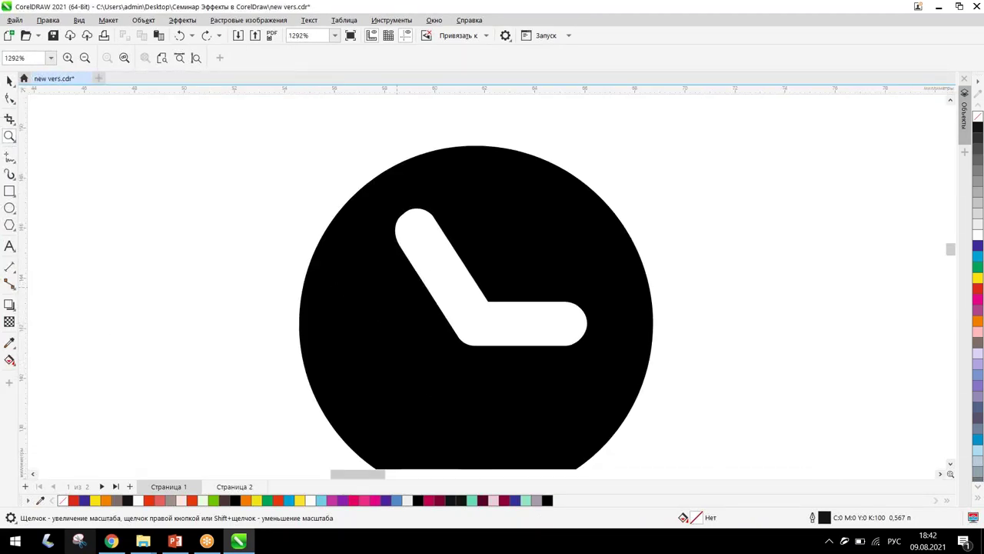
{"action": "right_click", "coordinate": [398, 288]}
{"action": "left_click", "coordinate": [521, 275]}
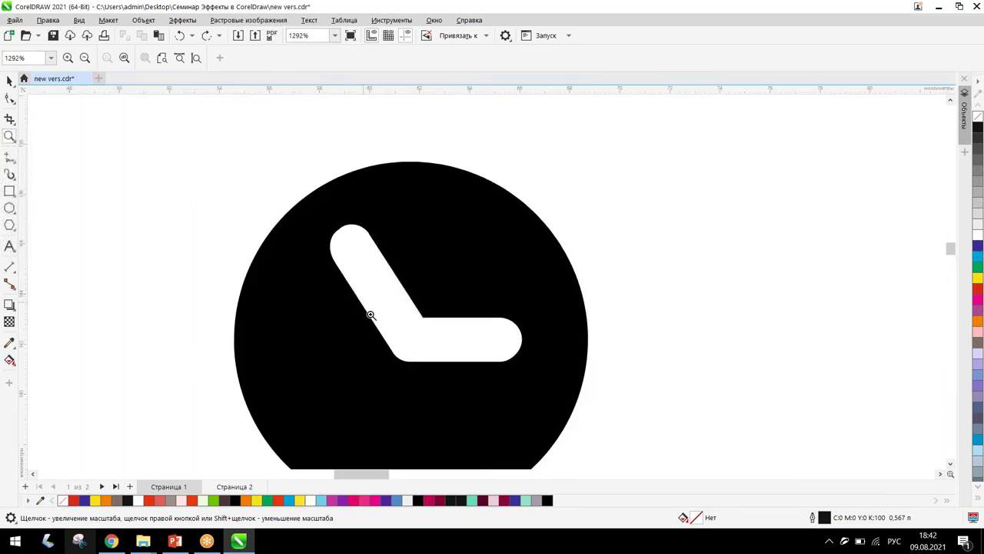
{"action": "right_click", "coordinate": [428, 309]}
{"action": "right_click", "coordinate": [428, 309]}
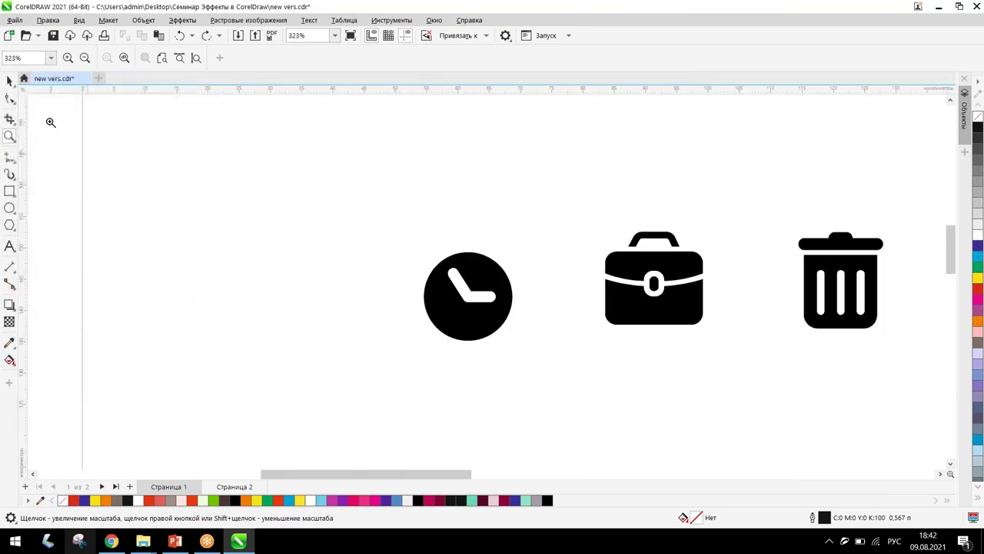
{"action": "key", "text": "space"}
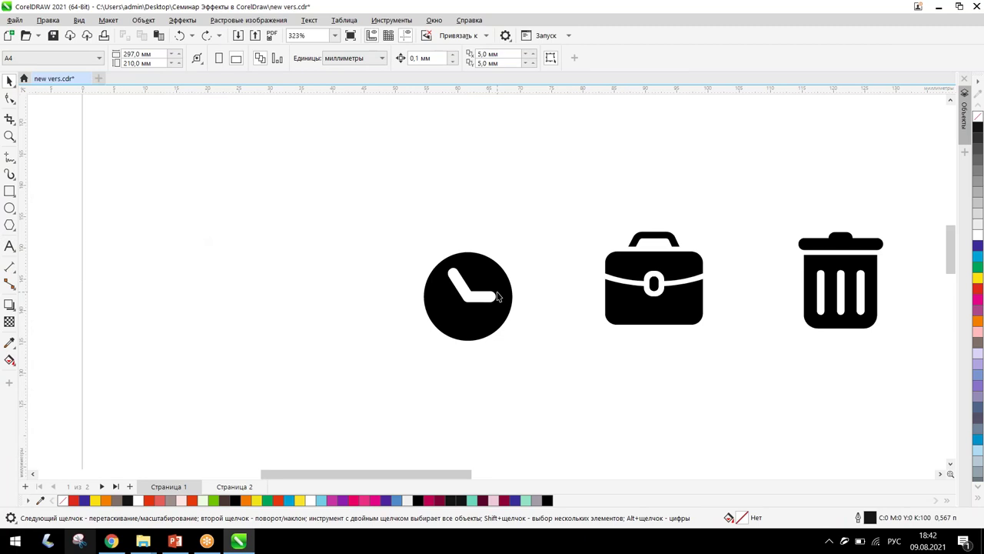
{"action": "key", "text": "shift+F4"}
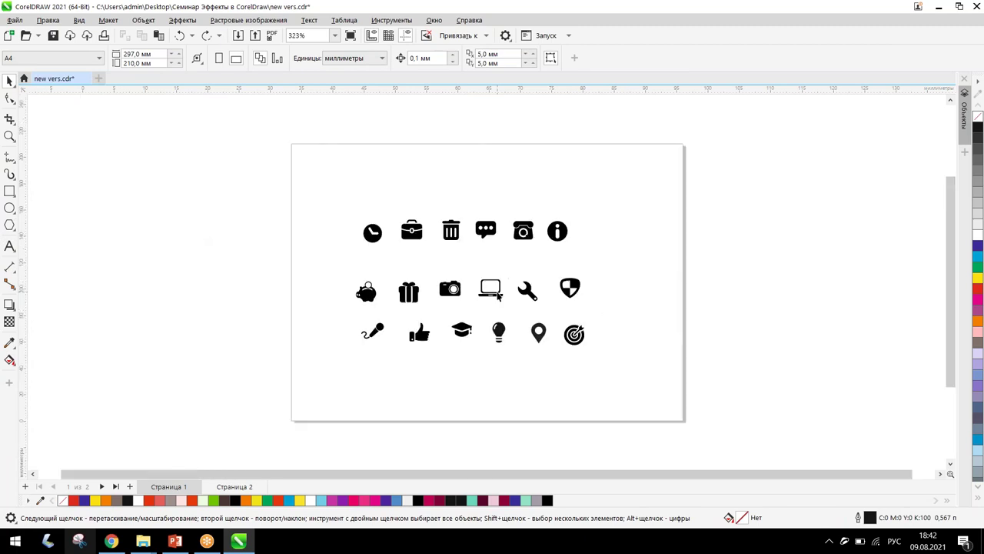
- Try a cyan (Голубой) fill on the speech bubble icon and undo it
{"action": "scroll", "coordinate": [479, 285], "scroll_direction": "up", "scroll_amount": 3}
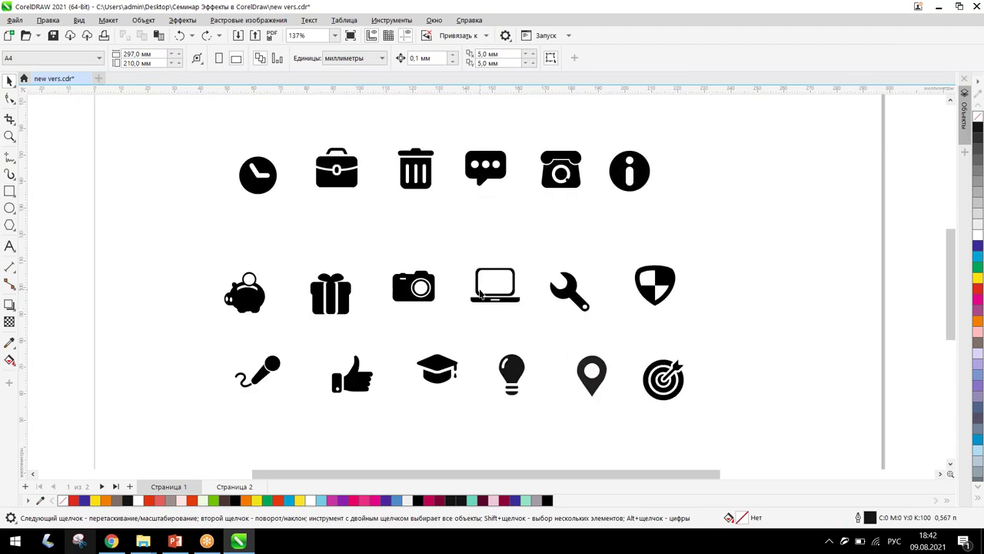
{"action": "left_click", "coordinate": [560, 175]}
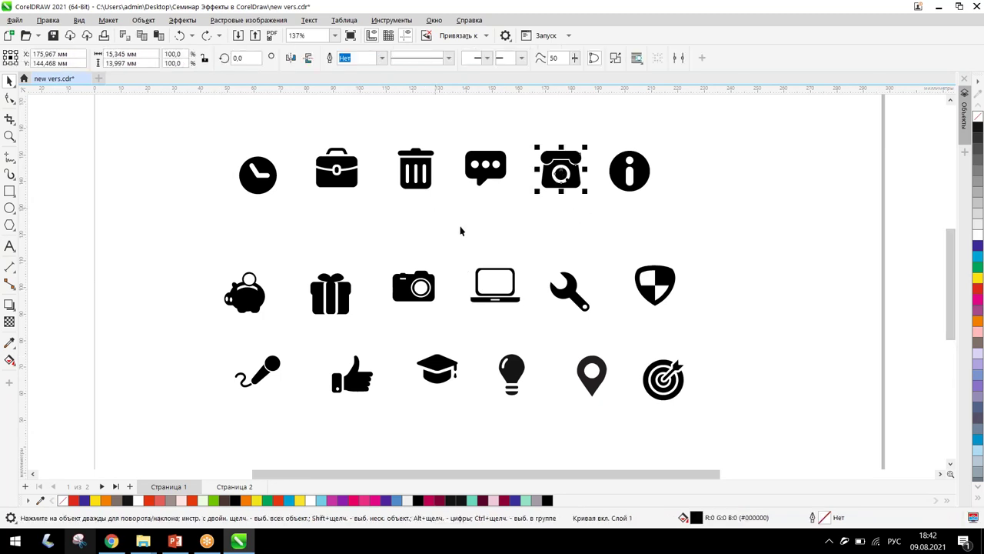
{"action": "left_click", "coordinate": [478, 172]}
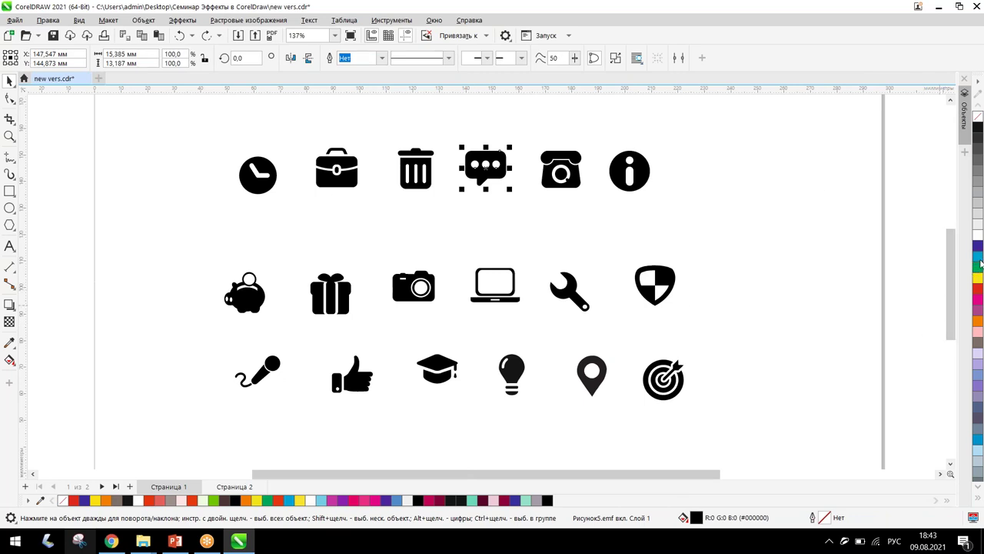
{"action": "left_click_drag", "start_coordinate": [675, 259], "coordinate": [956, 259]}
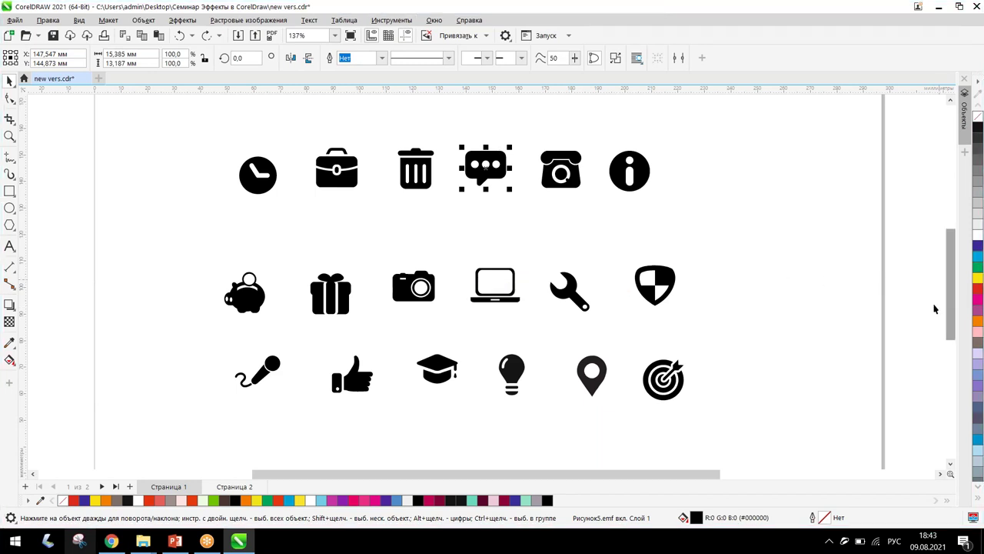
{"action": "left_click", "coordinate": [977, 263]}
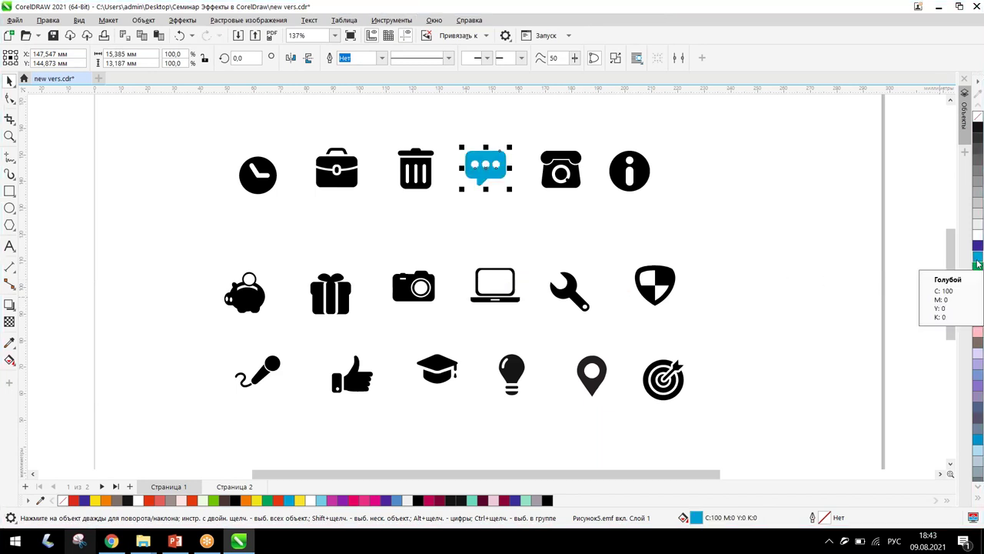
{"action": "key", "text": "ctrl+z"}
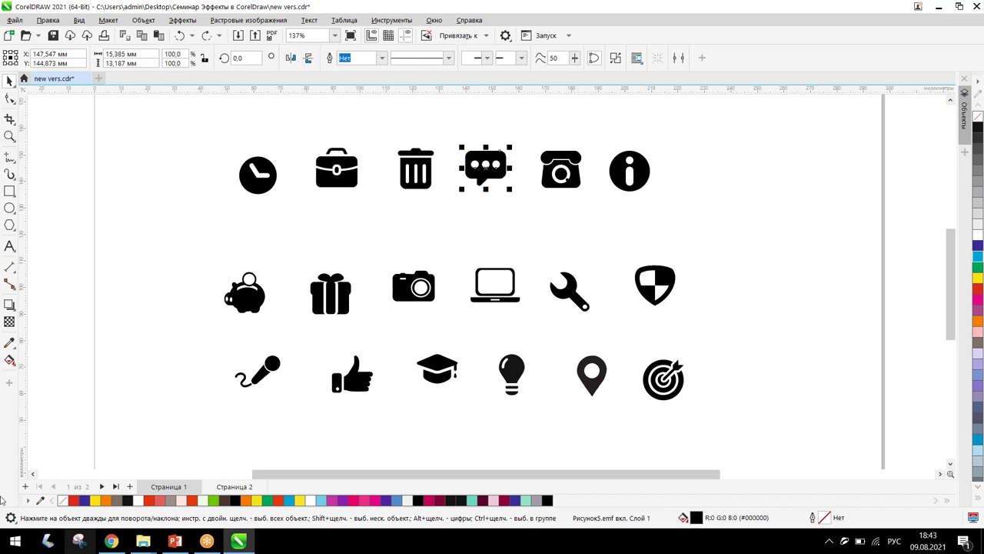
- Open page 2 and examine the magenta light bulb, the gift and the "Icons" text up close
{"action": "left_click", "coordinate": [226, 486]}
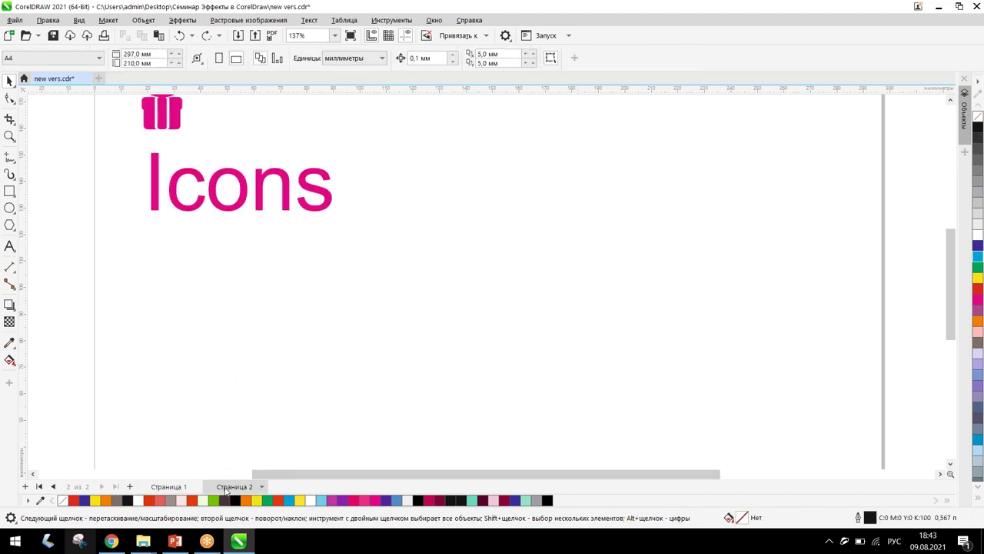
{"action": "left_click_drag", "start_coordinate": [239, 485], "coordinate": [369, 244]}
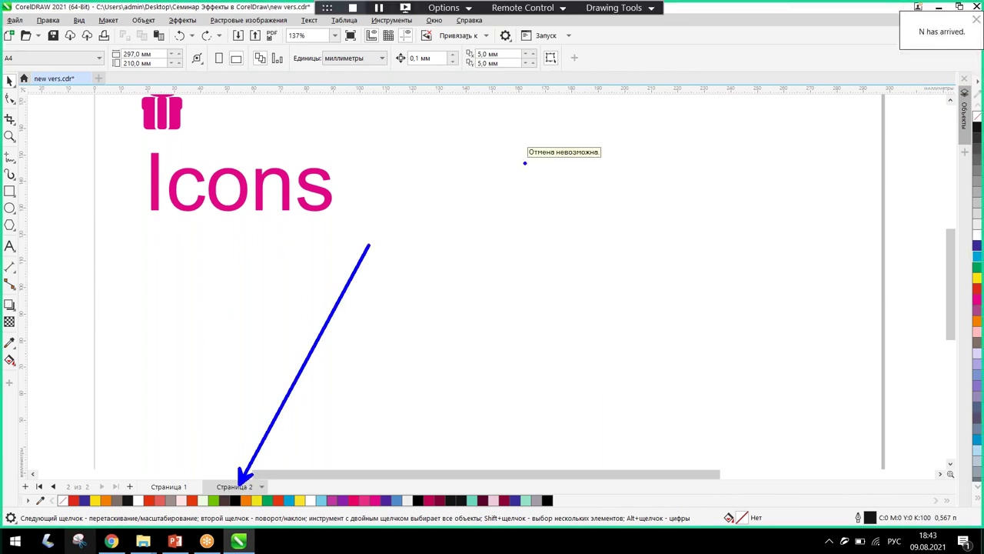
{"action": "left_click_drag", "start_coordinate": [182, 463], "coordinate": [154, 477]}
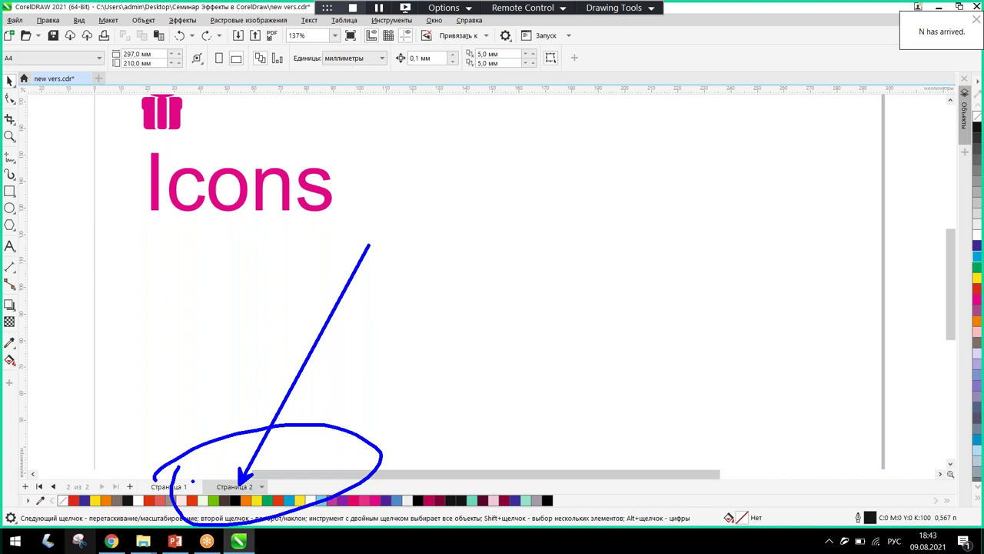
{"action": "scroll", "coordinate": [193, 281], "scroll_direction": "down", "scroll_amount": 3}
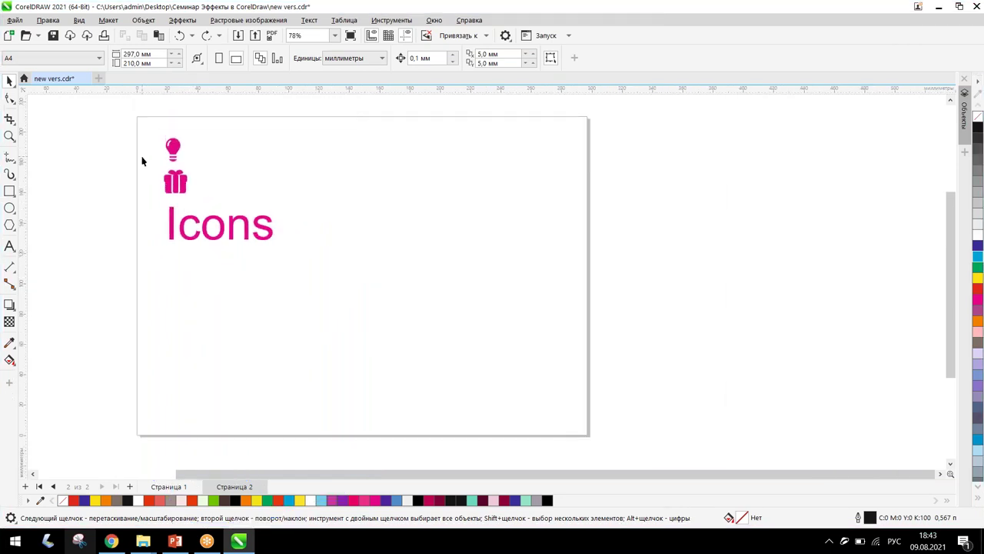
{"action": "scroll", "coordinate": [213, 134], "scroll_direction": "up", "scroll_amount": 5}
{"action": "scroll", "coordinate": [207, 134], "scroll_direction": "up", "scroll_amount": 3}
{"action": "scroll", "coordinate": [325, 165], "scroll_direction": "down", "scroll_amount": 2}
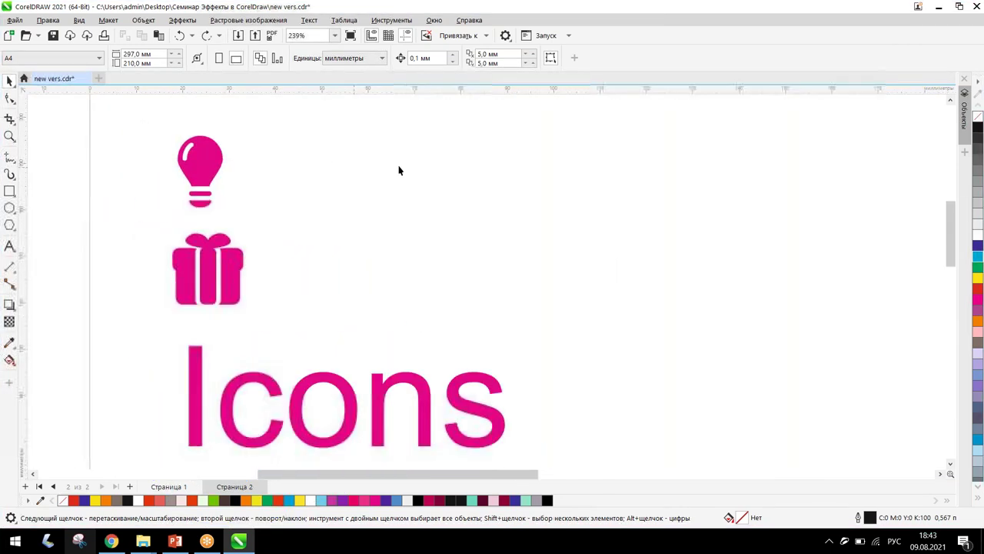
{"action": "left_click_drag", "start_coordinate": [262, 224], "coordinate": [169, 215]}
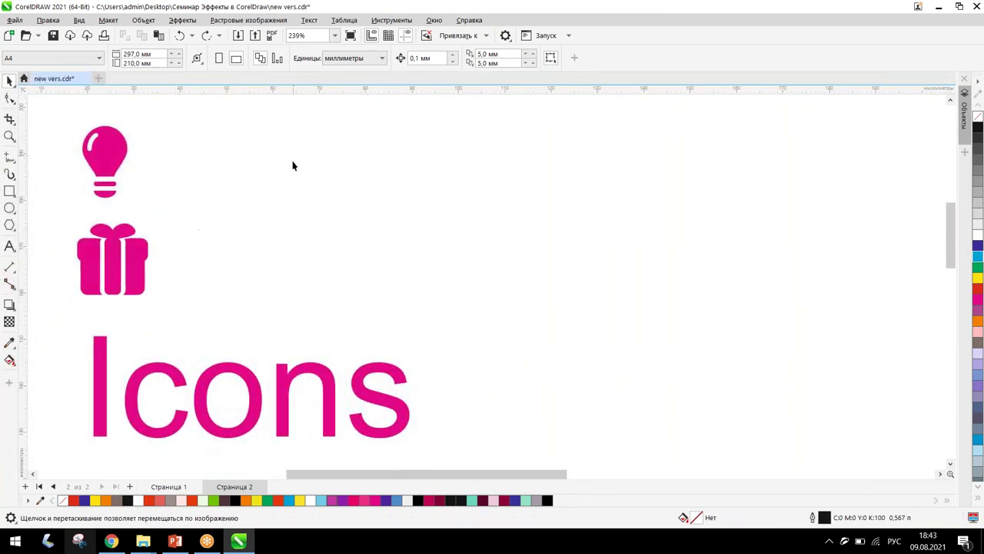
{"action": "left_click_drag", "start_coordinate": [328, 216], "coordinate": [330, 230]}
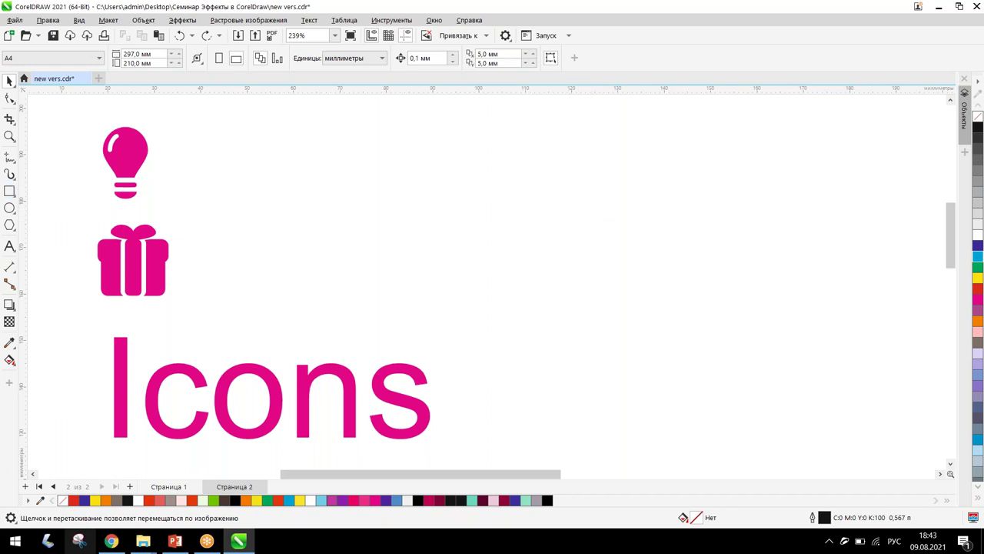
- Try a cyan fill on the magenta light bulb icon on page 2 and undo it
{"action": "left_click", "coordinate": [131, 143]}
{"action": "scroll", "coordinate": [112, 126], "scroll_direction": "up", "scroll_amount": 1}
{"action": "scroll", "coordinate": [112, 125], "scroll_direction": "up", "scroll_amount": 5}
{"action": "scroll", "coordinate": [112, 125], "scroll_direction": "down", "scroll_amount": 3}
{"action": "scroll", "coordinate": [113, 125], "scroll_direction": "up", "scroll_amount": 4}
{"action": "scroll", "coordinate": [123, 138], "scroll_direction": "down", "scroll_amount": 3}
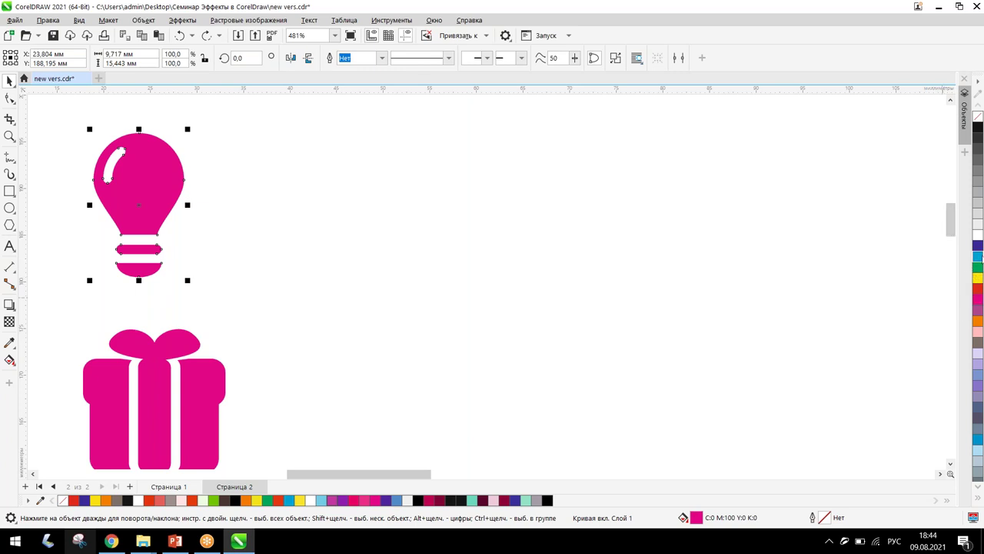
{"action": "left_click", "coordinate": [978, 257]}
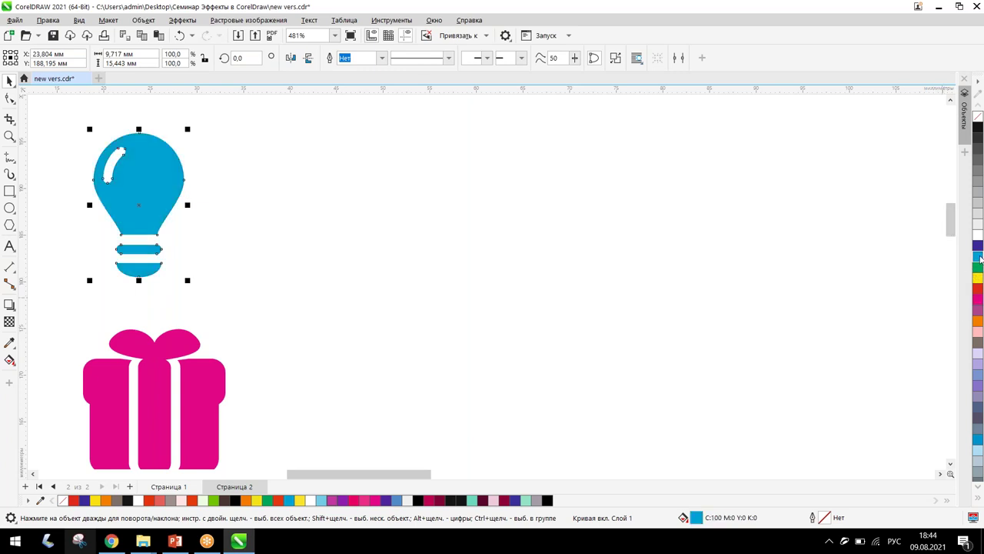
{"action": "left_click", "coordinate": [180, 36]}
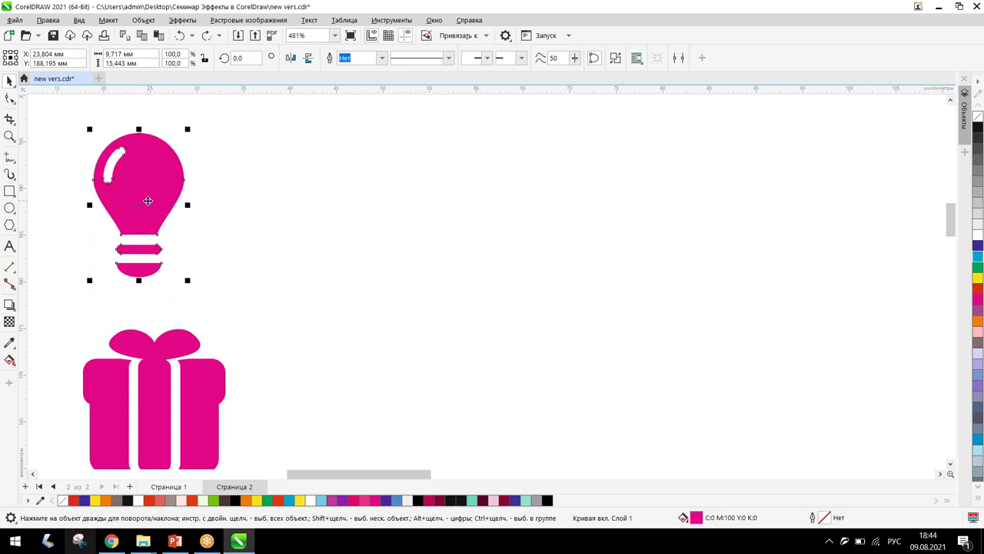
- Duplicate the light bulb and place the copy beside the original, centred at about X 35.3 mm, Y 187.5 mm
{"action": "key", "text": "ctrl+d"}
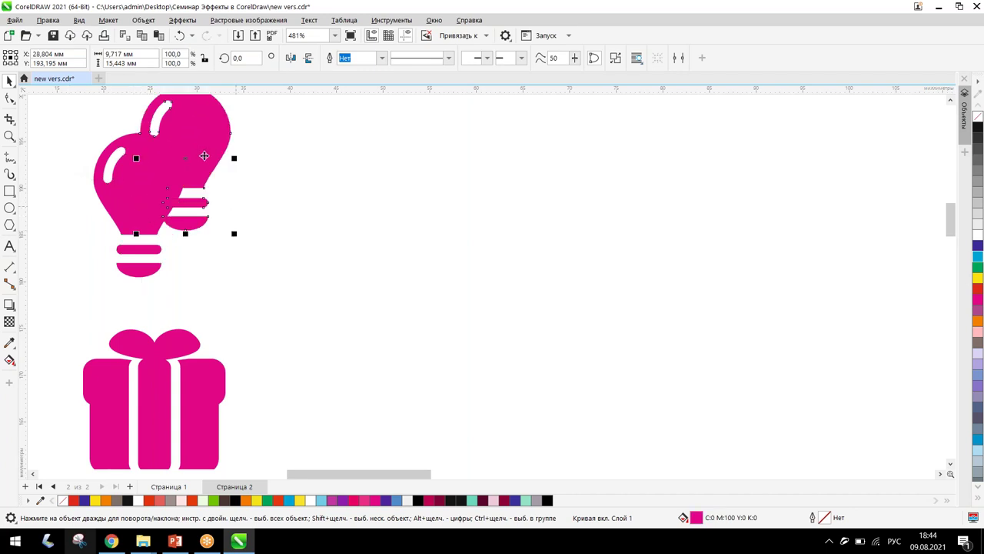
{"action": "left_click_drag", "start_coordinate": [193, 160], "coordinate": [246, 212]}
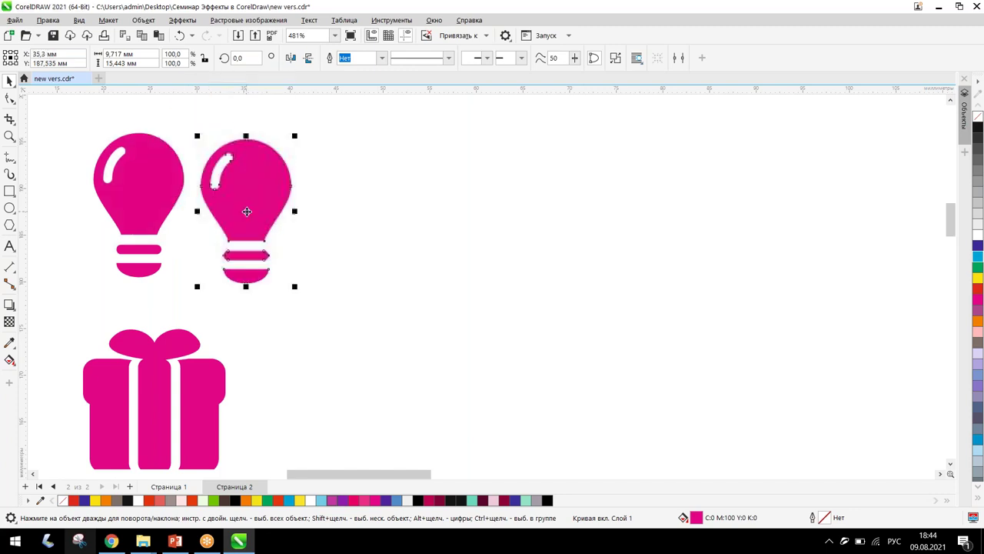
{"action": "mouse_move", "coordinate": [465, 157]}
{"action": "left_mouse_down"}
{"action": "mouse_move", "coordinate": [503, 236]}
{"action": "mouse_move", "coordinate": [420, 141]}
{"action": "mouse_move", "coordinate": [488, 187]}
{"action": "left_mouse_up"}
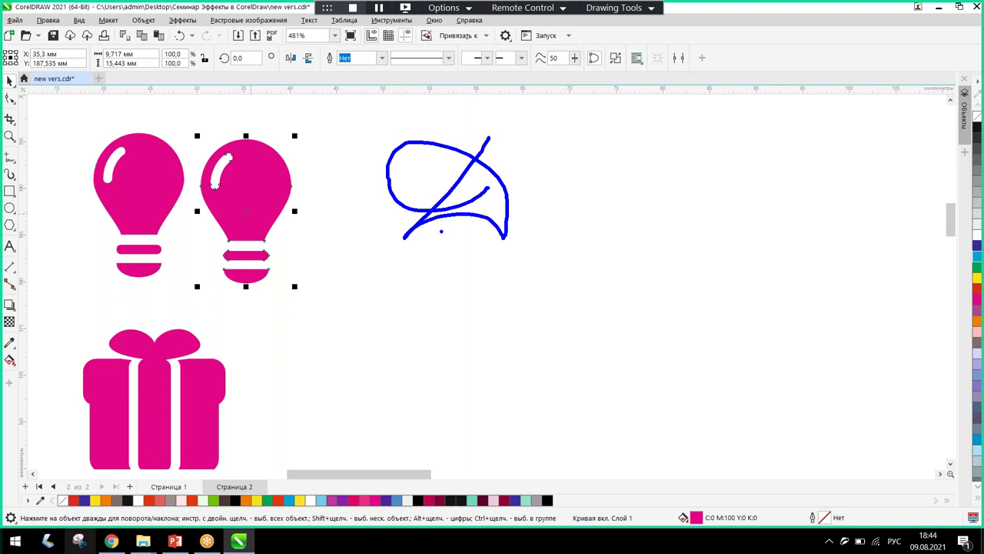
{"action": "mouse_move", "coordinate": [348, 117]}
{"action": "left_mouse_down"}
{"action": "mouse_move", "coordinate": [676, 298]}
{"action": "mouse_move", "coordinate": [529, 100]}
{"action": "mouse_move", "coordinate": [310, 98]}
{"action": "left_mouse_up"}
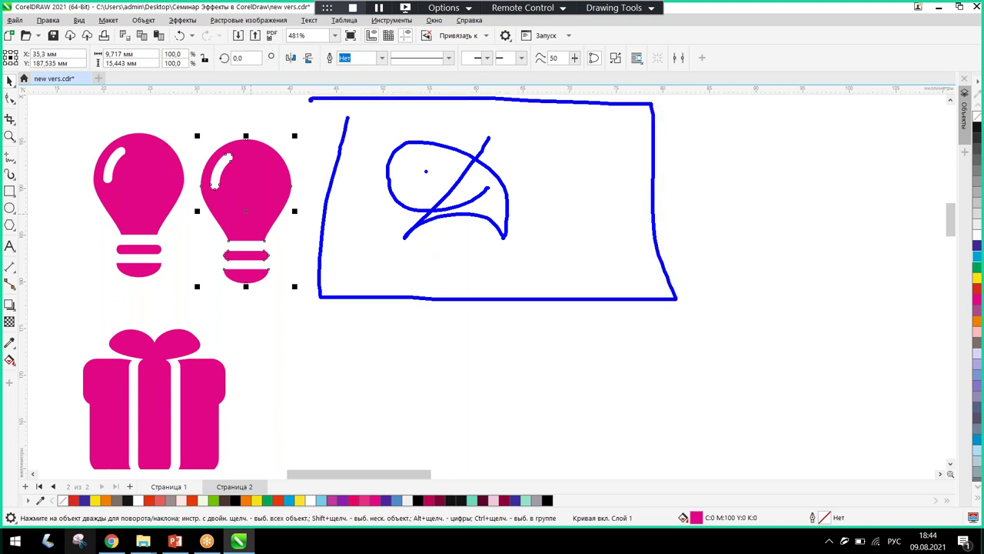
{"action": "key", "text": "Escape"}
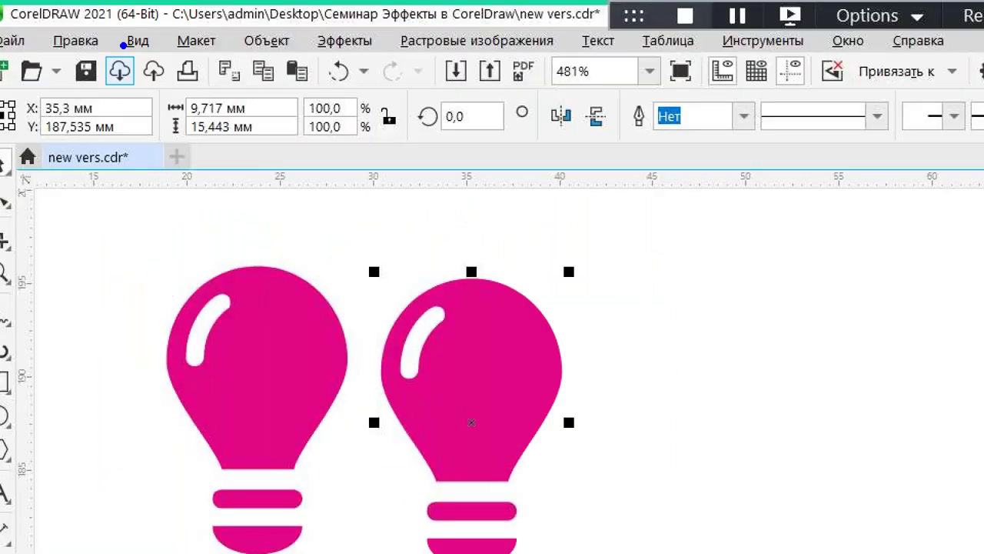
{"action": "mouse_move", "coordinate": [224, 38]}
{"action": "left_mouse_down"}
{"action": "mouse_move", "coordinate": [326, 100]}
{"action": "mouse_move", "coordinate": [303, 96]}
{"action": "mouse_move", "coordinate": [378, 280]}
{"action": "left_mouse_up"}
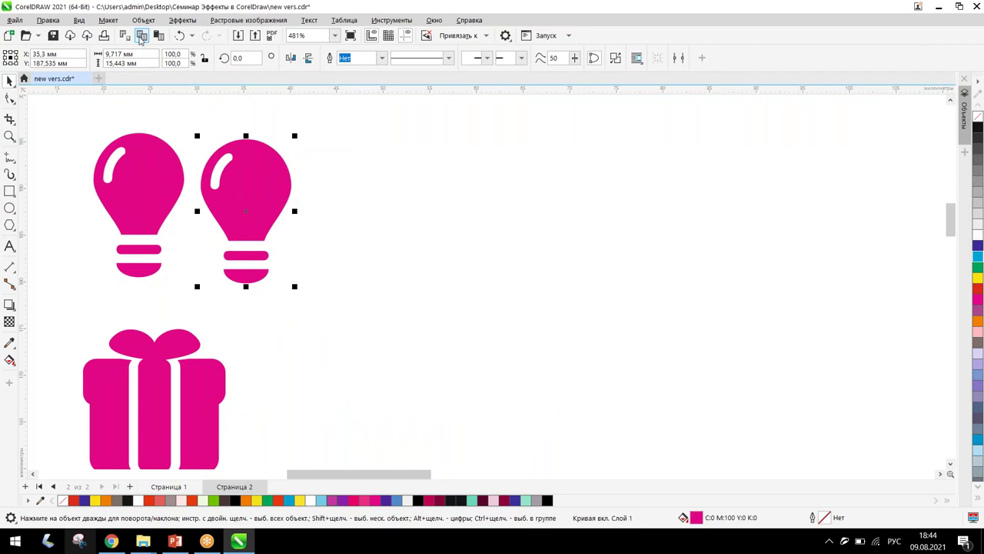
- Copy and paste the second light bulb and place the new one to its right, at about X 47.8 mm, Y 187.6 mm
{"action": "left_click", "coordinate": [142, 36]}
{"action": "left_click_drag", "start_coordinate": [249, 206], "coordinate": [347, 217]}
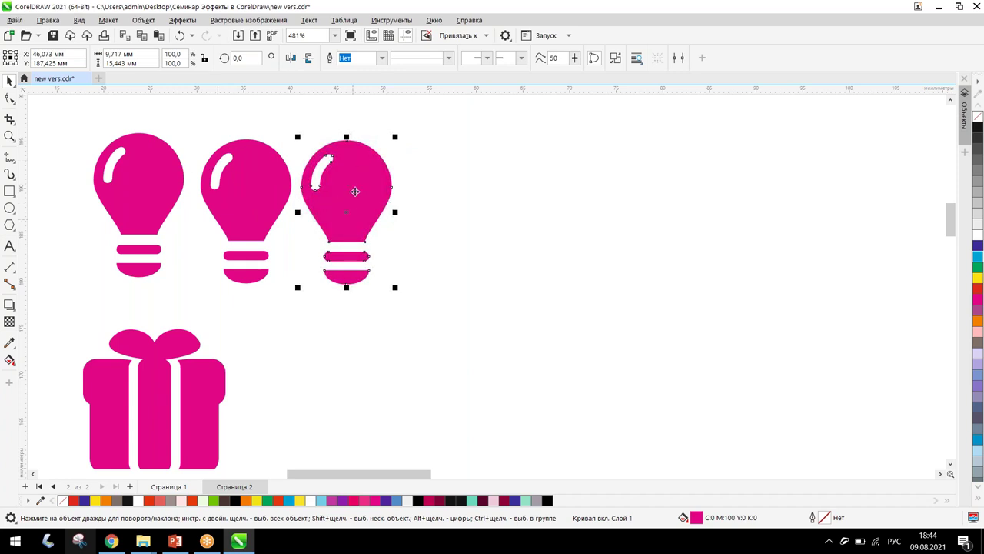
{"action": "left_click_drag", "start_coordinate": [352, 172], "coordinate": [367, 174]}
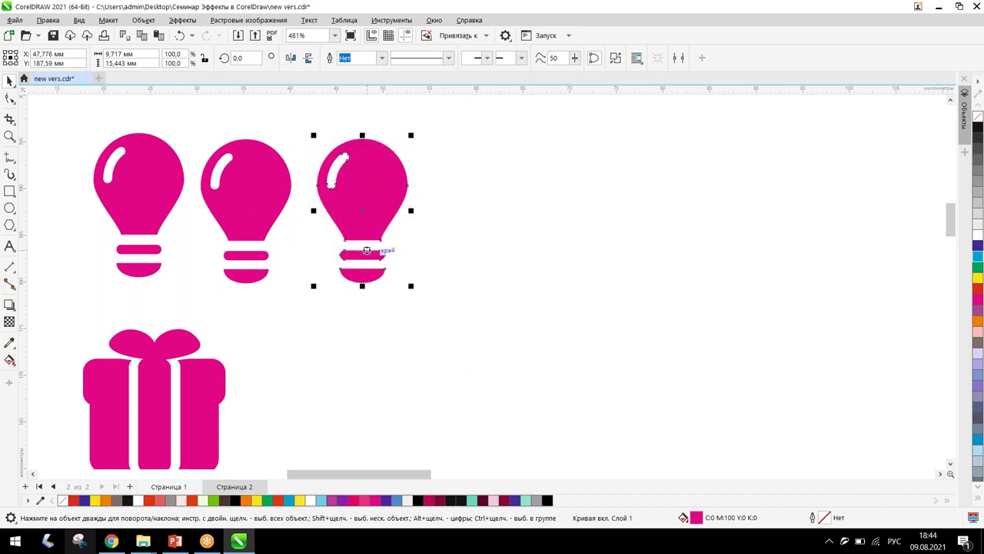
- Duplicate the third light bulb to its right and repeat the duplication at the same offset until the row holds six bulbs
{"action": "key", "text": "ctrl+d"}
{"action": "left_click_drag", "start_coordinate": [416, 152], "coordinate": [477, 194]}
{"action": "key", "text": "ctrl+d"}
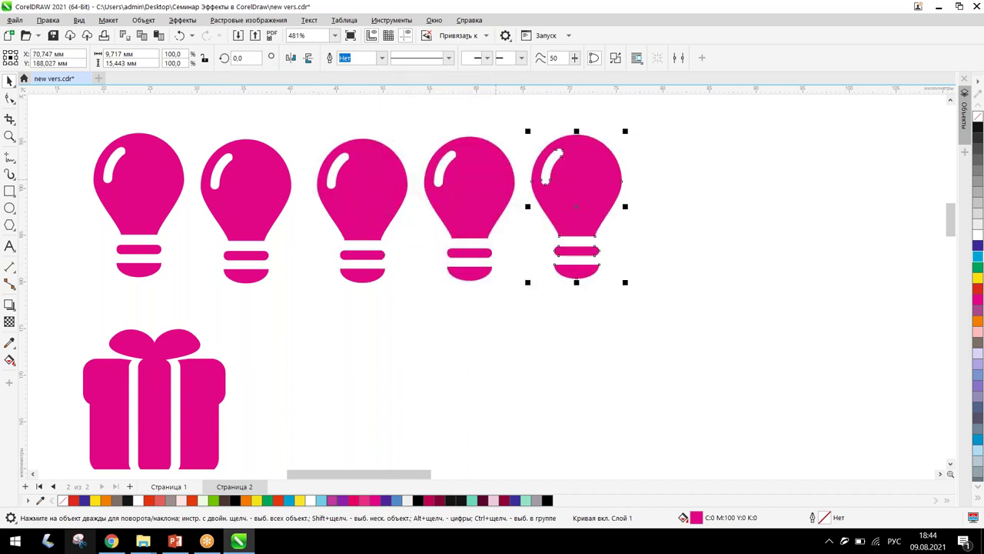
{"action": "key", "text": "ctrl+d"}
- Check the first five light bulbs in the row by selecting them one after another
{"action": "left_click", "coordinate": [123, 189]}
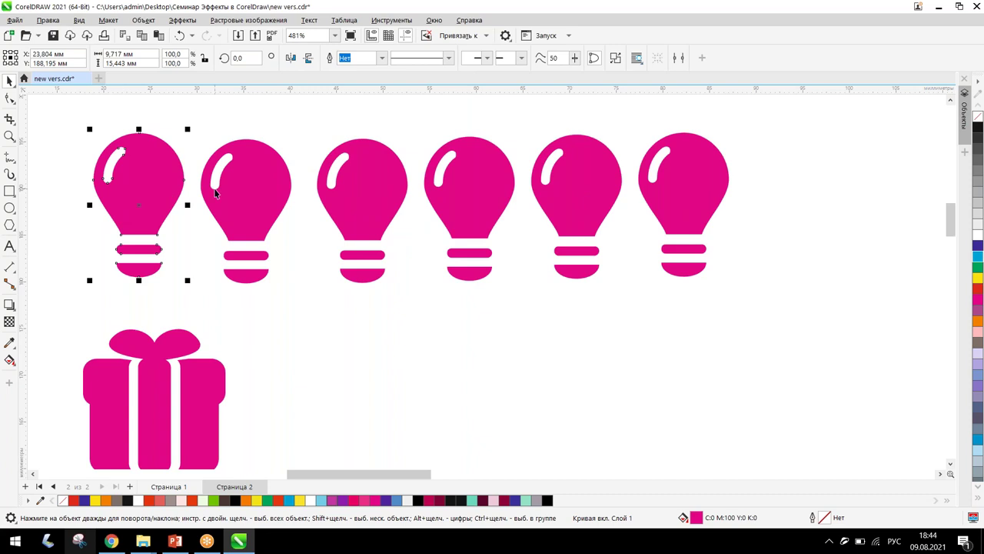
{"action": "left_click", "coordinate": [257, 193]}
{"action": "left_click", "coordinate": [380, 186]}
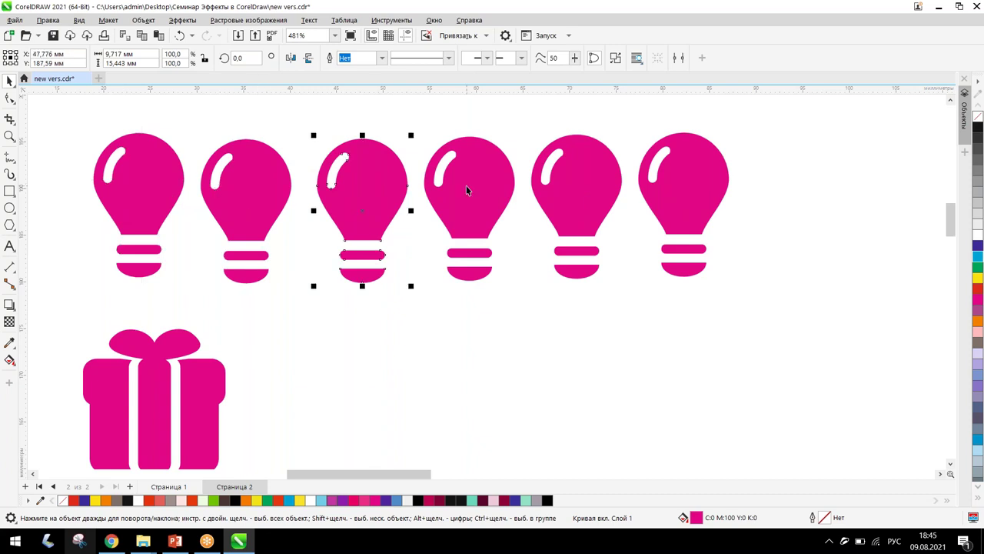
{"action": "left_click", "coordinate": [466, 189]}
{"action": "left_click", "coordinate": [567, 187]}
- Duplicate the sixth light bulb and place the copy at the row's right end, at about X 94.5 mm, Y 187.9 mm
{"action": "left_click", "coordinate": [688, 187]}
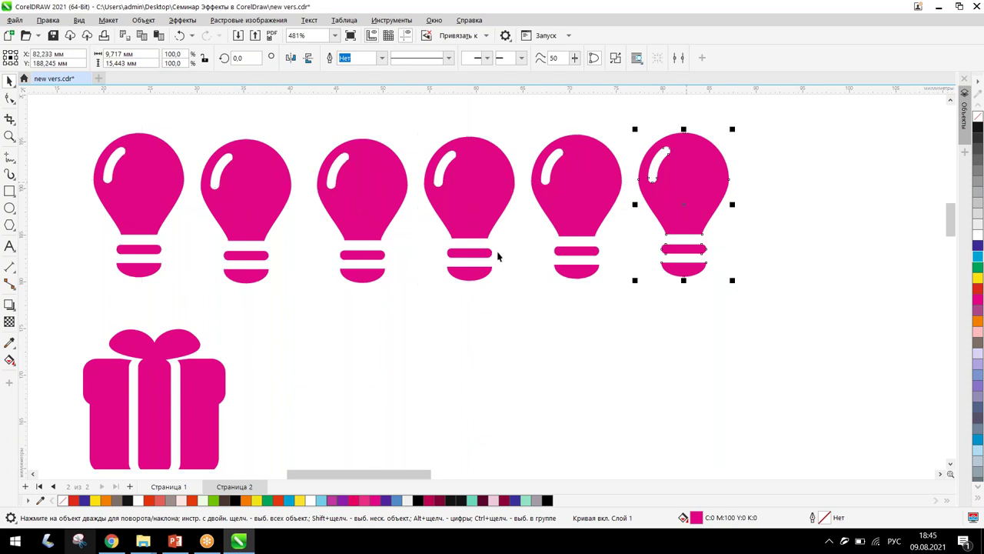
{"action": "key", "text": "ctrl+d"}
{"action": "left_click_drag", "start_coordinate": [758, 129], "coordinate": [811, 171]}
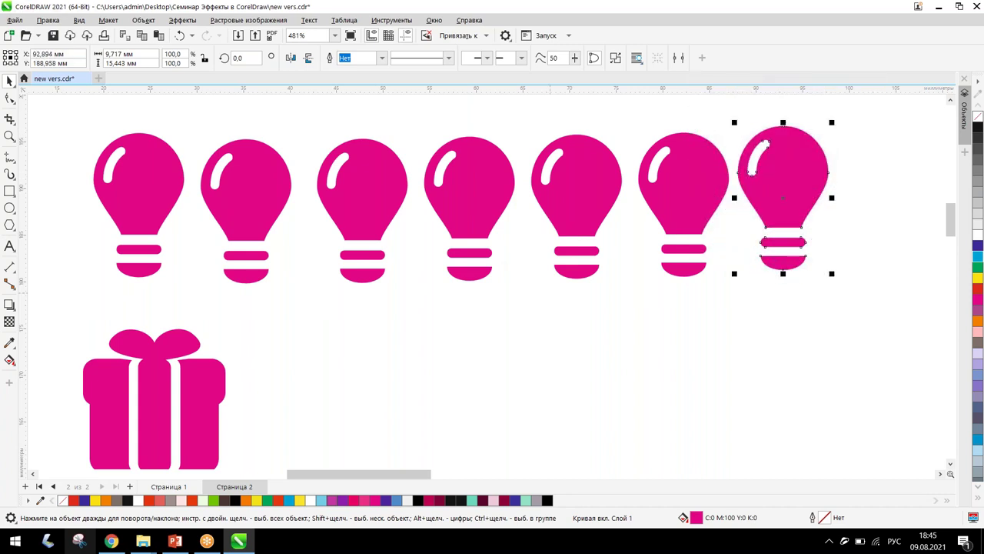
{"action": "left_click_drag", "start_coordinate": [797, 184], "coordinate": [825, 198]}
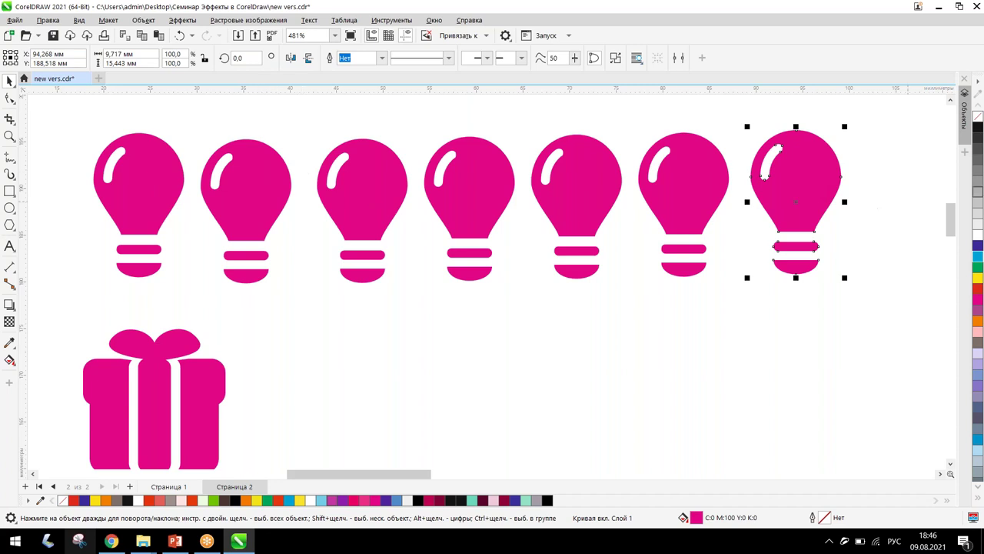
{"action": "left_click_drag", "start_coordinate": [811, 179], "coordinate": [813, 185]}
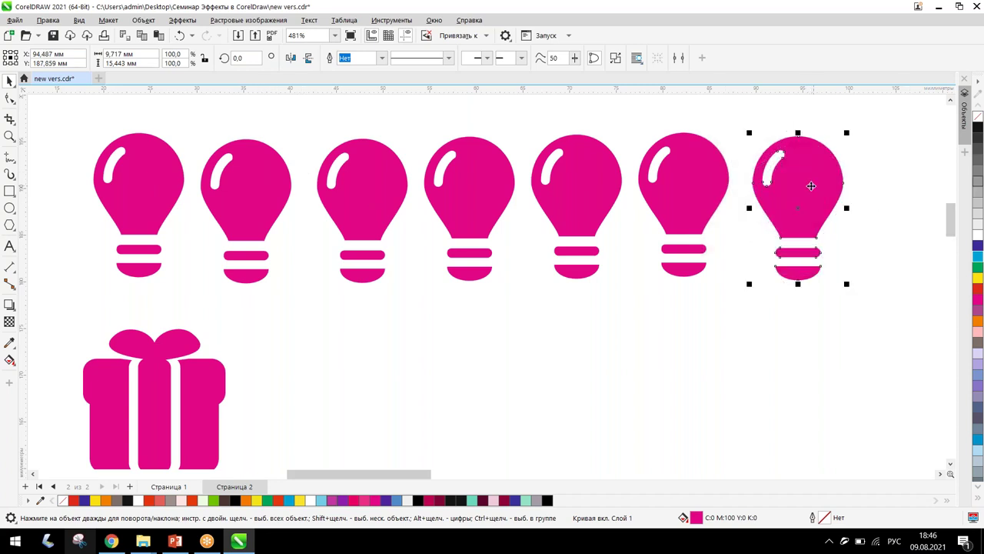
- Open the Outline Pen settings and the outline colour choices for the second light bulb
{"action": "left_click", "coordinate": [258, 174]}
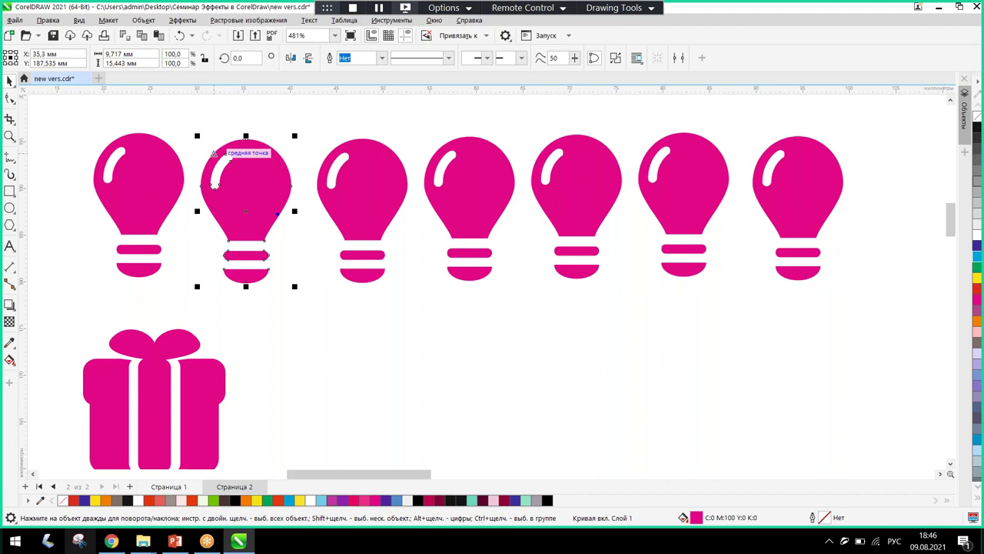
{"action": "mouse_move", "coordinate": [820, 498]}
{"action": "left_mouse_down"}
{"action": "mouse_move", "coordinate": [462, 254]}
{"action": "mouse_move", "coordinate": [253, 220]}
{"action": "mouse_move", "coordinate": [269, 222]}
{"action": "left_mouse_up"}
{"action": "mouse_move", "coordinate": [872, 475]}
{"action": "left_mouse_down"}
{"action": "mouse_move", "coordinate": [741, 530]}
{"action": "mouse_move", "coordinate": [775, 531]}
{"action": "left_mouse_up"}
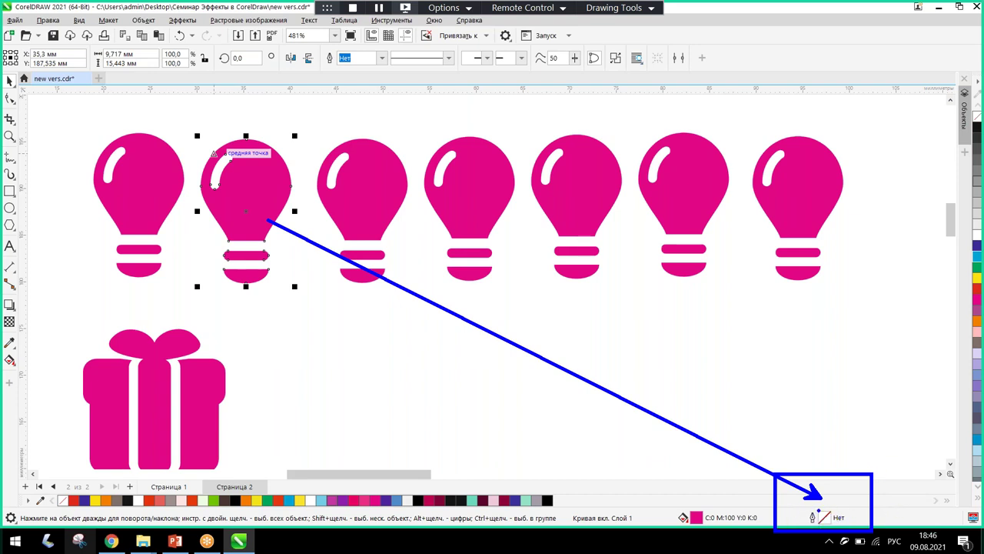
{"action": "mouse_move", "coordinate": [832, 524]}
{"action": "left_mouse_down"}
{"action": "mouse_move", "coordinate": [822, 487]}
{"action": "mouse_move", "coordinate": [815, 524]}
{"action": "mouse_move", "coordinate": [824, 516]}
{"action": "left_mouse_up"}
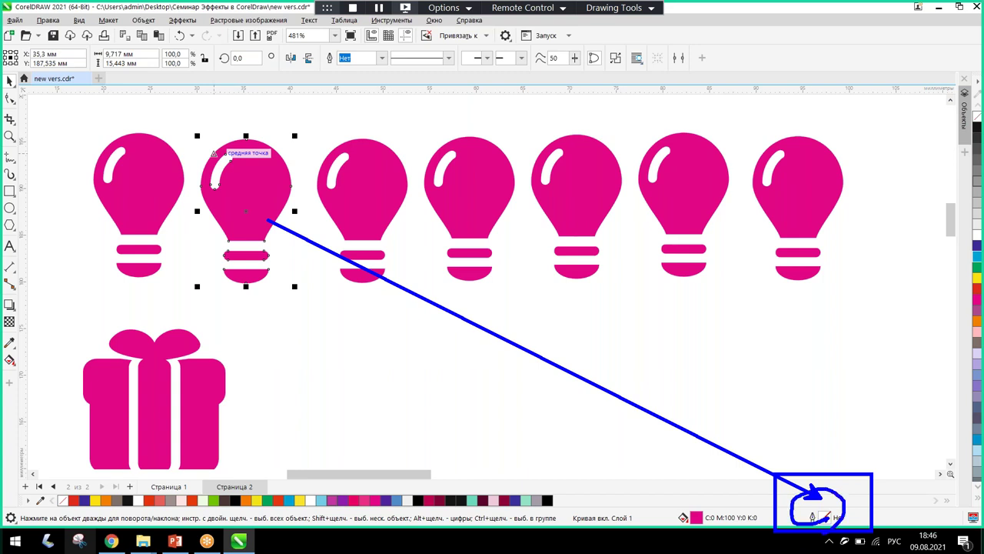
{"action": "key", "text": "Escape"}
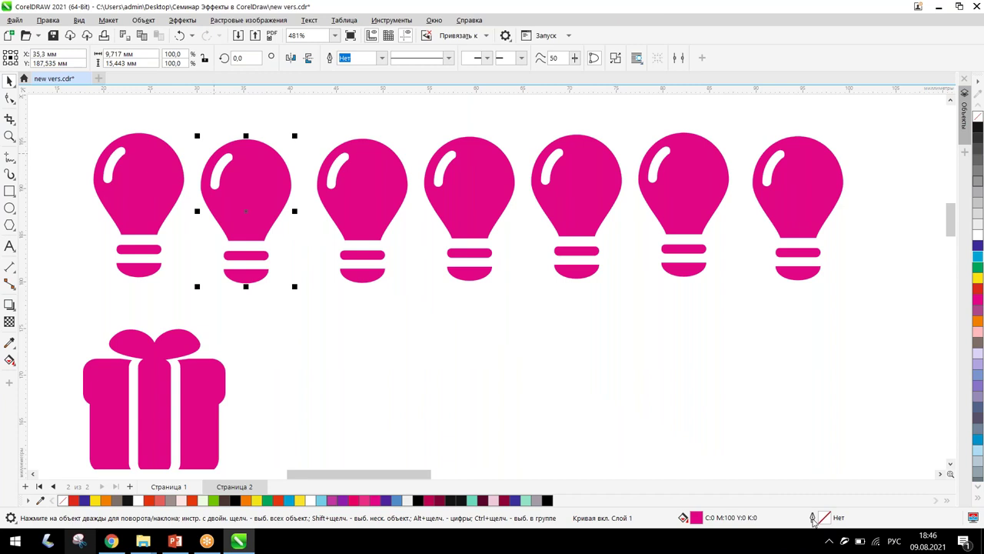
{"action": "double_click", "coordinate": [813, 519]}
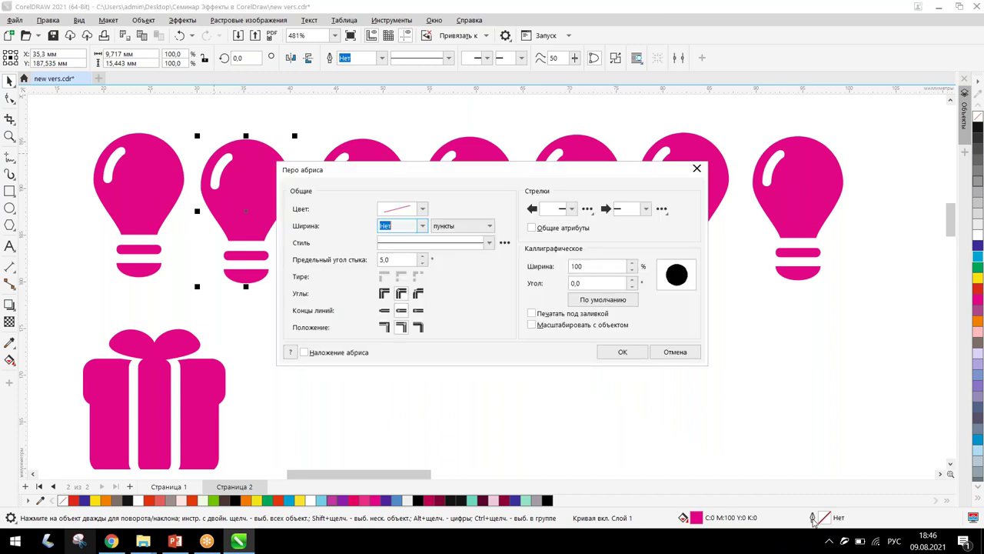
{"action": "left_click", "coordinate": [422, 209]}
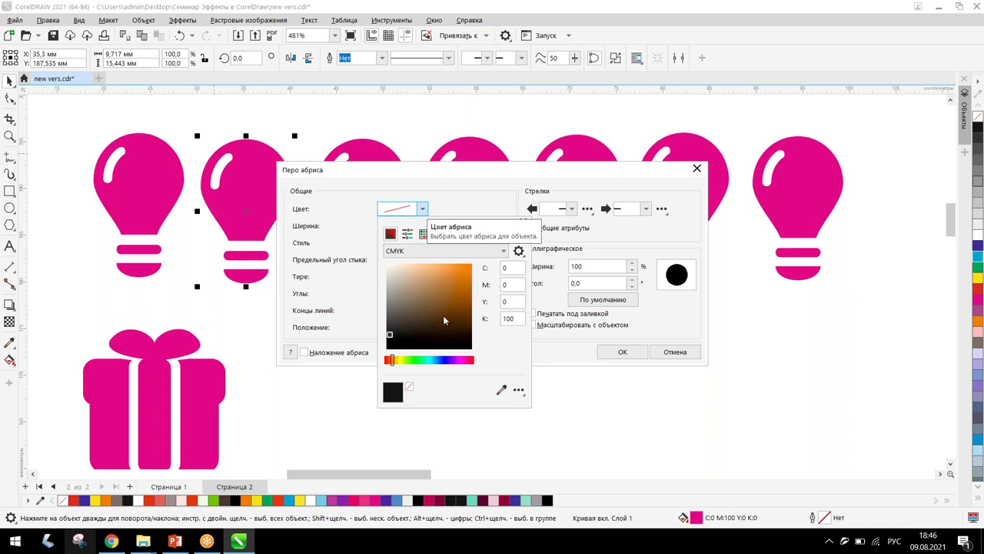
- Set the second light bulb's outline colour to a crimson pink, C0 M100 Y29 K0
{"action": "left_click", "coordinate": [474, 360]}
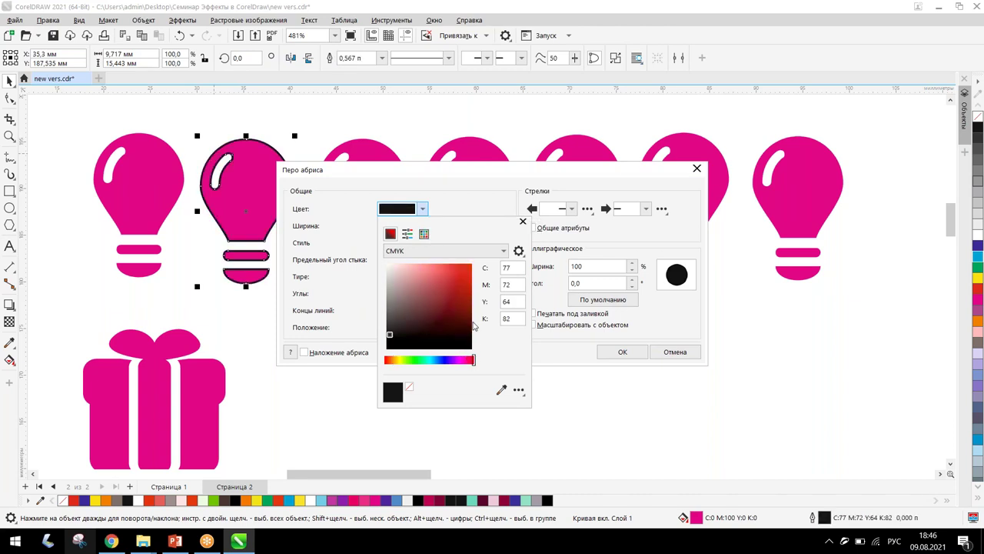
{"action": "mouse_move", "coordinate": [429, 315]}
{"action": "left_mouse_down"}
{"action": "mouse_move", "coordinate": [448, 283]}
{"action": "mouse_move", "coordinate": [471, 274]}
{"action": "left_mouse_up"}
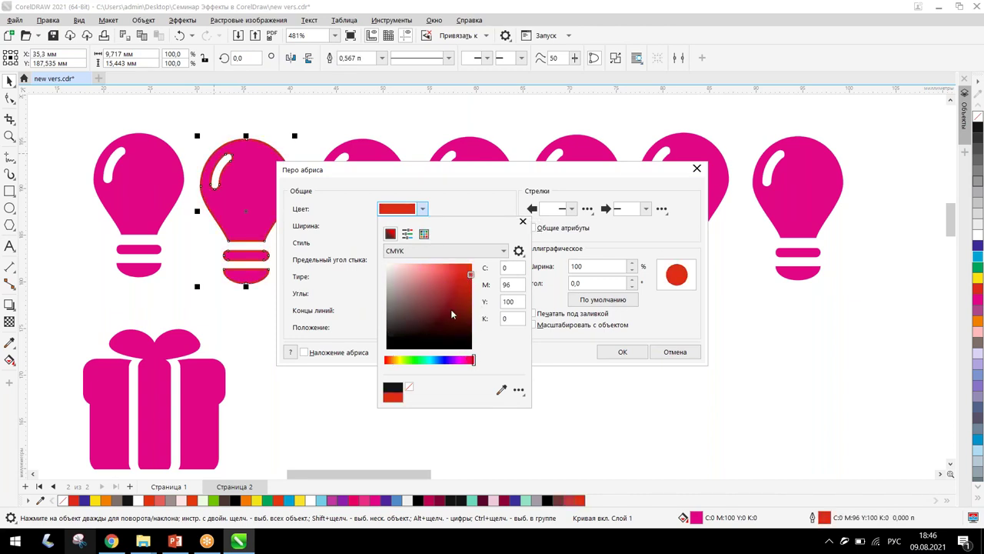
{"action": "left_click", "coordinate": [463, 360]}
{"action": "left_click", "coordinate": [462, 360]}
{"action": "left_click", "coordinate": [465, 264]}
{"action": "left_click", "coordinate": [468, 272]}
{"action": "left_click", "coordinate": [464, 360]}
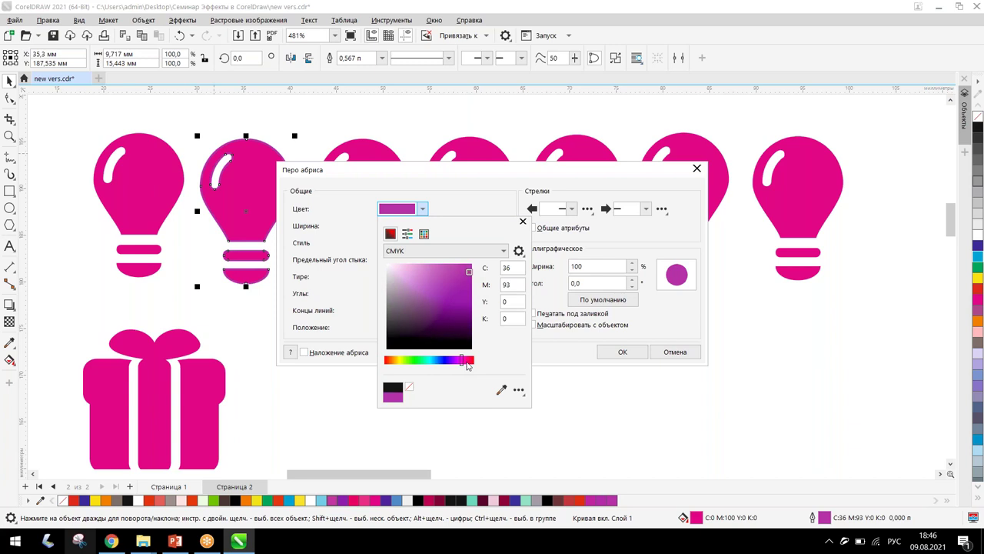
{"action": "left_click_drag", "start_coordinate": [466, 362], "coordinate": [468, 361]}
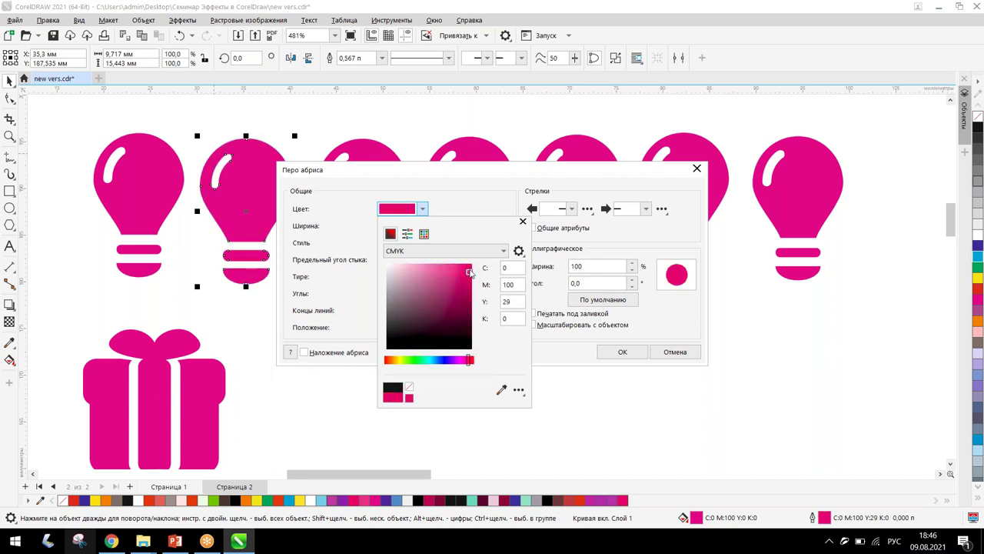
{"action": "left_click", "coordinate": [522, 221]}
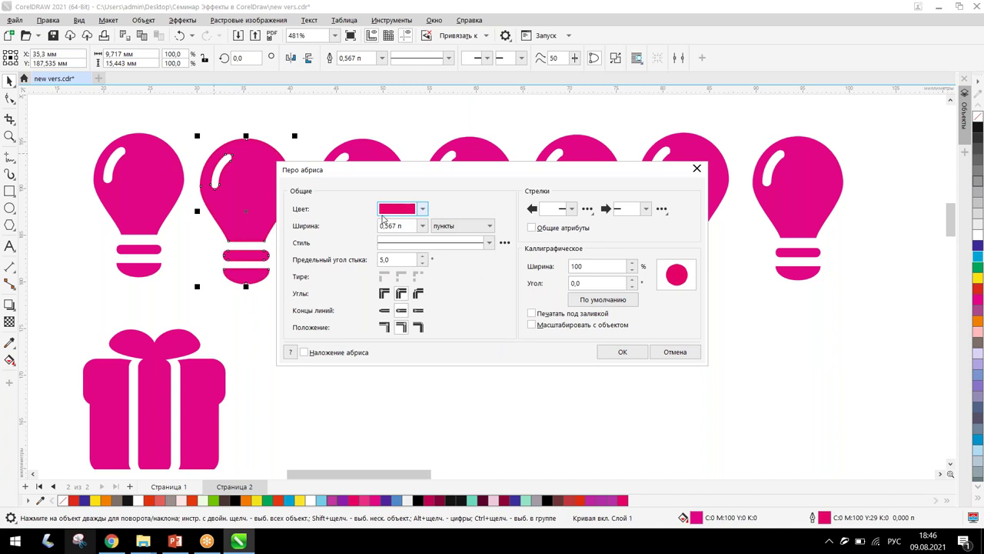
- Switch the outline width units to millimetres and apply a 0.5 mm outline to the second light bulb
{"action": "left_click", "coordinate": [443, 226]}
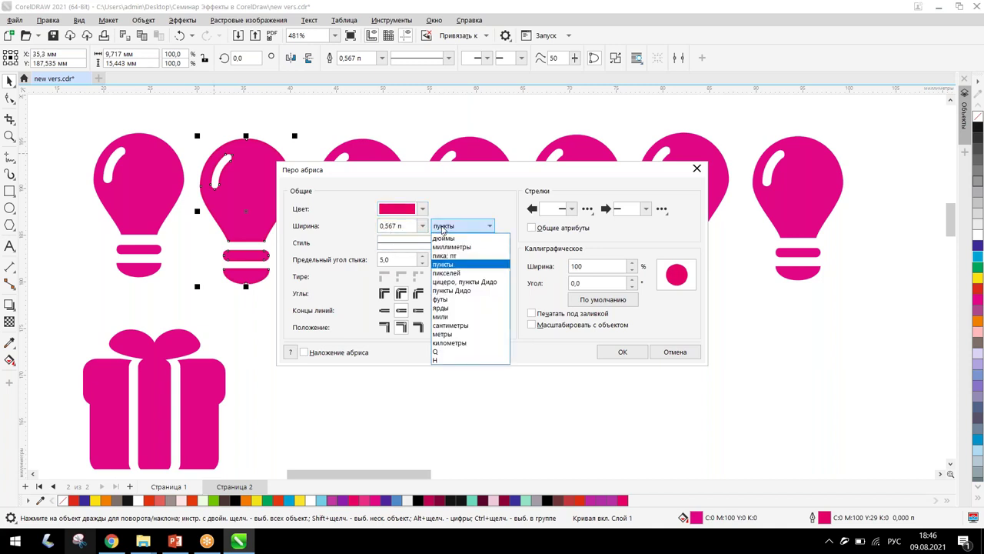
{"action": "left_click", "coordinate": [442, 246]}
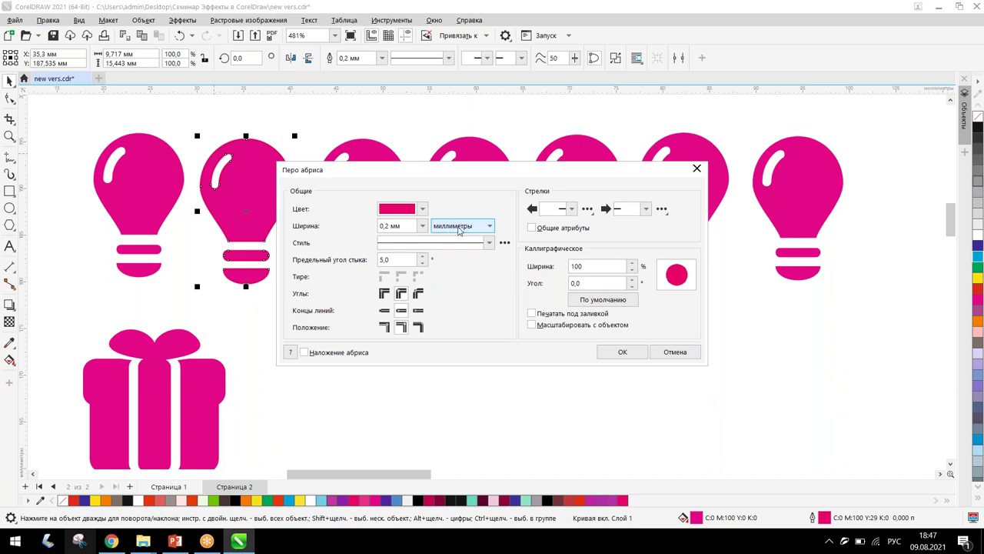
{"action": "left_click", "coordinate": [423, 226]}
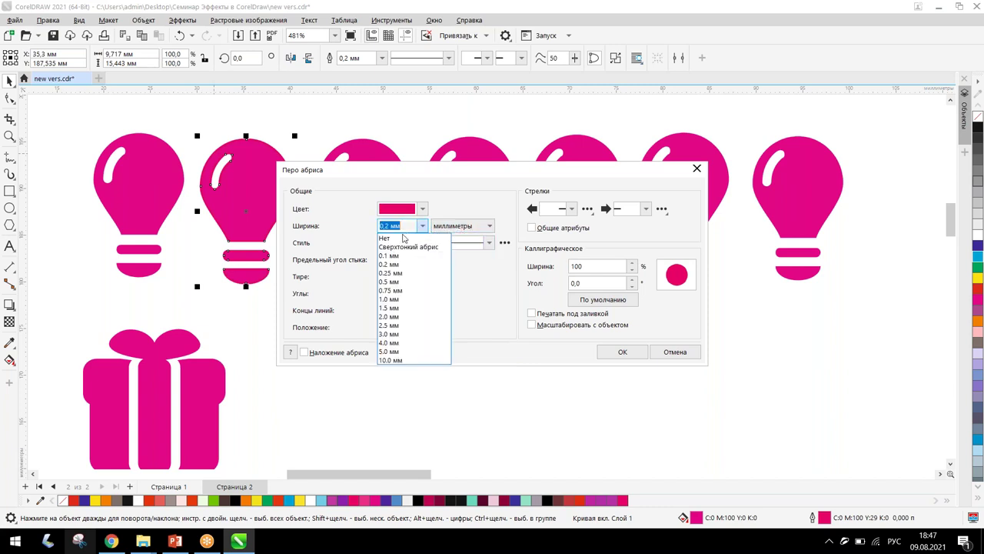
{"action": "left_click", "coordinate": [407, 283]}
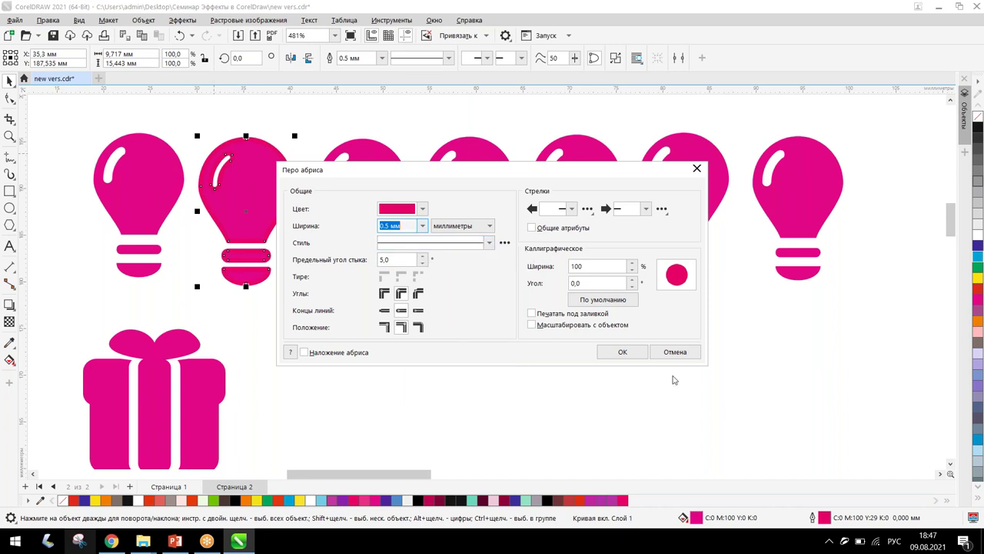
{"action": "left_click", "coordinate": [623, 352]}
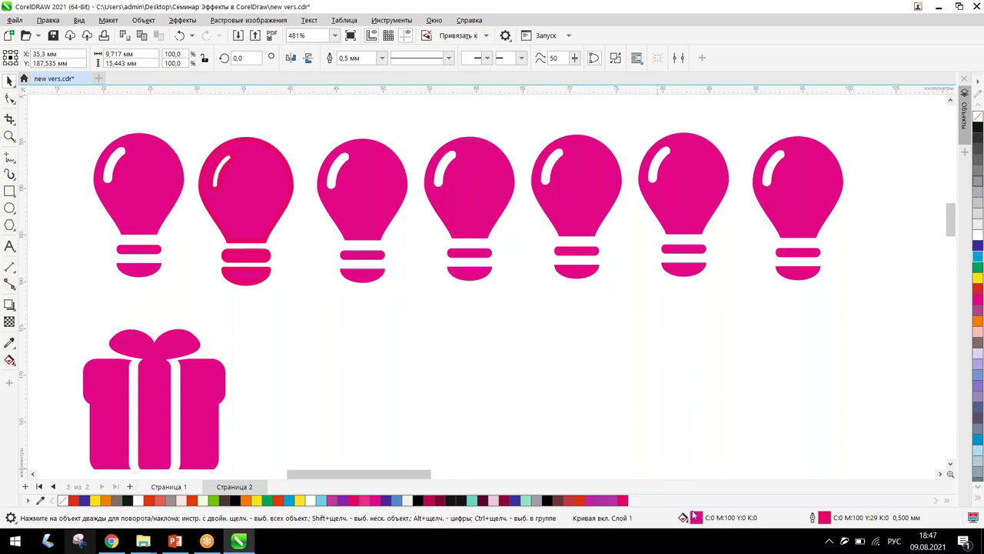
- Delete the outlined second light bulb from the row
{"action": "key", "text": "Delete"}
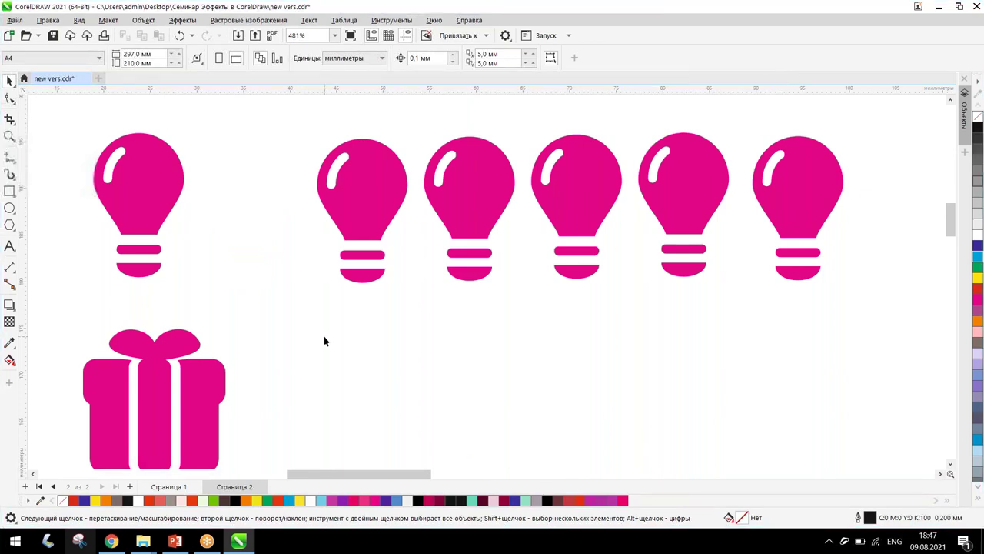
- Undo the deletion of the second light bulb and remove its fill, leaving only the outline
{"action": "key", "text": "ctrl+z"}
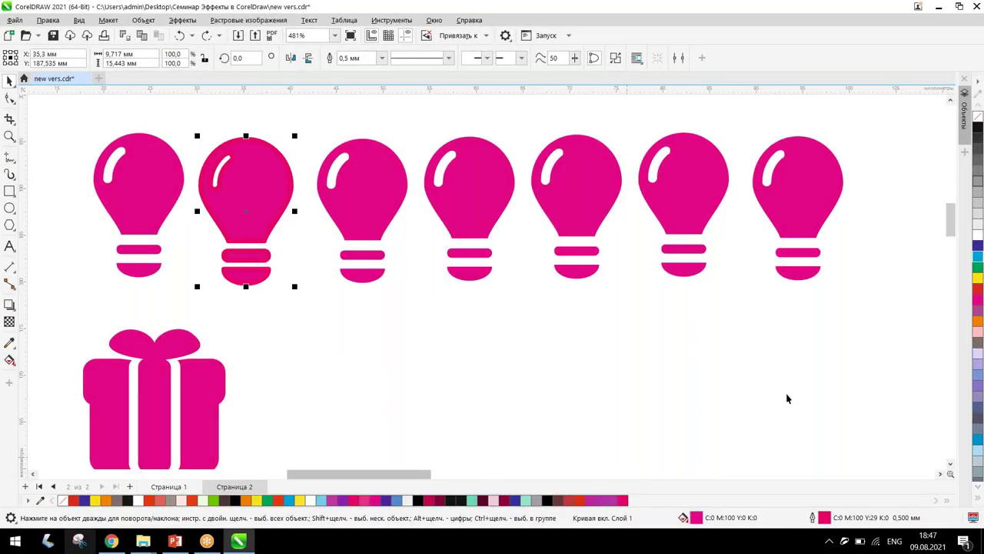
{"action": "left_click", "coordinate": [797, 438]}
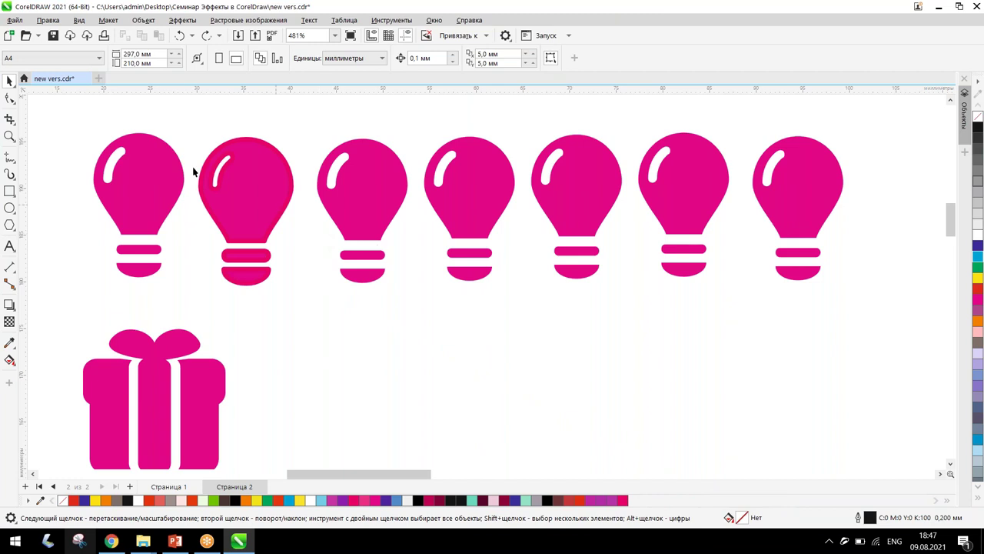
{"action": "left_click", "coordinate": [224, 187]}
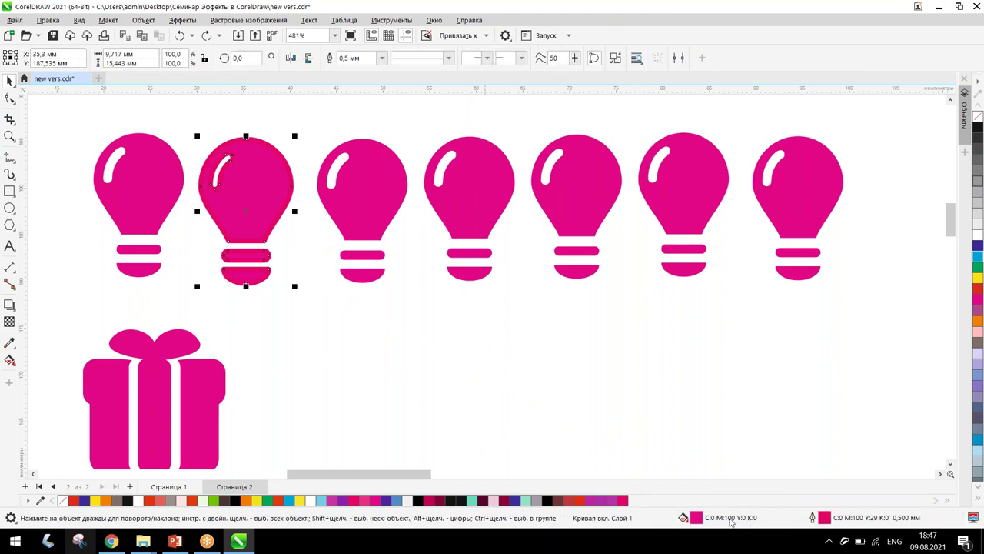
{"action": "double_click", "coordinate": [695, 518]}
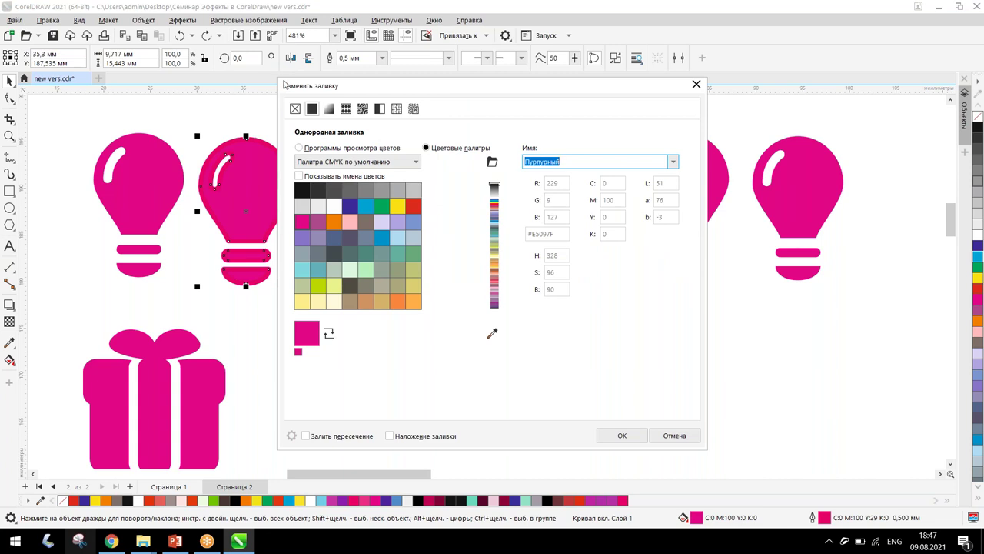
{"action": "left_click", "coordinate": [295, 109]}
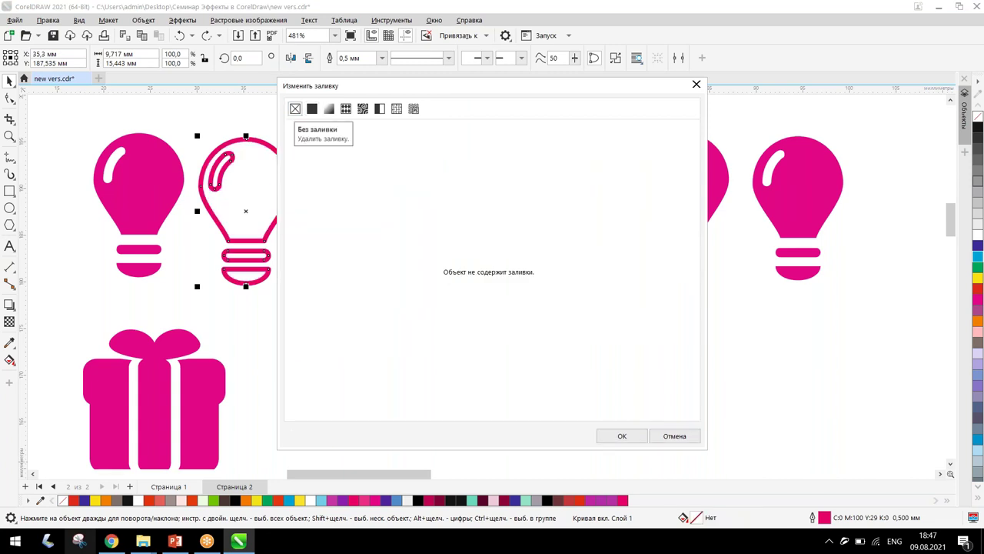
{"action": "mouse_move", "coordinate": [282, 94]}
{"action": "left_mouse_down"}
{"action": "mouse_move", "coordinate": [316, 134]}
{"action": "mouse_move", "coordinate": [353, 280]}
{"action": "left_mouse_up"}
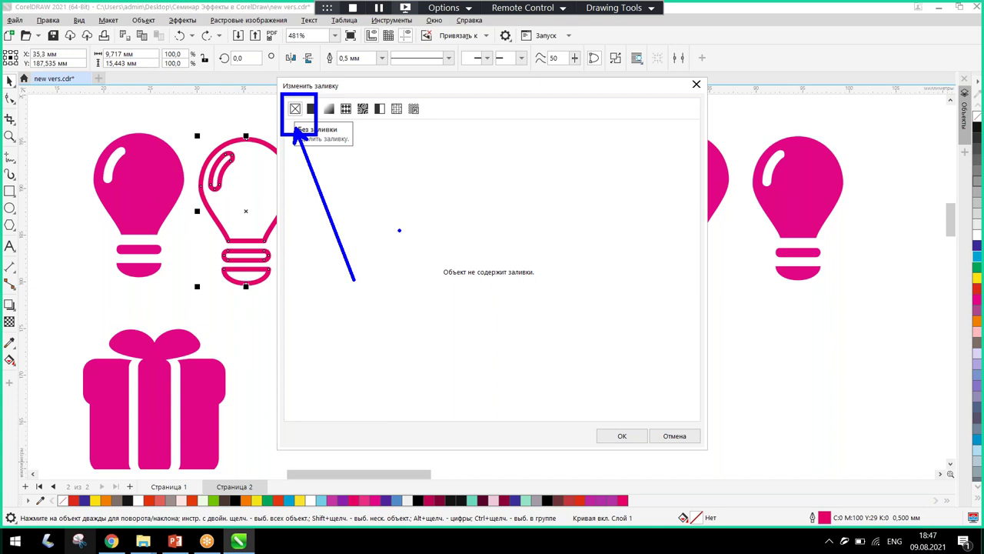
{"action": "key", "text": "Escape"}
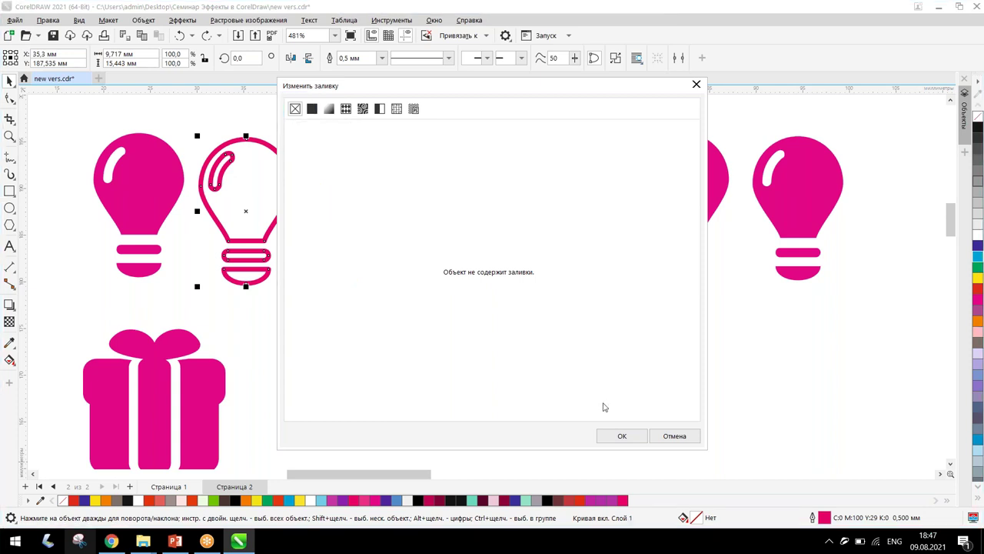
{"action": "left_click", "coordinate": [625, 436]}
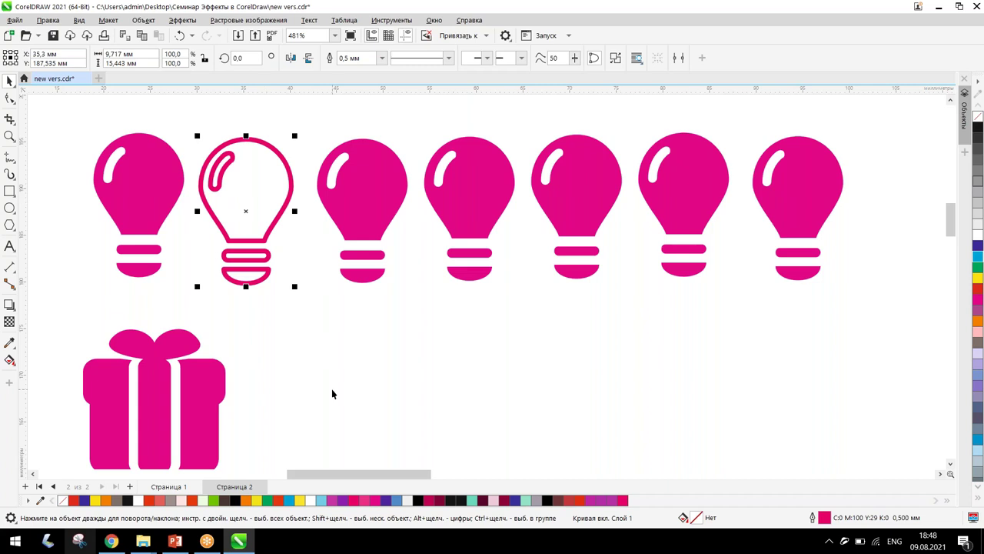
- Convert the outline of the unfilled second light bulb to an object
{"action": "left_click", "coordinate": [288, 210]}
{"action": "left_click", "coordinate": [287, 208]}
{"action": "left_click", "coordinate": [144, 20]}
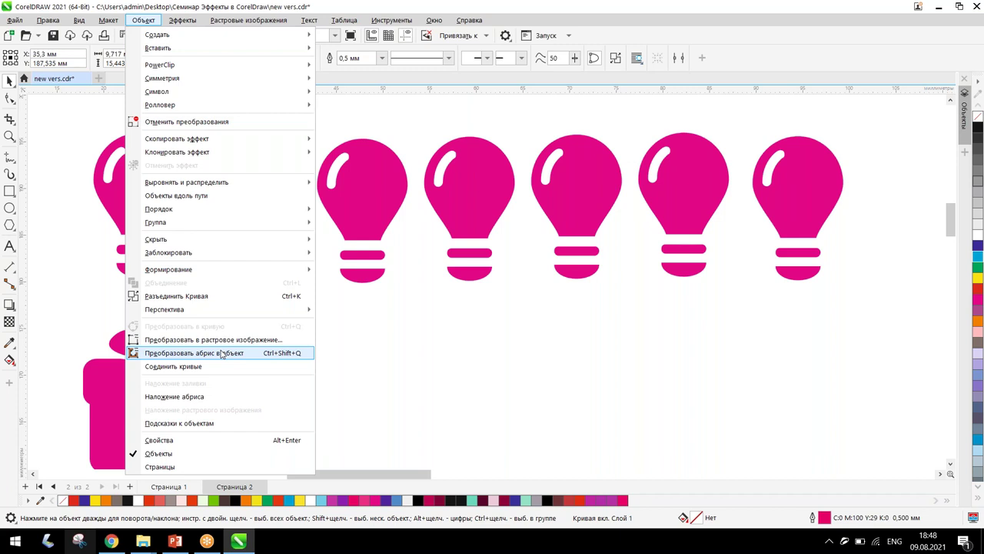
{"action": "left_click", "coordinate": [221, 353]}
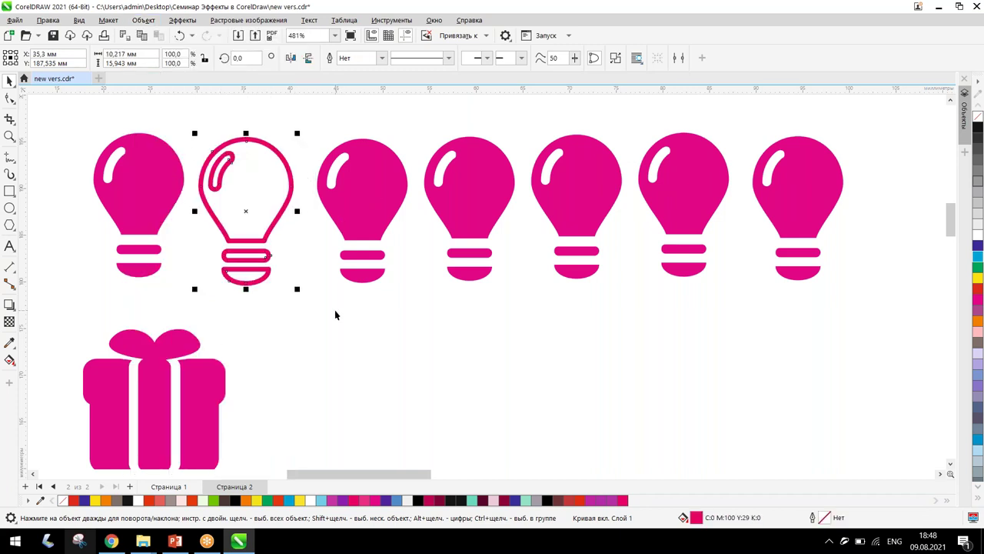
{"action": "key", "text": "Escape"}
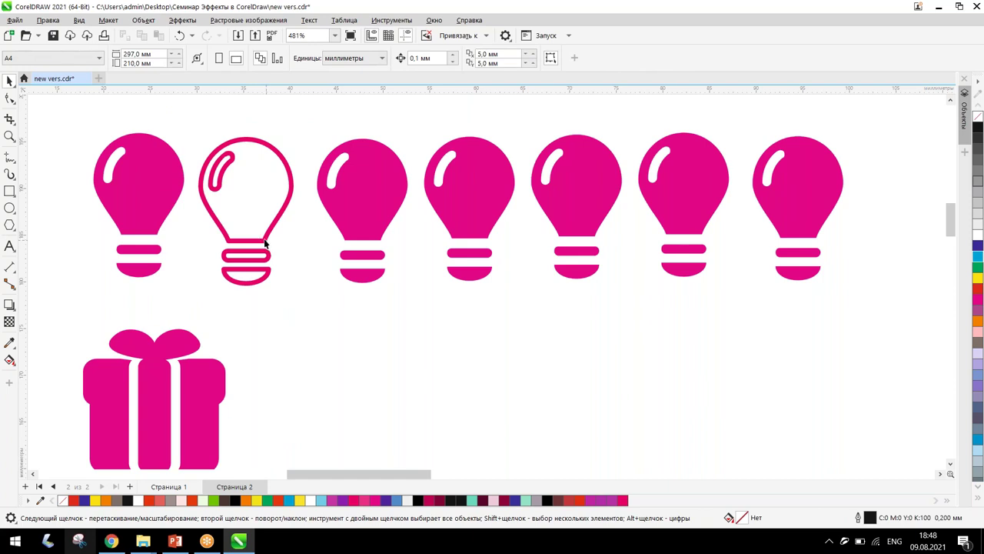
- Try green, yellow and cyan on the converted second light bulb, settling on magenta, C0 M100 Y0 K0
{"action": "left_click", "coordinate": [266, 243]}
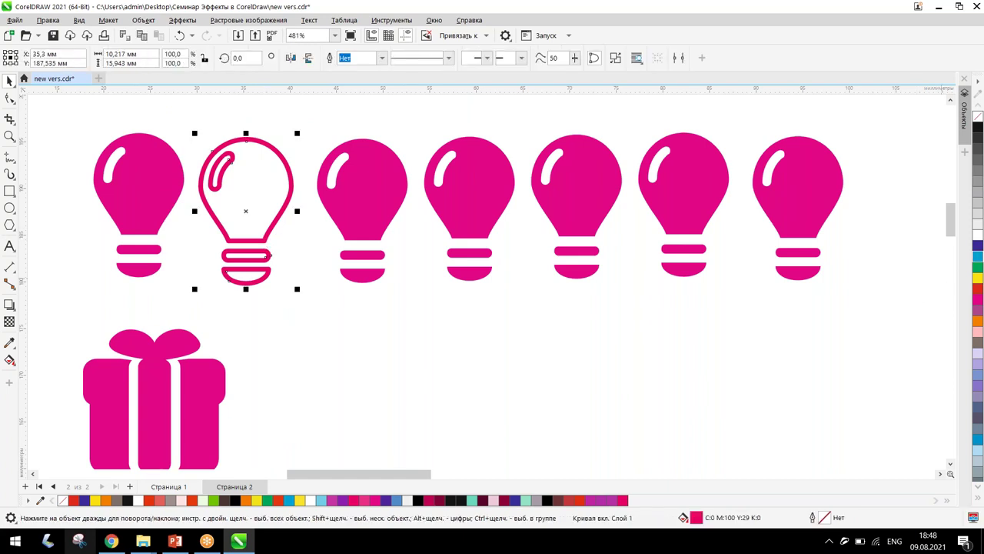
{"action": "right_click", "coordinate": [979, 268]}
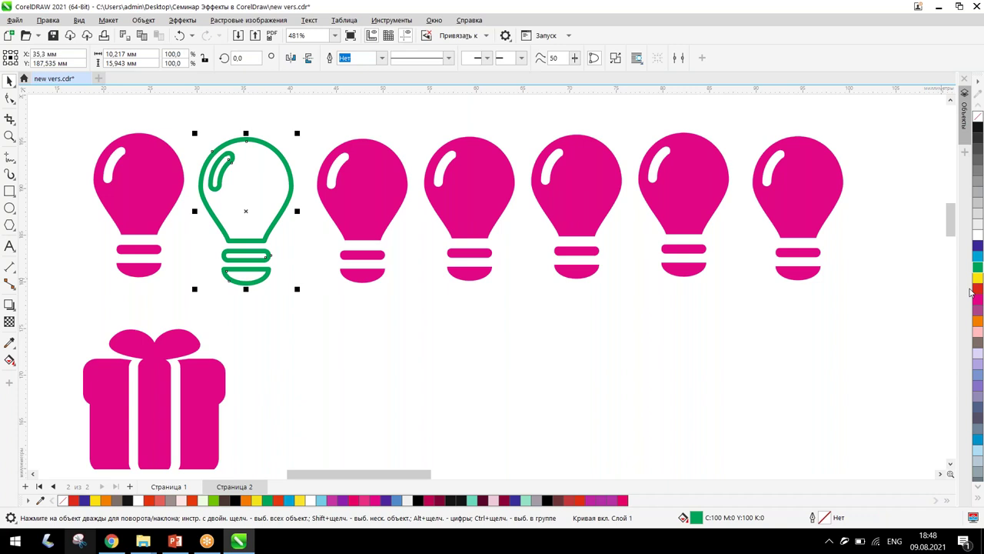
{"action": "right_click", "coordinate": [978, 289]}
{"action": "right_click", "coordinate": [978, 277]}
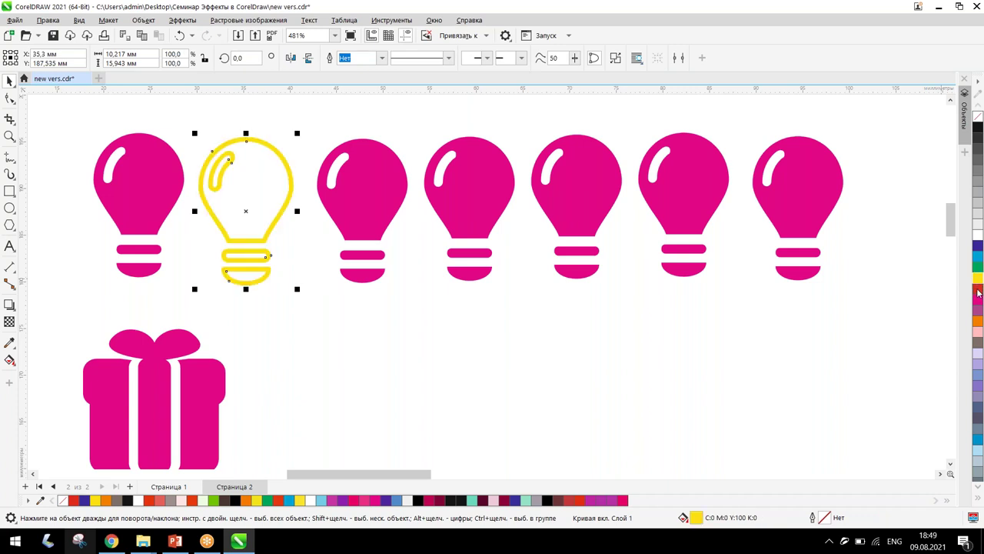
{"action": "right_click", "coordinate": [979, 268]}
{"action": "right_click", "coordinate": [978, 256]}
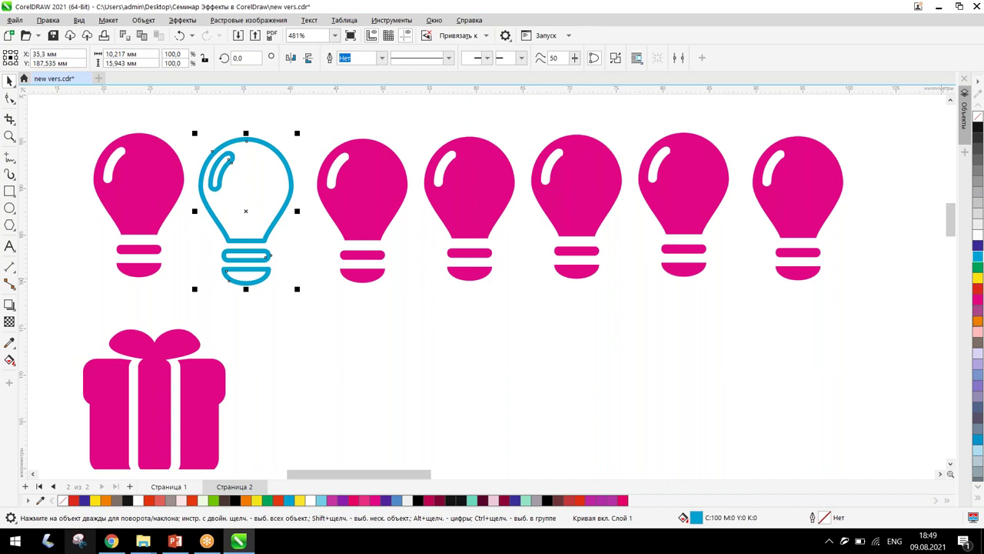
{"action": "right_click", "coordinate": [979, 302]}
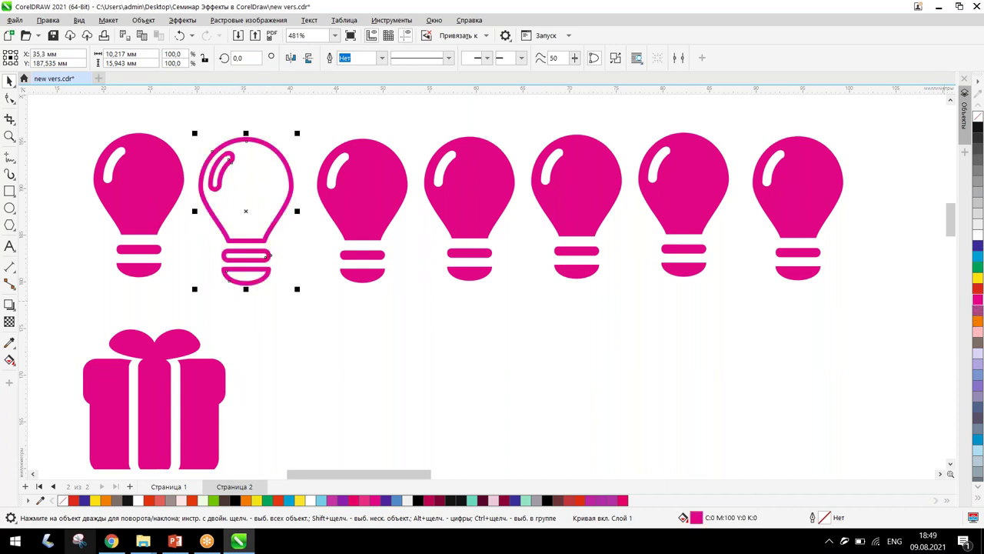
{"action": "left_click", "coordinate": [454, 302]}
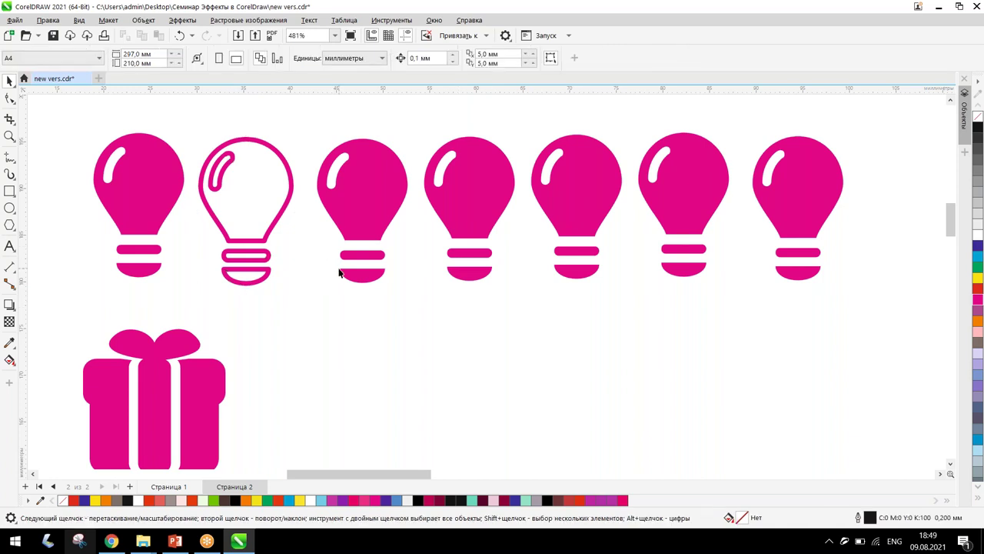
- Move the first light bulb to about X 24, Y 188.3 mm and the contour bulb beside it to about X 35.4, Y 188.3 mm
{"action": "left_click", "coordinate": [134, 190]}
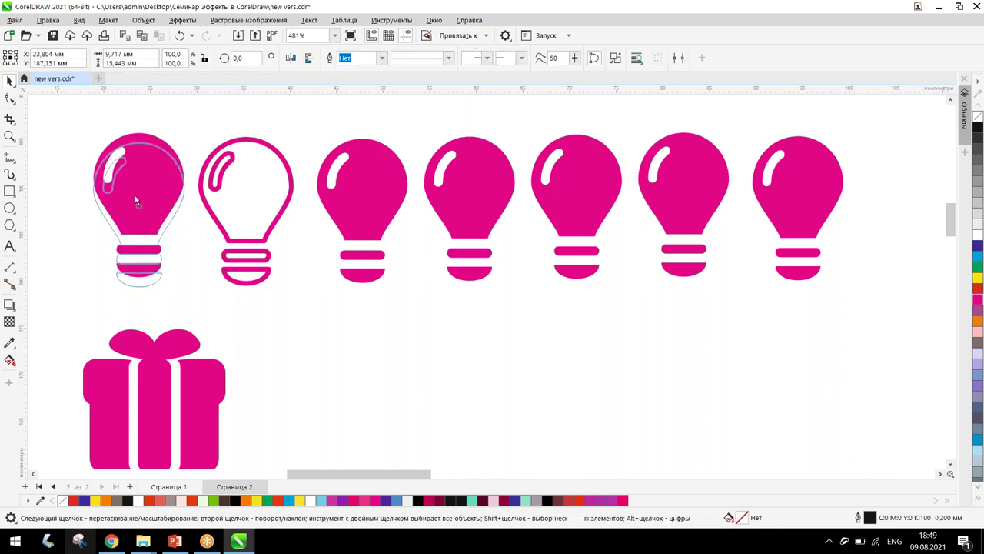
{"action": "left_click_drag", "start_coordinate": [135, 194], "coordinate": [135, 197]}
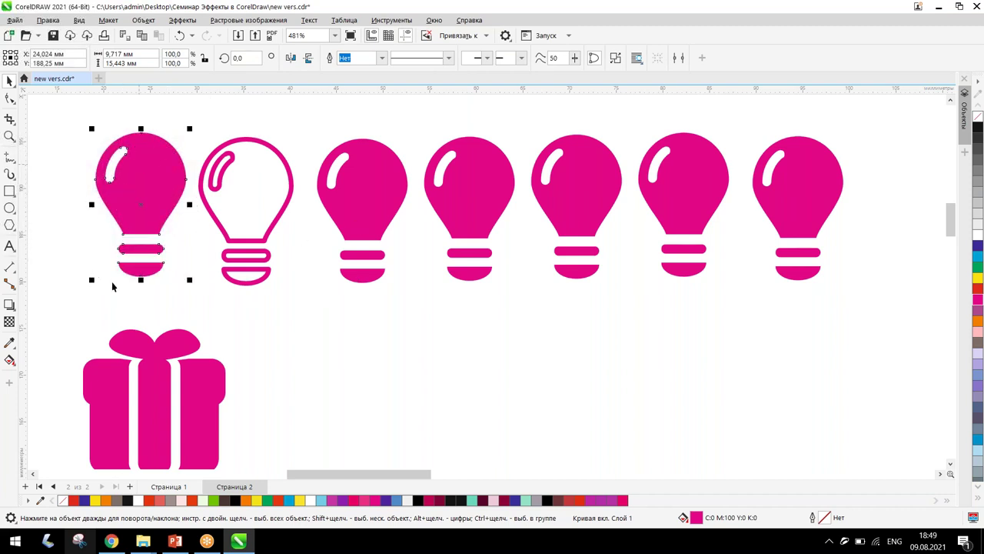
{"action": "left_click", "coordinate": [282, 214]}
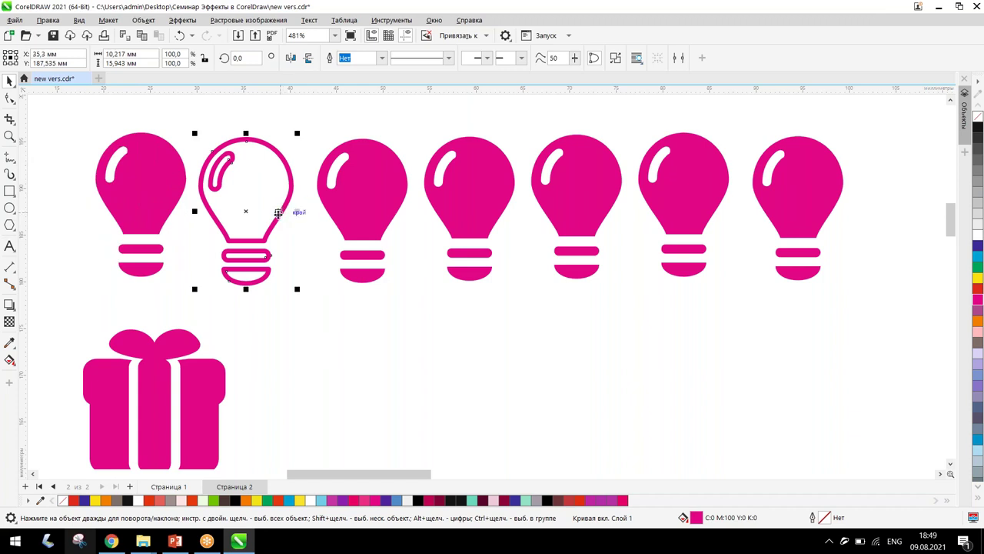
{"action": "left_click_drag", "start_coordinate": [282, 214], "coordinate": [283, 206]}
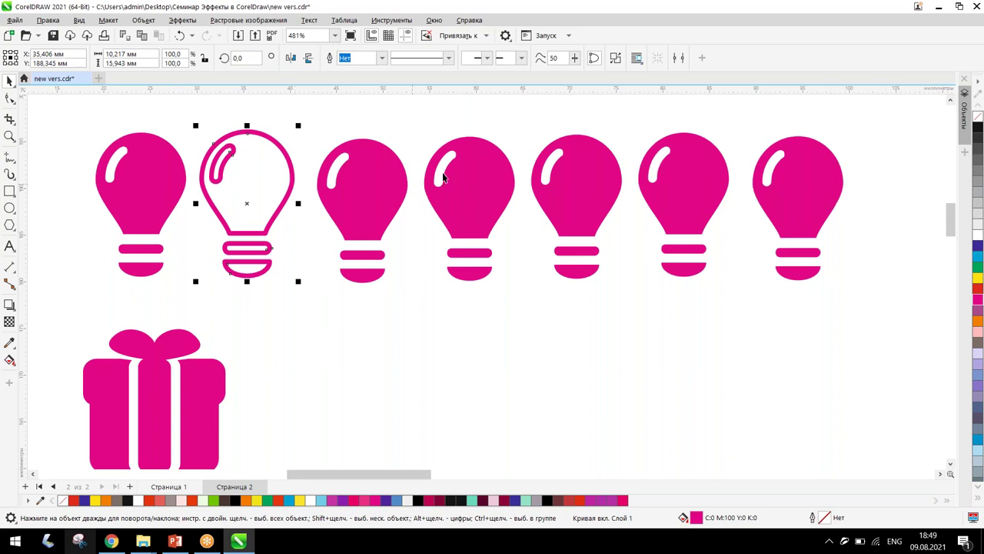
- Apply a uniform transparency of 50 to the third light bulb with the Transparency tool
{"action": "left_click", "coordinate": [365, 181]}
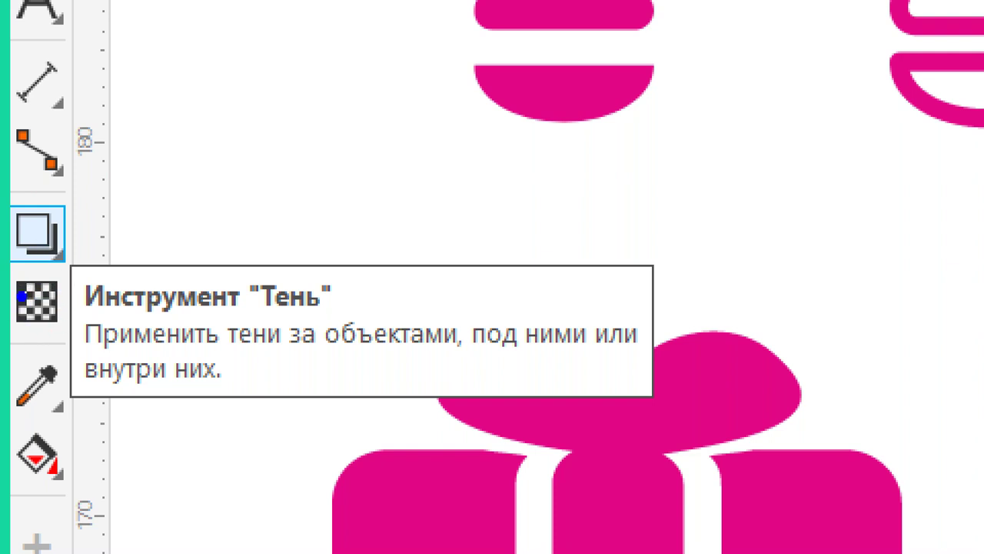
{"action": "mouse_move", "coordinate": [11, 275]}
{"action": "left_mouse_down"}
{"action": "mouse_move", "coordinate": [37, 318]}
{"action": "mouse_move", "coordinate": [69, 326]}
{"action": "mouse_move", "coordinate": [69, 336]}
{"action": "left_mouse_up"}
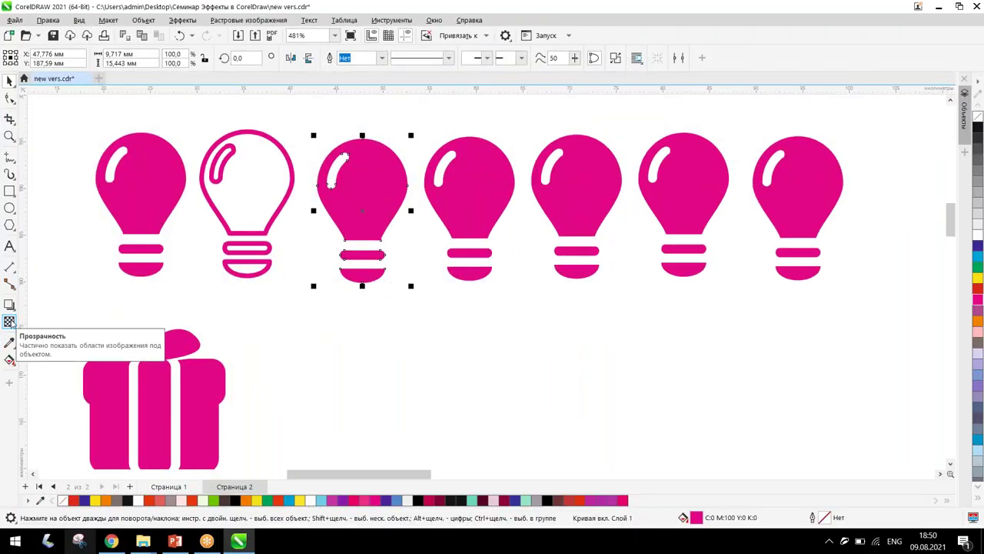
{"action": "left_click", "coordinate": [9, 321]}
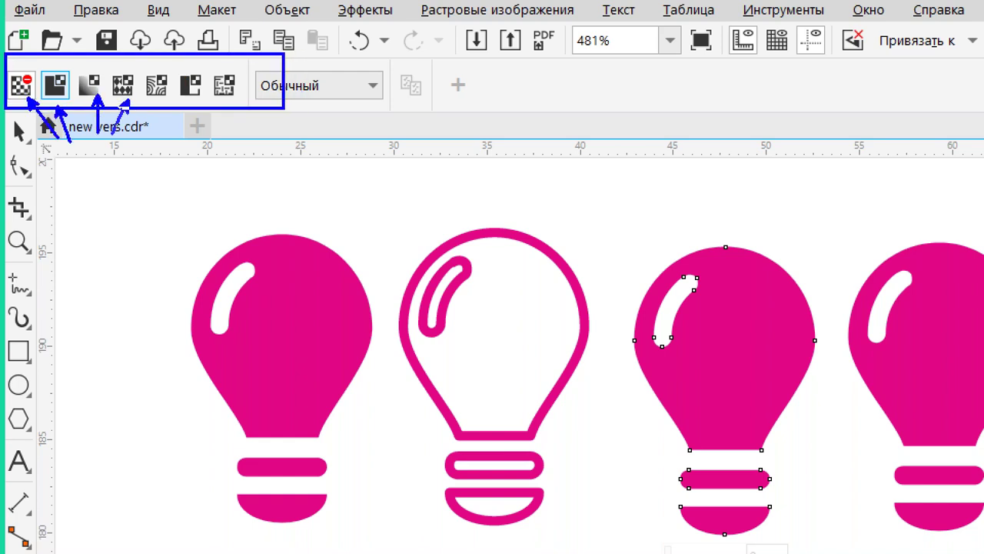
{"action": "left_click_drag", "start_coordinate": [171, 138], "coordinate": [186, 122]}
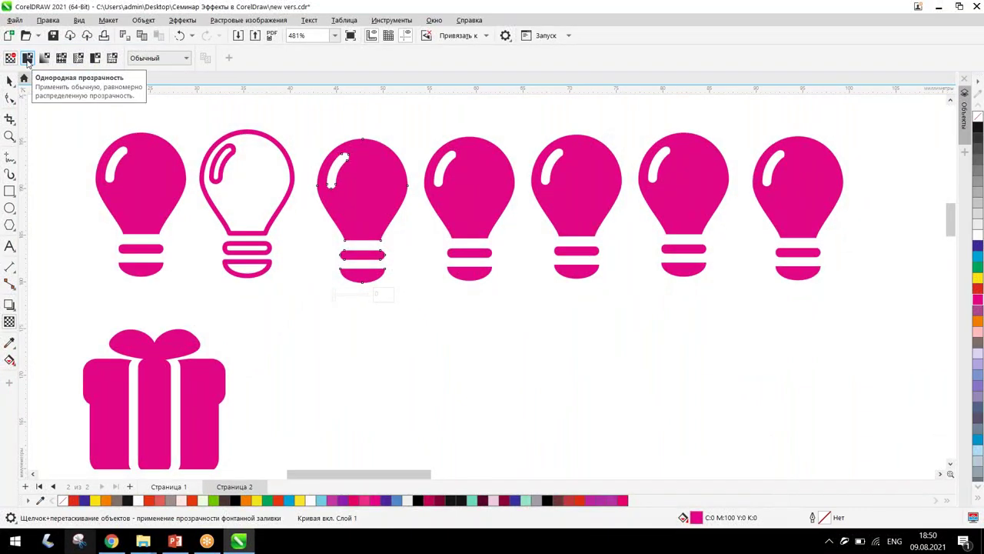
{"action": "left_click", "coordinate": [27, 58]}
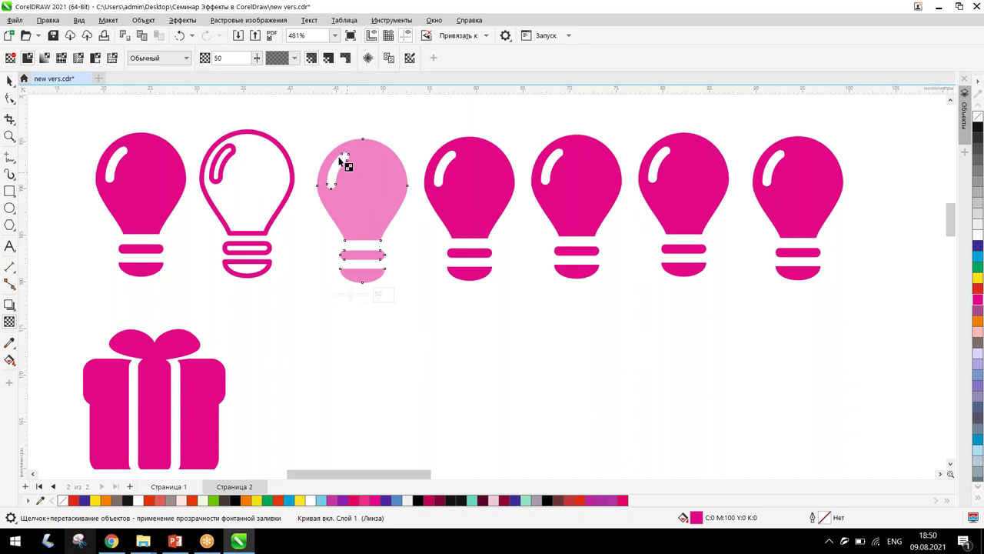
- Apply a fountain transparency to the third light bulb and adjust its start and end nodes to an angle of about 9°
{"action": "left_click", "coordinate": [45, 59]}
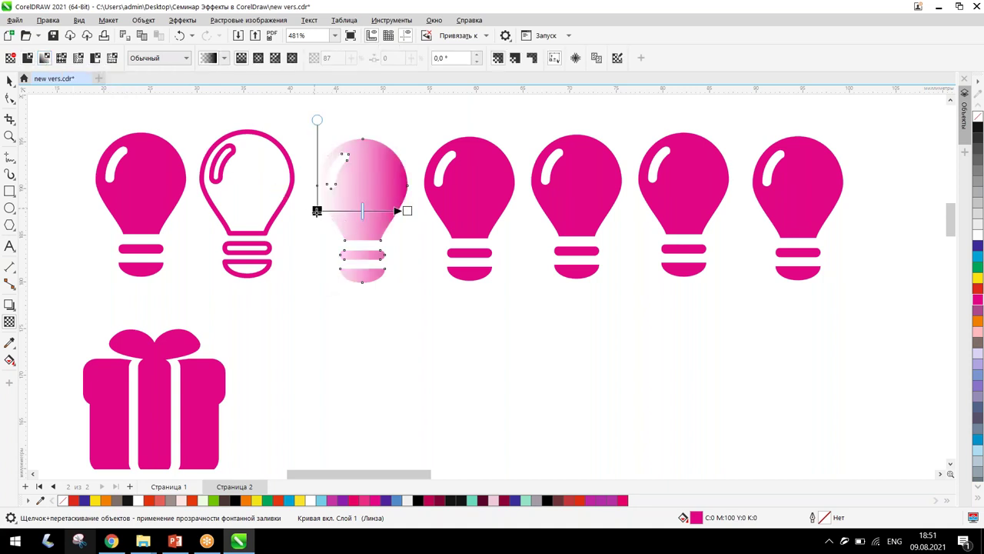
{"action": "left_click_drag", "start_coordinate": [317, 210], "coordinate": [352, 268]}
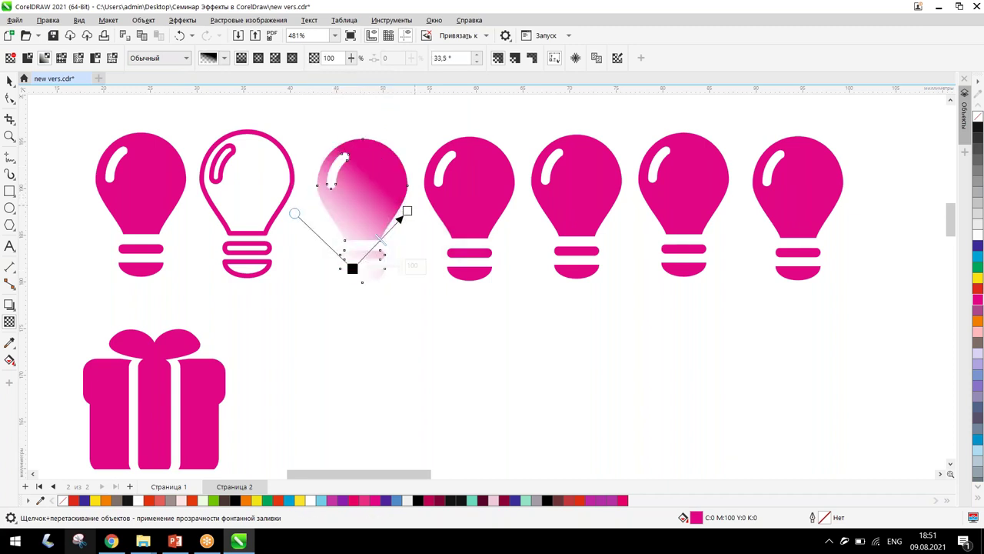
{"action": "left_click_drag", "start_coordinate": [403, 210], "coordinate": [389, 170]}
{"action": "left_click_drag", "start_coordinate": [351, 265], "coordinate": [354, 240]}
{"action": "left_click_drag", "start_coordinate": [336, 194], "coordinate": [394, 199]}
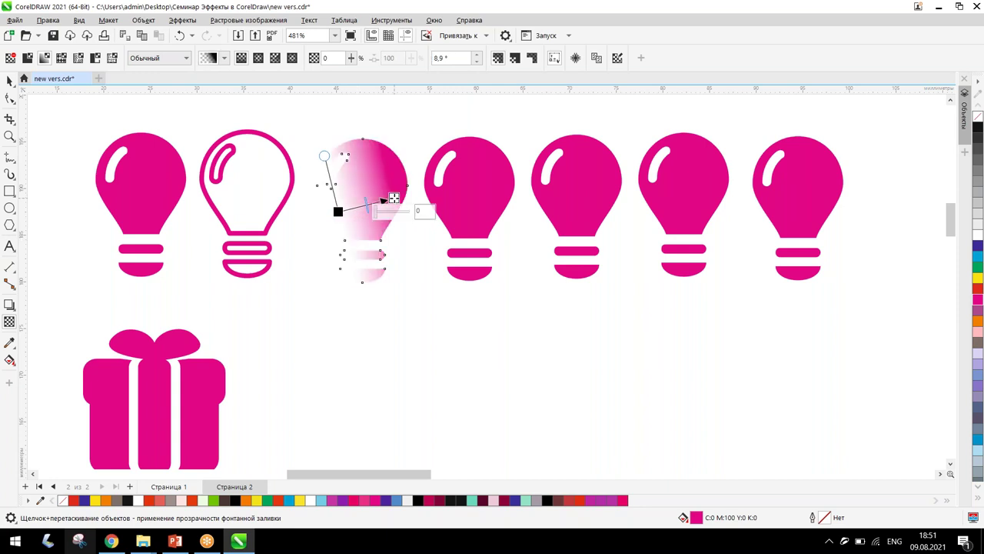
- Apply a vector pattern transparency to the third light bulb using the diamond mesh preset
{"action": "left_click", "coordinate": [60, 59]}
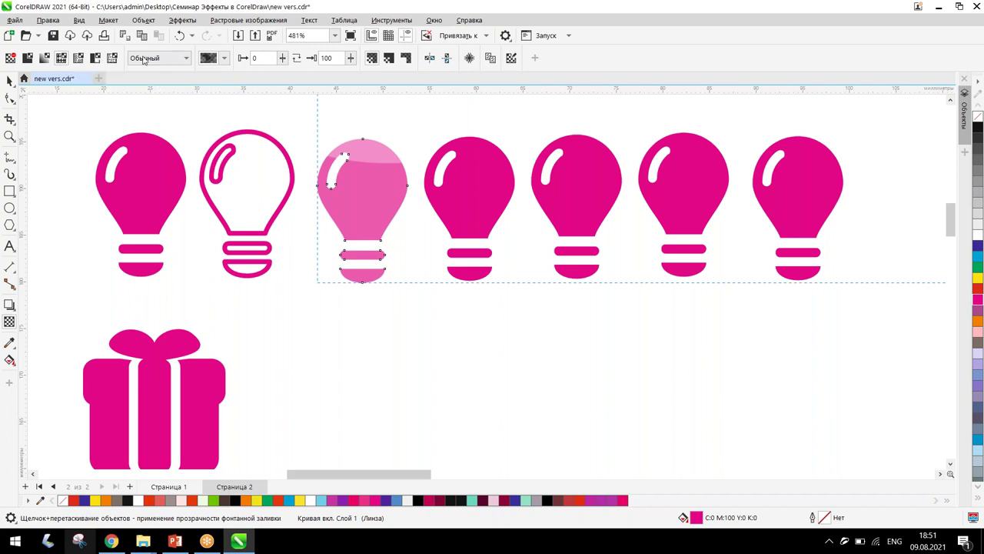
{"action": "left_click", "coordinate": [223, 59]}
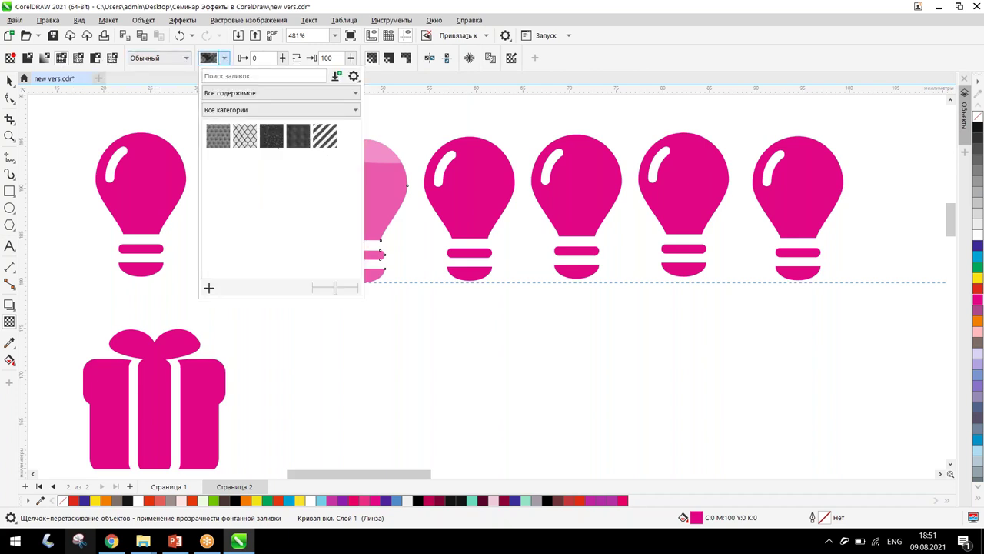
{"action": "left_click", "coordinate": [245, 136]}
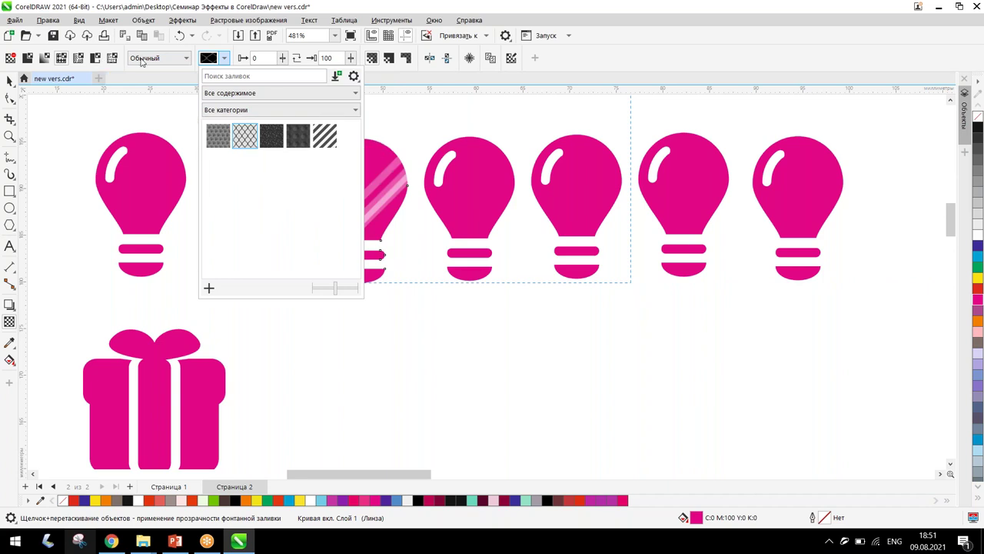
- Apply a bitmap pattern transparency to the third light bulb and look through the available merge modes
{"action": "left_click", "coordinate": [78, 59]}
{"action": "left_click", "coordinate": [78, 59]}
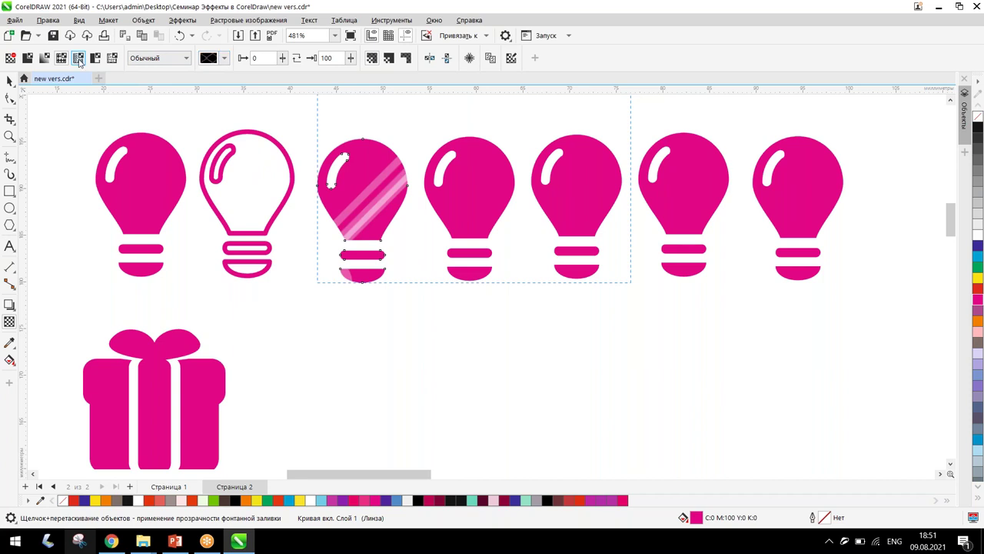
{"action": "left_click", "coordinate": [185, 58]}
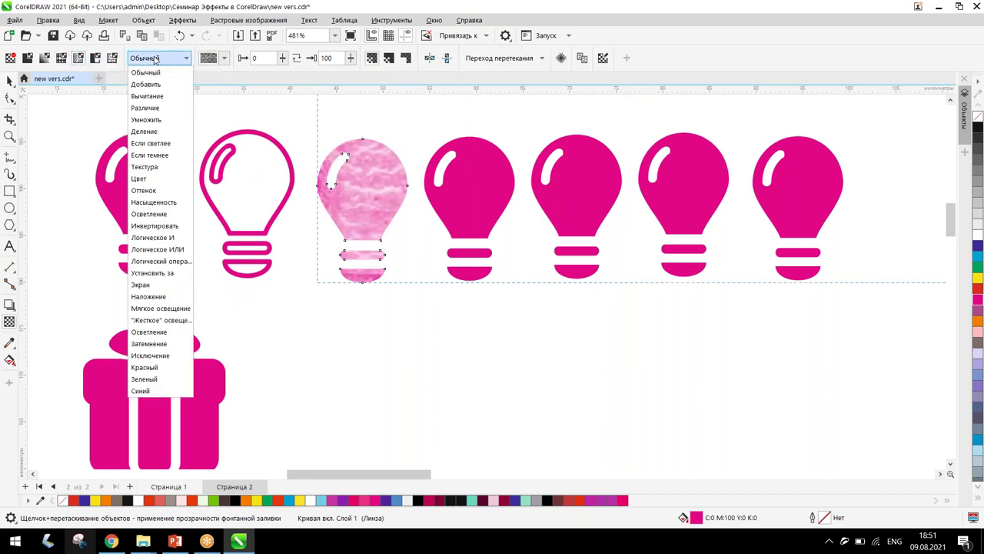
{"action": "left_click", "coordinate": [186, 58]}
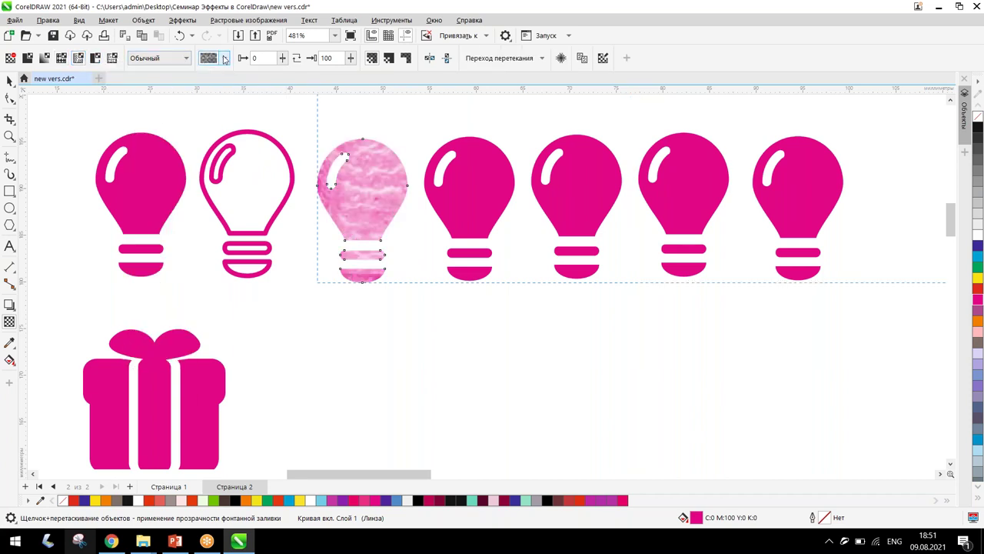
- Replace the third light bulb's bitmap pattern transparency with a two-color pattern transparency using the maple leaf preset
{"action": "left_click", "coordinate": [224, 58]}
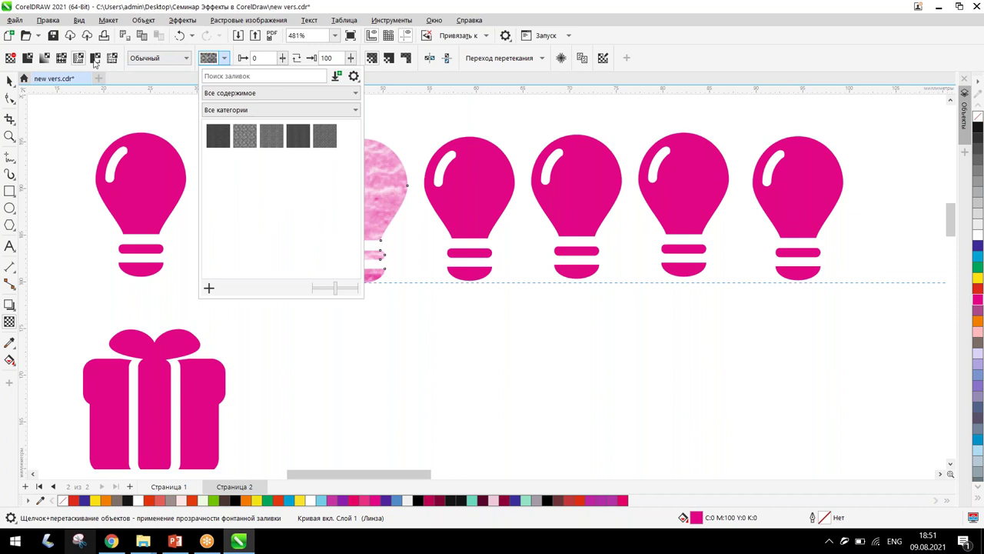
{"action": "left_click", "coordinate": [148, 59]}
{"action": "left_click", "coordinate": [149, 59]}
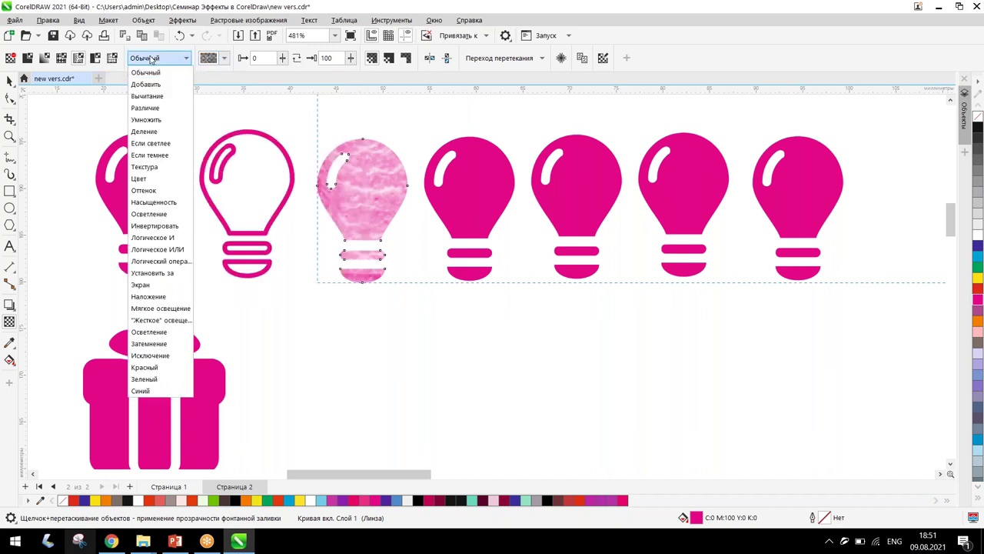
{"action": "left_click", "coordinate": [151, 60]}
{"action": "left_click", "coordinate": [111, 58]}
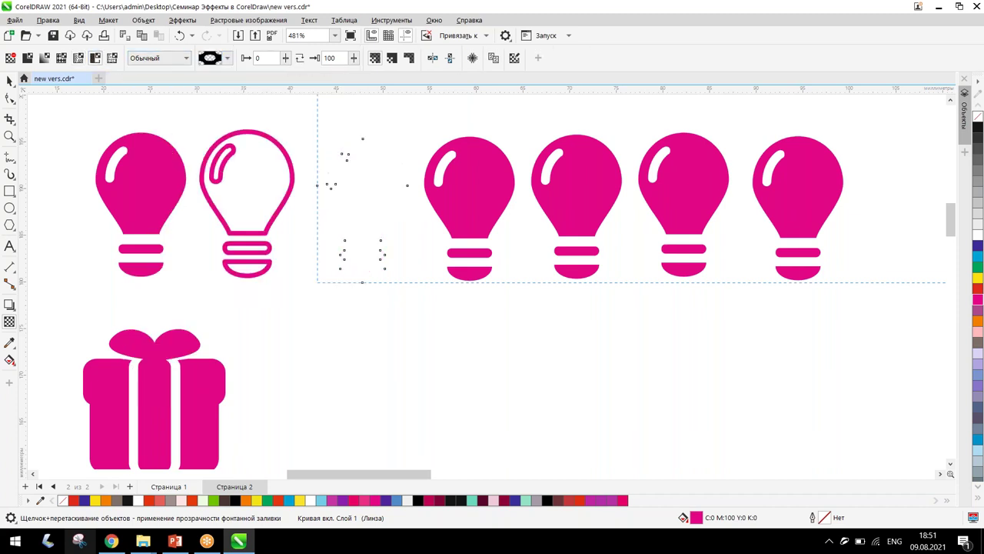
{"action": "left_click", "coordinate": [215, 61]}
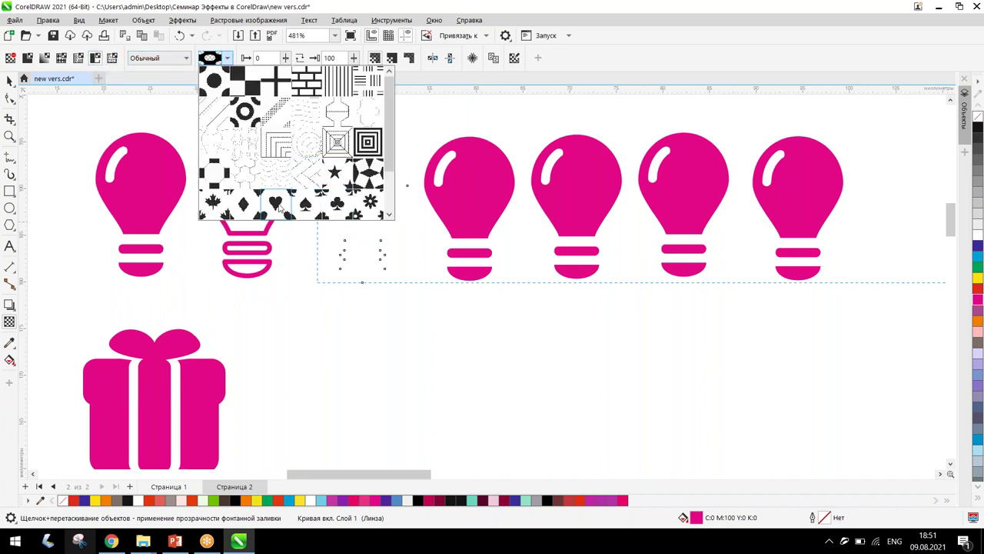
{"action": "left_click", "coordinate": [214, 208]}
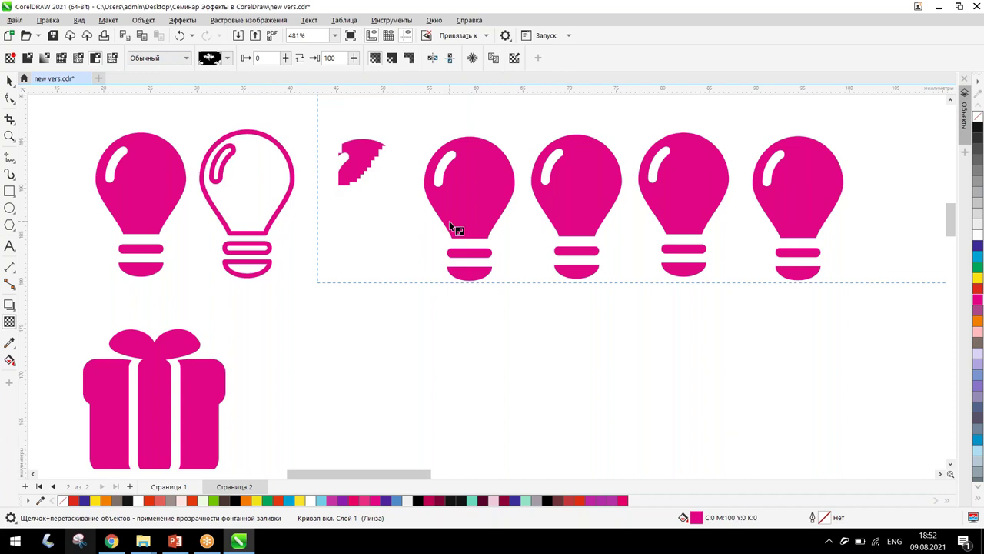
- Shrink the maple leaf pattern tile to roughly the size of the third light bulb and center it on the bulb
{"action": "scroll", "coordinate": [456, 229], "scroll_direction": "down", "scroll_amount": 10}
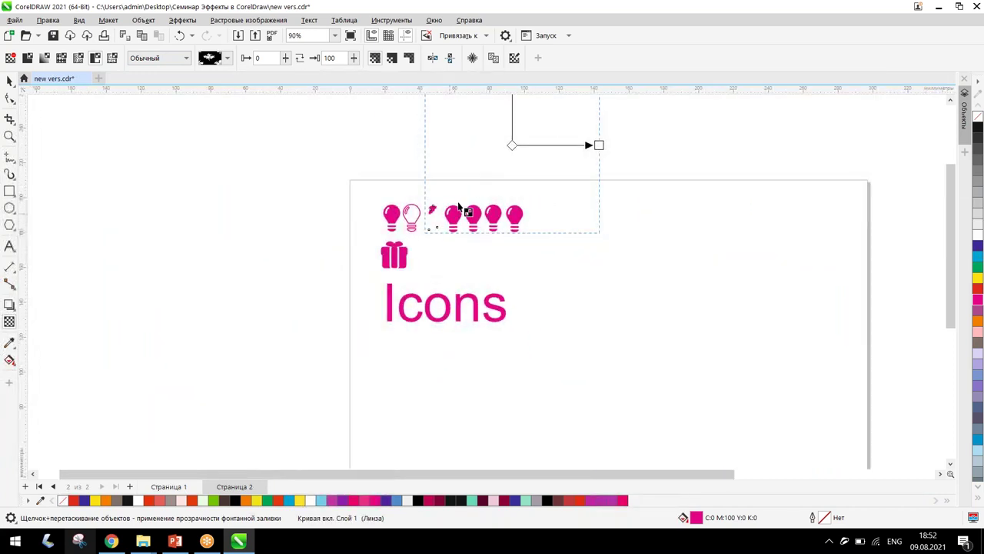
{"action": "left_click_drag", "start_coordinate": [539, 119], "coordinate": [445, 211]}
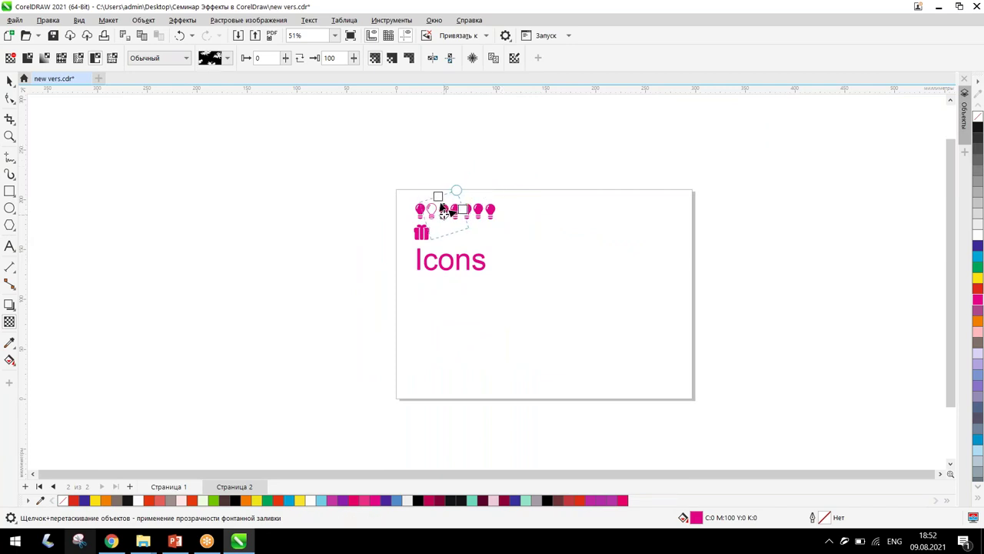
{"action": "scroll", "coordinate": [444, 211], "scroll_direction": "up", "scroll_amount": 4}
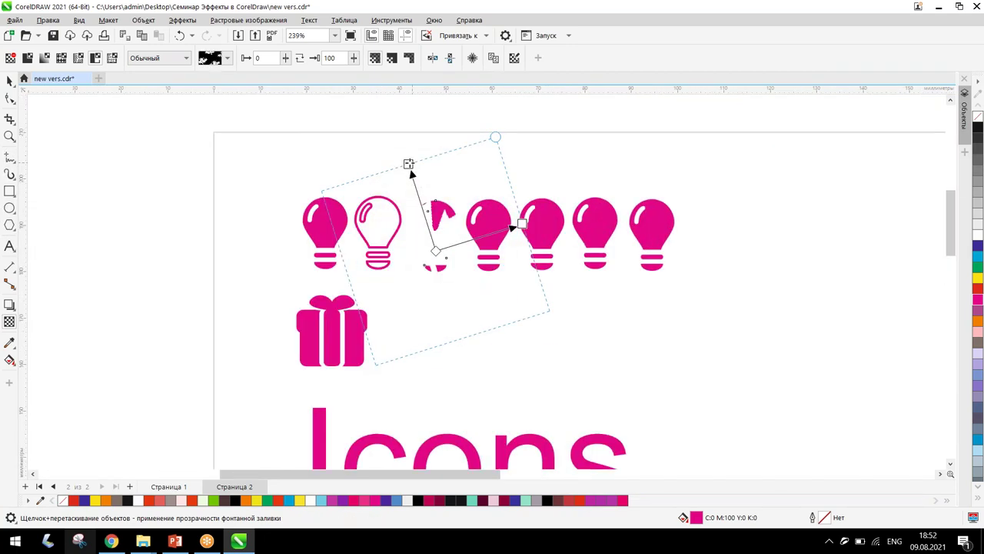
{"action": "left_click_drag", "start_coordinate": [408, 164], "coordinate": [428, 211]}
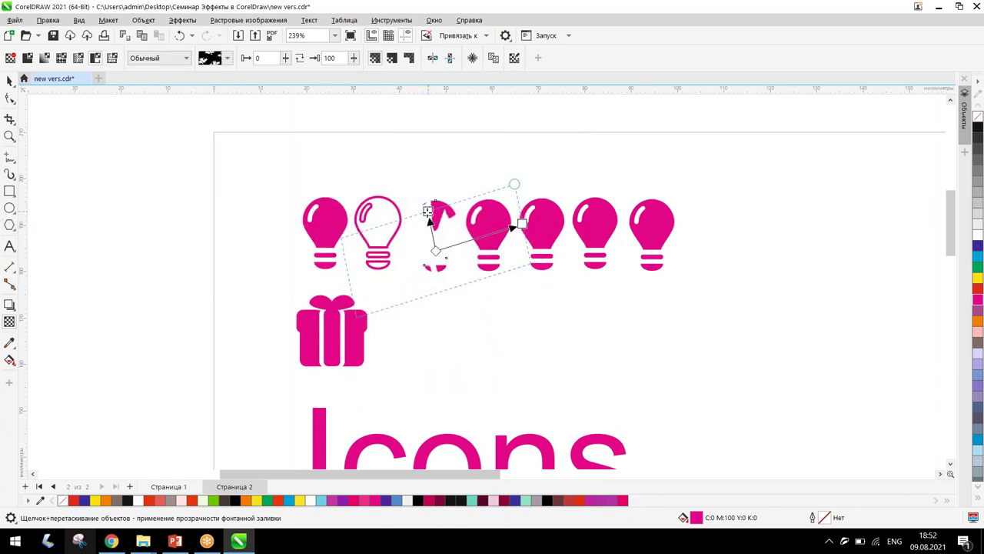
{"action": "left_click_drag", "start_coordinate": [522, 224], "coordinate": [435, 236]}
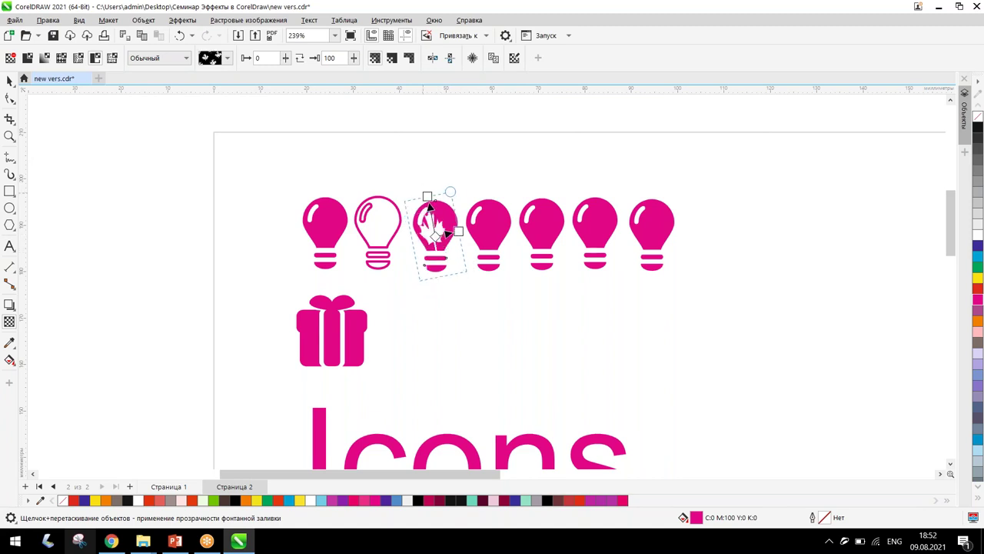
{"action": "left_click_drag", "start_coordinate": [429, 202], "coordinate": [432, 216]}
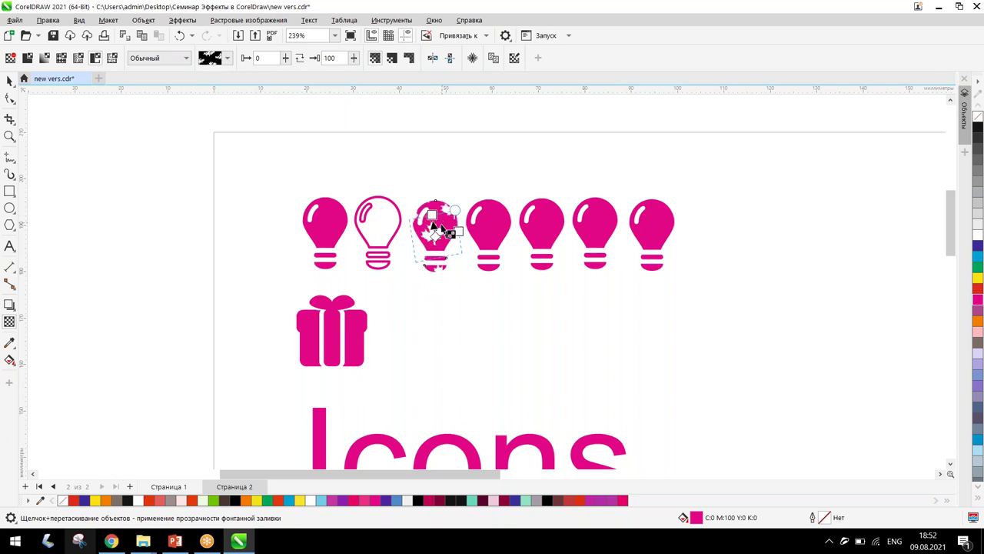
- Reduce and rotate the transparency pattern tile further so many small maple leaves repeat across the third light bulb
{"action": "scroll", "coordinate": [432, 219], "scroll_direction": "up", "scroll_amount": 2}
{"action": "scroll", "coordinate": [432, 223], "scroll_direction": "up", "scroll_amount": 3}
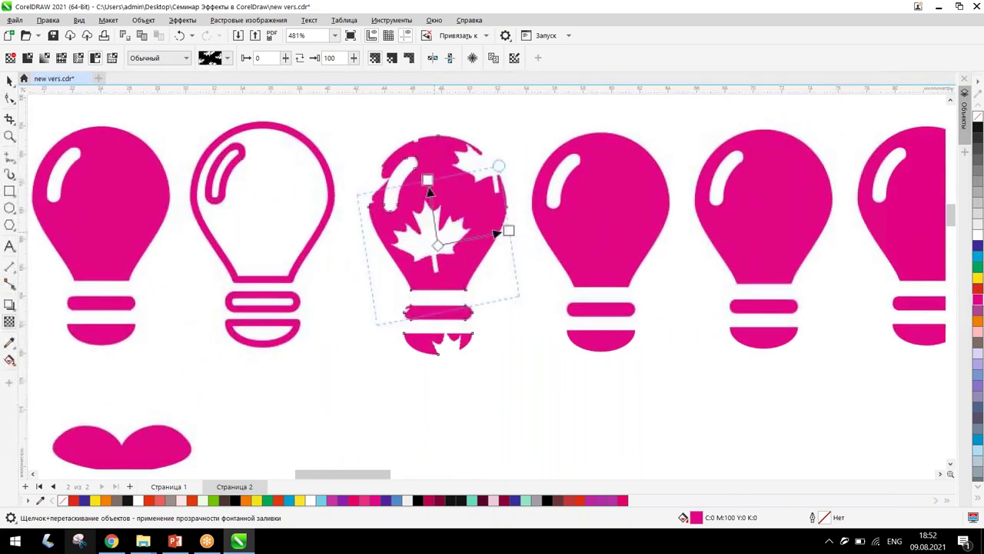
{"action": "left_click_drag", "start_coordinate": [428, 180], "coordinate": [428, 202]}
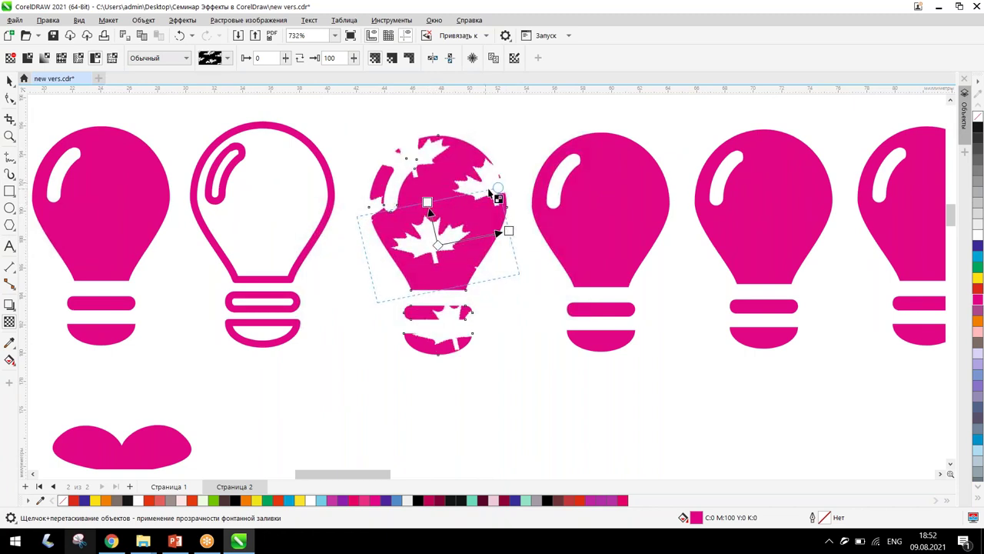
{"action": "left_click_drag", "start_coordinate": [500, 222], "coordinate": [438, 208]}
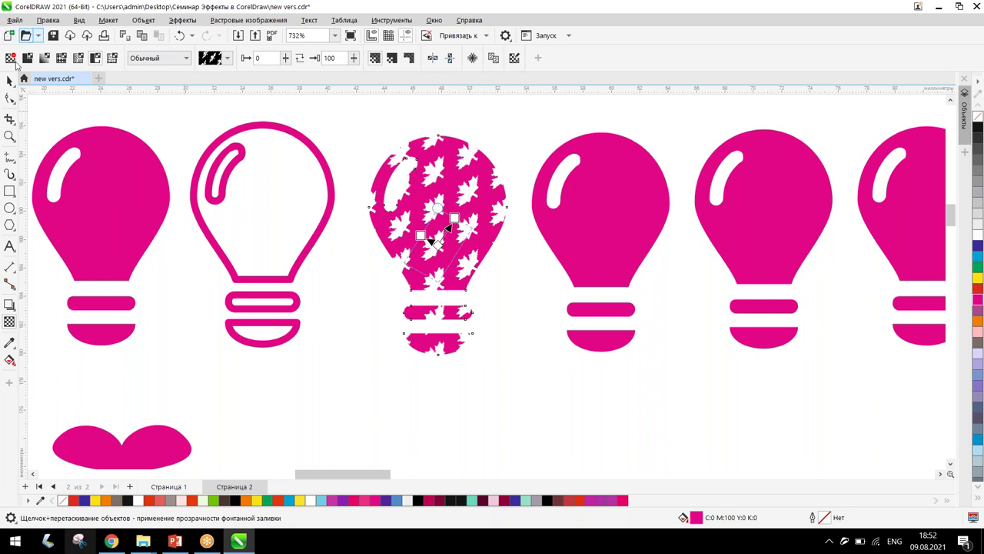
- Reshape and rotate the transparency pattern tile with the Transparency tool so the small maple leaves stand nearly upright
{"action": "key", "text": "space"}
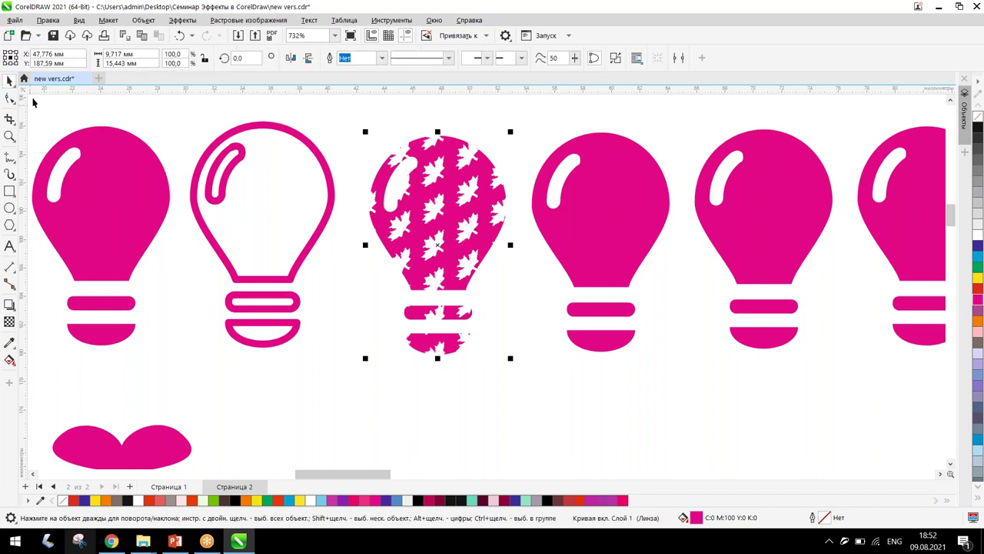
{"action": "left_click", "coordinate": [10, 322]}
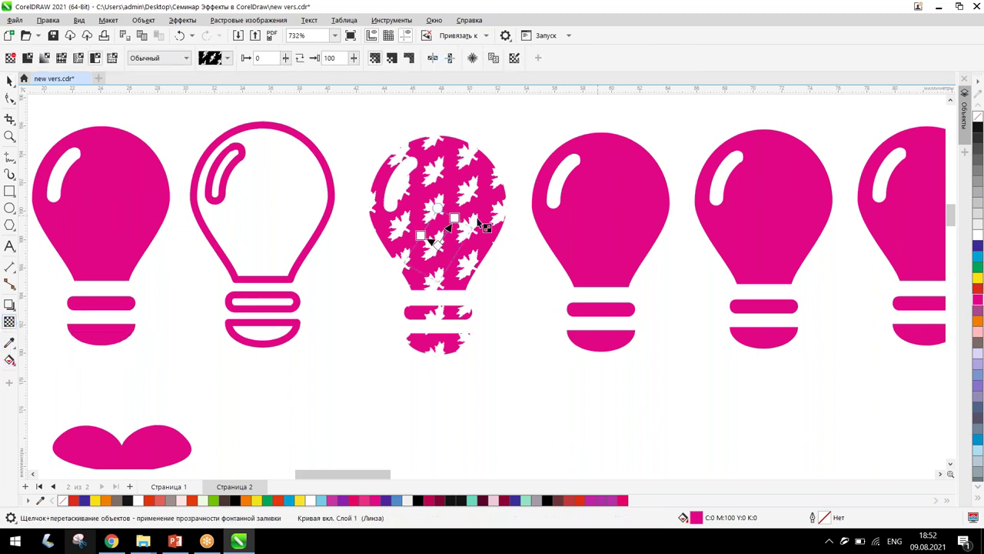
{"action": "left_click_drag", "start_coordinate": [454, 218], "coordinate": [443, 224]}
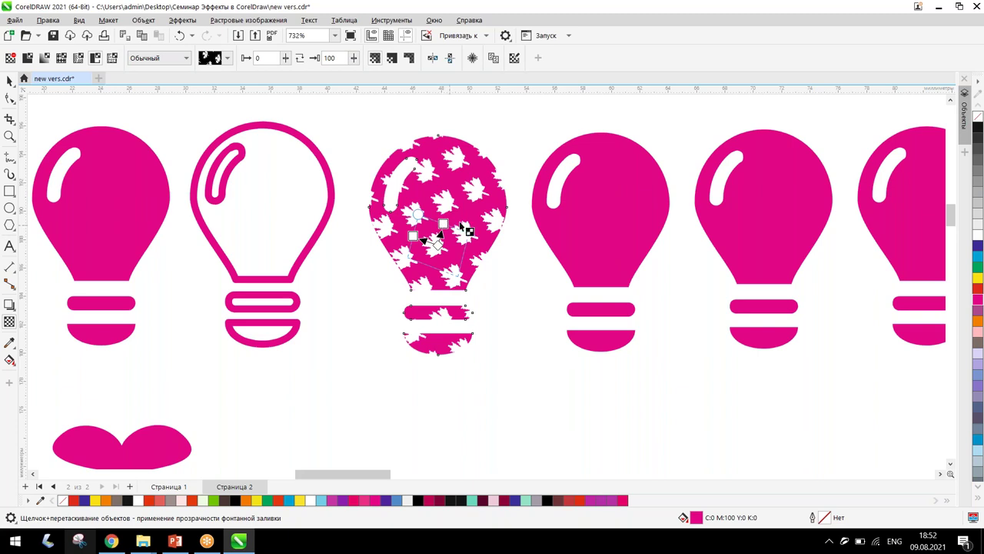
{"action": "left_click_drag", "start_coordinate": [418, 214], "coordinate": [465, 242]}
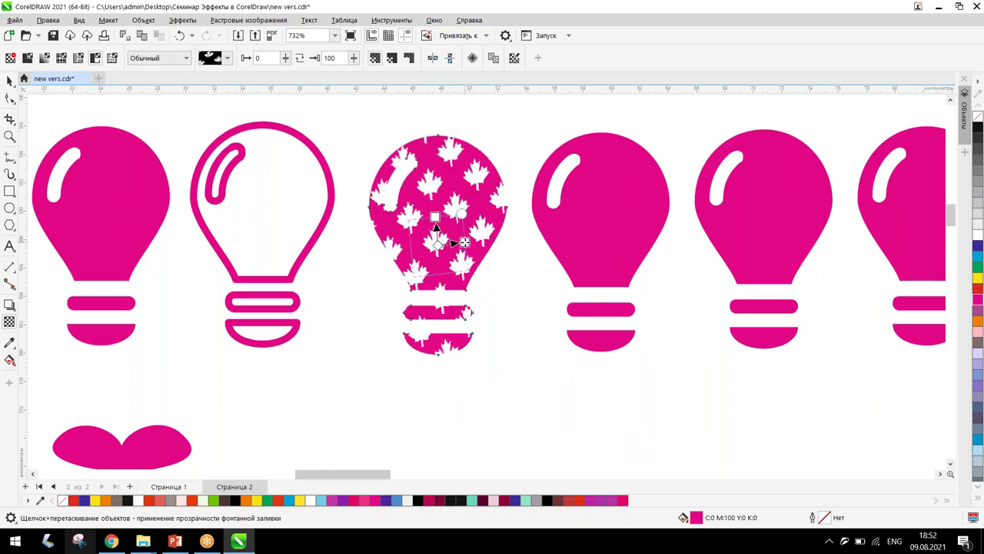
- Switch the third light bulb's transparency pattern to the heart preset and shift the bulb about 0.4 mm to the right
{"action": "left_click", "coordinate": [228, 59]}
{"action": "left_click", "coordinate": [276, 206]}
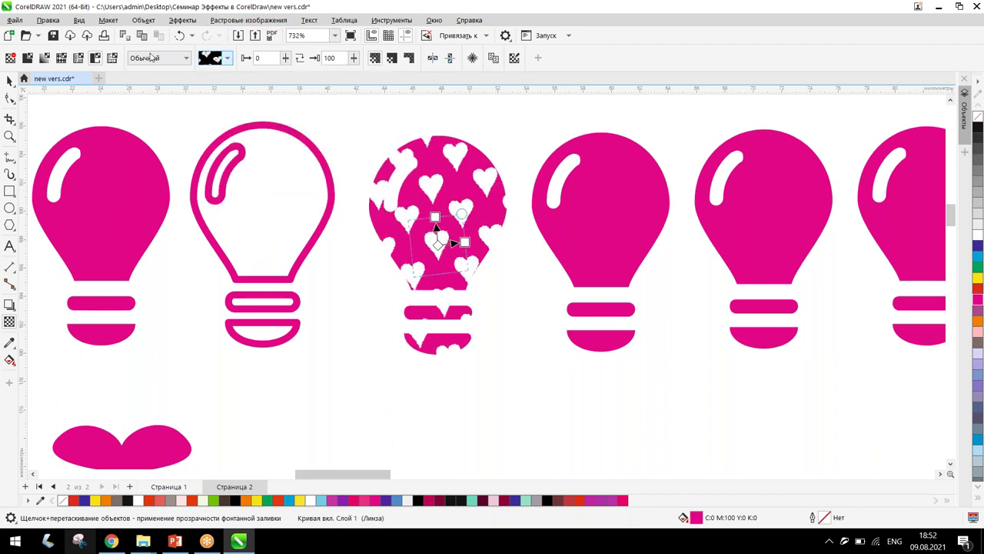
{"action": "left_click", "coordinate": [9, 80]}
{"action": "left_click_drag", "start_coordinate": [408, 248], "coordinate": [449, 249]}
{"action": "left_click", "coordinate": [277, 284]}
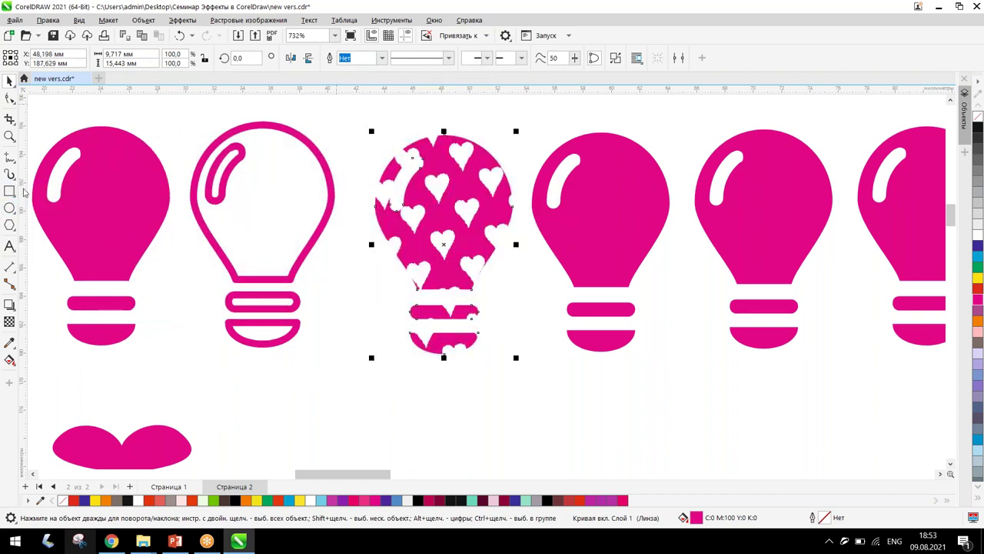
- Draw a rectangle about 14.3 × 20.3 mm around the heart-patterned bulb and fill it with 80% black
{"action": "left_click_drag", "start_coordinate": [338, 105], "coordinate": [545, 392]}
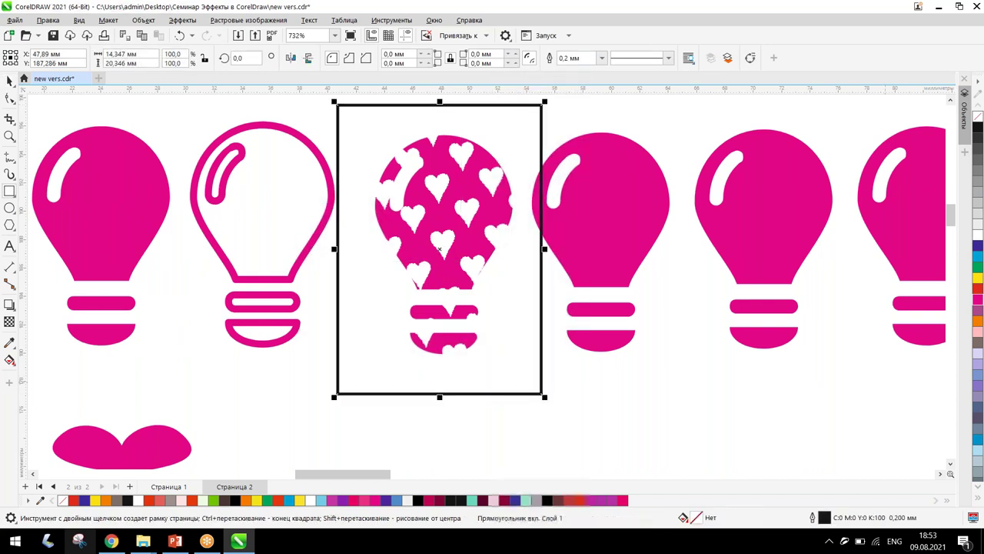
{"action": "left_click", "coordinate": [979, 158]}
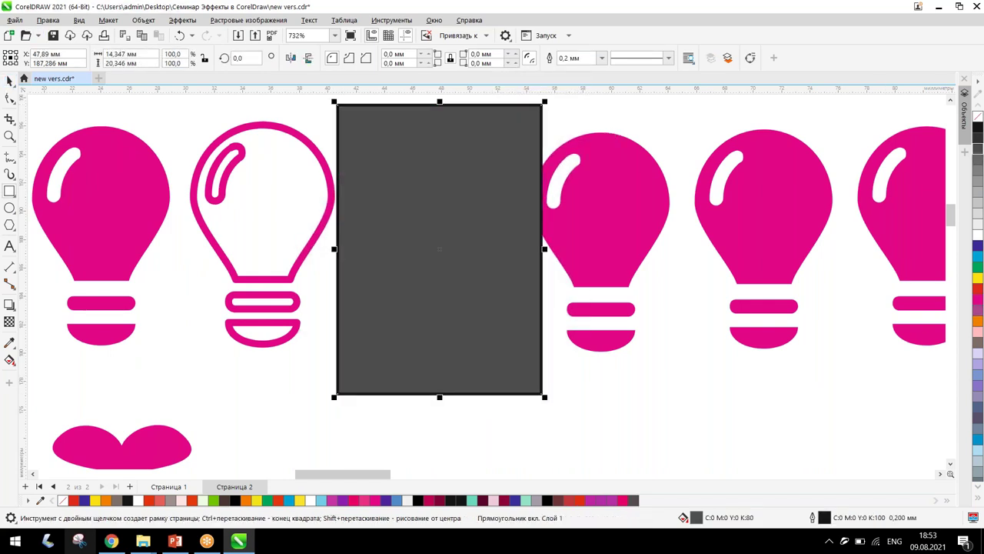
- Send the dark gray rectangle to the back of the layer, behind the heart-patterned bulb
{"action": "left_click", "coordinate": [9, 80]}
{"action": "right_click", "coordinate": [464, 140]}
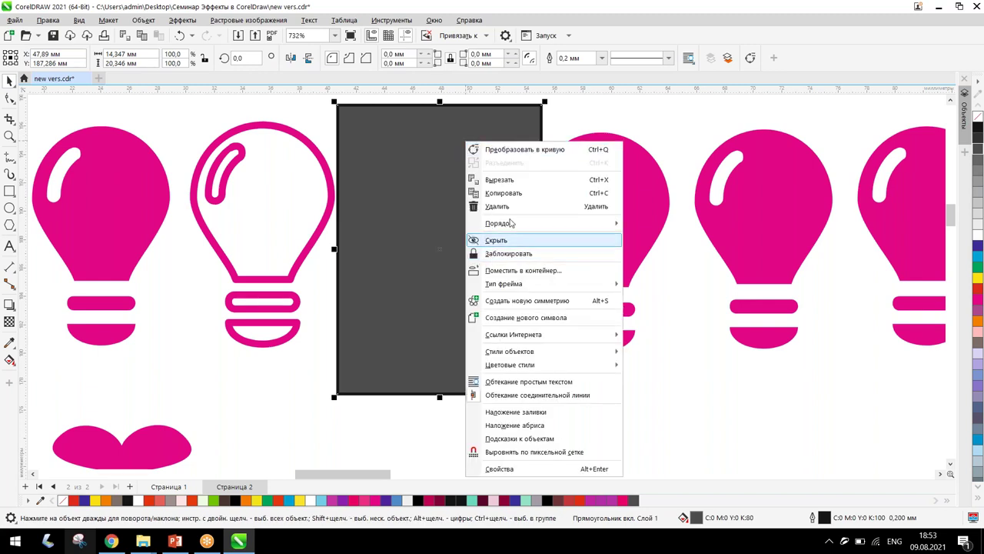
{"action": "mouse_move", "coordinate": [538, 223]}
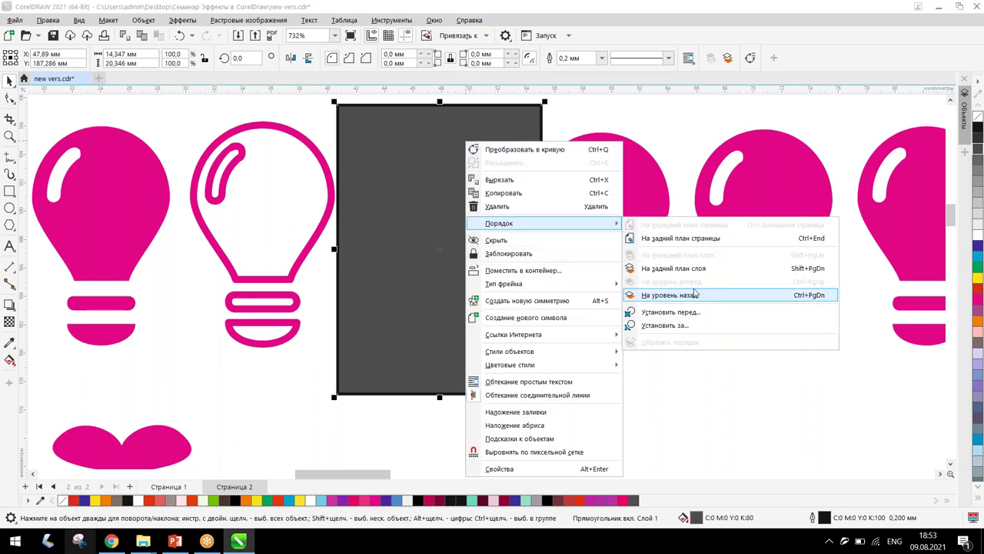
{"action": "left_click", "coordinate": [677, 268]}
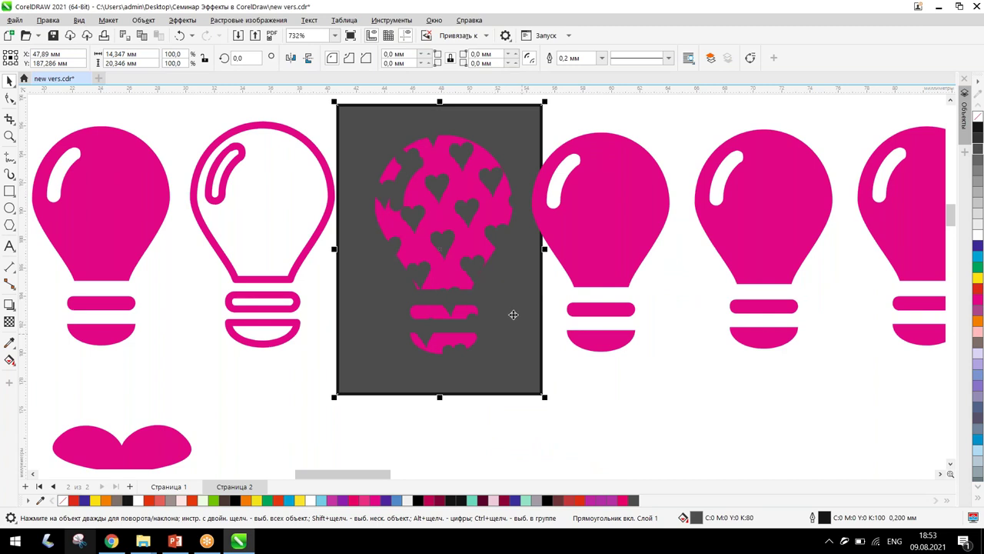
- Give the heart-patterned light bulb a white outline
{"action": "left_click", "coordinate": [433, 150]}
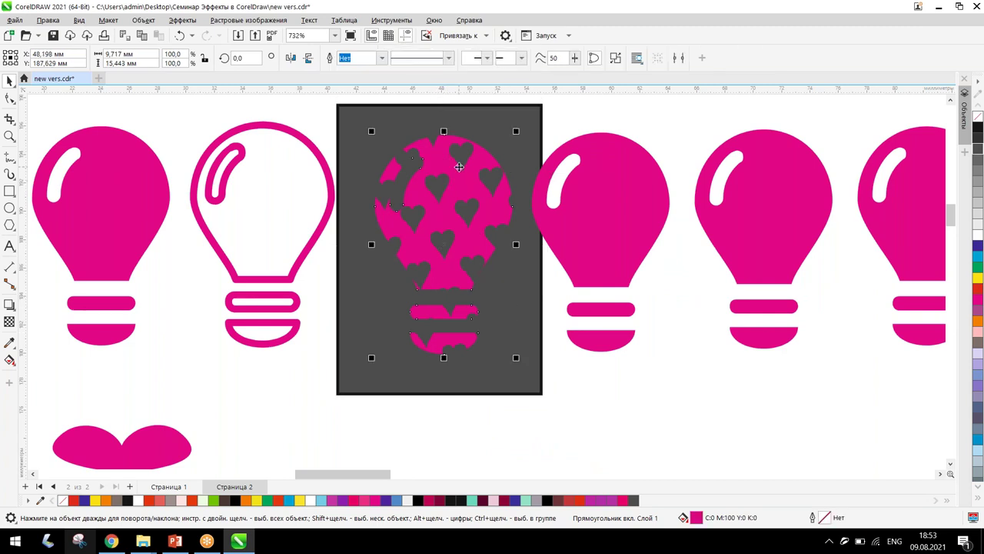
{"action": "right_click", "coordinate": [977, 229]}
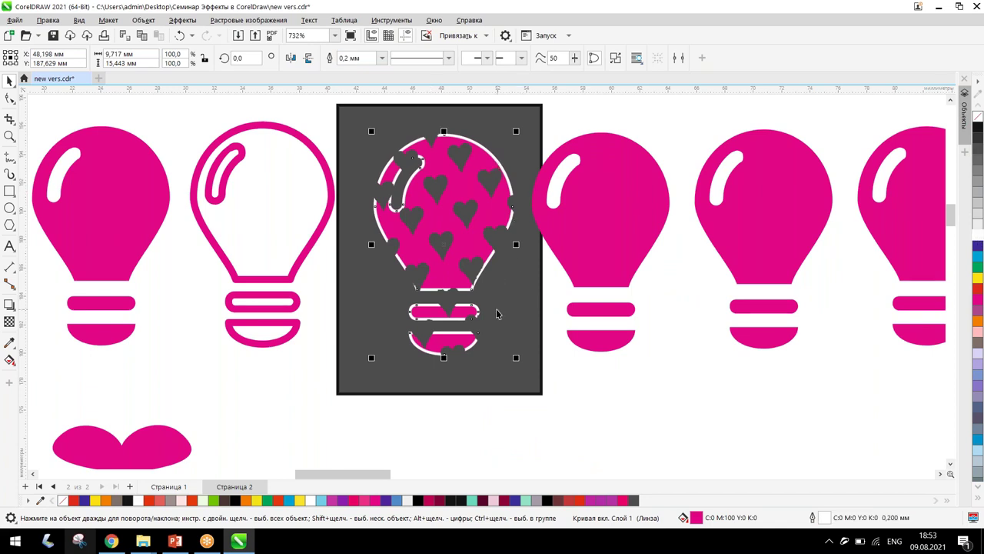
- Recolor the background rectangle green (C100 Y100) without an outline and shrink it to fit between the neighboring bulbs
{"action": "left_click", "coordinate": [527, 388]}
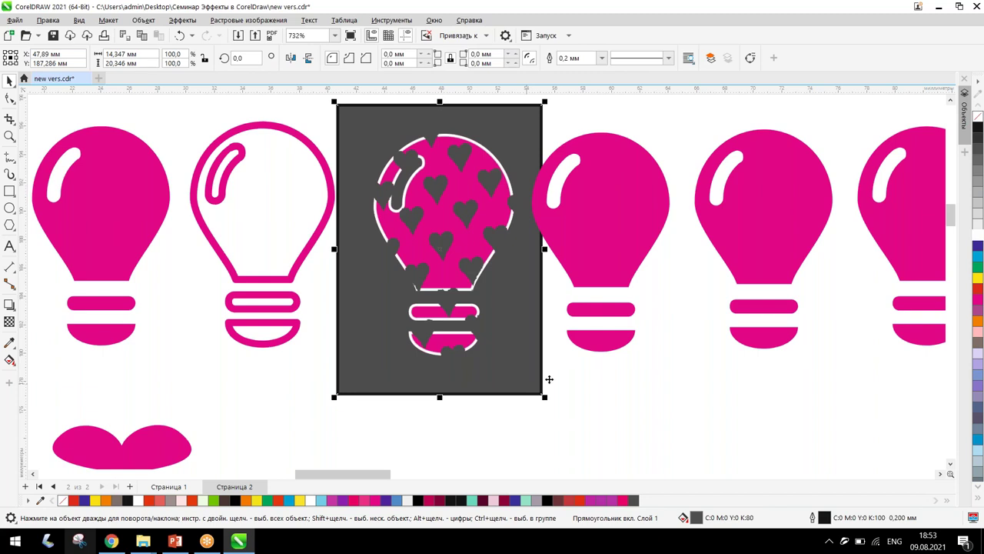
{"action": "left_click", "coordinate": [978, 269]}
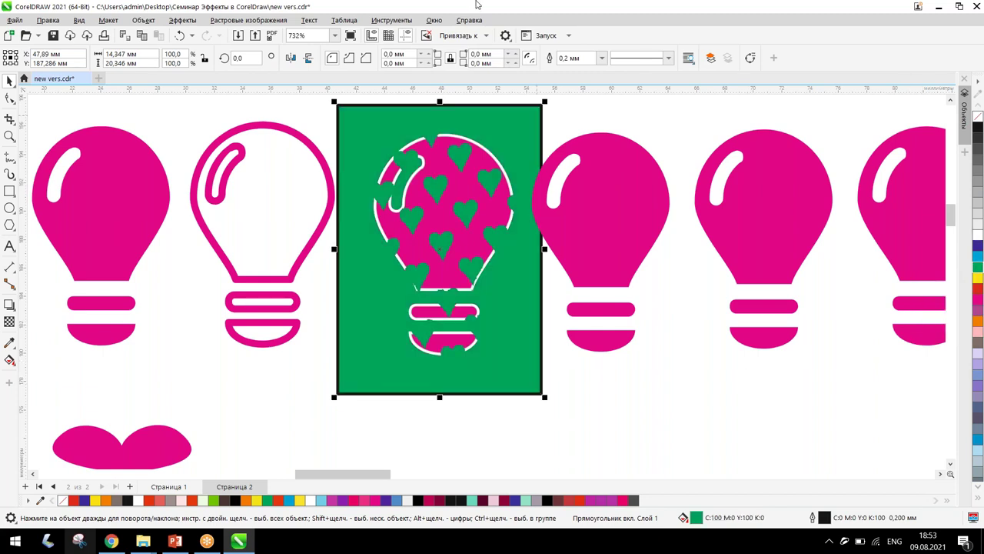
{"action": "right_click", "coordinate": [978, 116]}
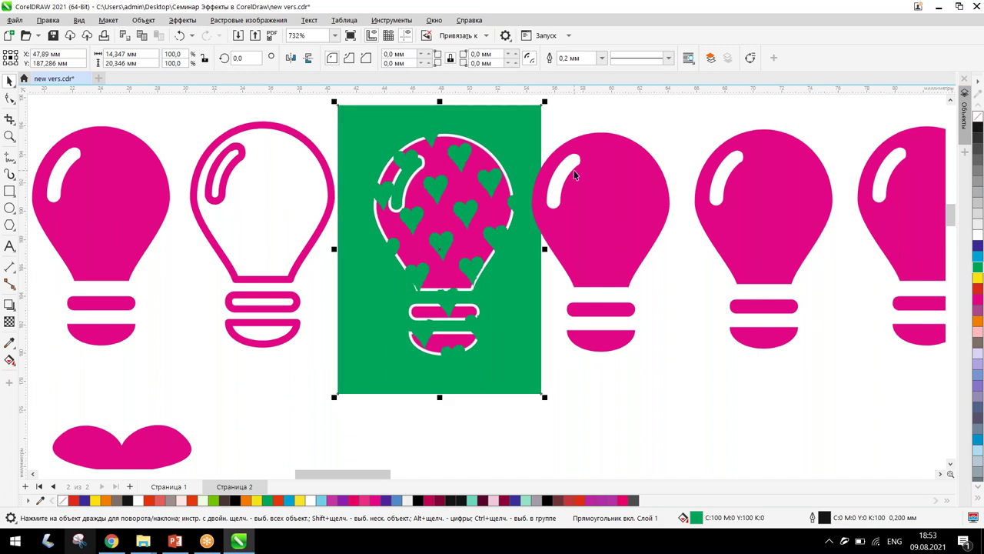
{"action": "left_click_drag", "start_coordinate": [545, 397], "coordinate": [529, 387]}
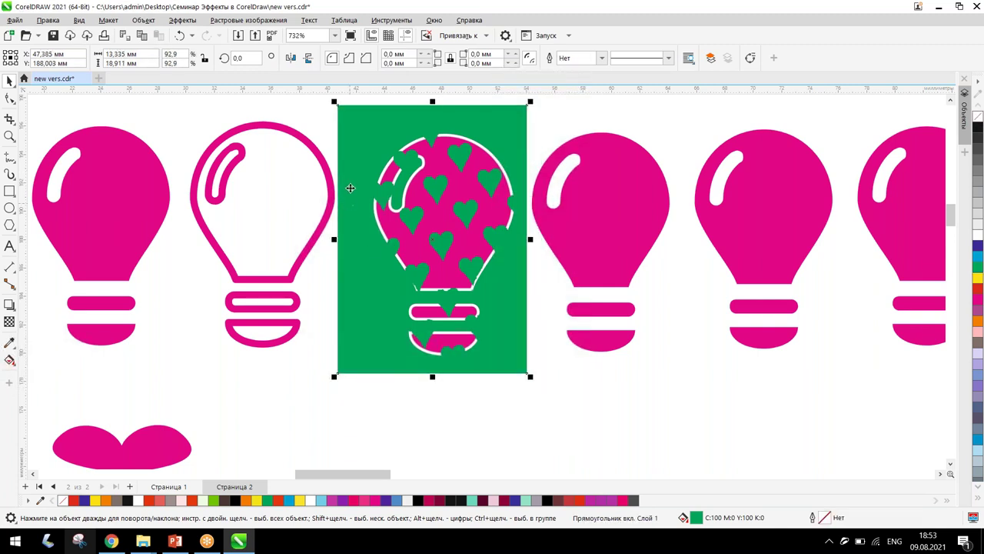
{"action": "left_click_drag", "start_coordinate": [334, 98], "coordinate": [345, 116]}
- Select the fourth light bulb and examine the list of available effect tools, starting with the shadow tool
{"action": "left_click", "coordinate": [588, 203]}
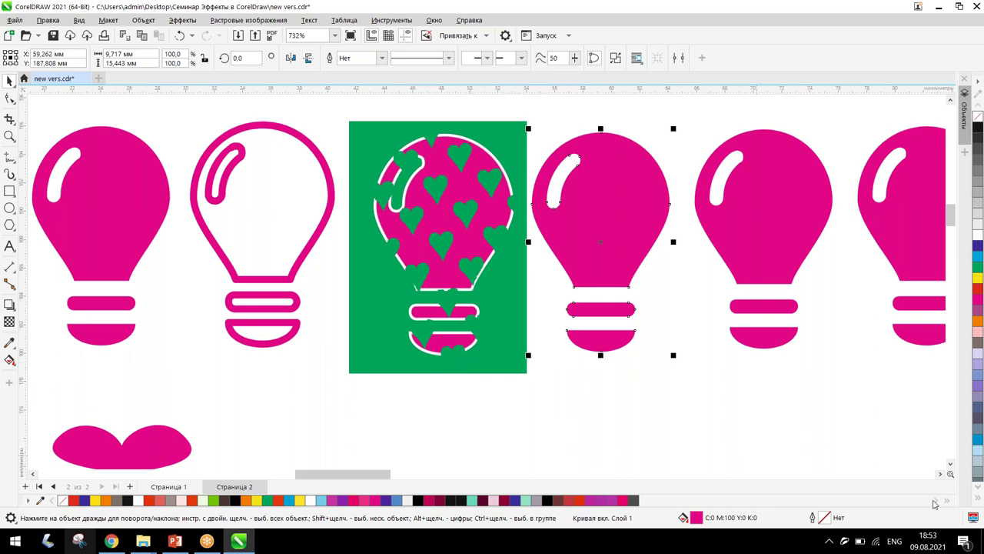
{"action": "left_click_drag", "start_coordinate": [377, 474], "coordinate": [401, 475]}
{"action": "left_click", "coordinate": [9, 306]}
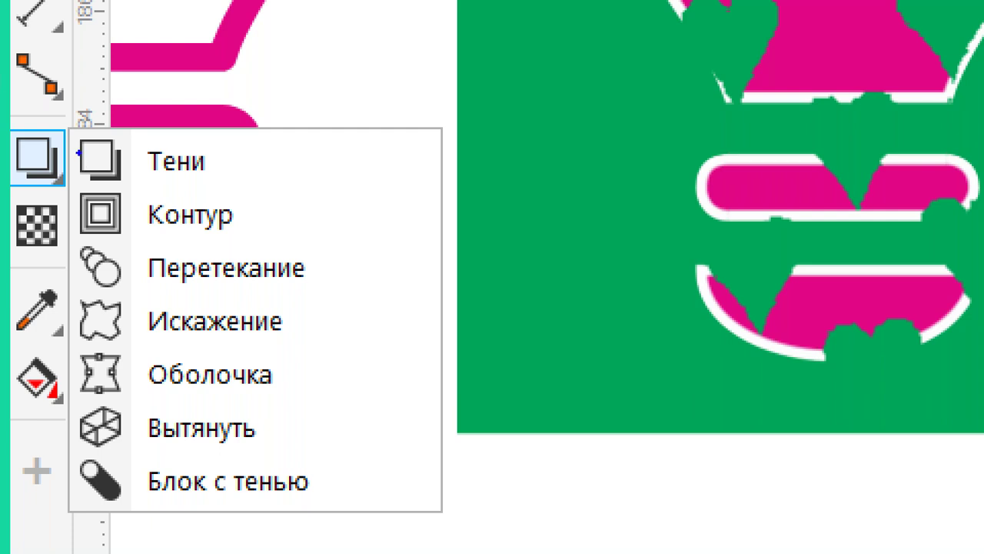
{"action": "mouse_move", "coordinate": [82, 175]}
{"action": "left_mouse_down"}
{"action": "mouse_move", "coordinate": [232, 168]}
{"action": "mouse_move", "coordinate": [127, 112]}
{"action": "mouse_move", "coordinate": [45, 151]}
{"action": "mouse_move", "coordinate": [77, 178]}
{"action": "left_mouse_up"}
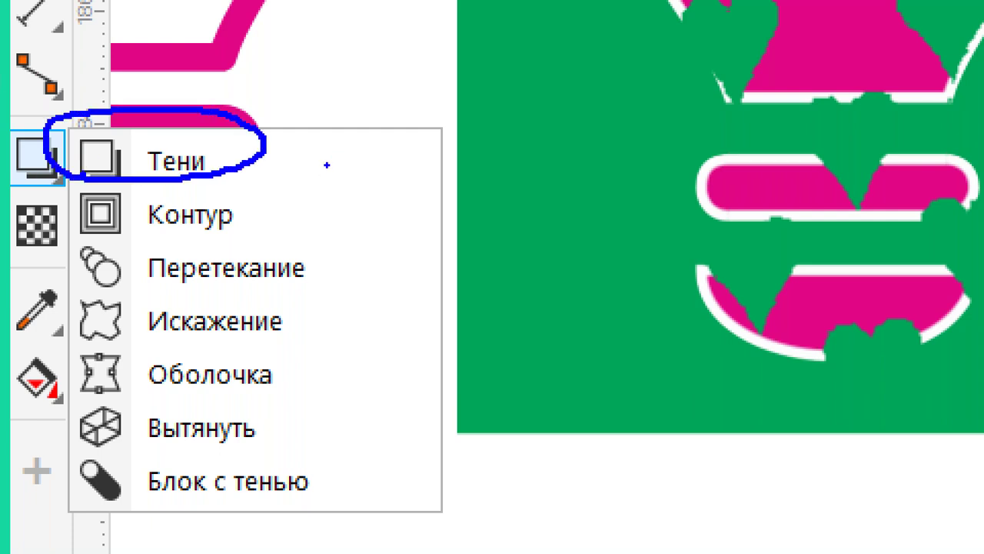
{"action": "key", "text": "Escape"}
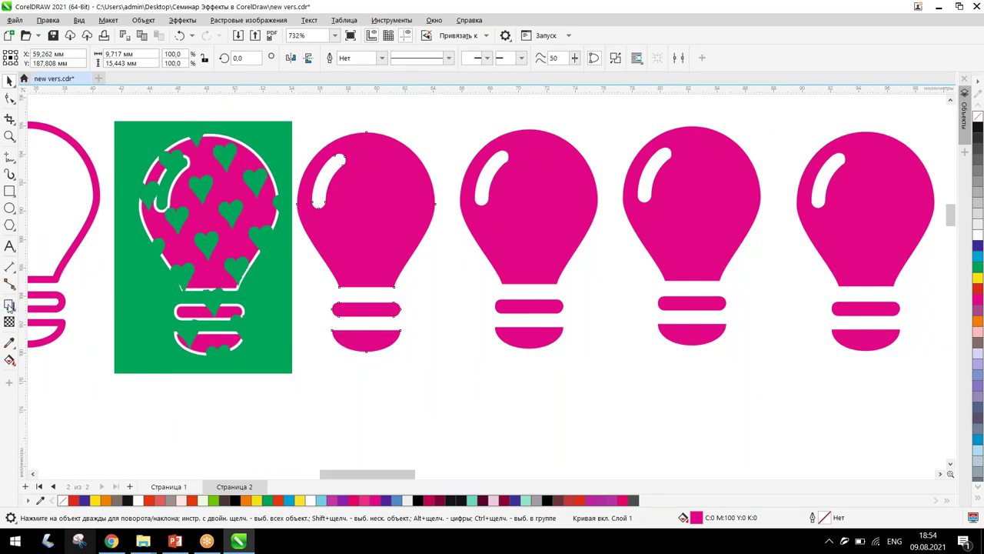
- Add a flat drop shadow to the fourth light bulb and try different shadow offsets from its center
{"action": "left_click", "coordinate": [9, 306]}
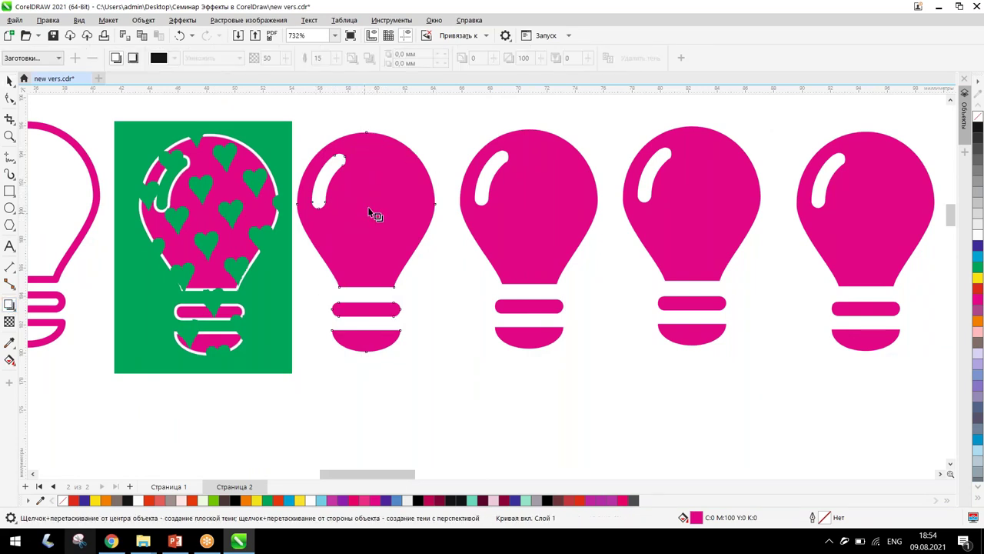
{"action": "left_click_drag", "start_coordinate": [359, 208], "coordinate": [441, 142]}
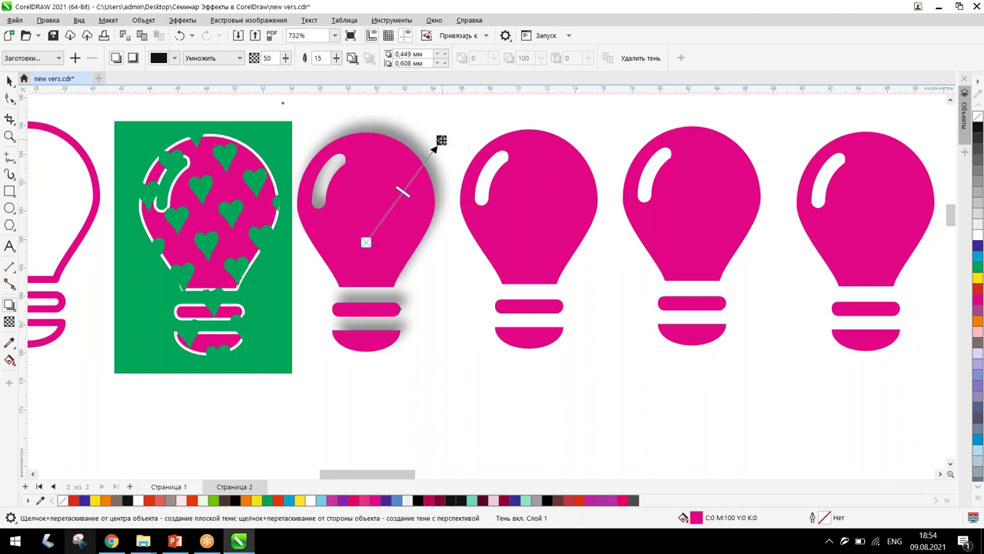
{"action": "left_click_drag", "start_coordinate": [441, 141], "coordinate": [557, 415]}
{"action": "mouse_move", "coordinate": [459, 327]}
{"action": "left_mouse_down"}
{"action": "mouse_move", "coordinate": [524, 379]}
{"action": "mouse_move", "coordinate": [461, 329]}
{"action": "left_mouse_up"}
{"action": "left_click_drag", "start_coordinate": [557, 415], "coordinate": [484, 258]}
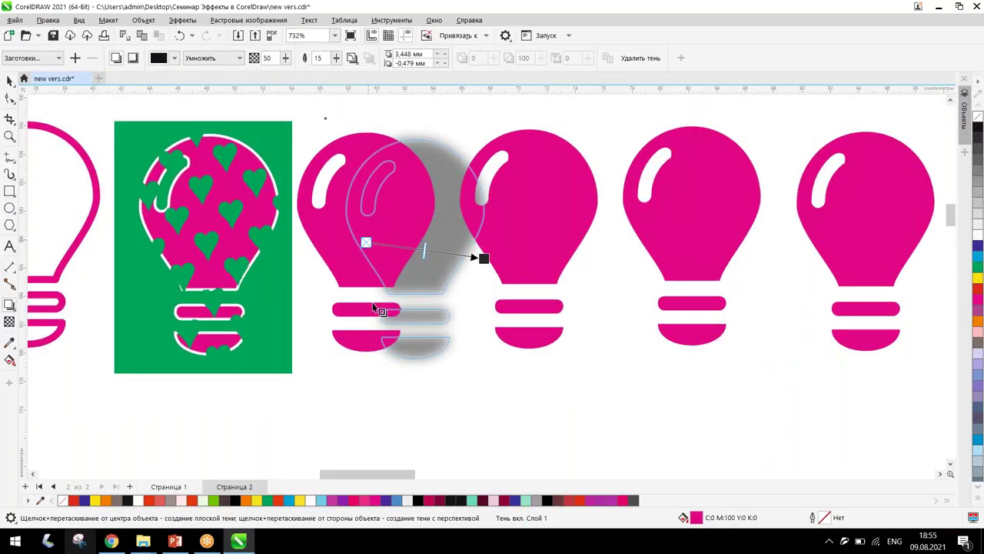
- Cast a perspective shadow from the fourth bulb's base toward the fifth bulb, at about 48 angle and 35 stretch
{"action": "left_click_drag", "start_coordinate": [367, 351], "coordinate": [452, 311]}
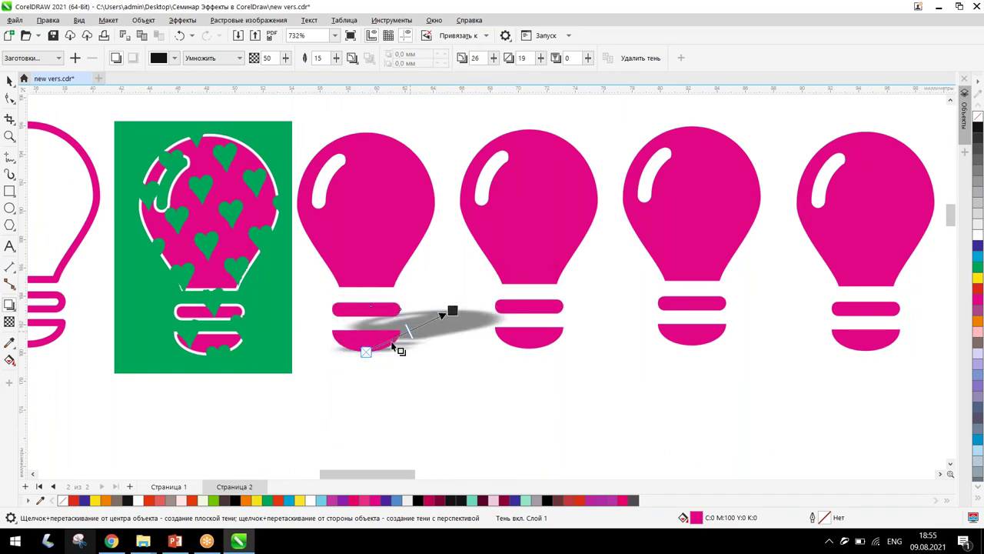
{"action": "left_click_drag", "start_coordinate": [452, 311], "coordinate": [429, 264]}
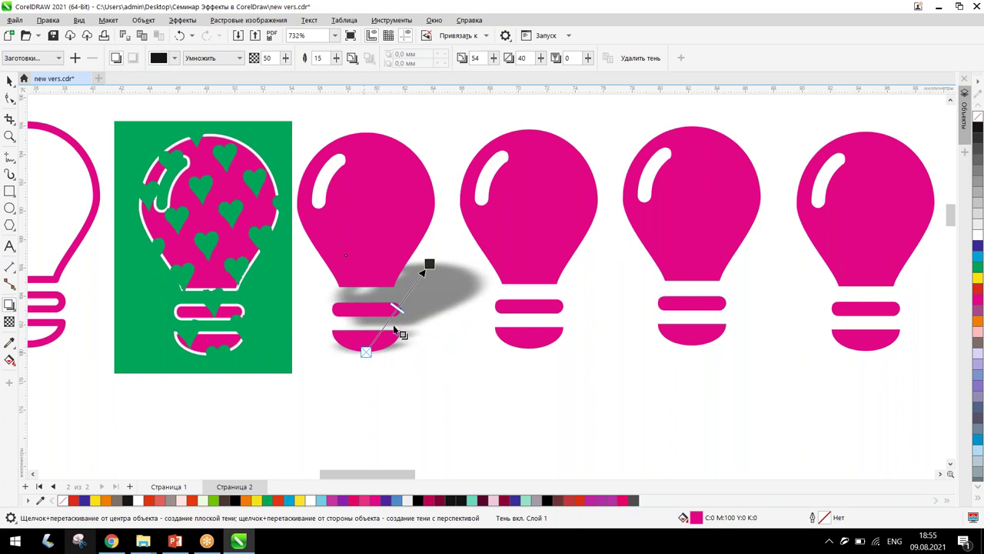
{"action": "mouse_move", "coordinate": [429, 263]}
{"action": "left_mouse_down"}
{"action": "mouse_move", "coordinate": [432, 310]}
{"action": "mouse_move", "coordinate": [433, 275]}
{"action": "left_mouse_up"}
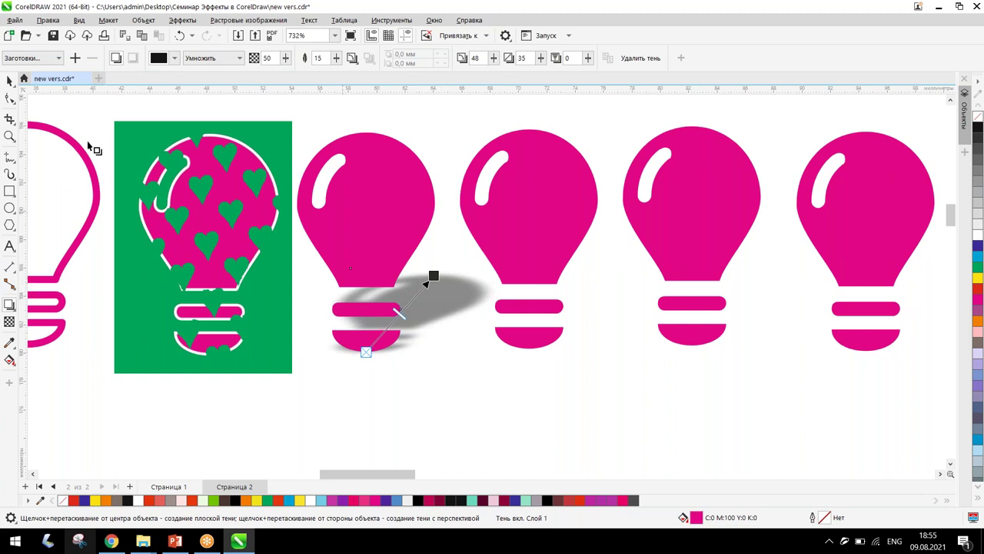
{"action": "left_click", "coordinate": [9, 81]}
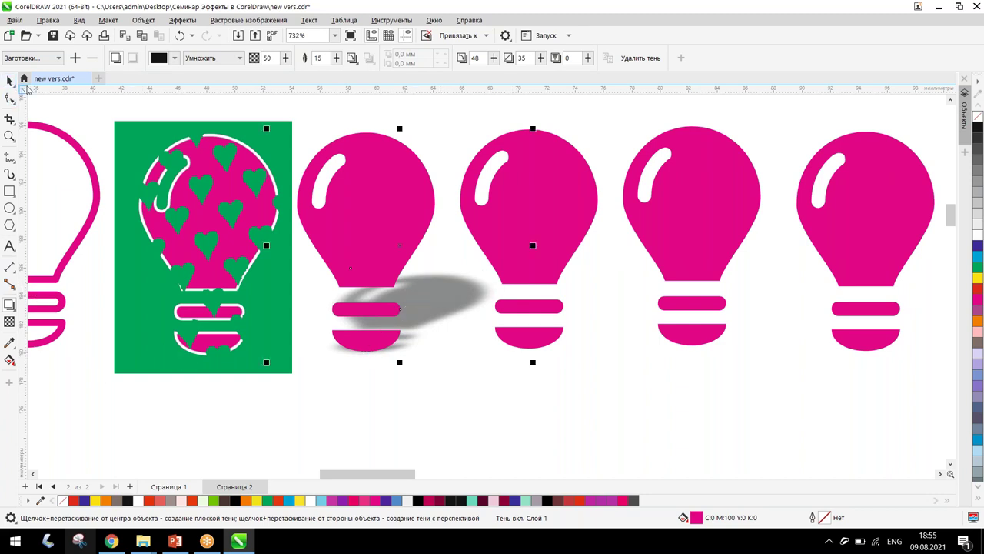
- Apply a one-step contour to the fifth light bulb, comparing the inside and outside types and settling on outside
{"action": "left_click", "coordinate": [567, 179]}
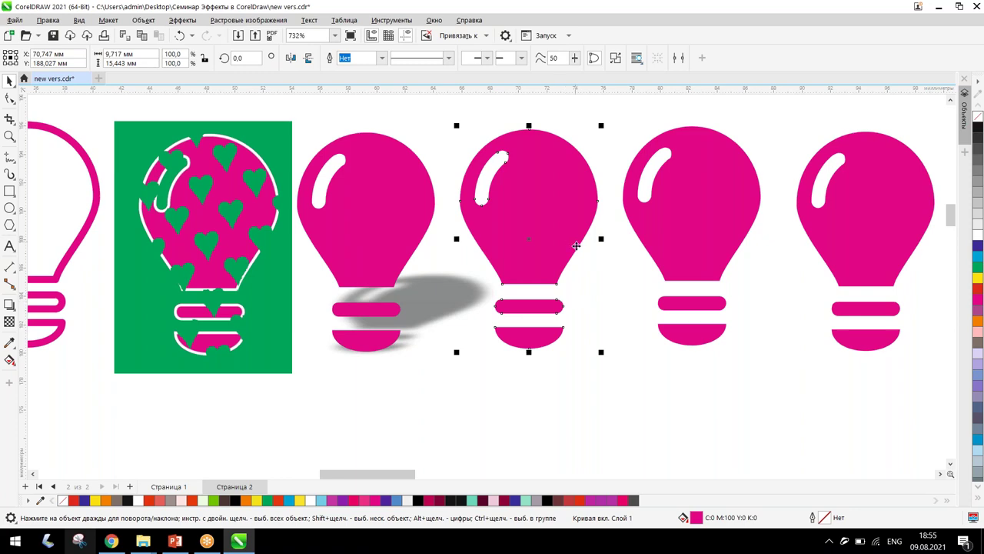
{"action": "left_click", "coordinate": [9, 305]}
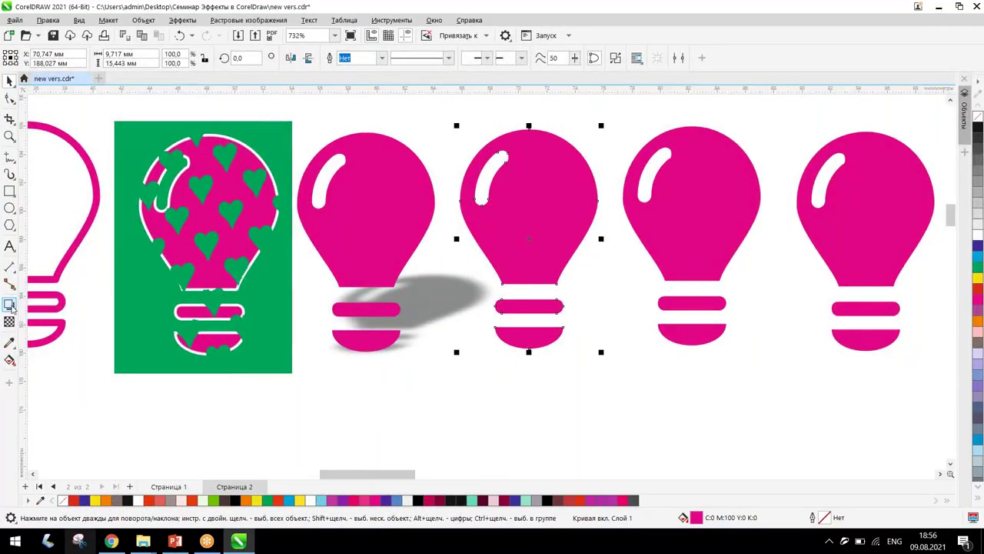
{"action": "left_click", "coordinate": [35, 121]}
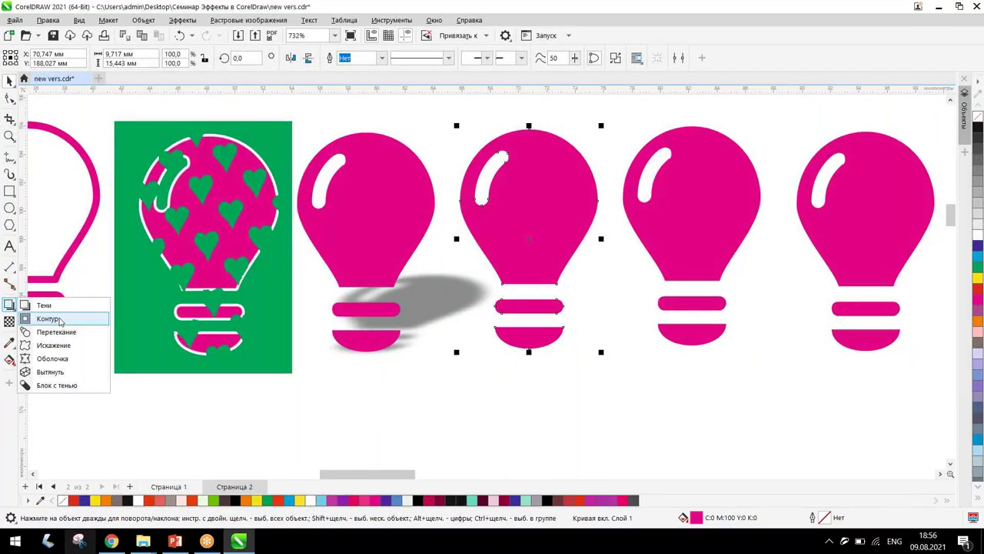
{"action": "left_click", "coordinate": [46, 318]}
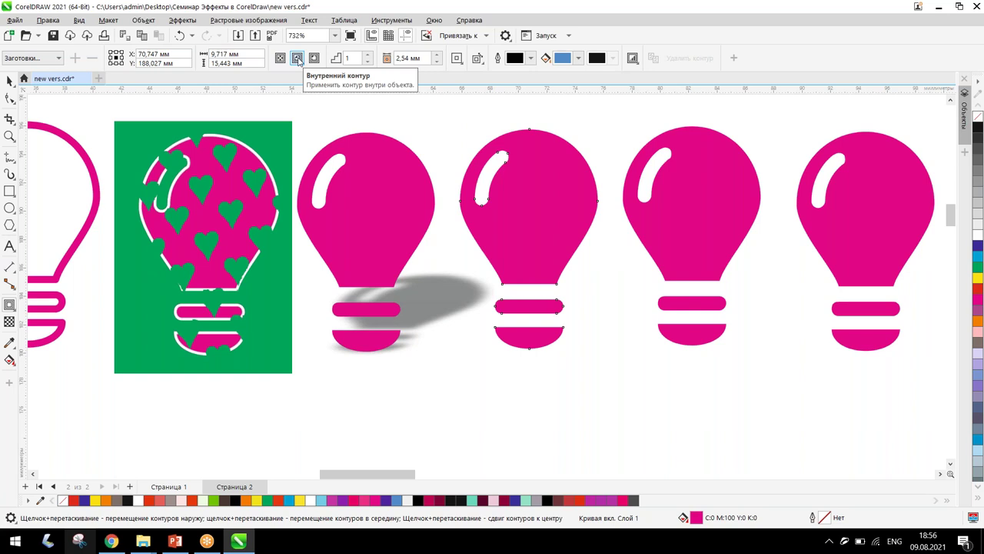
{"action": "left_click", "coordinate": [299, 60]}
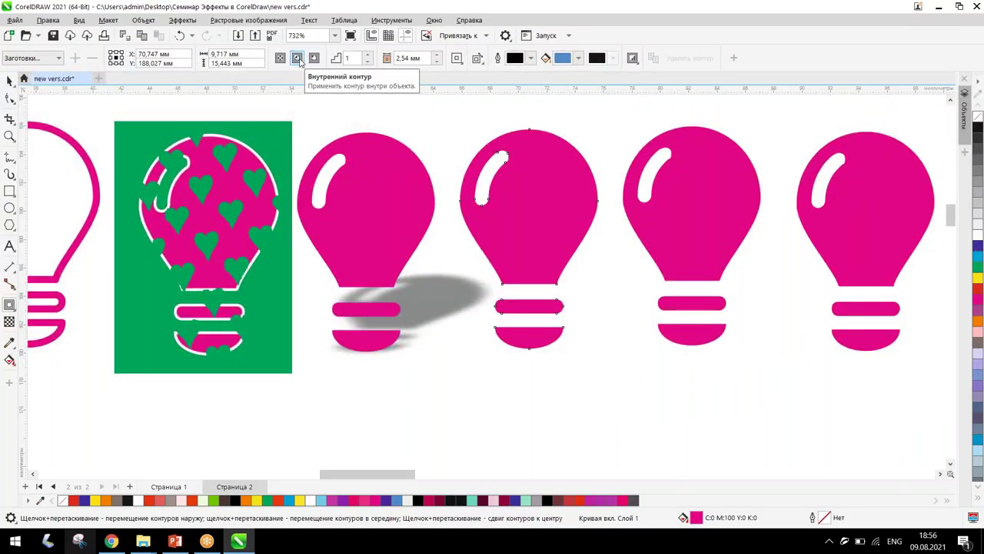
{"action": "left_click", "coordinate": [297, 58]}
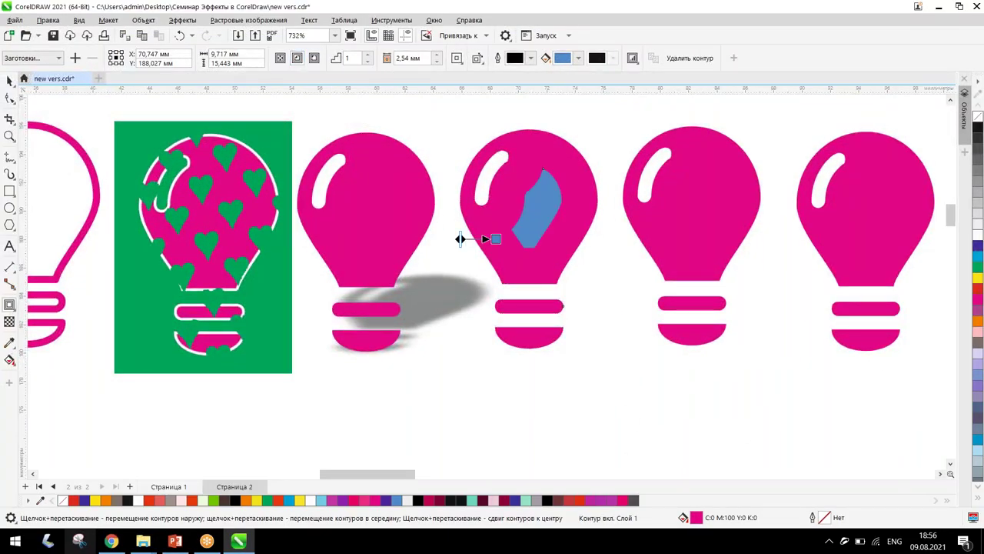
{"action": "left_click", "coordinate": [314, 59]}
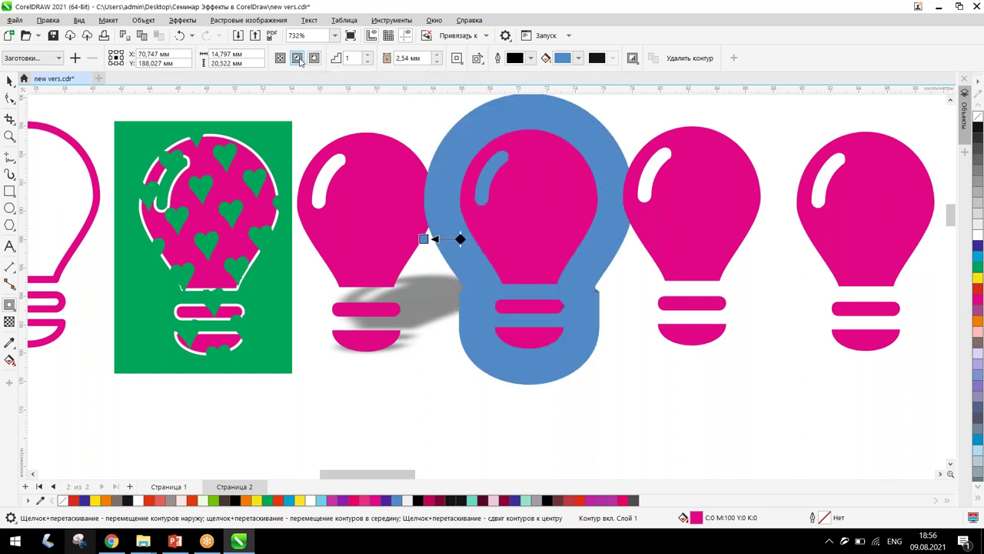
{"action": "left_click", "coordinate": [299, 60]}
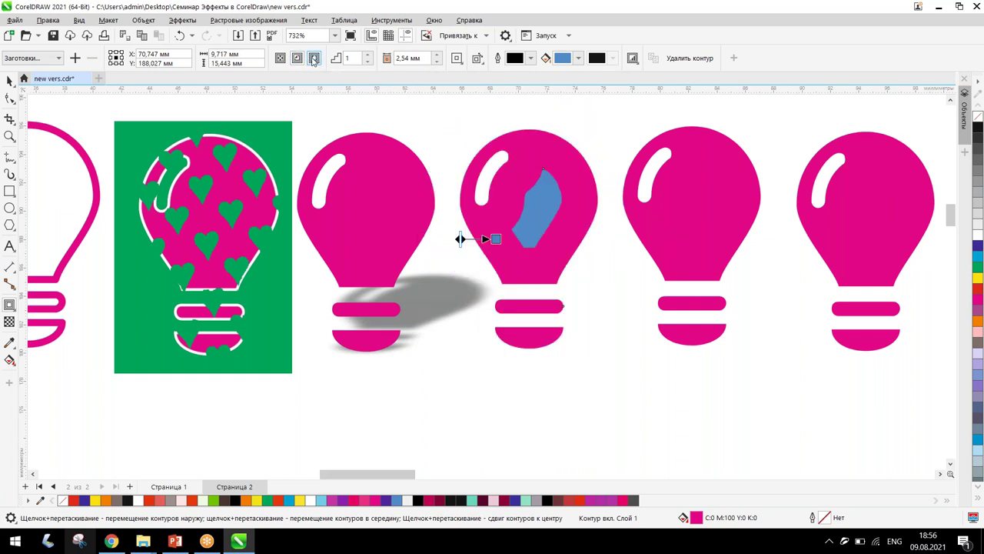
{"action": "left_click", "coordinate": [314, 60]}
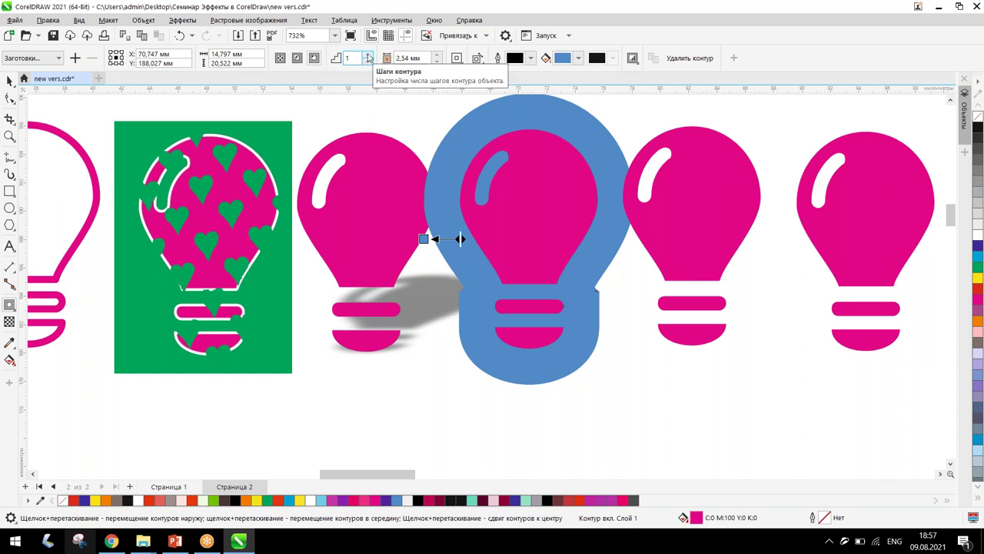
- Set the fifth bulb's contour to 3 steps with a 0.5 mm offset
{"action": "left_click", "coordinate": [369, 55]}
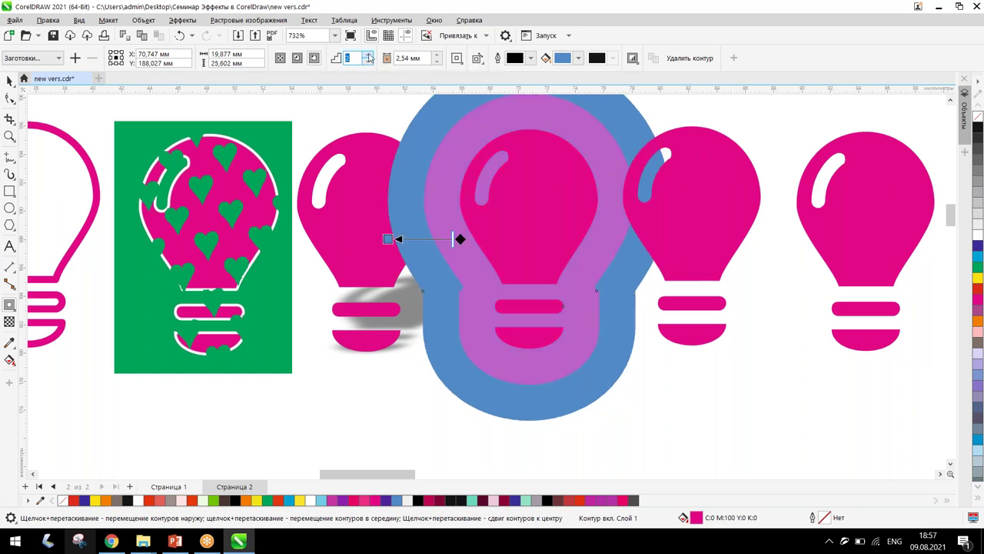
{"action": "left_click", "coordinate": [369, 55]}
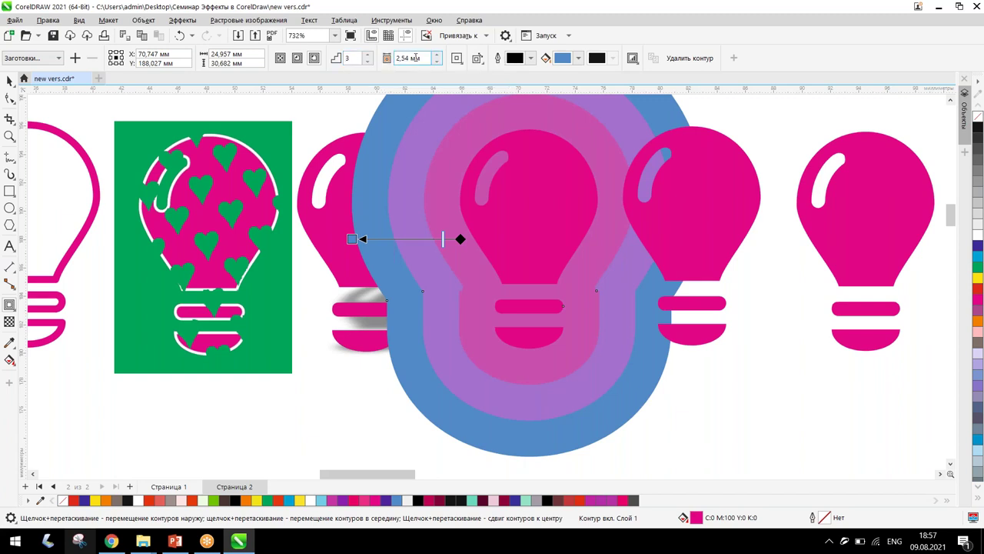
{"action": "left_click_drag", "start_coordinate": [437, 65], "coordinate": [437, 61]}
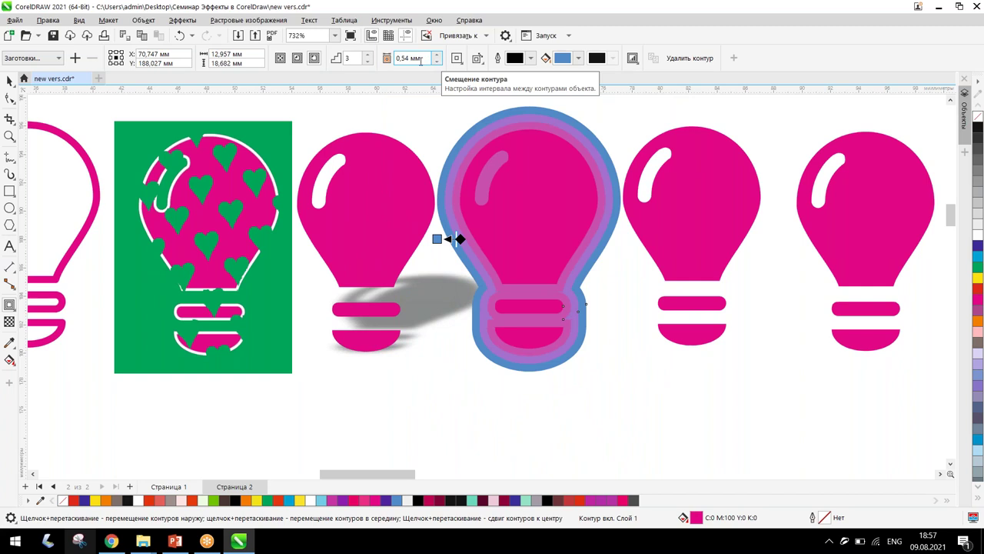
{"action": "left_click_drag", "start_coordinate": [420, 59], "coordinate": [403, 59]}
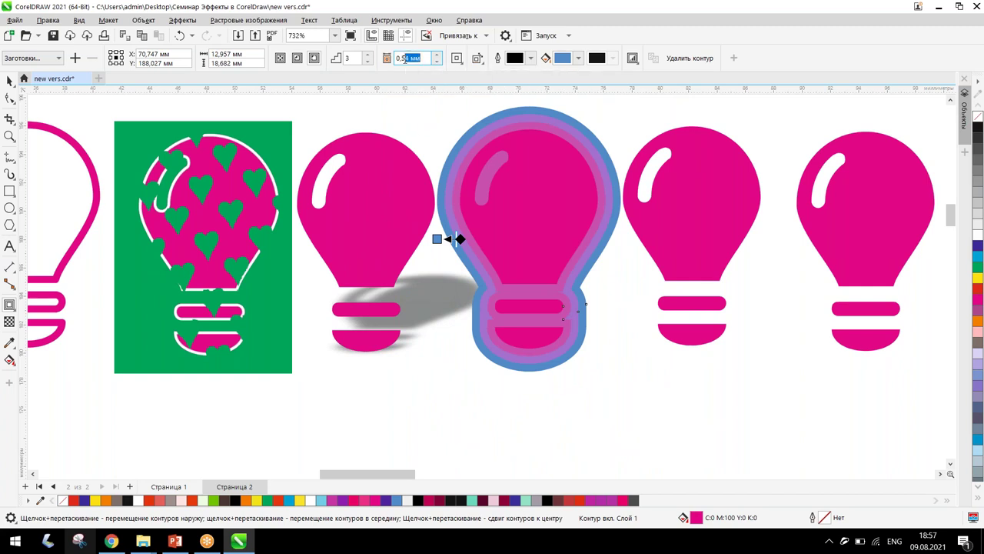
{"action": "key", "text": "BackSpace"}
{"action": "key", "text": "Return"}
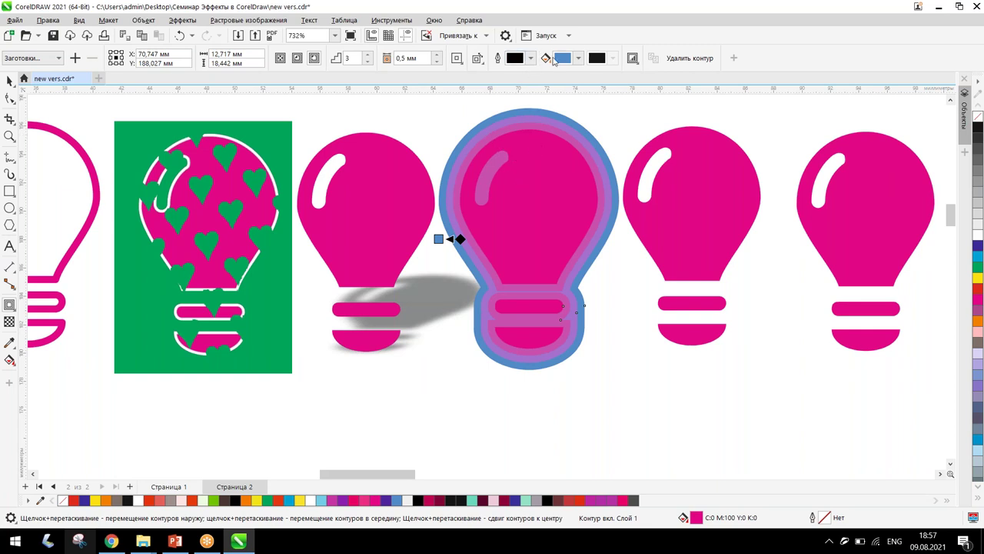
- Change the contour's fill color to light turquoise, C44 M2 Y27 K0
{"action": "left_click", "coordinate": [579, 59]}
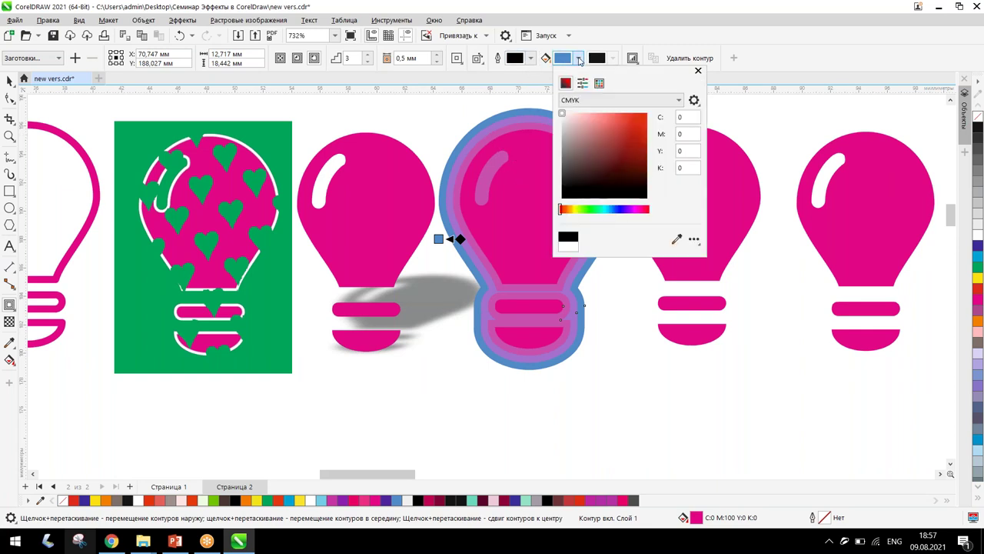
{"action": "left_click", "coordinate": [583, 128]}
{"action": "left_click", "coordinate": [602, 211]}
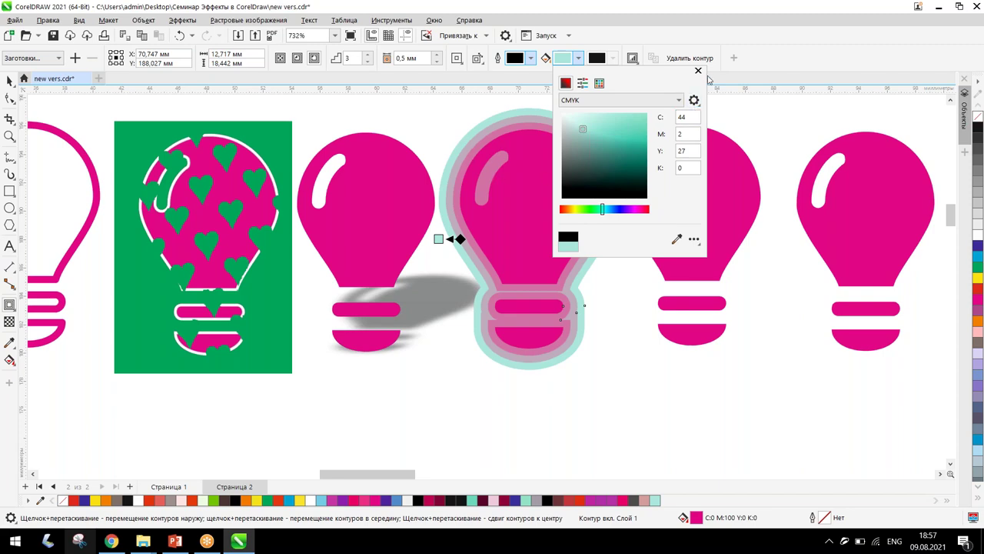
{"action": "left_click", "coordinate": [486, 193]}
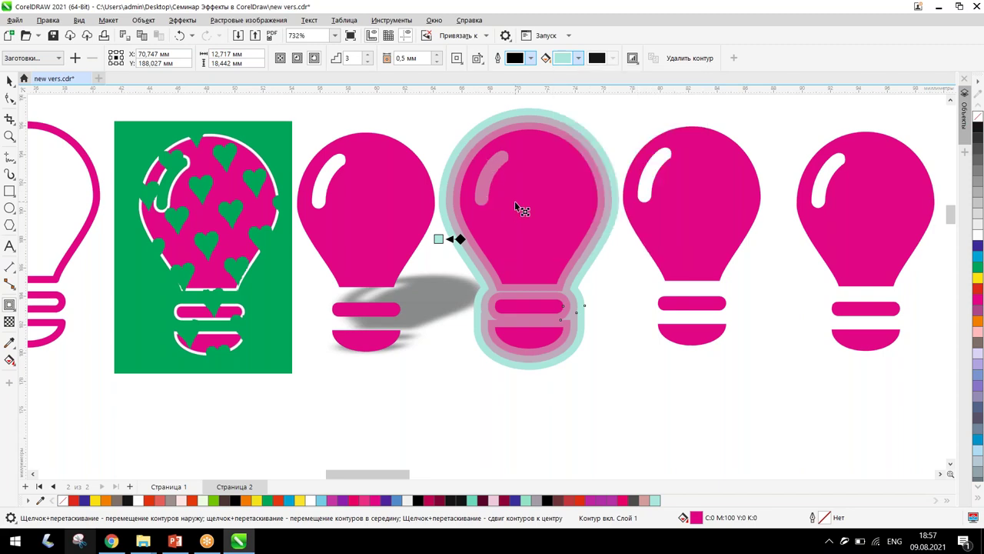
{"action": "scroll", "coordinate": [515, 200], "scroll_direction": "up", "scroll_amount": 1}
{"action": "scroll", "coordinate": [532, 111], "scroll_direction": "up", "scroll_amount": 1}
{"action": "scroll", "coordinate": [538, 137], "scroll_direction": "up", "scroll_amount": 1}
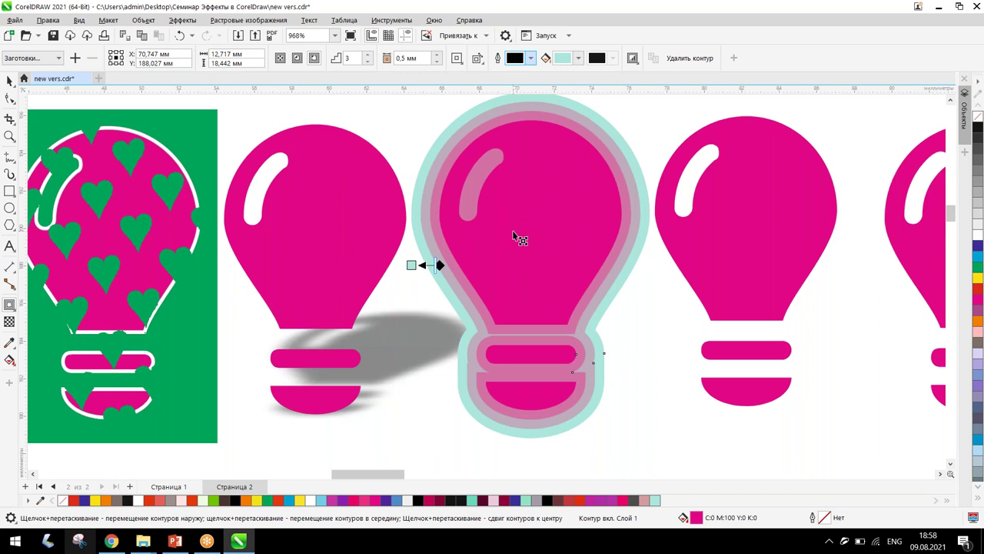
- Select the sixth light bulb and activate the Distort tool for it
{"action": "scroll", "coordinate": [512, 230], "scroll_direction": "down", "scroll_amount": 3}
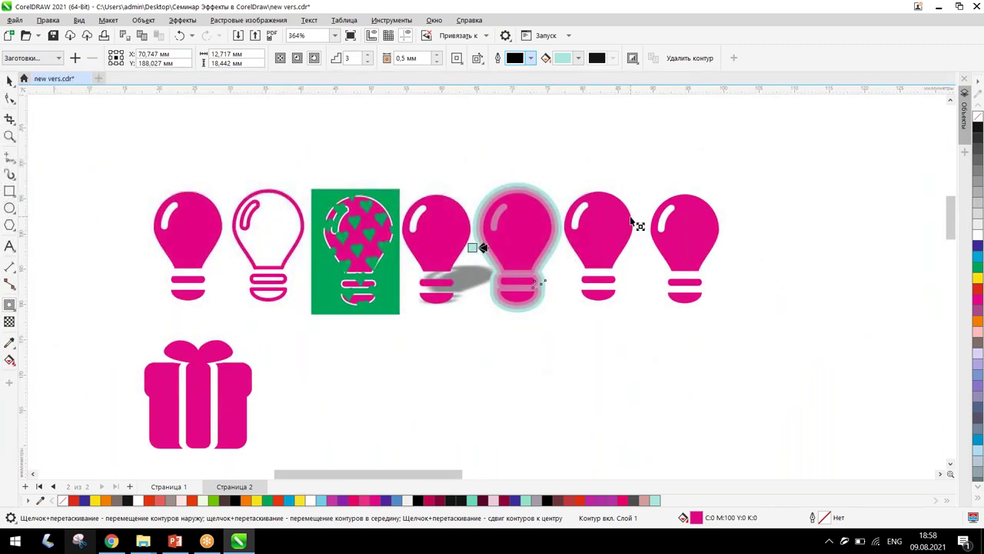
{"action": "scroll", "coordinate": [632, 223], "scroll_direction": "up", "scroll_amount": 1}
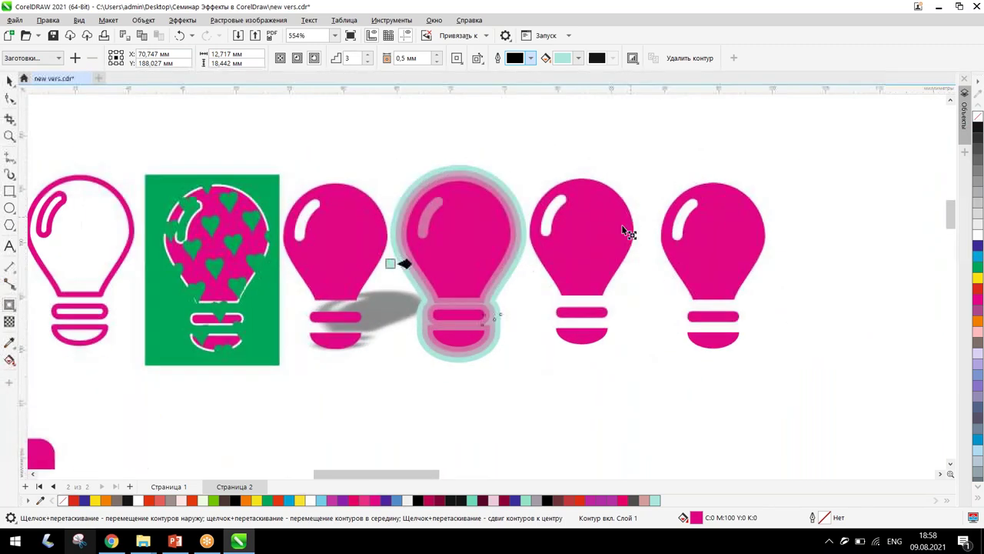
{"action": "left_click", "coordinate": [9, 81]}
{"action": "left_click", "coordinate": [580, 211]}
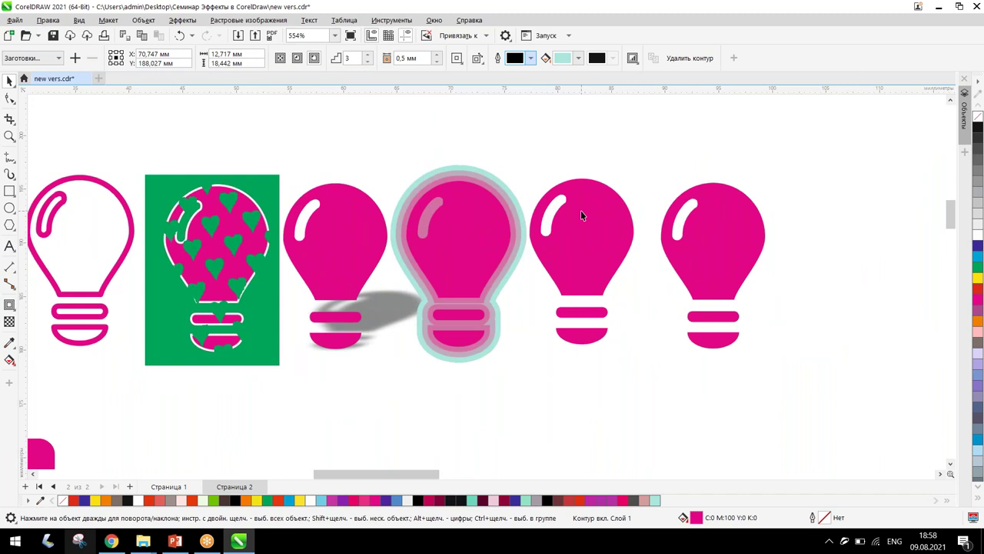
{"action": "left_click", "coordinate": [581, 212]}
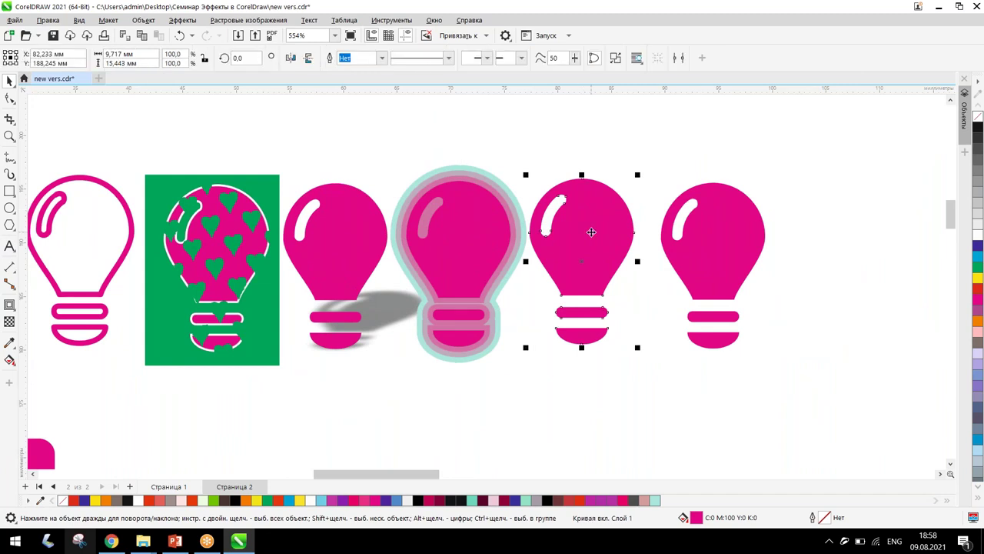
{"action": "left_click", "coordinate": [8, 306]}
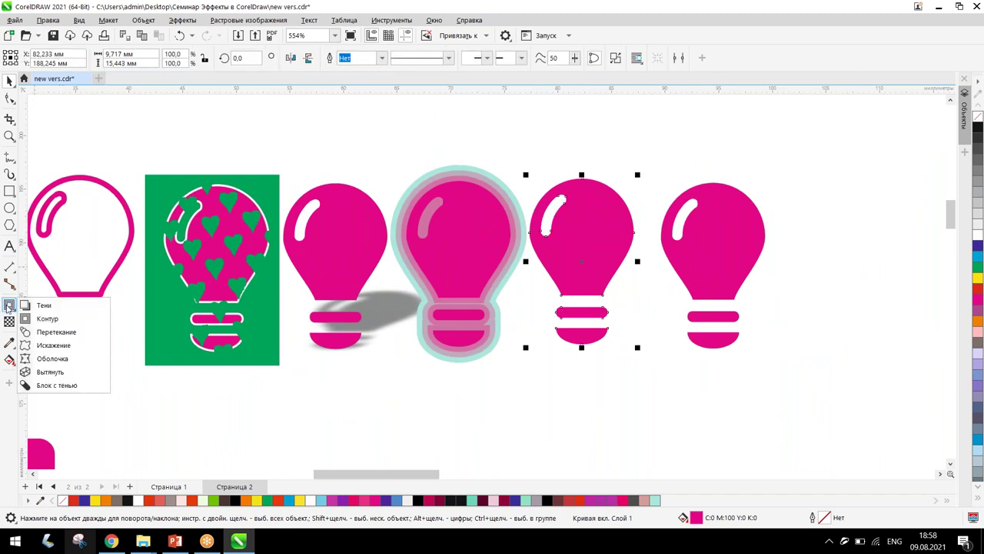
{"action": "left_click", "coordinate": [47, 346]}
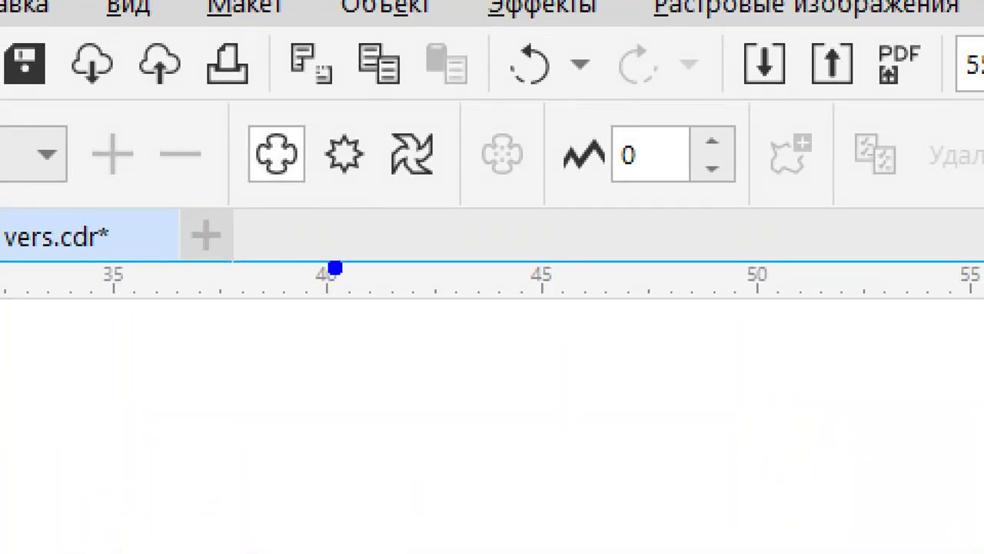
{"action": "left_click_drag", "start_coordinate": [257, 199], "coordinate": [302, 219]}
{"action": "mouse_move", "coordinate": [353, 185]}
{"action": "left_mouse_down"}
{"action": "mouse_move", "coordinate": [392, 201]}
{"action": "mouse_move", "coordinate": [487, 174]}
{"action": "left_mouse_up"}
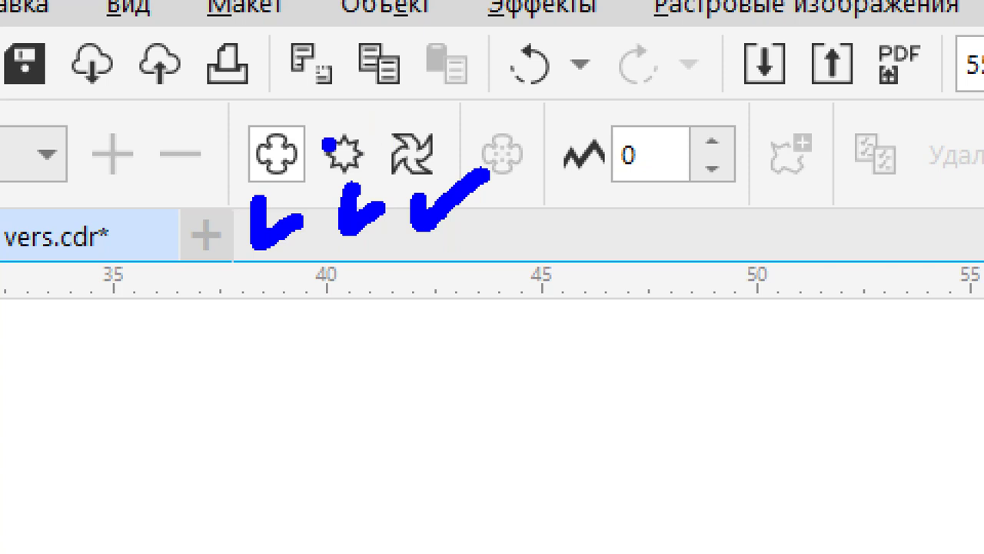
{"action": "mouse_move", "coordinate": [398, 144]}
{"action": "left_mouse_down"}
{"action": "mouse_move", "coordinate": [351, 99]}
{"action": "mouse_move", "coordinate": [255, 129]}
{"action": "mouse_move", "coordinate": [318, 186]}
{"action": "mouse_move", "coordinate": [348, 192]}
{"action": "mouse_move", "coordinate": [426, 151]}
{"action": "left_mouse_up"}
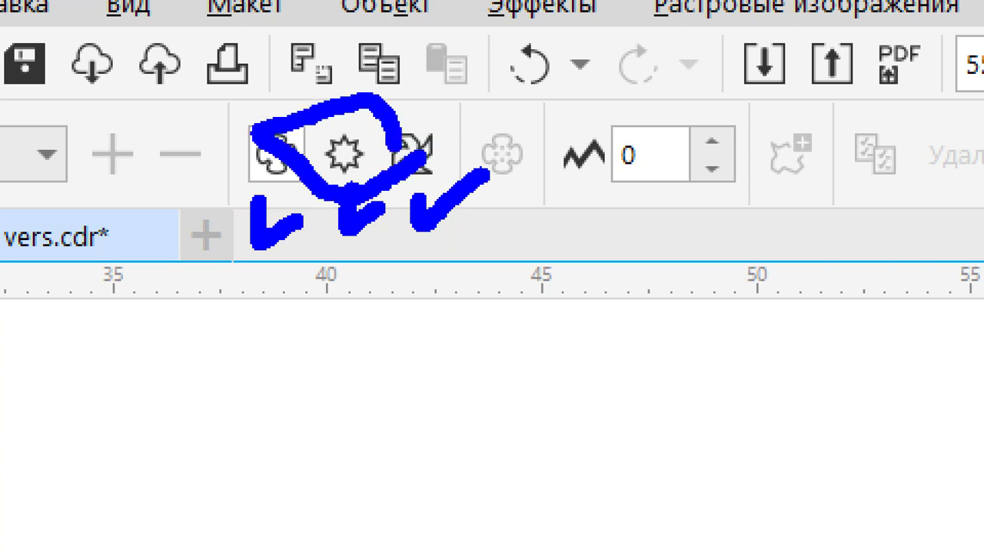
{"action": "key", "text": "Escape"}
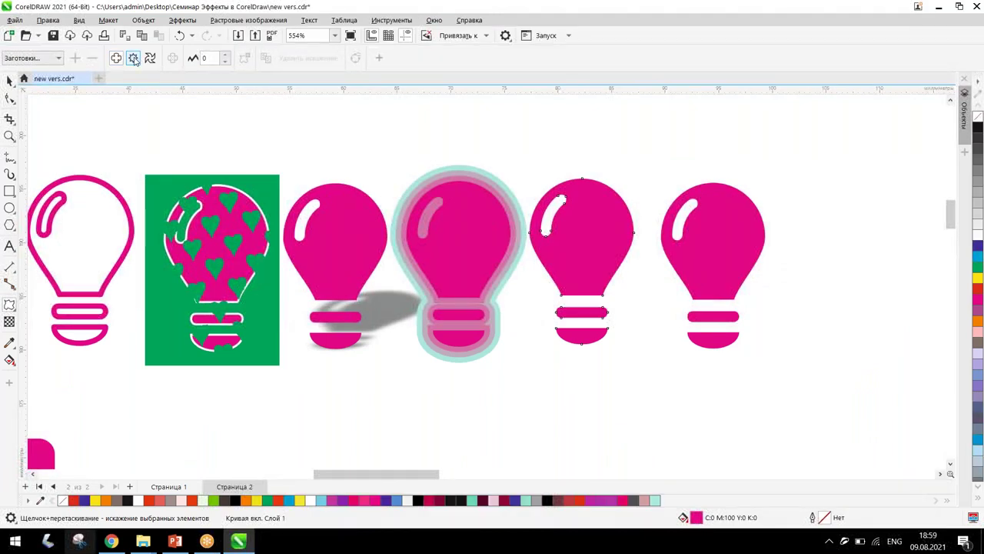
- Apply a zipper distortion with amplitude 4 and frequency 2 to the sixth light bulb
{"action": "left_click", "coordinate": [133, 59]}
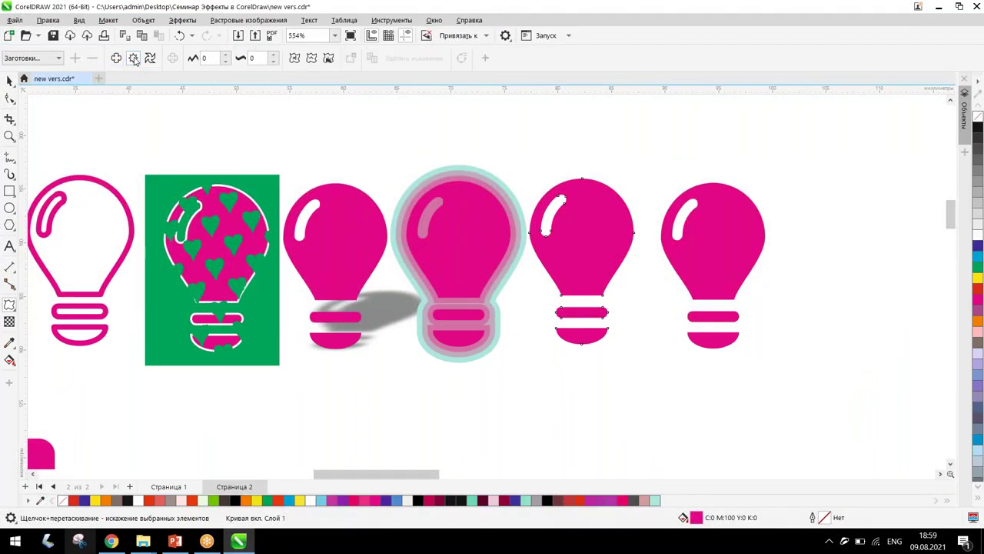
{"action": "left_click", "coordinate": [205, 58]}
{"action": "left_click", "coordinate": [225, 55]}
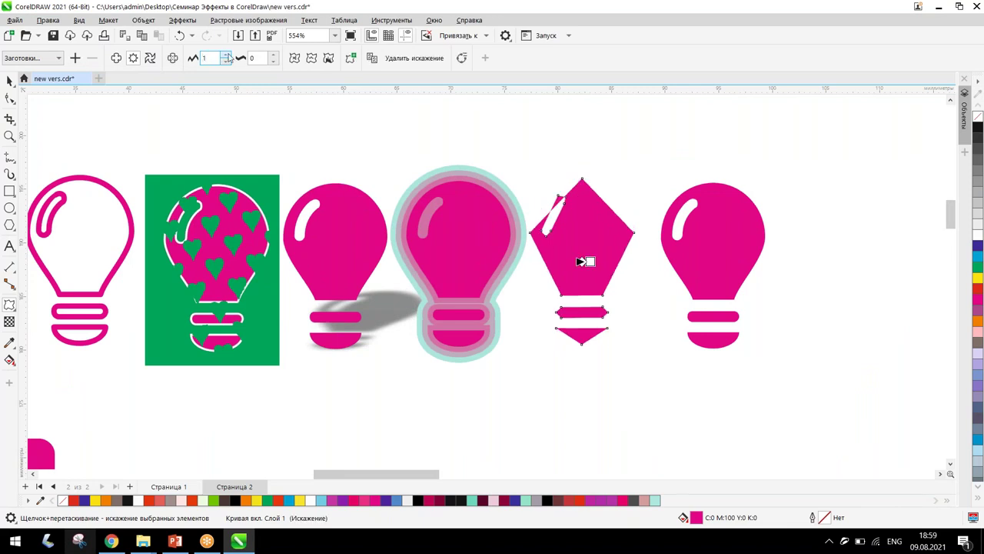
{"action": "left_click", "coordinate": [274, 55]}
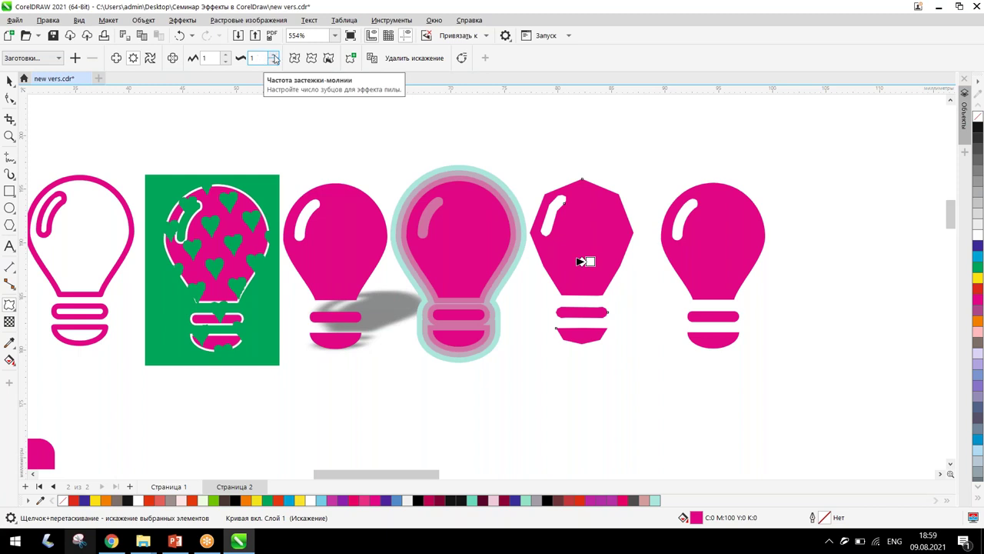
{"action": "left_click", "coordinate": [272, 55]}
{"action": "left_click_drag", "start_coordinate": [582, 262], "coordinate": [606, 261]}
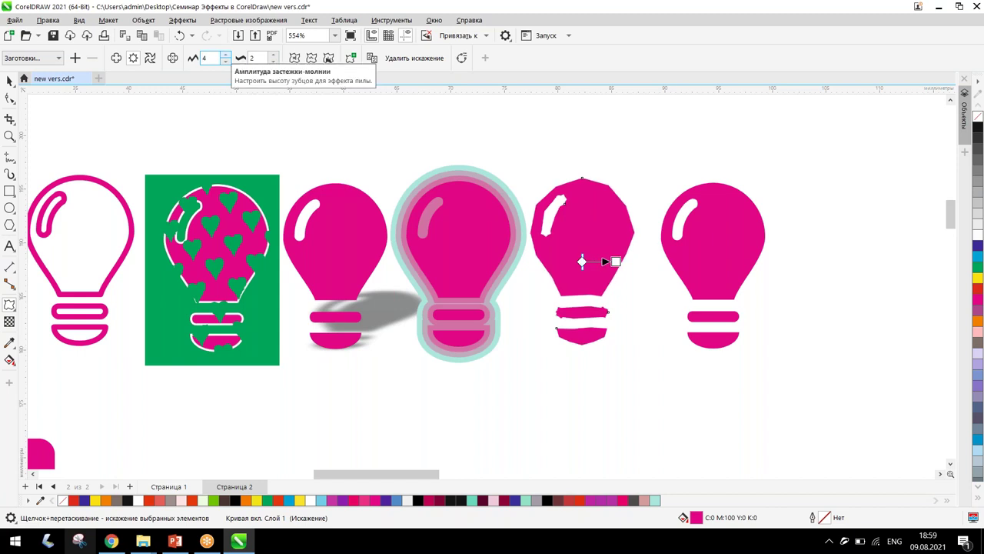
- Try stronger zipper settings on the sixth bulb, settling on amplitude 6 and frequency 6
{"action": "left_click", "coordinate": [274, 56]}
{"action": "left_click", "coordinate": [274, 55]}
{"action": "left_click", "coordinate": [273, 56]}
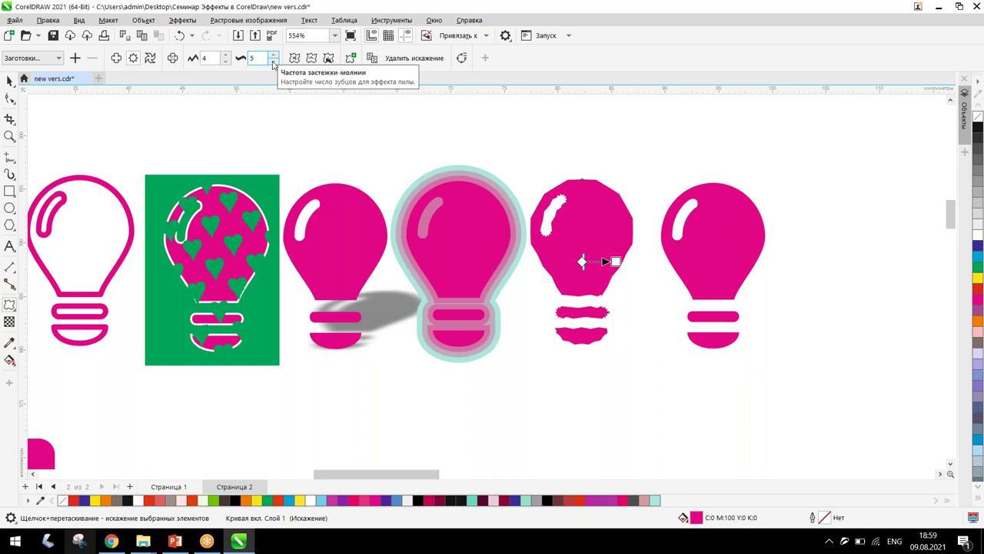
{"action": "left_click", "coordinate": [226, 55]}
{"action": "left_click", "coordinate": [226, 55]}
{"action": "left_click", "coordinate": [226, 55]}
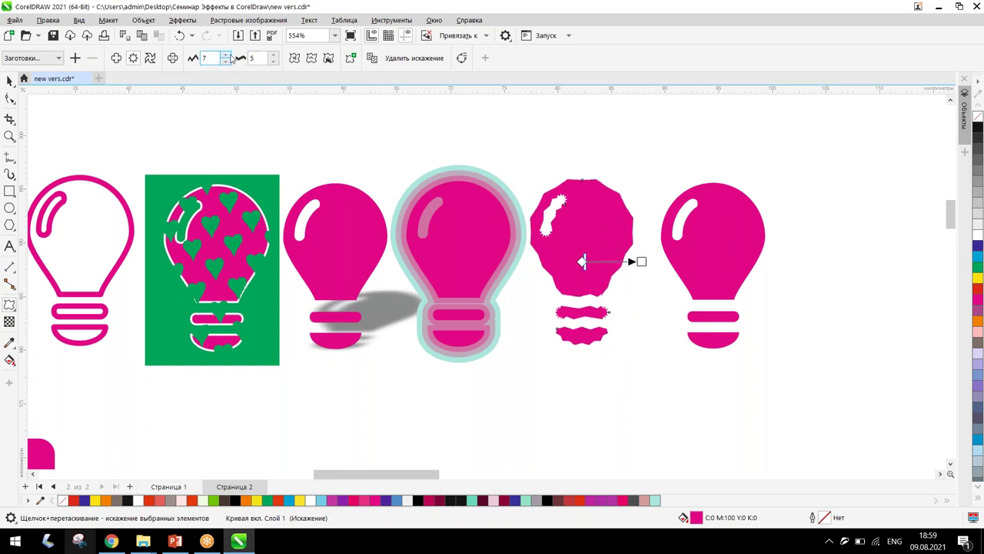
{"action": "left_click", "coordinate": [274, 55]}
{"action": "left_click", "coordinate": [274, 54]}
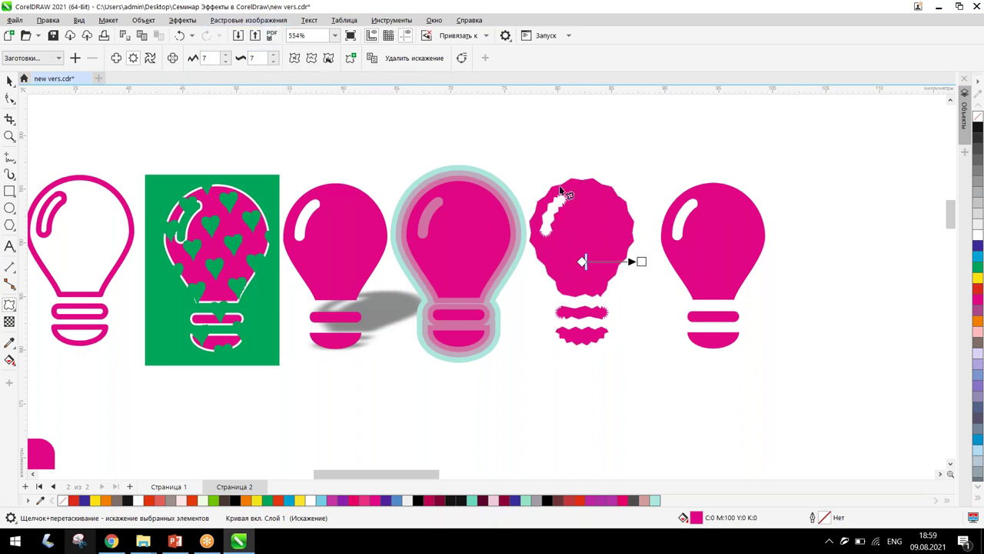
{"action": "left_click", "coordinate": [274, 61]}
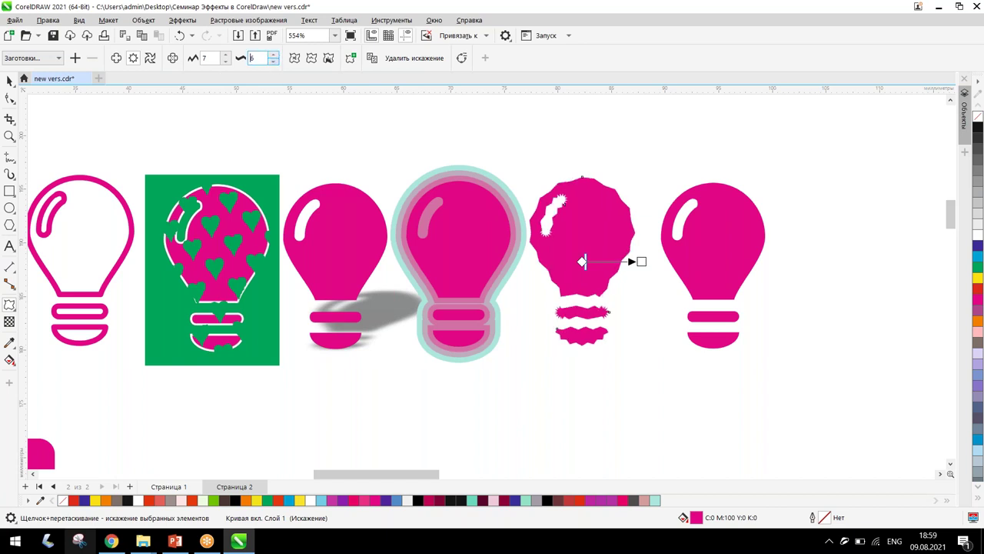
{"action": "left_click", "coordinate": [225, 61]}
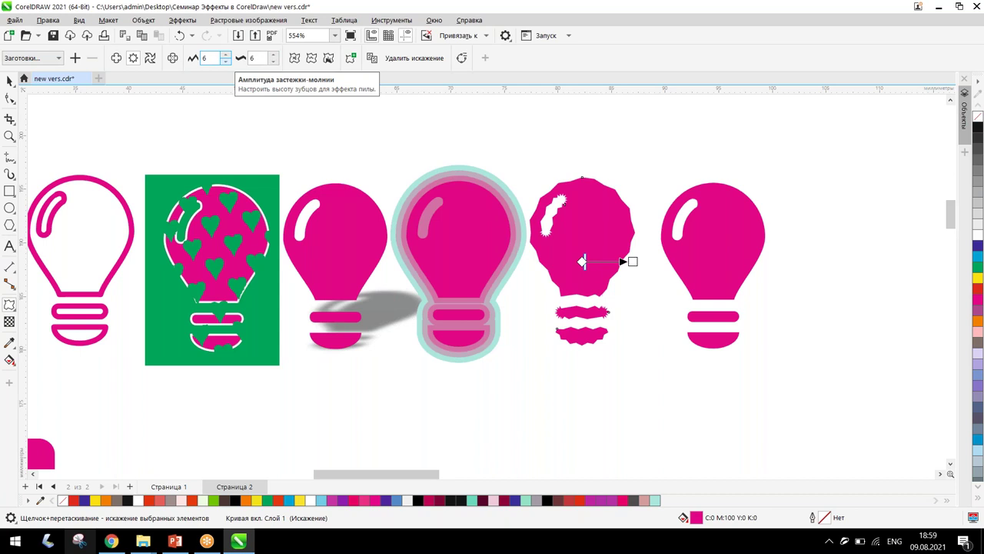
{"action": "left_click", "coordinate": [261, 59]}
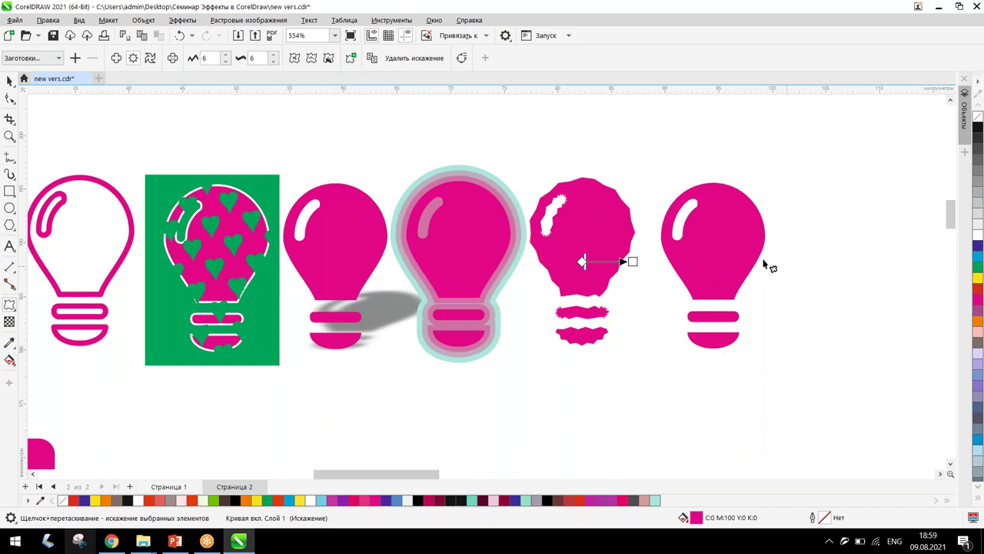
- Apply an Envelope to the seventh light bulb, pulling its right side inward and reshaping its lower-right, upper-right and upper-left corners
{"action": "left_click", "coordinate": [9, 81]}
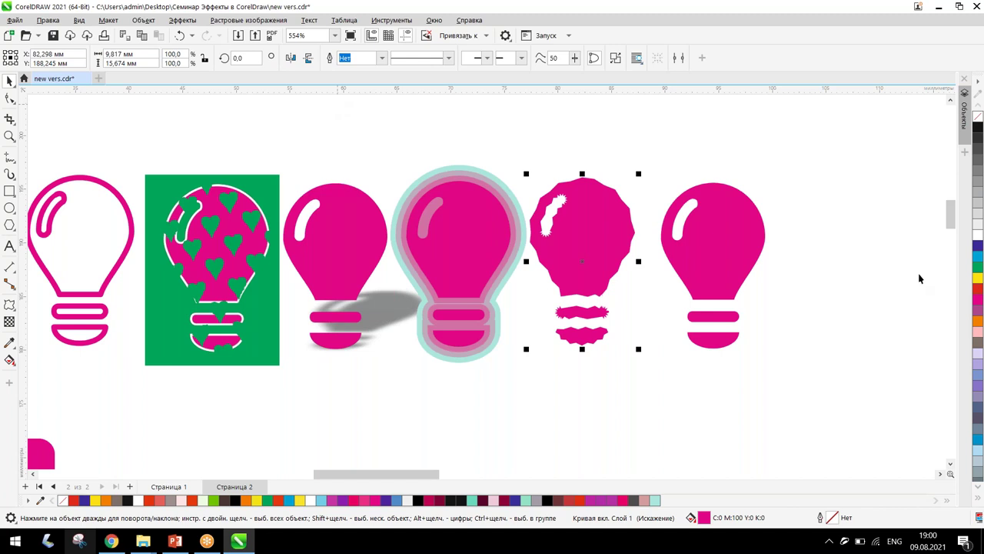
{"action": "left_click", "coordinate": [740, 252]}
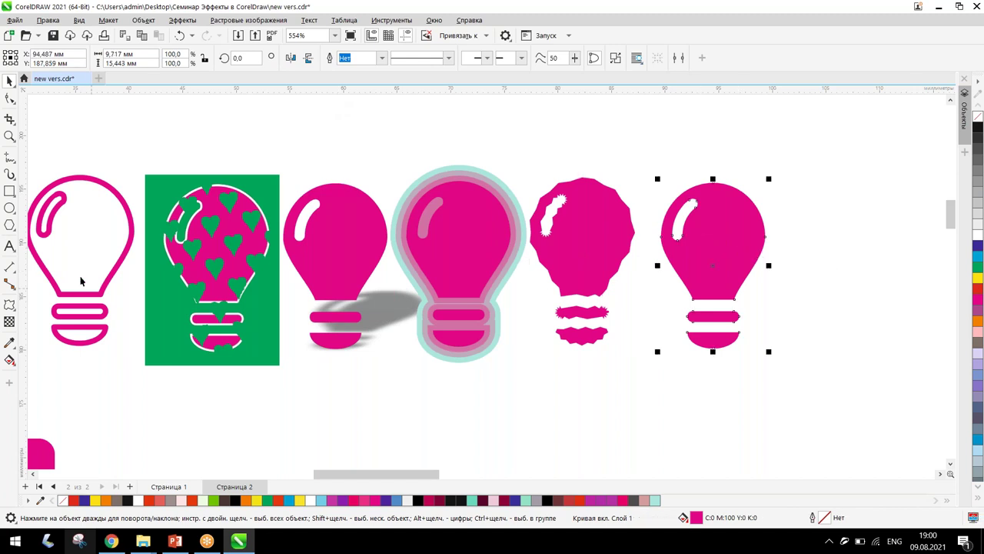
{"action": "left_click", "coordinate": [10, 306]}
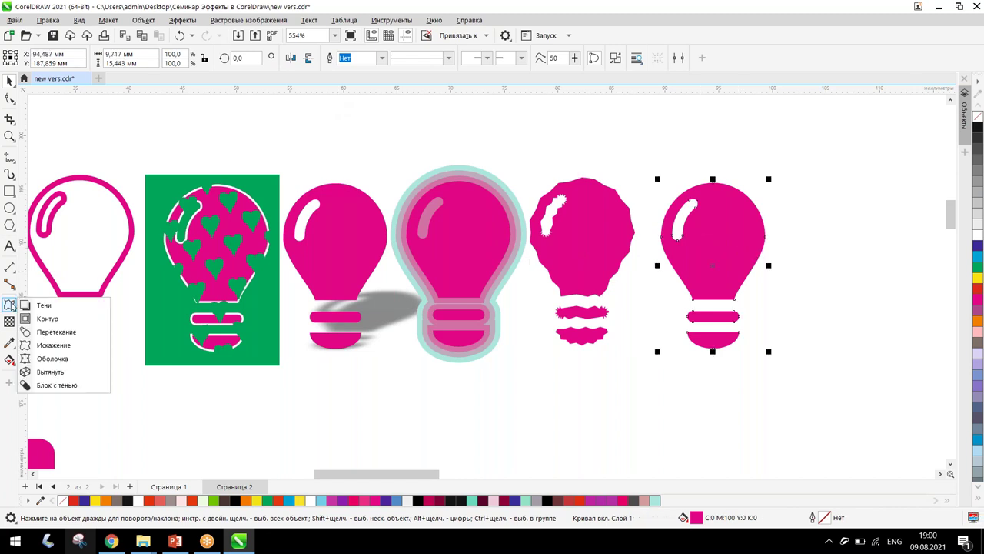
{"action": "left_click", "coordinate": [52, 358]}
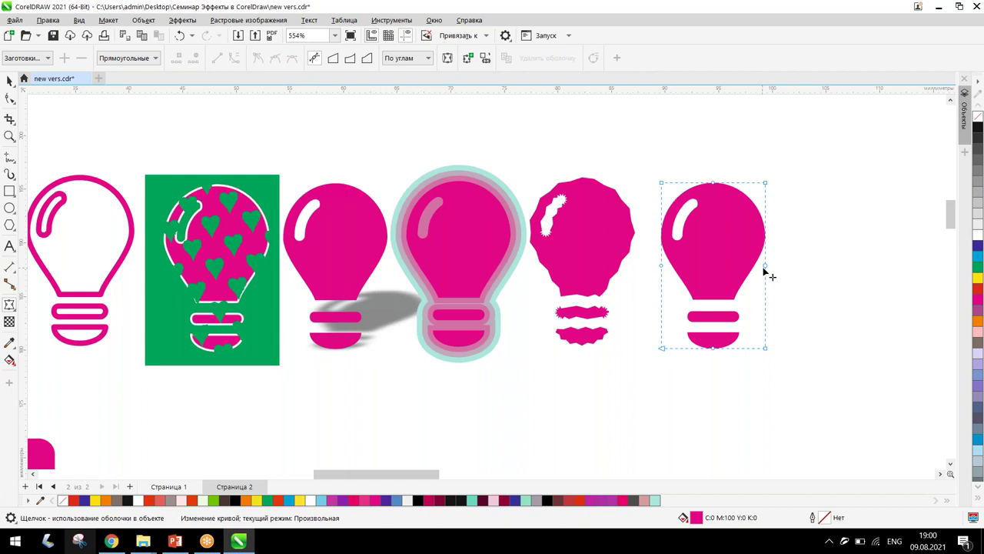
{"action": "left_click_drag", "start_coordinate": [765, 268], "coordinate": [754, 267]}
{"action": "left_click_drag", "start_coordinate": [766, 347], "coordinate": [779, 339]}
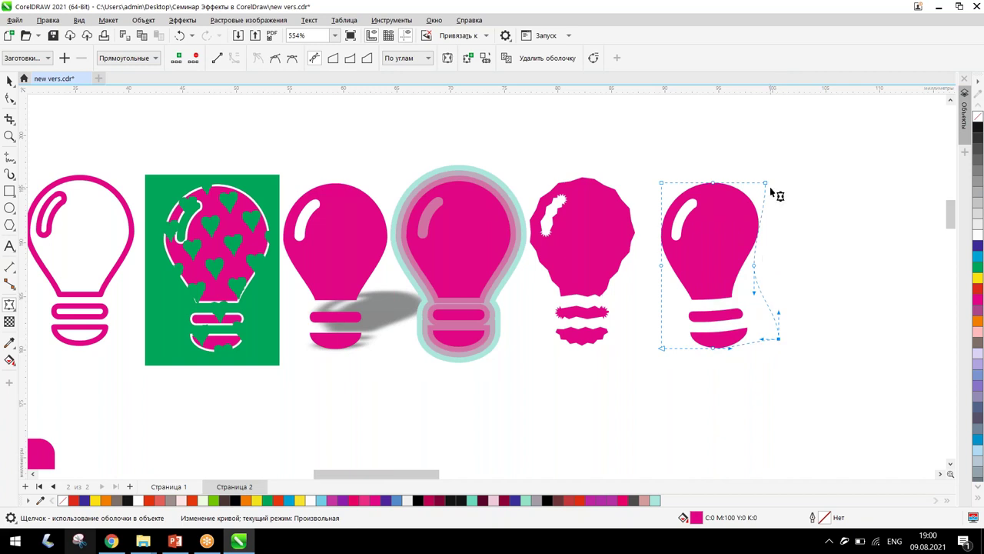
{"action": "left_click_drag", "start_coordinate": [766, 184], "coordinate": [772, 187]}
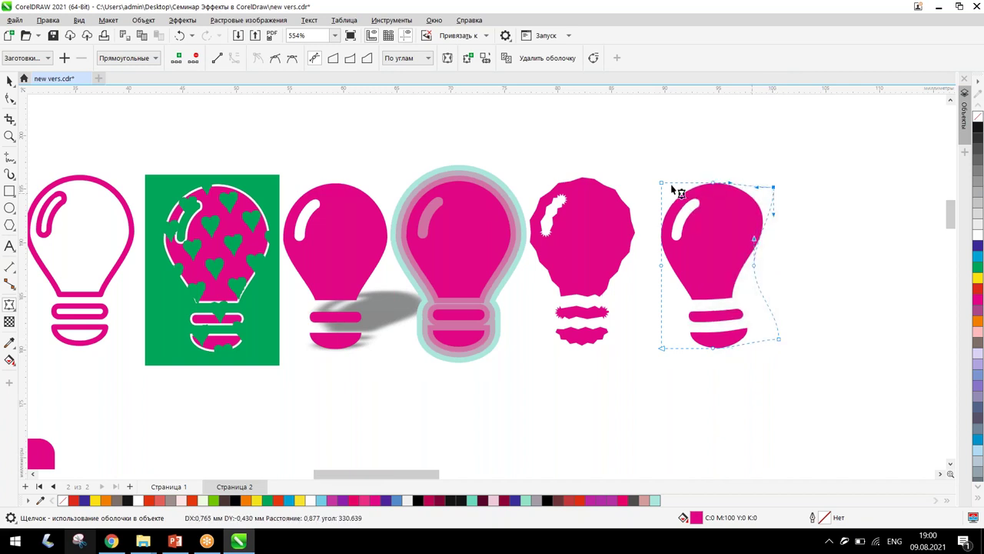
{"action": "left_click_drag", "start_coordinate": [659, 183], "coordinate": [664, 204]}
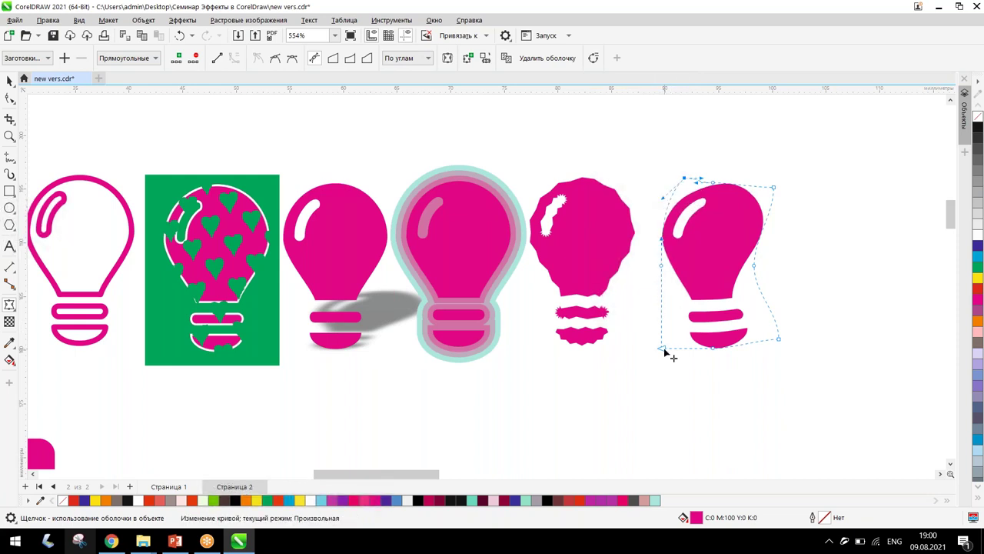
- Refine the seventh bulb's envelope by shifting its bottom, right and top middle nodes and raising the lower-right corner, and deselect the bulb
{"action": "left_click", "coordinate": [723, 347]}
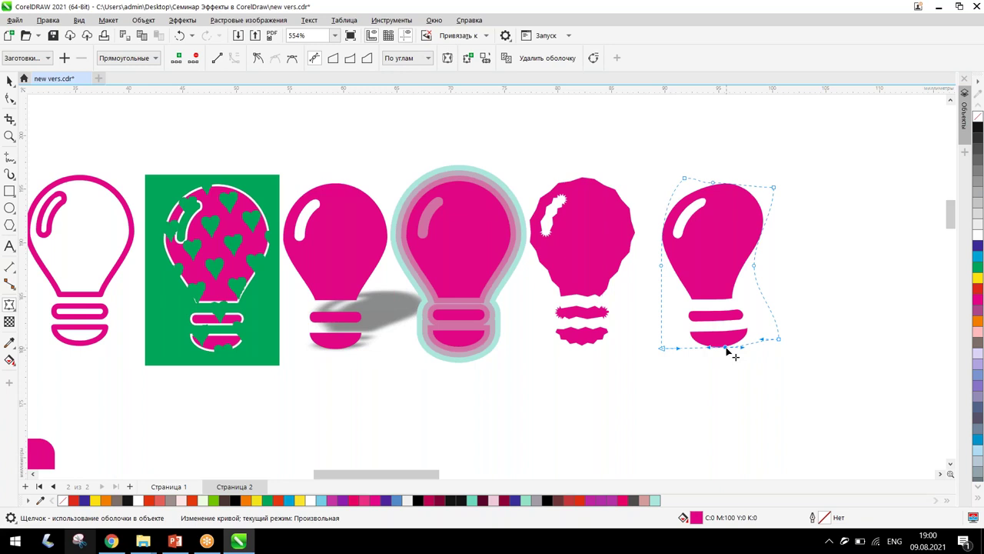
{"action": "left_click", "coordinate": [752, 276]}
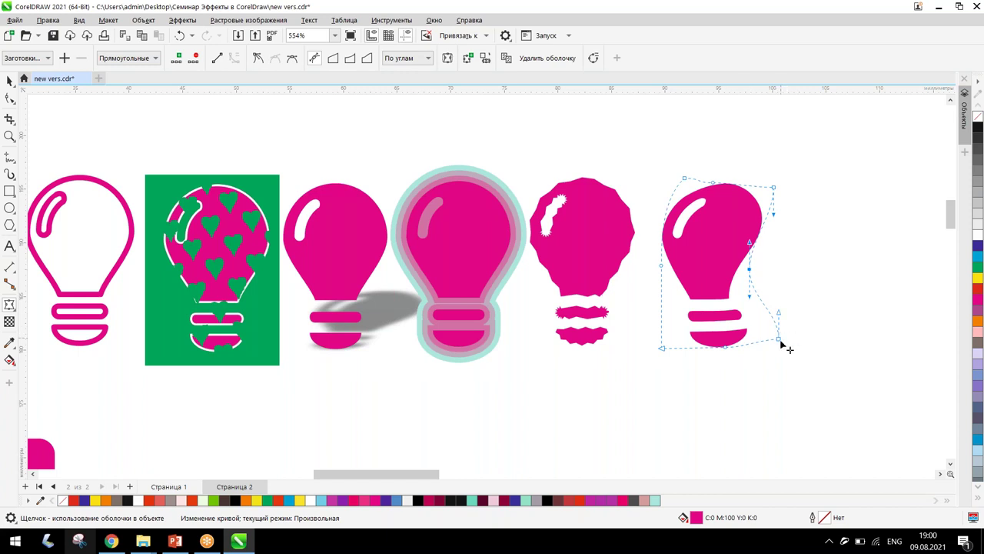
{"action": "left_click_drag", "start_coordinate": [779, 340], "coordinate": [783, 329]}
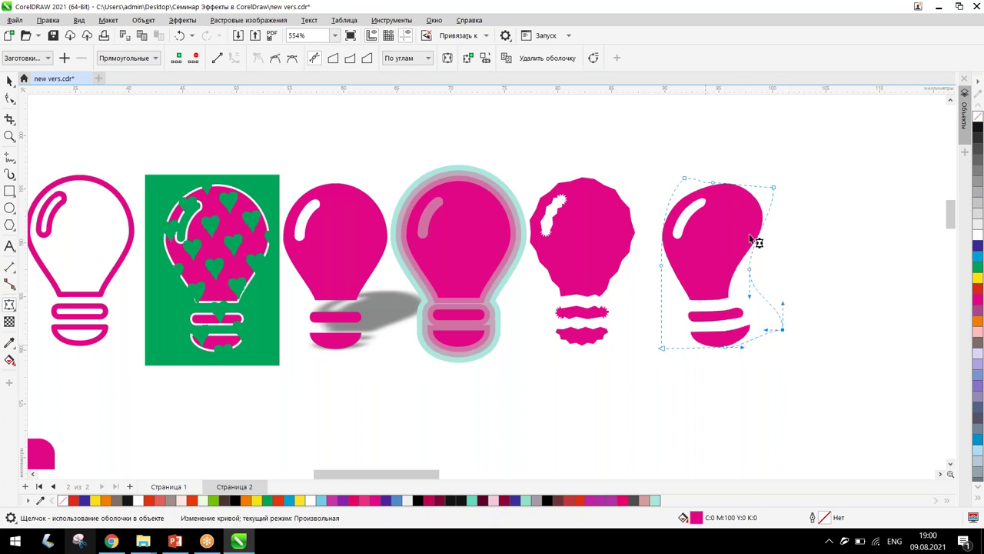
{"action": "left_click_drag", "start_coordinate": [720, 188], "coordinate": [723, 182]}
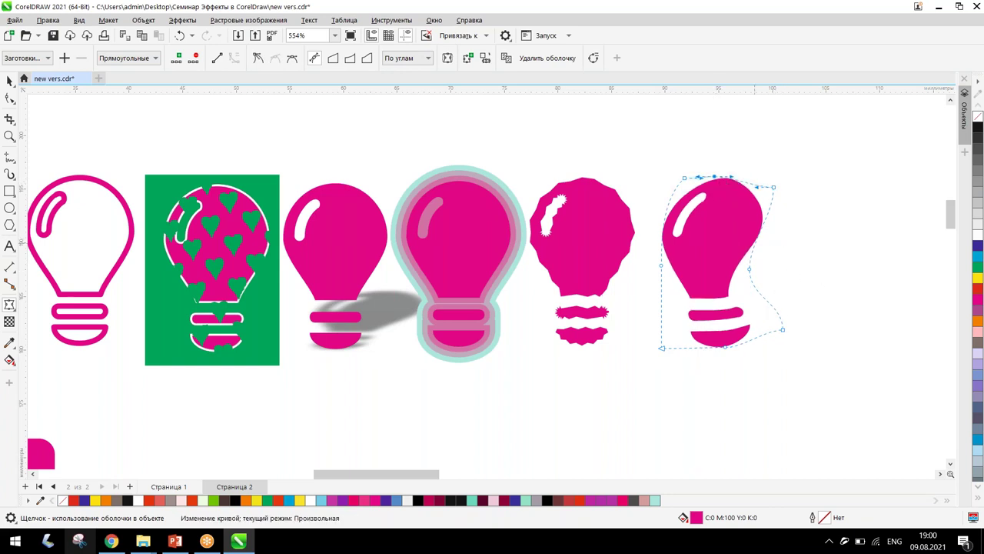
{"action": "left_click", "coordinate": [9, 82]}
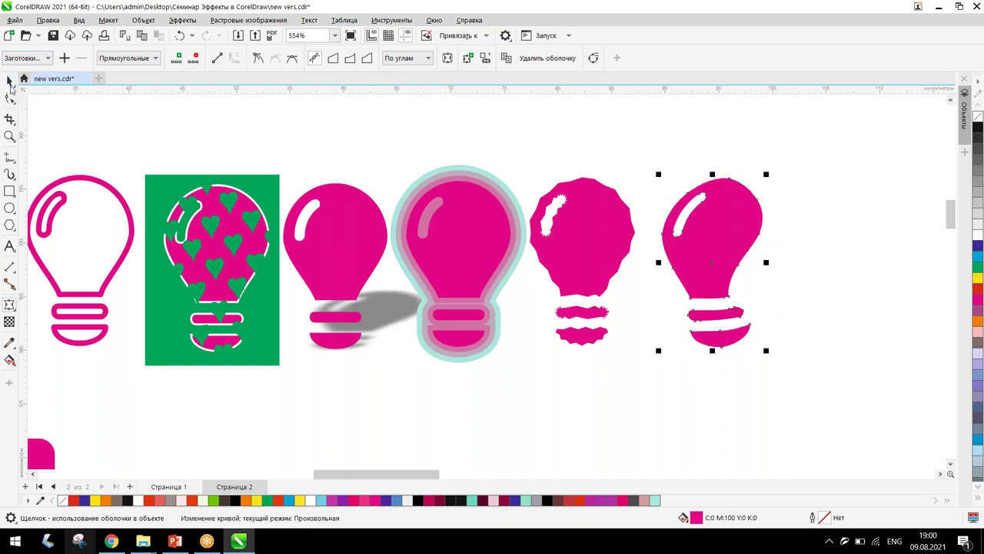
{"action": "left_click", "coordinate": [372, 393]}
- Duplicate the first light bulb and place the copy at the end of the row, after the seventh bulb
{"action": "scroll", "coordinate": [372, 394], "scroll_direction": "down", "scroll_amount": 3}
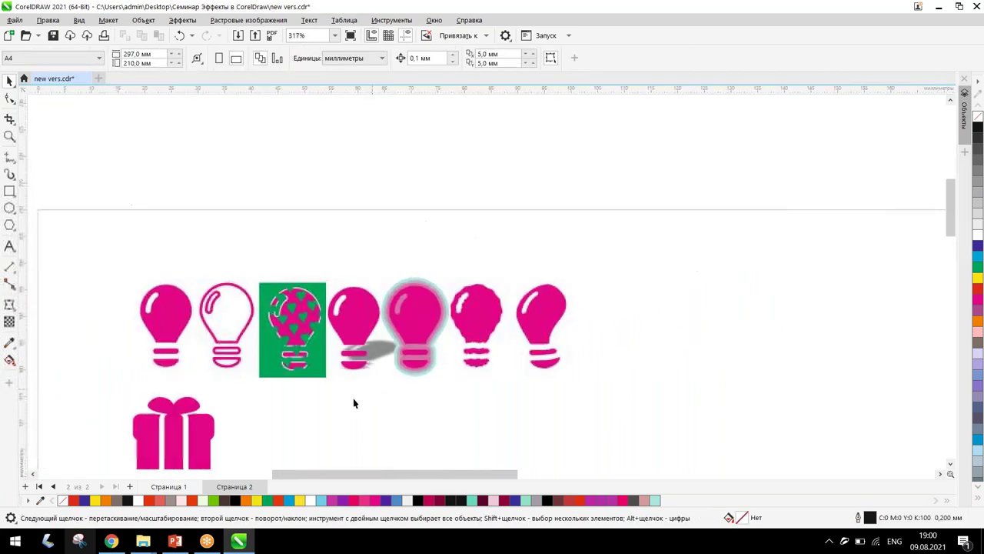
{"action": "scroll", "coordinate": [255, 417], "scroll_direction": "up", "scroll_amount": 1}
{"action": "left_click", "coordinate": [144, 280]}
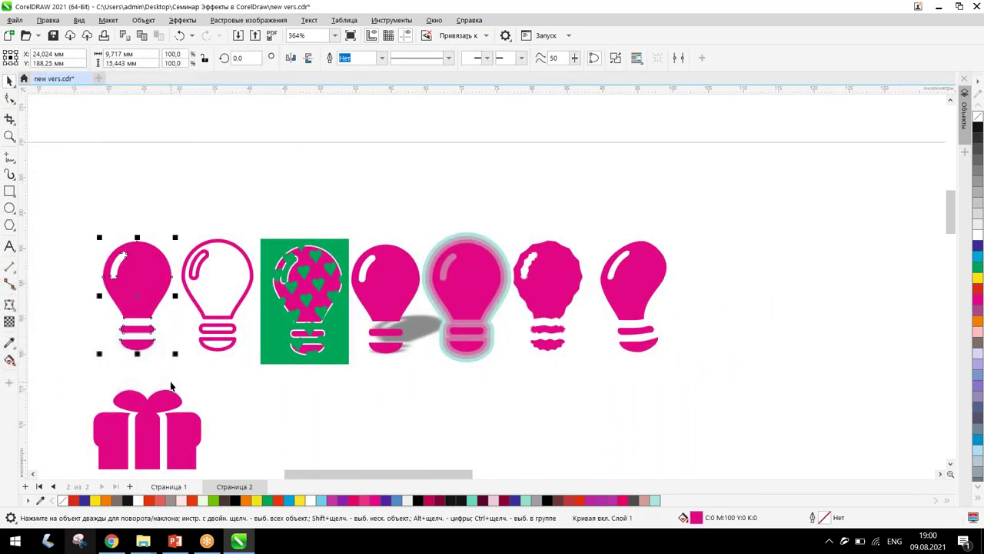
{"action": "key", "text": "ctrl+d"}
{"action": "left_click_drag", "start_coordinate": [176, 258], "coordinate": [724, 294]}
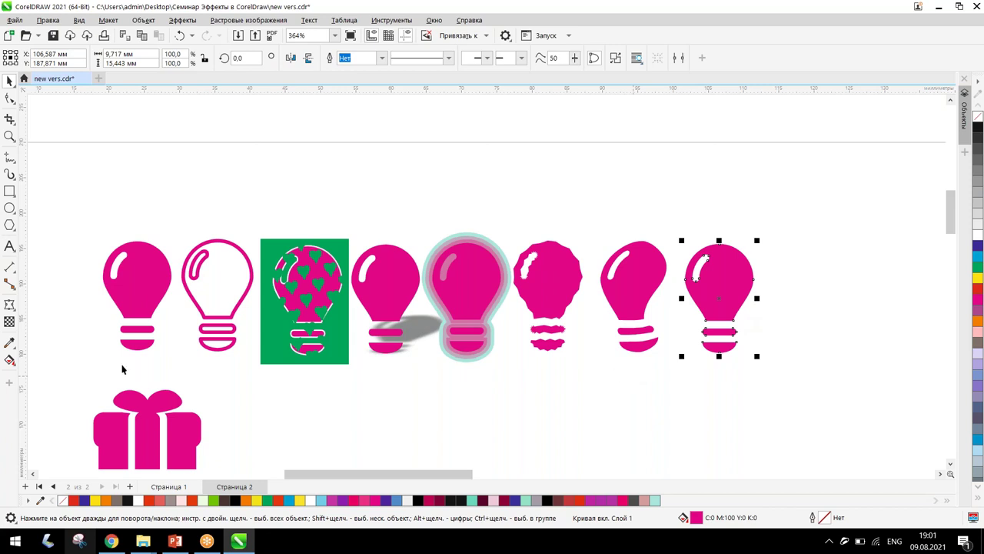
- Extrude the eighth light bulb up and to the right, with its vanishing point at about 7.9 mm and 9.5 mm
{"action": "left_click", "coordinate": [9, 304]}
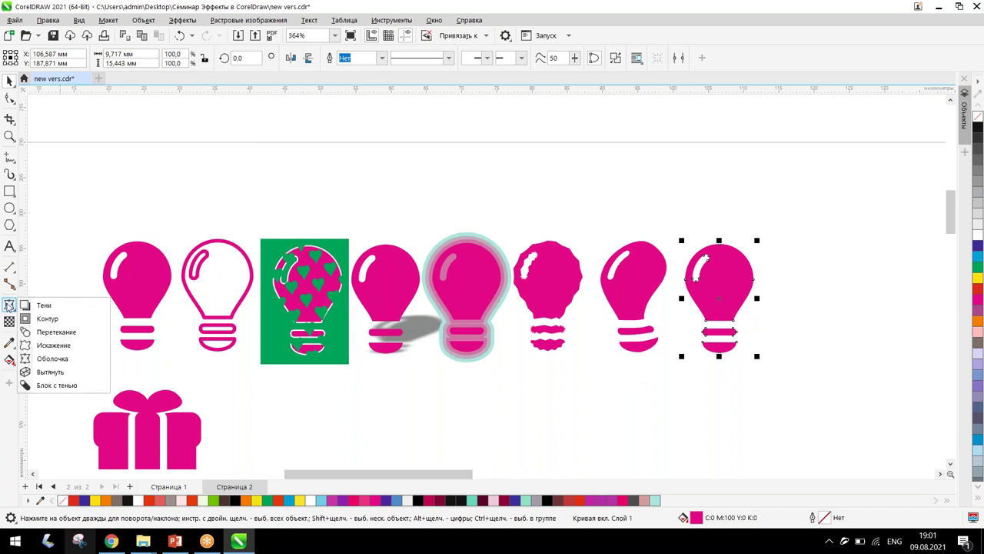
{"action": "left_click", "coordinate": [50, 372]}
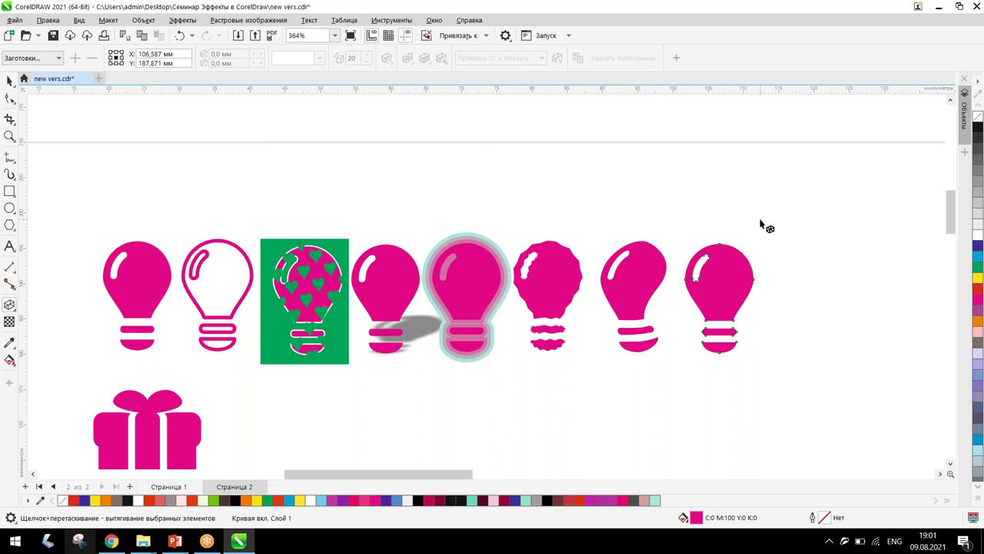
{"action": "left_click_drag", "start_coordinate": [723, 296], "coordinate": [786, 232]}
{"action": "scroll", "coordinate": [782, 314], "scroll_direction": "up", "scroll_amount": 2}
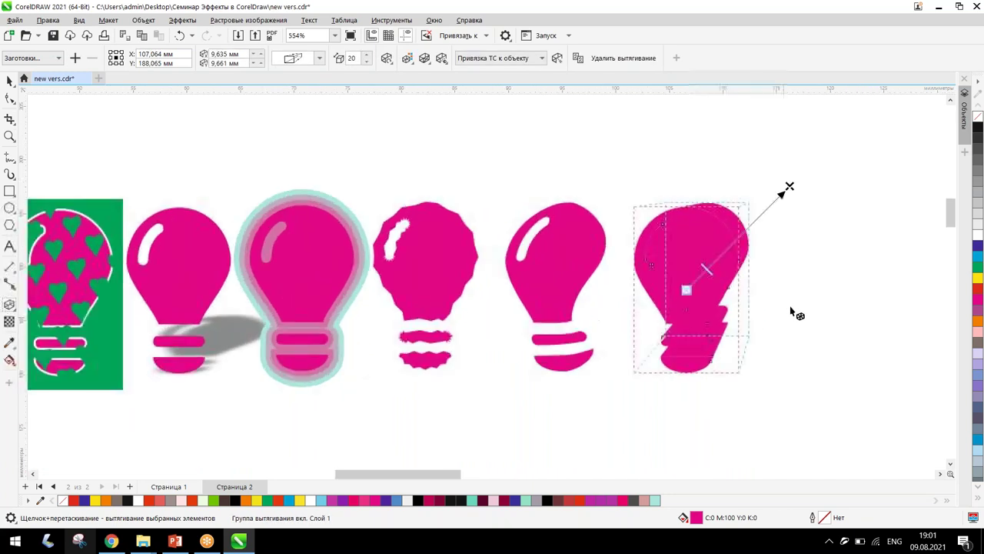
{"action": "scroll", "coordinate": [793, 269], "scroll_direction": "up", "scroll_amount": 1}
{"action": "left_click_drag", "start_coordinate": [789, 175], "coordinate": [771, 185]}
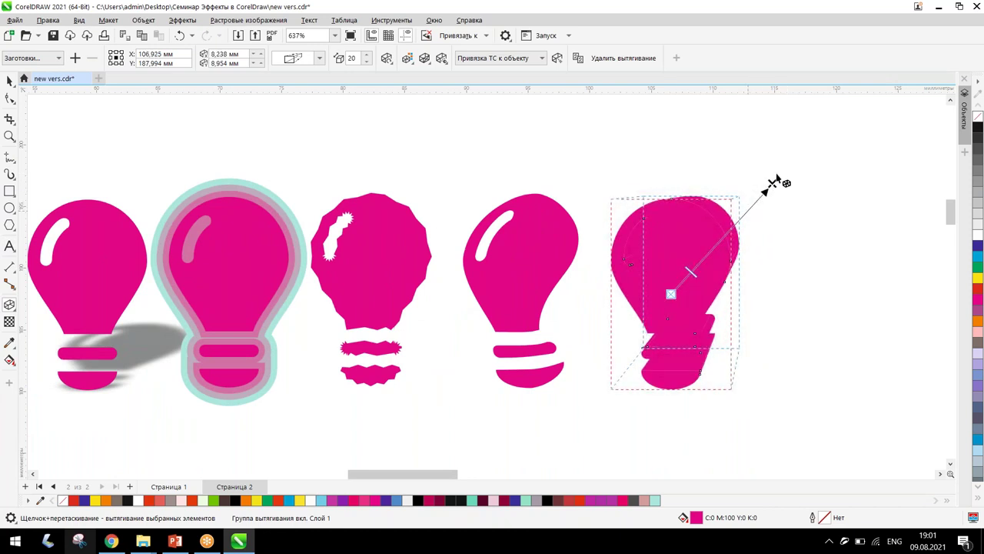
{"action": "left_click_drag", "start_coordinate": [771, 186], "coordinate": [767, 178]}
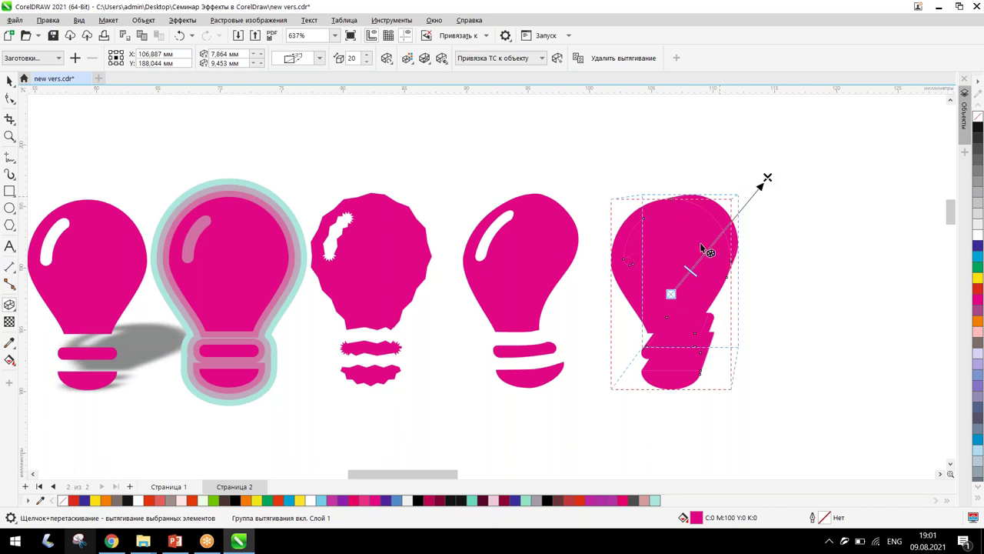
- Set the eighth bulb's extrusion depth to 25, trying a depth of 30 for comparison
{"action": "double_click", "coordinate": [351, 58]}
{"action": "type", "text": "25"}
{"action": "key", "text": "Return"}
{"action": "scroll", "coordinate": [366, 57], "scroll_direction": "up", "scroll_amount": 15}
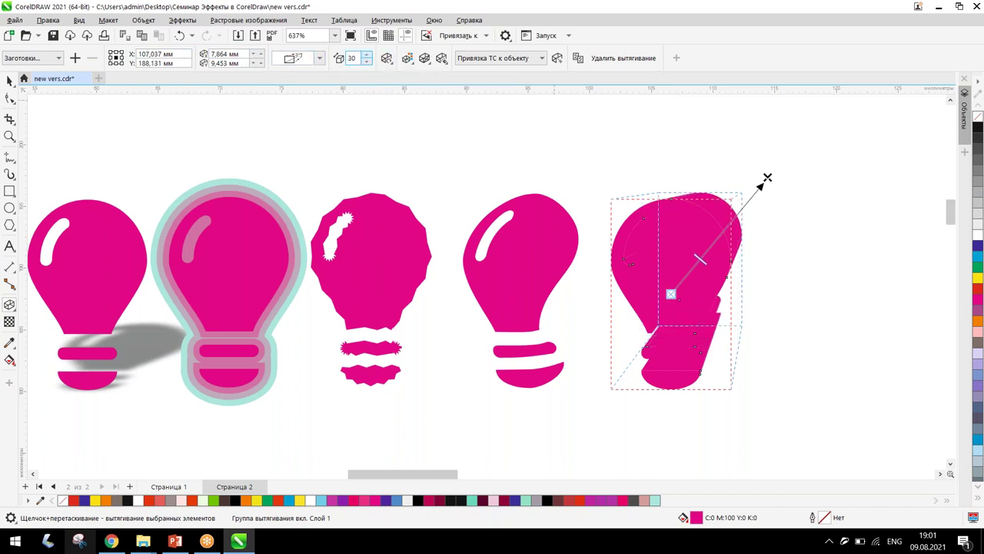
{"action": "scroll", "coordinate": [367, 61], "scroll_direction": "down", "scroll_amount": 15}
- Look over the available extrusion types and try shading the eighth bulb's extrusion from magenta to black
{"action": "left_click", "coordinate": [319, 58]}
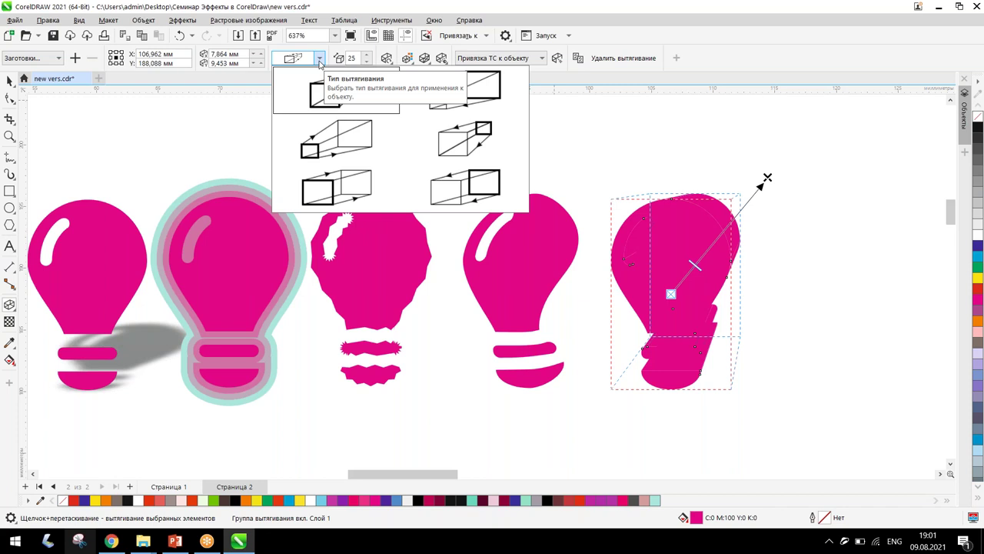
{"action": "left_click", "coordinate": [319, 60]}
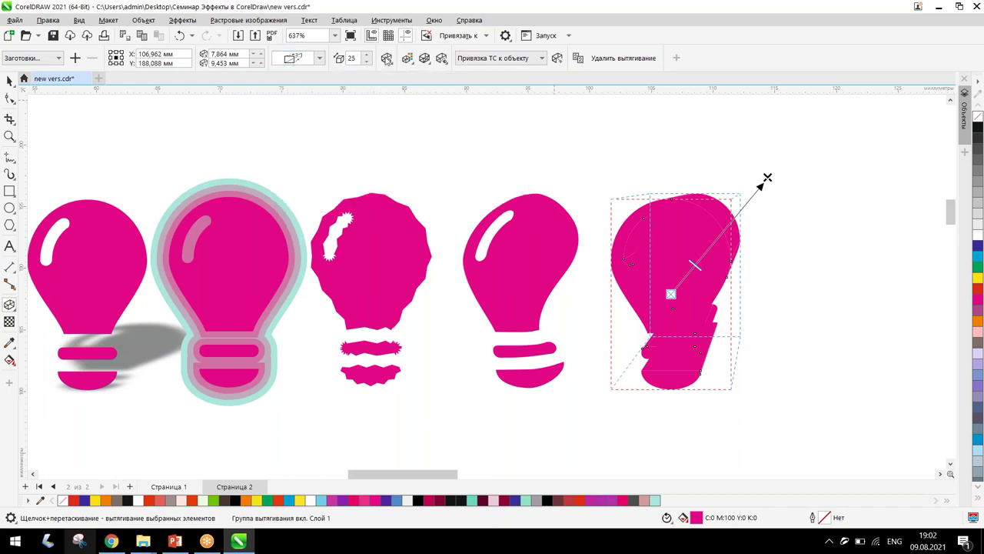
{"action": "left_click", "coordinate": [407, 59]}
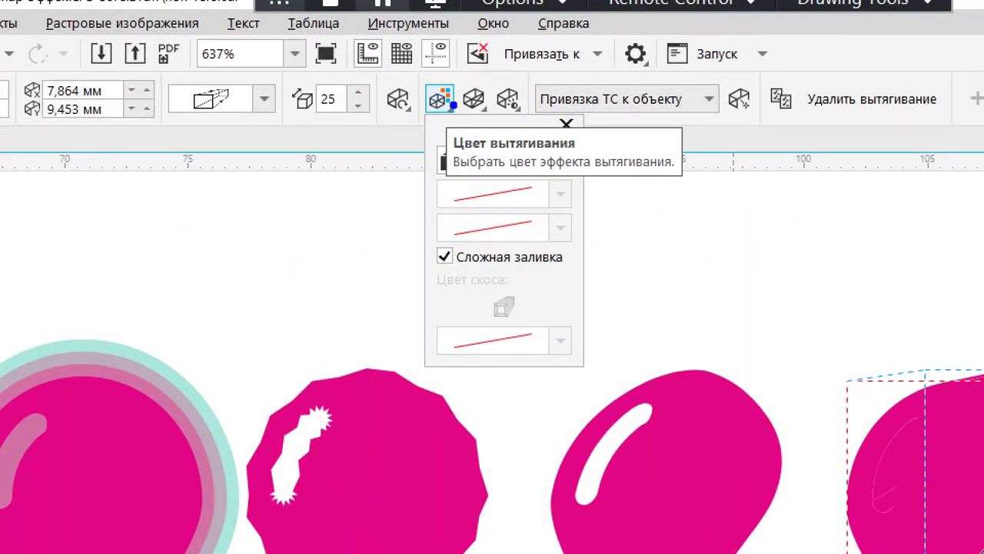
{"action": "mouse_move", "coordinate": [422, 62]}
{"action": "left_mouse_down"}
{"action": "mouse_move", "coordinate": [414, 43]}
{"action": "mouse_move", "coordinate": [395, 52]}
{"action": "left_mouse_up"}
{"action": "mouse_move", "coordinate": [419, 83]}
{"action": "left_mouse_down"}
{"action": "mouse_move", "coordinate": [435, 132]}
{"action": "mouse_move", "coordinate": [458, 116]}
{"action": "left_mouse_up"}
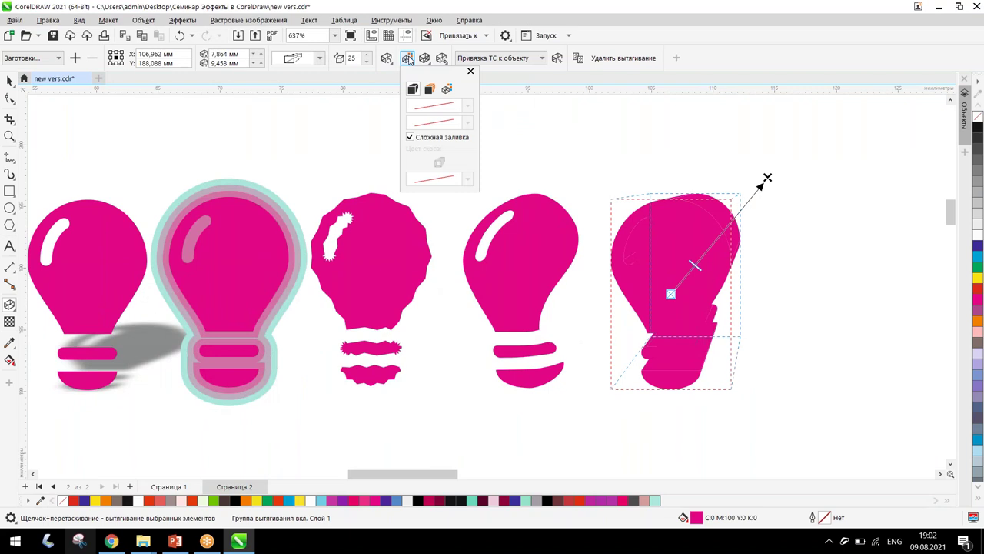
{"action": "left_click", "coordinate": [408, 61]}
{"action": "left_click", "coordinate": [447, 89]}
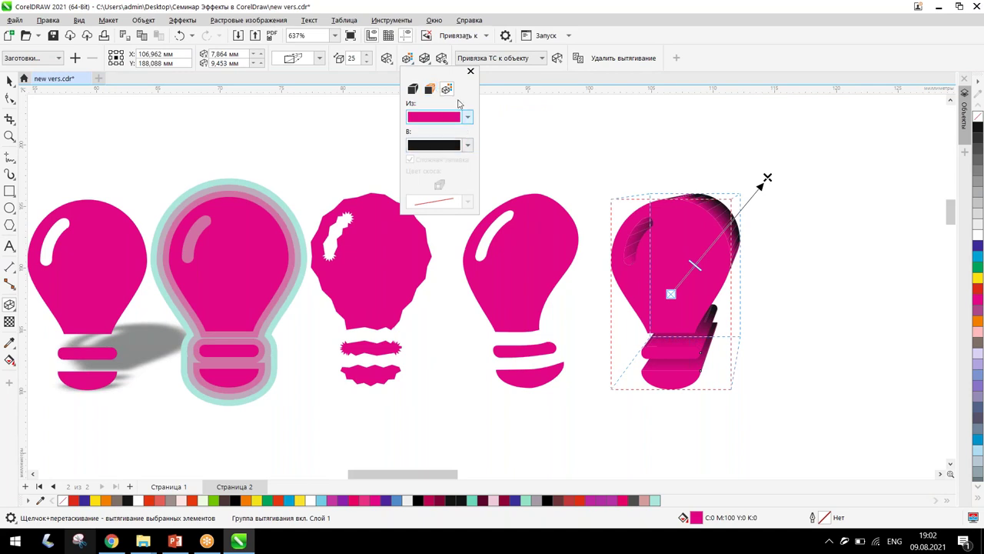
- Give the eighth bulb's extrusion a solid dark purple colour of C46 M100 Y9 K46 and leave the Extrude tool
{"action": "left_click", "coordinate": [429, 90]}
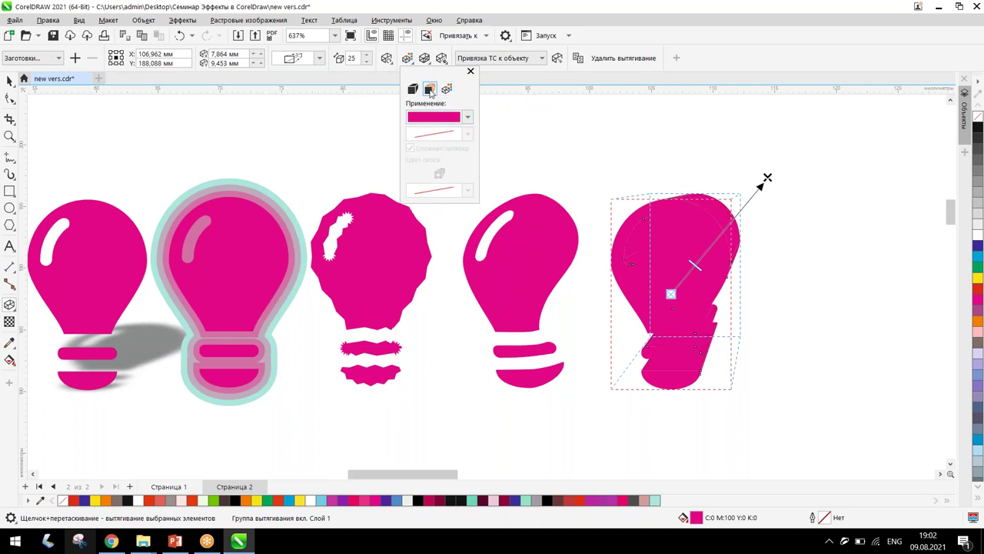
{"action": "left_click", "coordinate": [467, 117]}
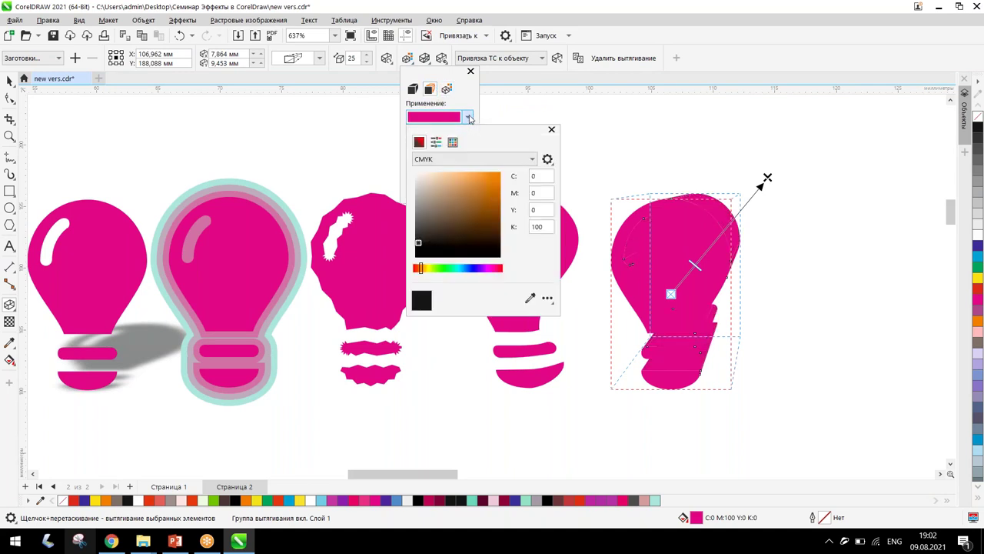
{"action": "left_click", "coordinate": [494, 269]}
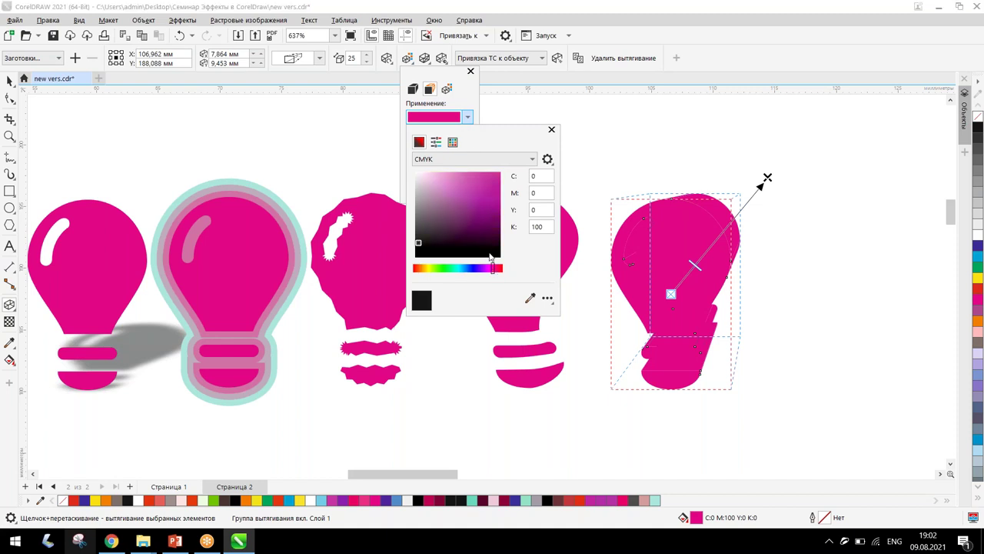
{"action": "left_click", "coordinate": [485, 207]}
{"action": "left_click", "coordinate": [498, 200]}
{"action": "left_click", "coordinate": [494, 223]}
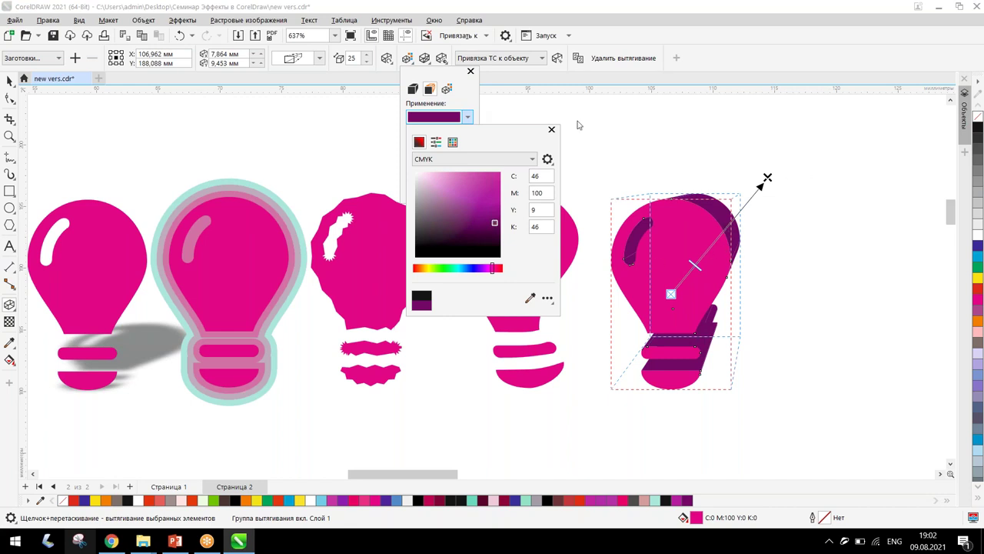
{"action": "left_click", "coordinate": [550, 130]}
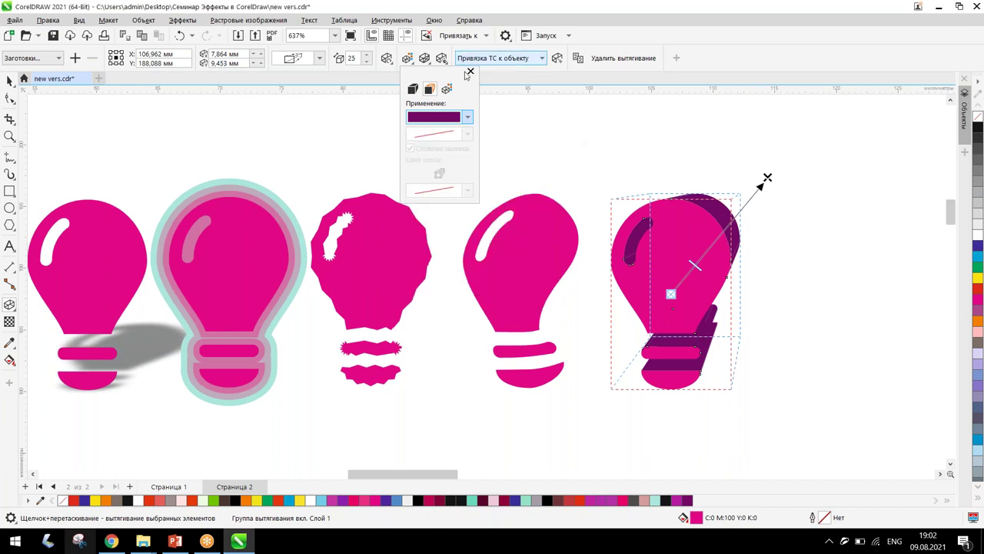
{"action": "left_click", "coordinate": [471, 72]}
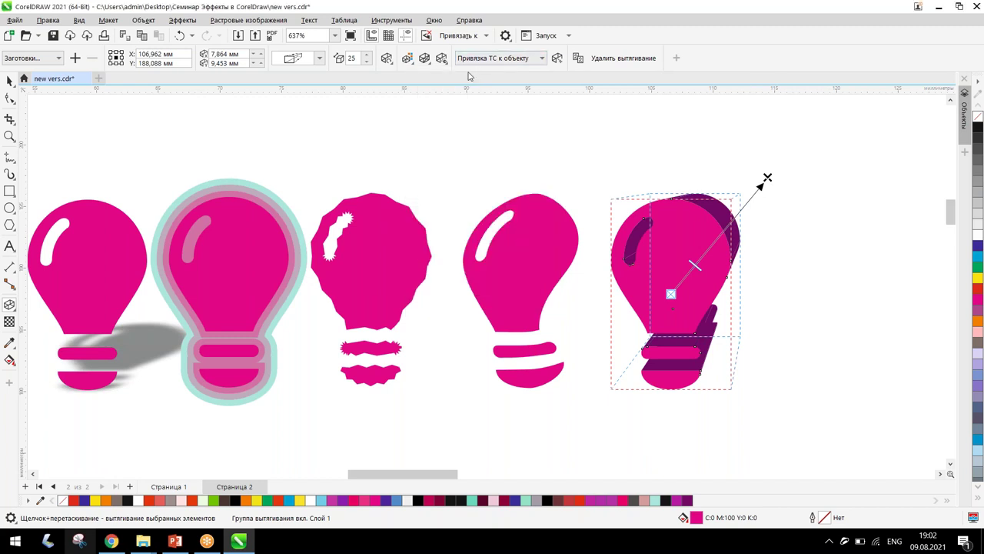
{"action": "scroll", "coordinate": [439, 204], "scroll_direction": "down", "scroll_amount": 2}
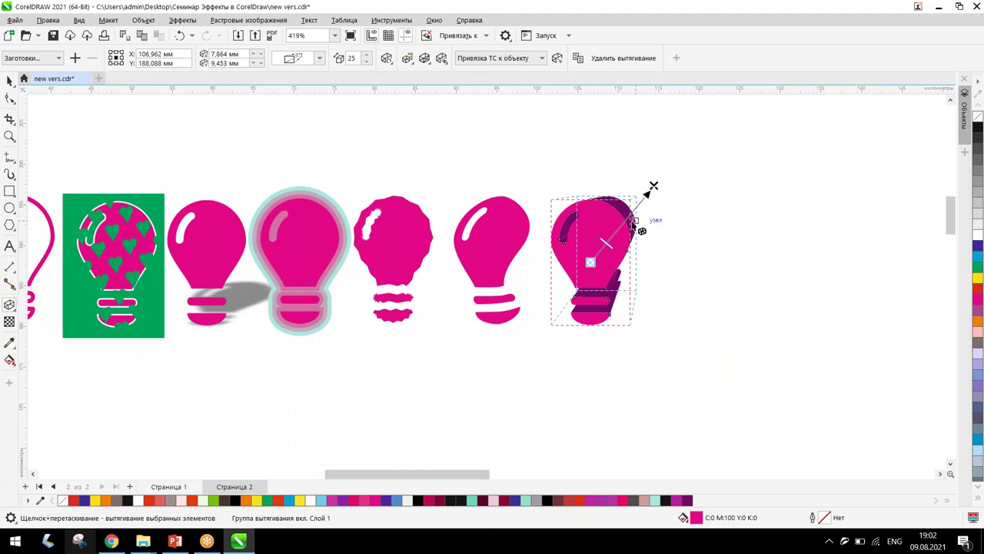
{"action": "left_click", "coordinate": [10, 80]}
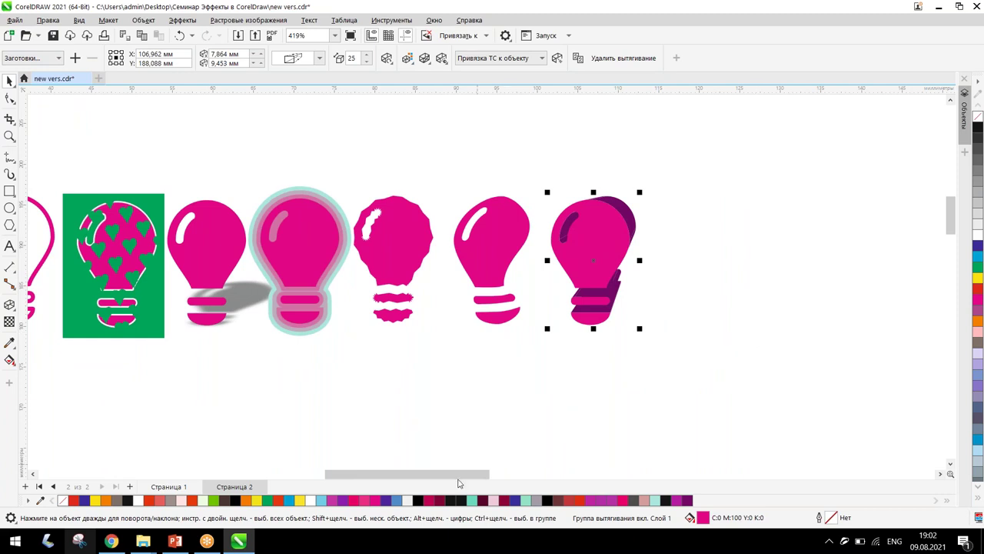
- Deselect the eighth bulb and scale the gift box below the row down proportionally to about 72.7%, 11.1 mm wide
{"action": "left_click_drag", "start_coordinate": [461, 474], "coordinate": [428, 476]}
{"action": "scroll", "coordinate": [479, 267], "scroll_direction": "down", "scroll_amount": 1}
{"action": "mouse_move", "coordinate": [951, 225]}
{"action": "left_mouse_down"}
{"action": "mouse_move", "coordinate": [951, 242]}
{"action": "mouse_move", "coordinate": [951, 231]}
{"action": "left_mouse_up"}
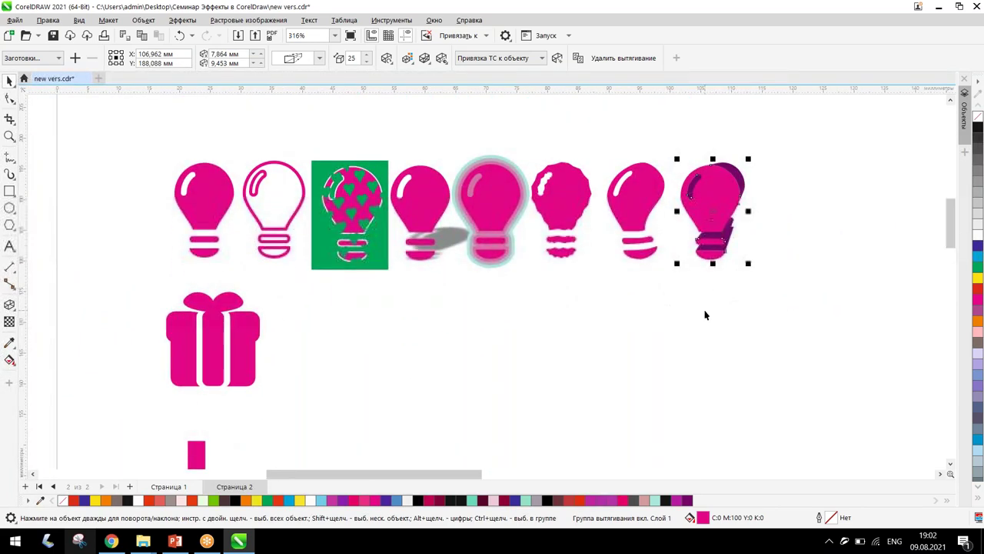
{"action": "left_click", "coordinate": [705, 314]}
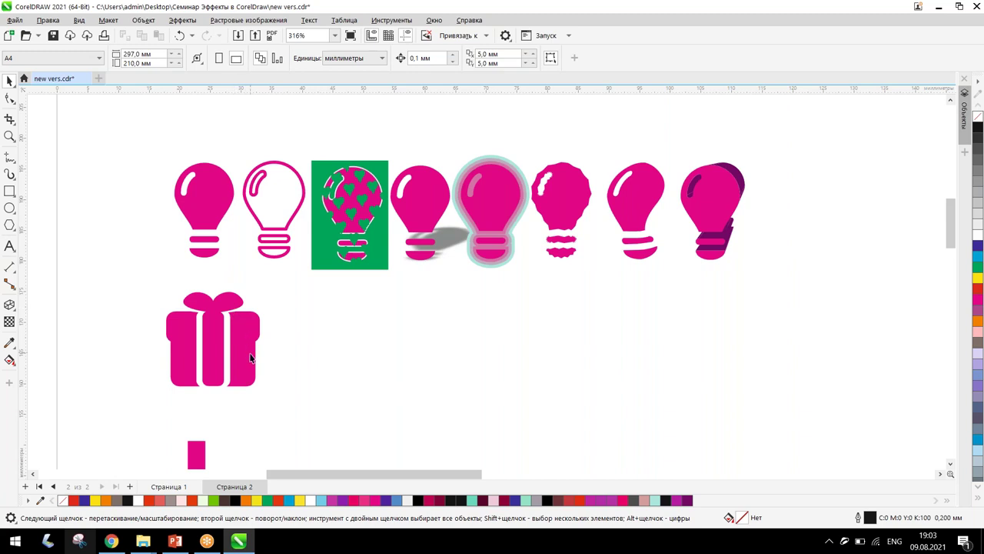
{"action": "left_click", "coordinate": [236, 337]}
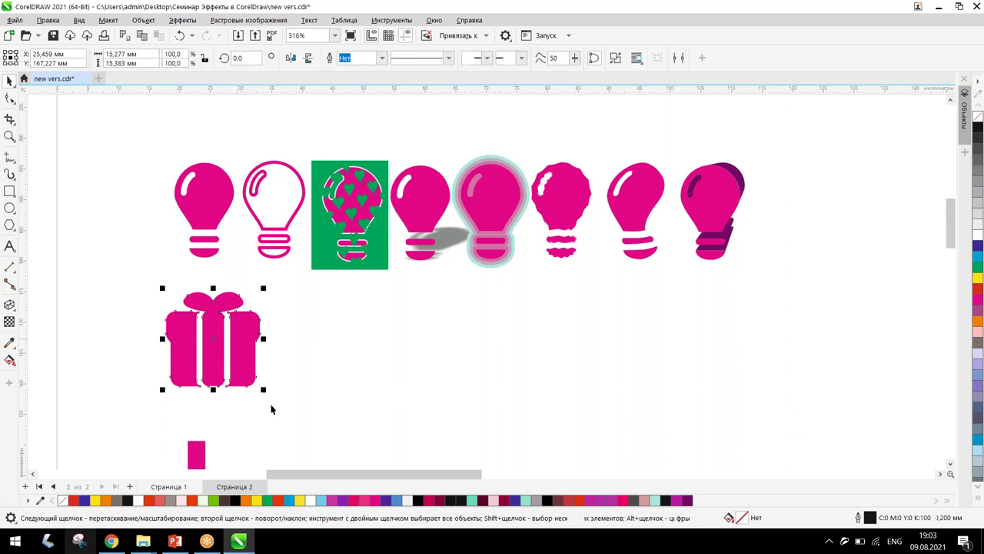
{"action": "left_click_drag", "start_coordinate": [267, 395], "coordinate": [237, 363]}
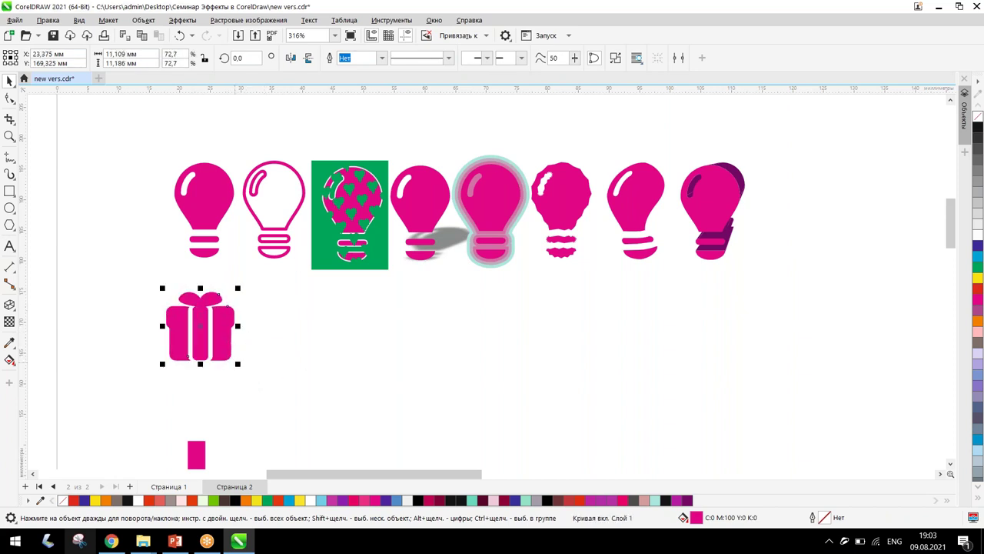
- Duplicate the pink gift icon into a row of six evenly spaced copies beneath the third to eighth bulbs
{"action": "key", "text": "ctrl+d"}
{"action": "left_click_drag", "start_coordinate": [260, 295], "coordinate": [370, 313]}
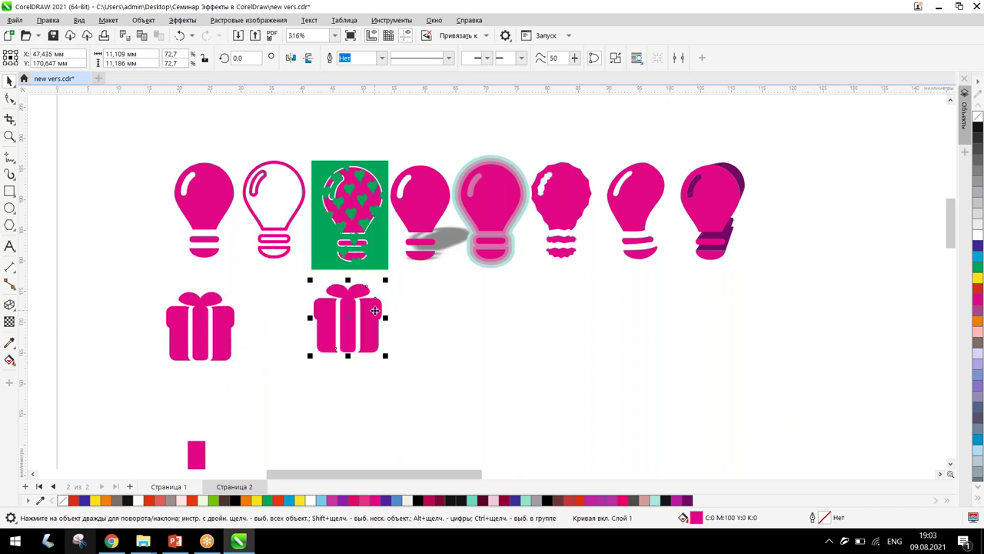
{"action": "key", "text": "ctrl+d"}
{"action": "left_click_drag", "start_coordinate": [496, 315], "coordinate": [428, 319]}
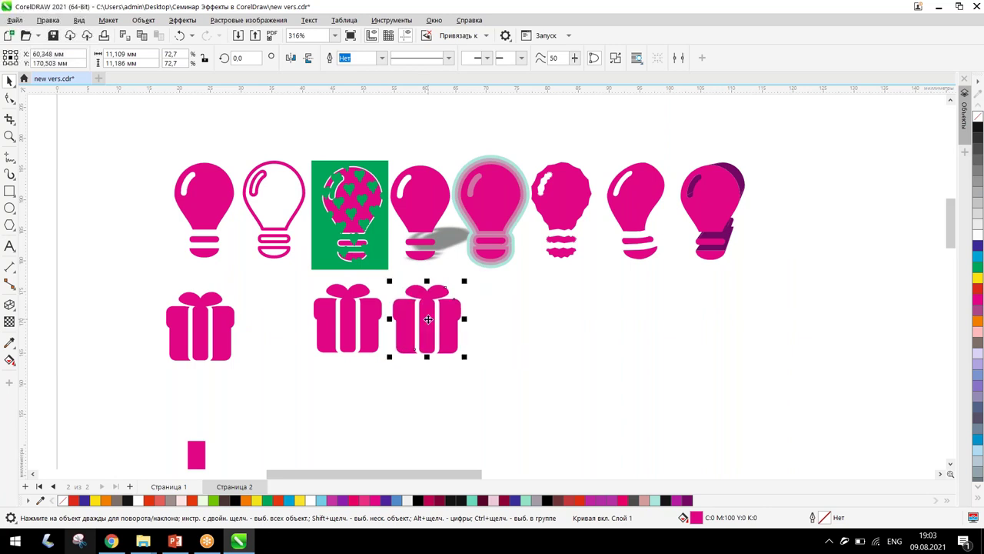
{"action": "key", "text": "ctrl+d"}
{"action": "key", "text": "ctrl+d"}
{"action": "key", "text": "ctrl+d"}
{"action": "key", "text": "ctrl+d"}
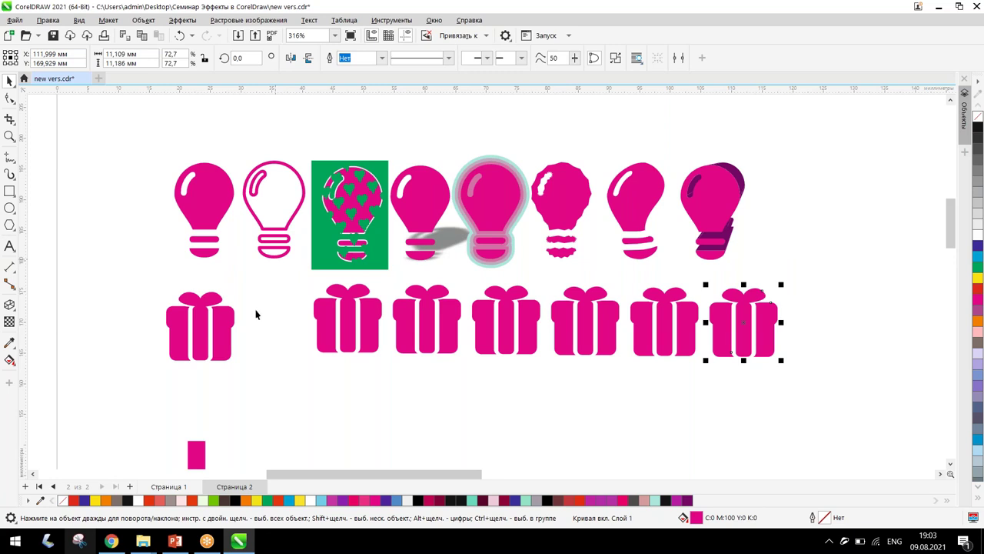
- Place the original gift and another copy beneath the first two bulbs, and line up the third gift with them
{"action": "left_click", "coordinate": [204, 315]}
{"action": "mouse_move", "coordinate": [204, 315]}
{"action": "left_mouse_down"}
{"action": "mouse_move", "coordinate": [278, 334]}
{"action": "mouse_move", "coordinate": [199, 345]}
{"action": "mouse_move", "coordinate": [200, 330]}
{"action": "left_mouse_up"}
{"action": "left_click_drag", "start_coordinate": [267, 338], "coordinate": [267, 293]}
{"action": "left_click", "coordinate": [218, 326]}
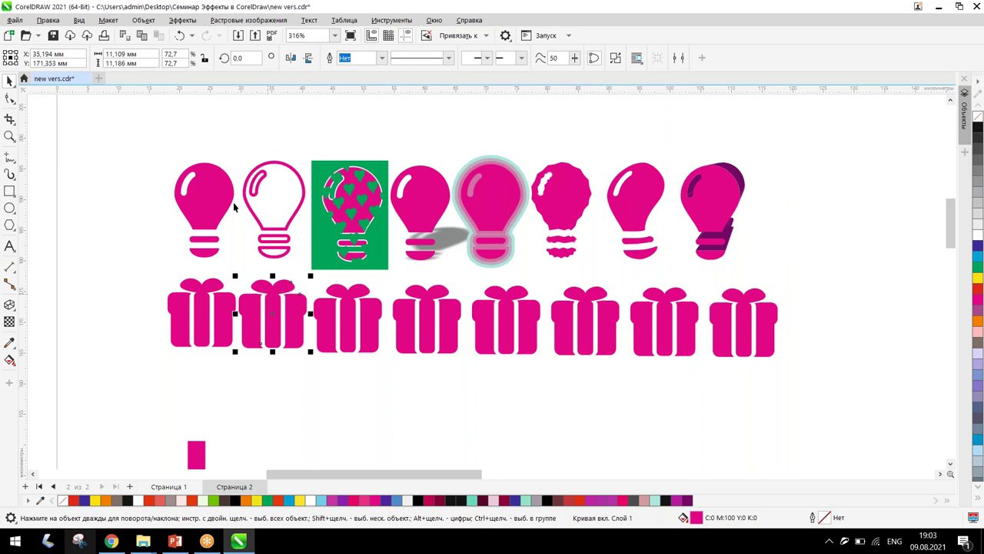
{"action": "left_click_drag", "start_coordinate": [305, 342], "coordinate": [379, 344]}
{"action": "key", "text": "ctrl+z"}
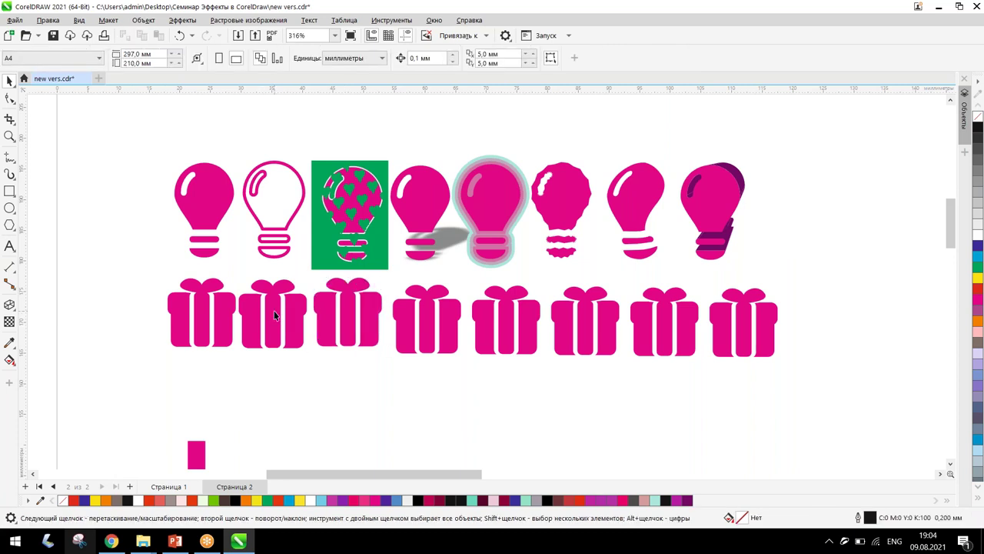
- Give the second gift a purple-pink outline, C:18 M:91 Y:0 K:0, with a 0.2 mm width
{"action": "left_click", "coordinate": [277, 316]}
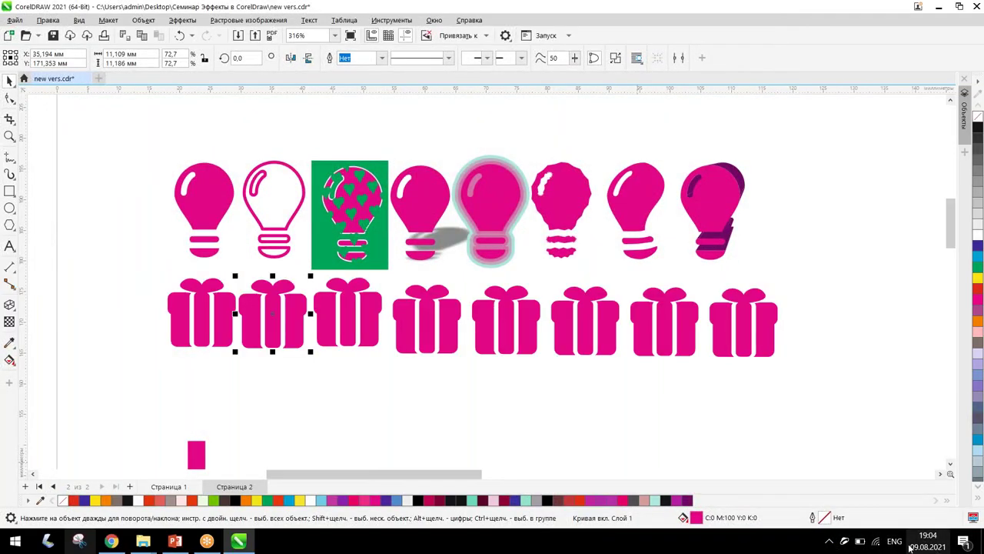
{"action": "double_click", "coordinate": [813, 517]}
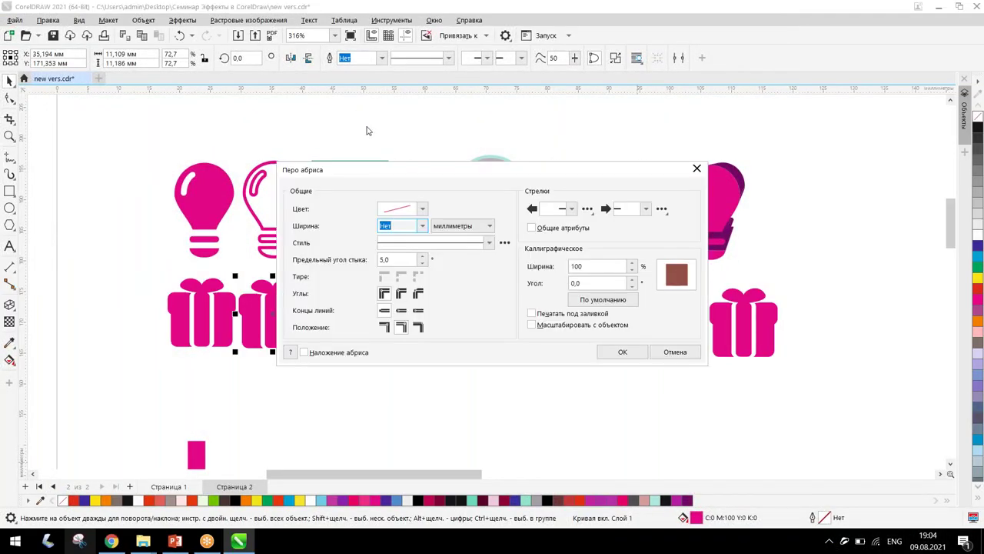
{"action": "left_click", "coordinate": [424, 209]}
{"action": "left_click", "coordinate": [471, 300]}
{"action": "left_click", "coordinate": [471, 264]}
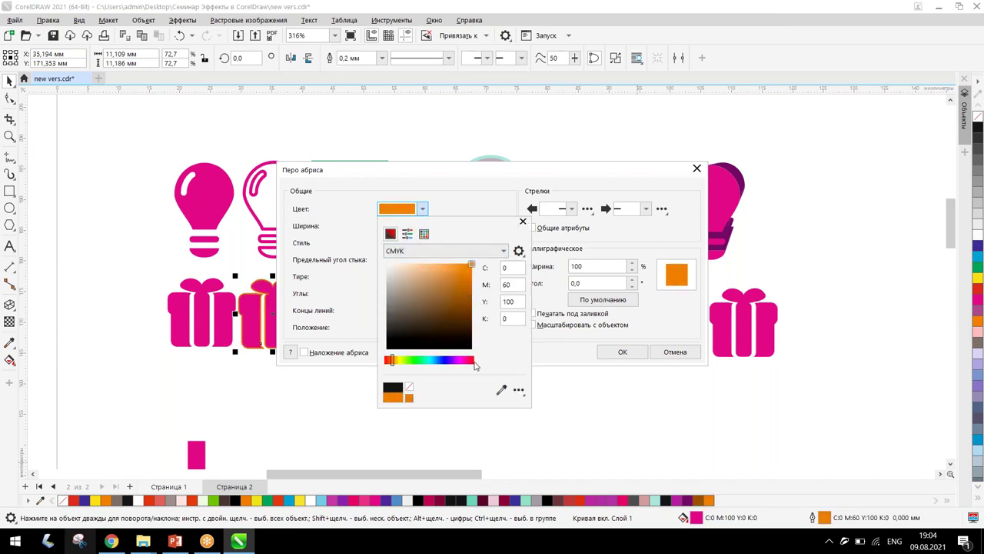
{"action": "left_click", "coordinate": [469, 361]}
{"action": "left_click", "coordinate": [477, 208]}
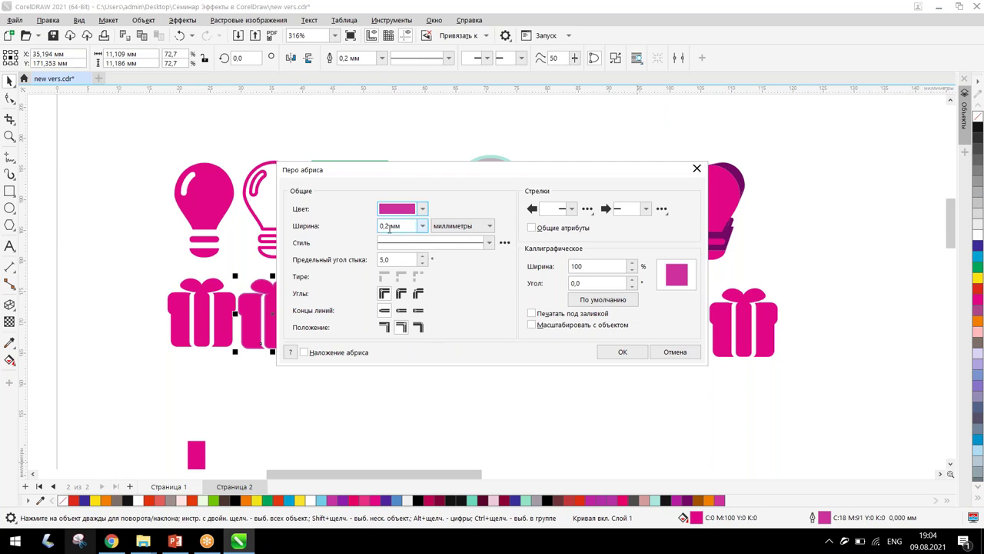
{"action": "left_click", "coordinate": [622, 351]}
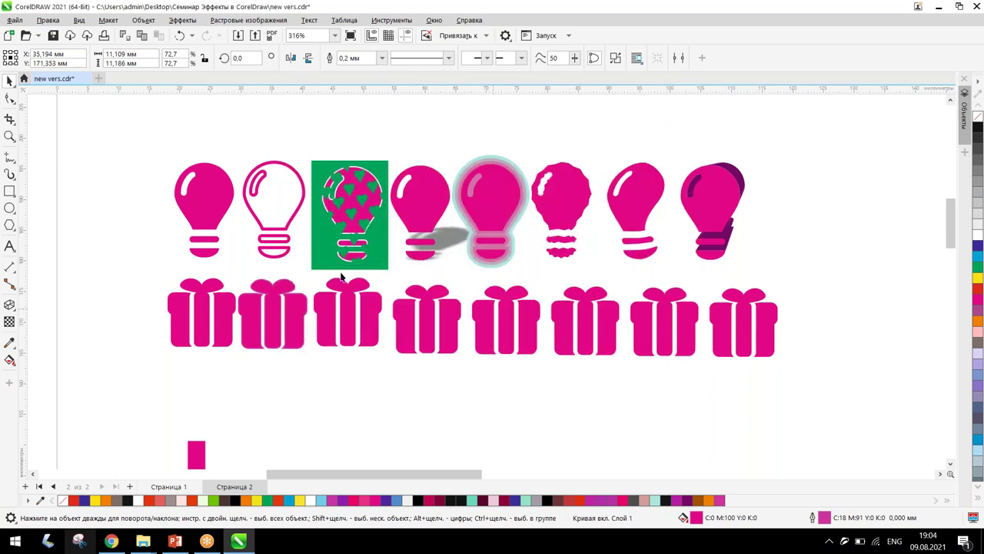
- Remove the fill from the second gift so only its outline is drawn
{"action": "double_click", "coordinate": [682, 519]}
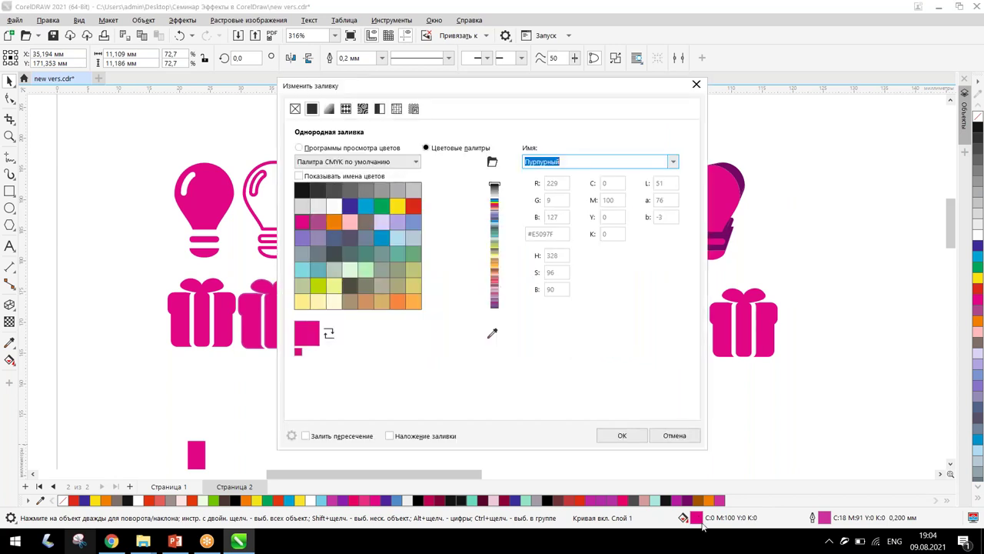
{"action": "left_click", "coordinate": [295, 109]}
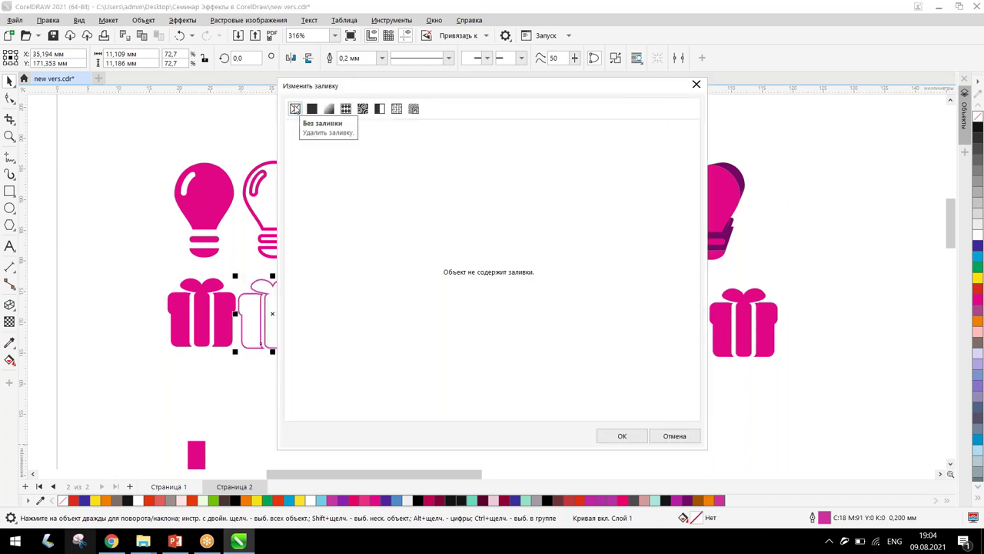
{"action": "left_click", "coordinate": [627, 436]}
- Set the second gift's outline width to 0.5 mm
{"action": "double_click", "coordinate": [813, 517]}
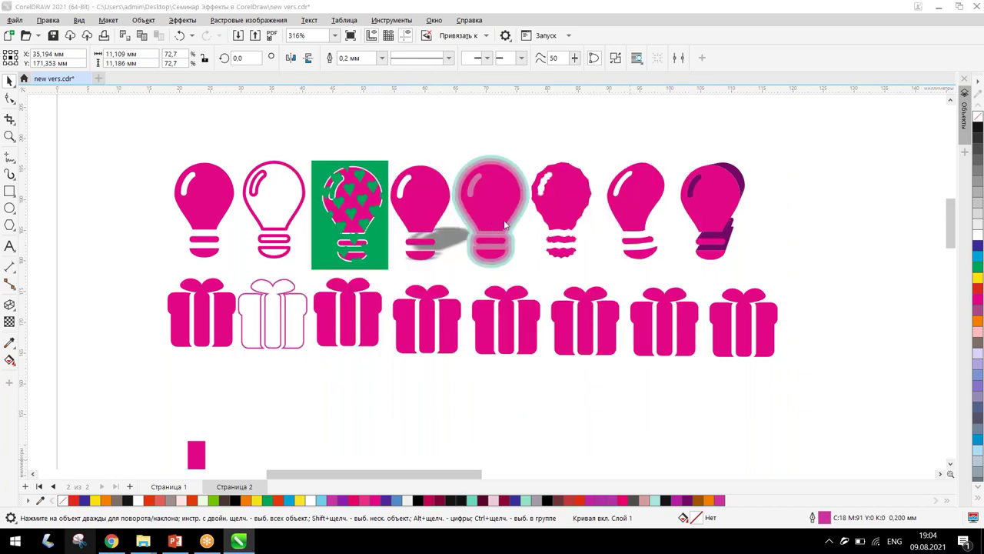
{"action": "left_click", "coordinate": [422, 225]}
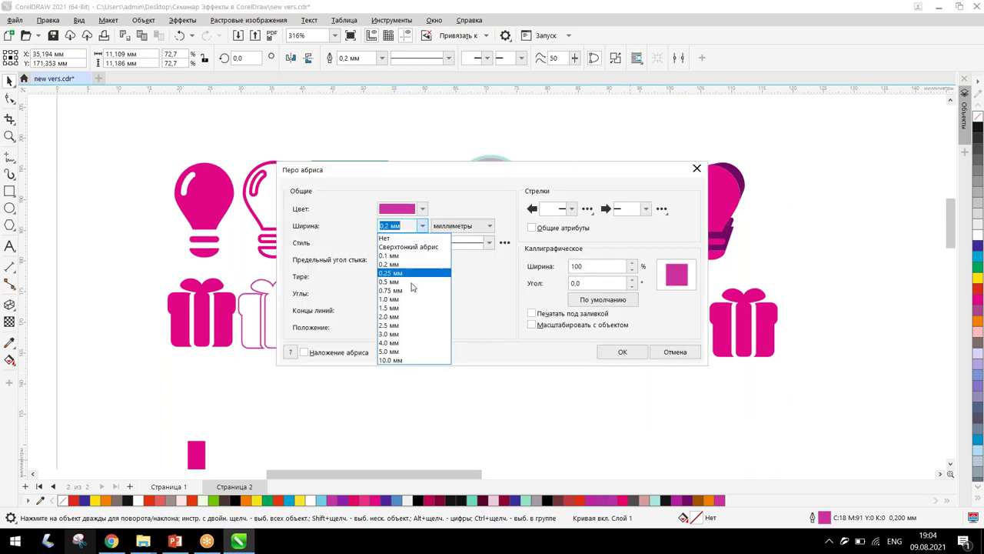
{"action": "left_click", "coordinate": [407, 334]}
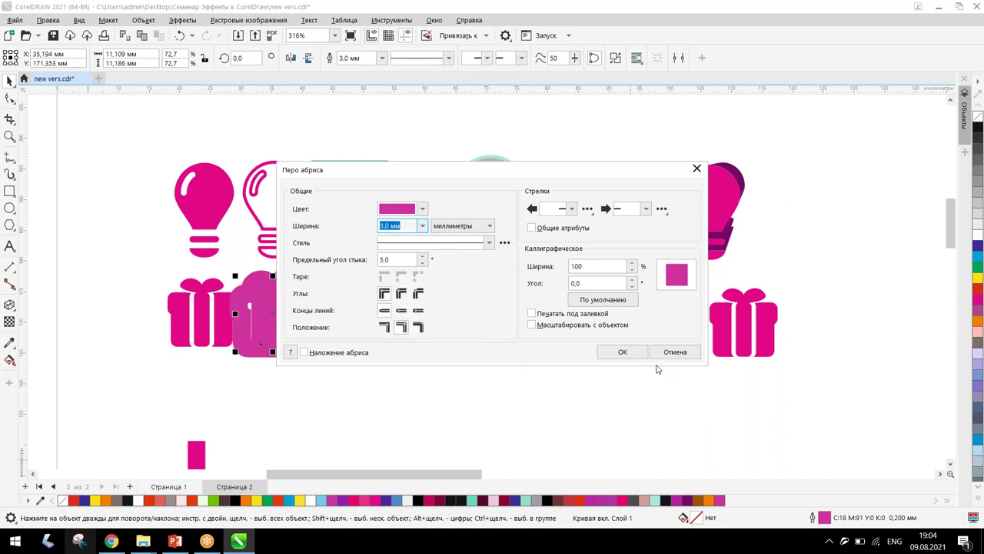
{"action": "left_click", "coordinate": [422, 226]}
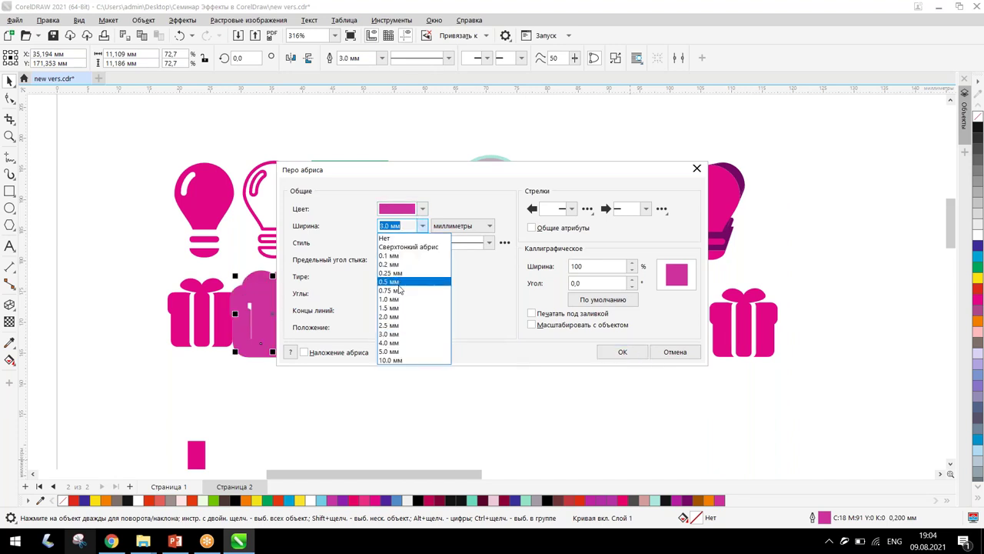
{"action": "left_click", "coordinate": [402, 282]}
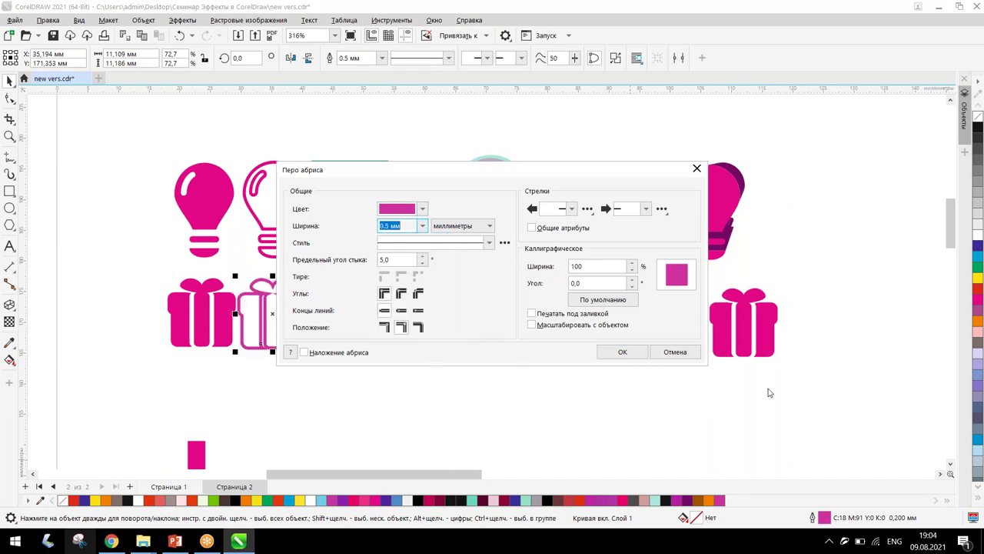
{"action": "left_click", "coordinate": [615, 352]}
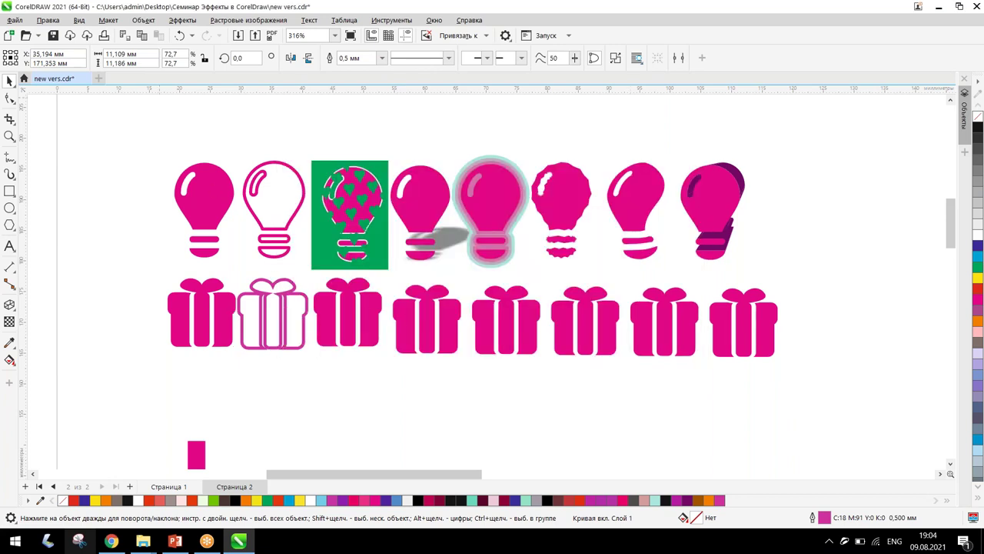
- Convert the second gift's outline to an object and fill it with magenta, C:0 M:100 Y:0 K:0
{"action": "left_click", "coordinate": [284, 312]}
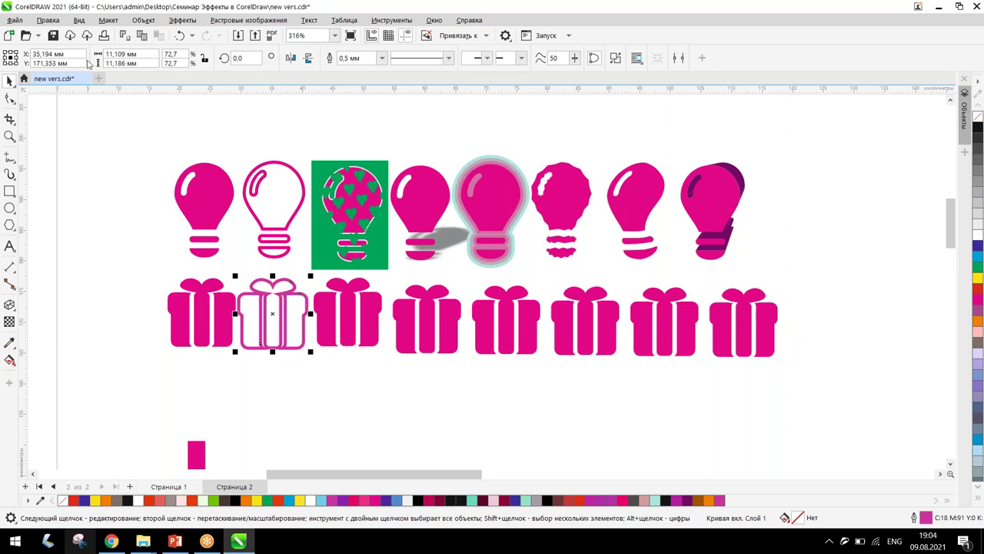
{"action": "left_click", "coordinate": [150, 23]}
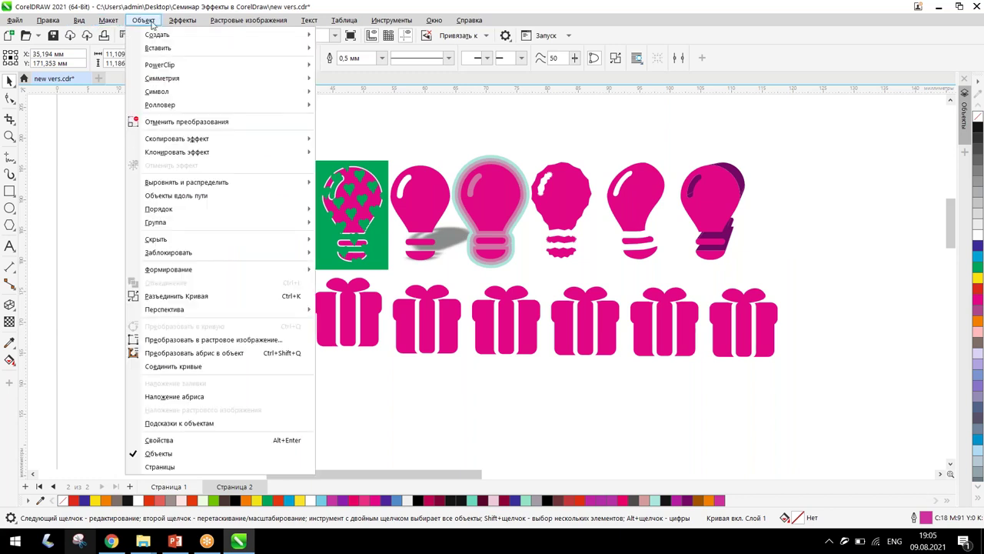
{"action": "left_click", "coordinate": [276, 355]}
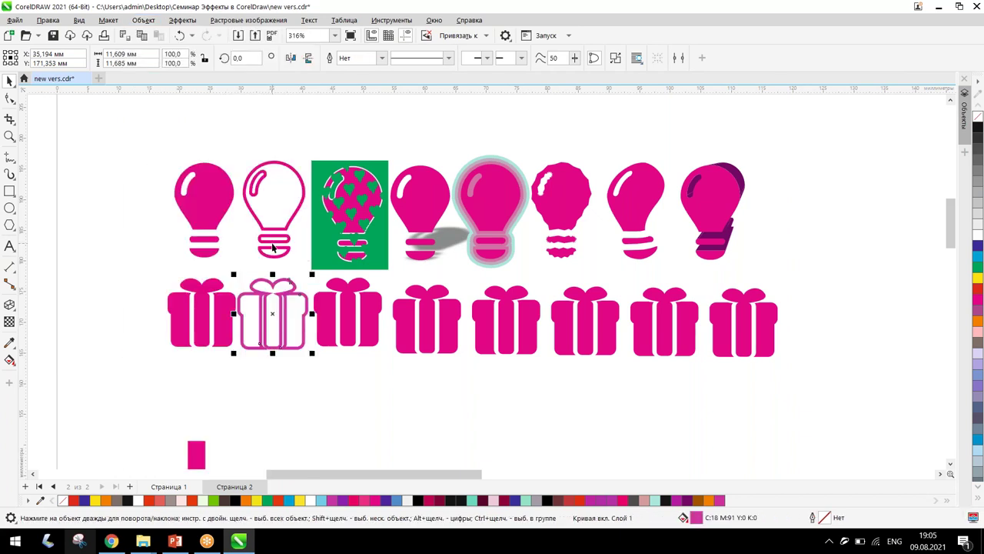
{"action": "left_click", "coordinate": [976, 302]}
{"action": "key", "text": "Escape"}
{"action": "left_click", "coordinate": [285, 321]}
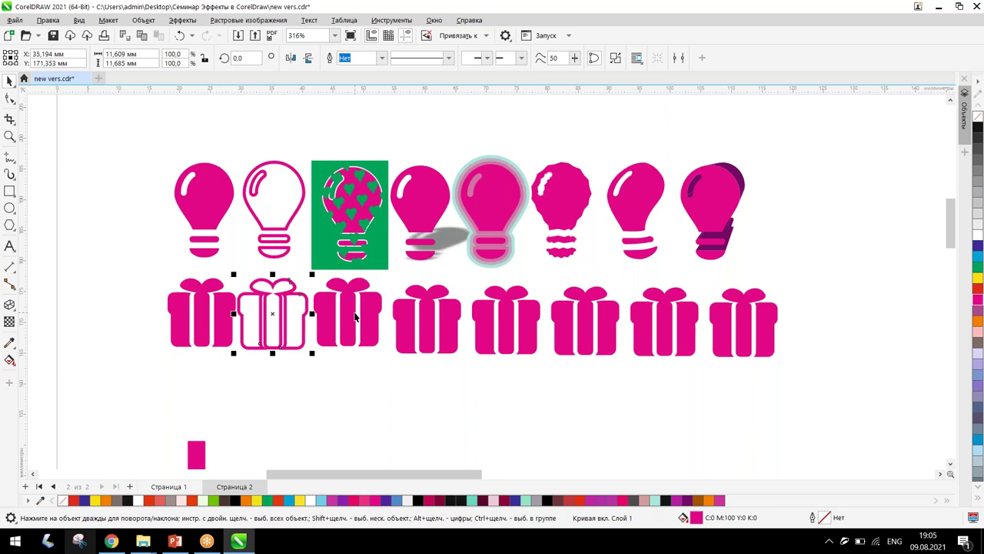
- Copy the heart-pattern transparency from the third bulb onto the third gift using the Transparency tool
{"action": "scroll", "coordinate": [555, 281], "scroll_direction": "up", "scroll_amount": 1}
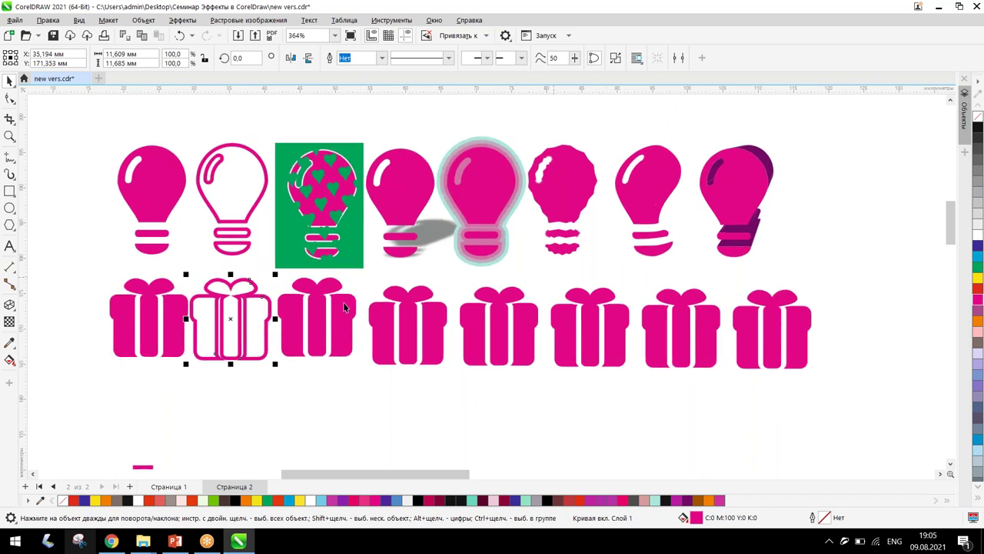
{"action": "left_click_drag", "start_coordinate": [331, 317], "coordinate": [317, 325]}
{"action": "key", "text": "Escape"}
{"action": "left_click", "coordinate": [312, 315]}
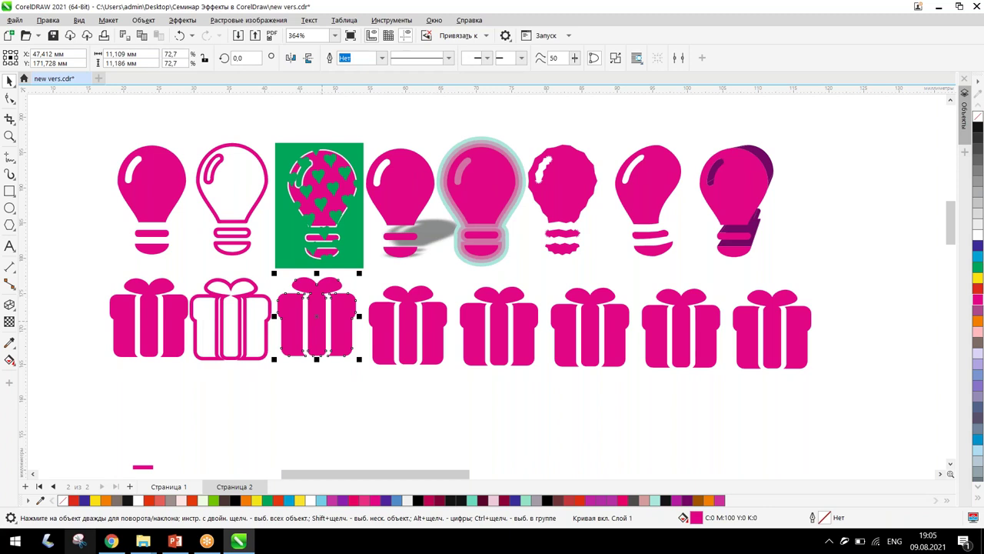
{"action": "mouse_move", "coordinate": [310, 162]}
{"action": "left_mouse_down"}
{"action": "mouse_move", "coordinate": [273, 162]}
{"action": "mouse_move", "coordinate": [233, 246]}
{"action": "mouse_move", "coordinate": [324, 311]}
{"action": "mouse_move", "coordinate": [335, 308]}
{"action": "mouse_move", "coordinate": [340, 317]}
{"action": "mouse_move", "coordinate": [297, 350]}
{"action": "left_mouse_up"}
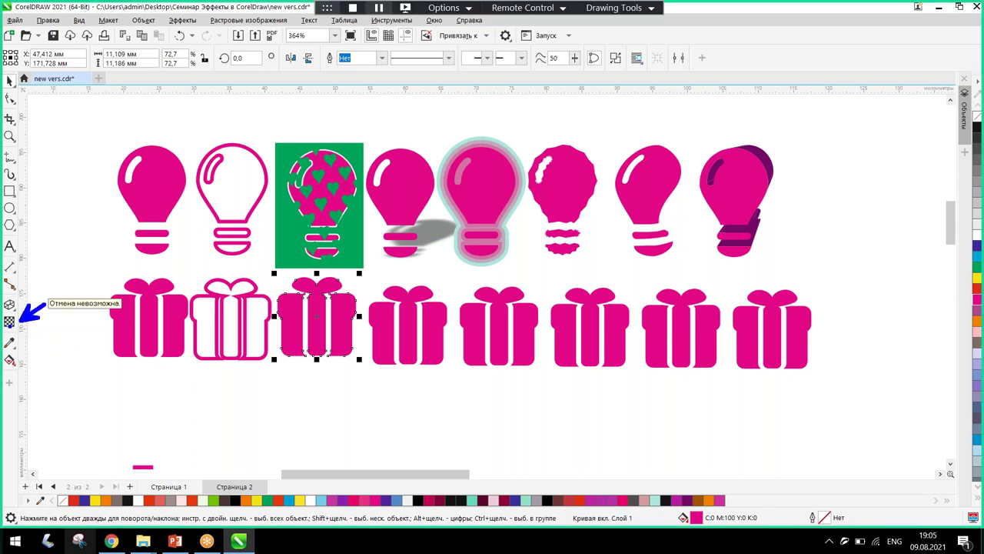
{"action": "left_click", "coordinate": [9, 323]}
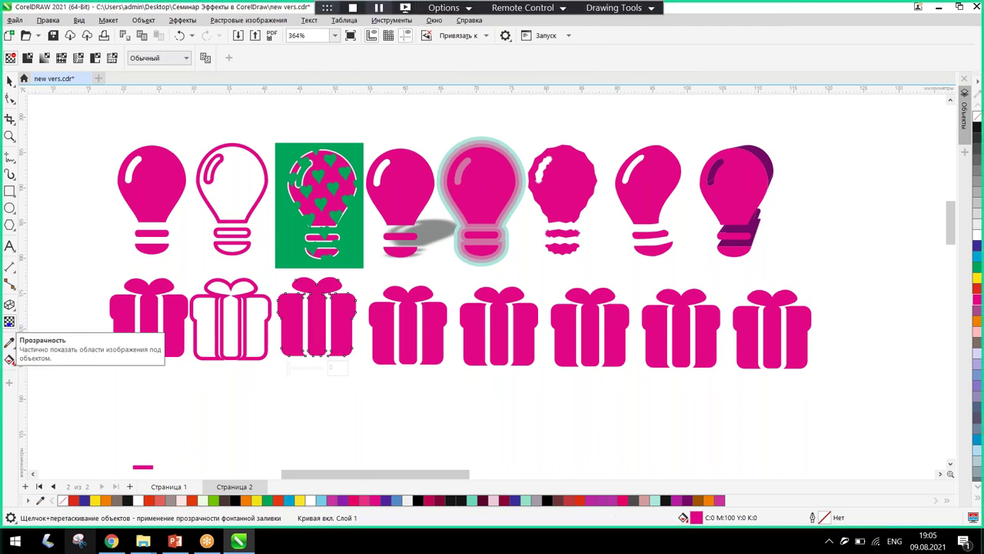
{"action": "mouse_move", "coordinate": [23, 323]}
{"action": "left_mouse_down"}
{"action": "mouse_move", "coordinate": [64, 320]}
{"action": "mouse_move", "coordinate": [79, 288]}
{"action": "mouse_move", "coordinate": [76, 352]}
{"action": "left_mouse_up"}
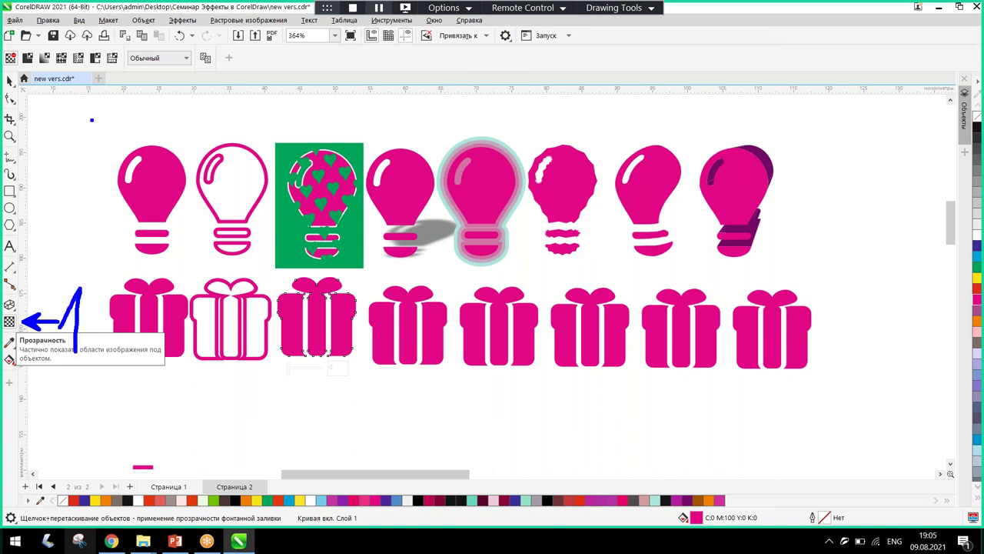
{"action": "mouse_move", "coordinate": [208, 68]}
{"action": "left_mouse_down"}
{"action": "mouse_move", "coordinate": [139, 113]}
{"action": "mouse_move", "coordinate": [237, 71]}
{"action": "mouse_move", "coordinate": [223, 87]}
{"action": "mouse_move", "coordinate": [253, 114]}
{"action": "left_mouse_up"}
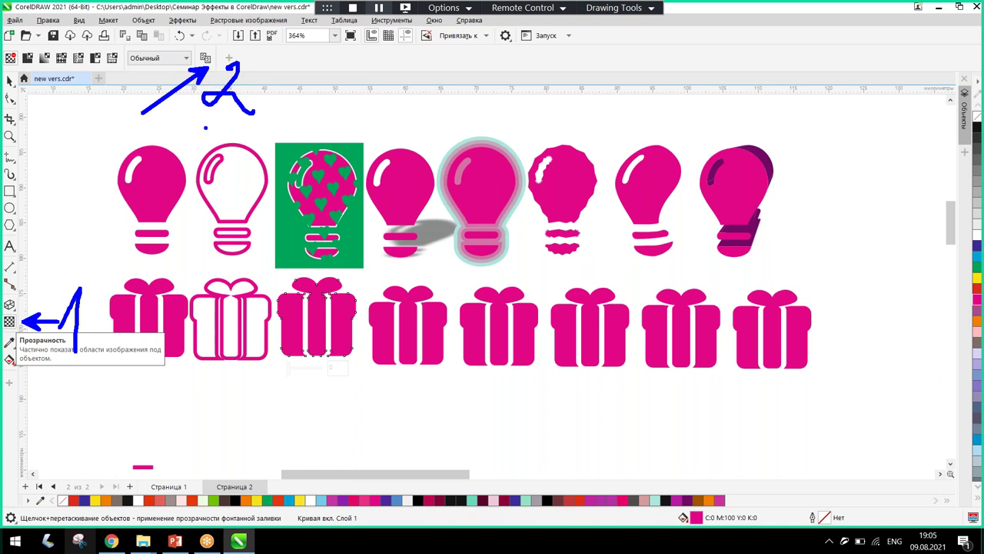
{"action": "key", "text": "Escape"}
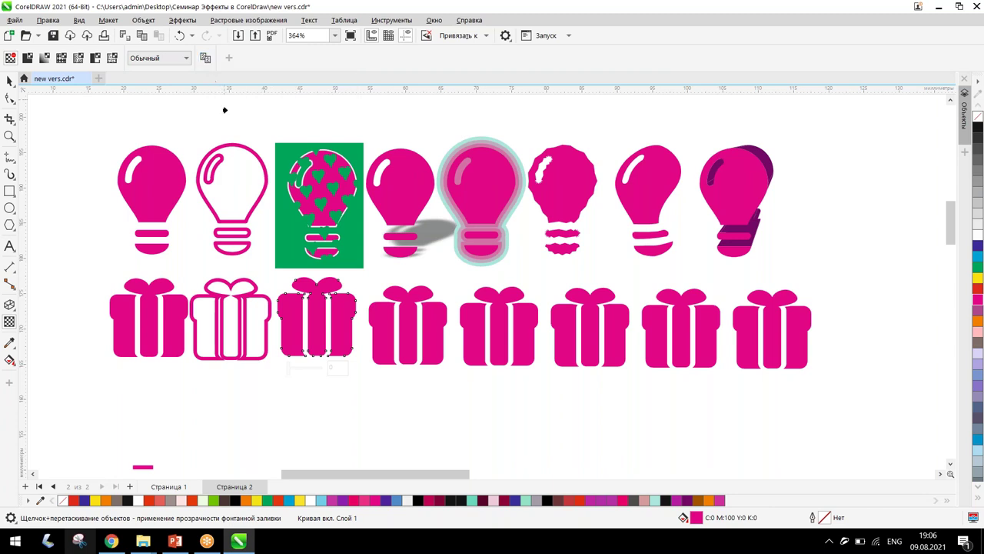
{"action": "left_click", "coordinate": [318, 189]}
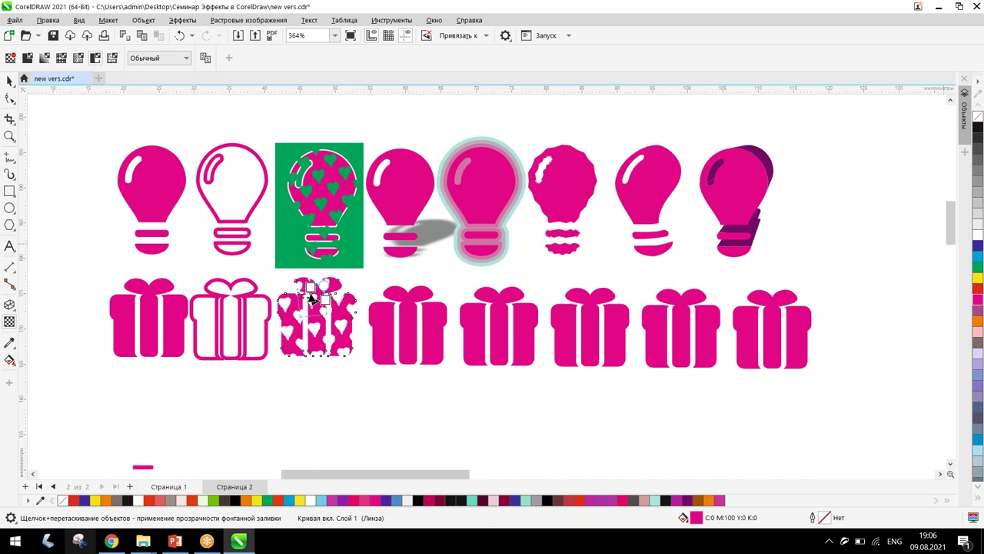
- Add a white 0.2 mm outline to the heart-patterned gift
{"action": "left_click", "coordinate": [976, 238]}
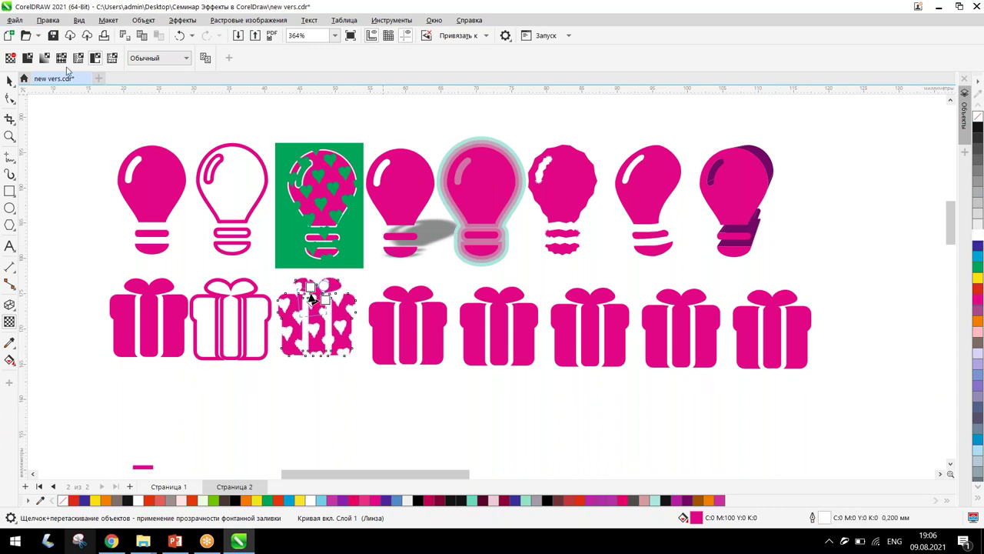
{"action": "left_click", "coordinate": [10, 81]}
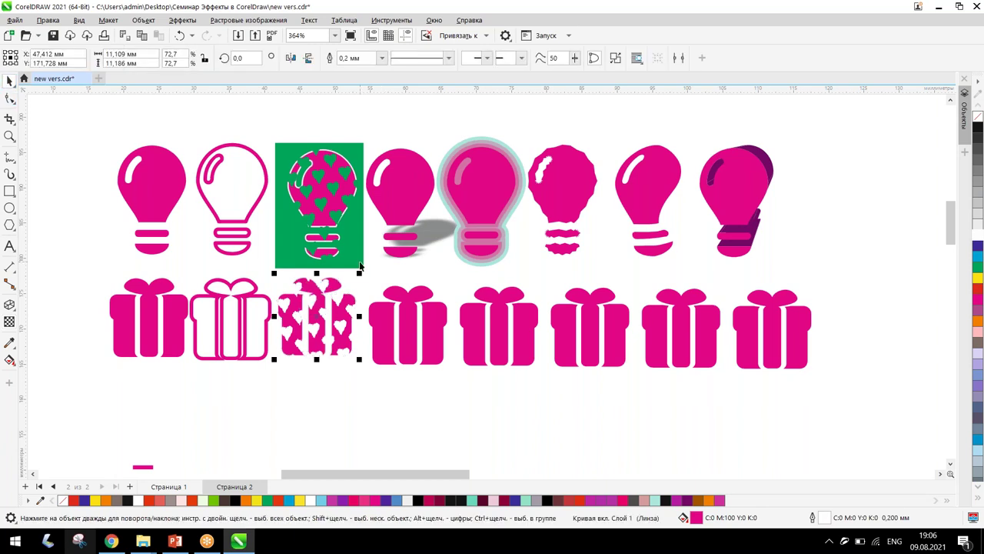
{"action": "left_click", "coordinate": [484, 198]}
- Stretch the green background rectangle down behind the third gift to a height of 32.745 mm and shift the heart-patterned gift slightly down onto it
{"action": "left_click", "coordinate": [284, 260]}
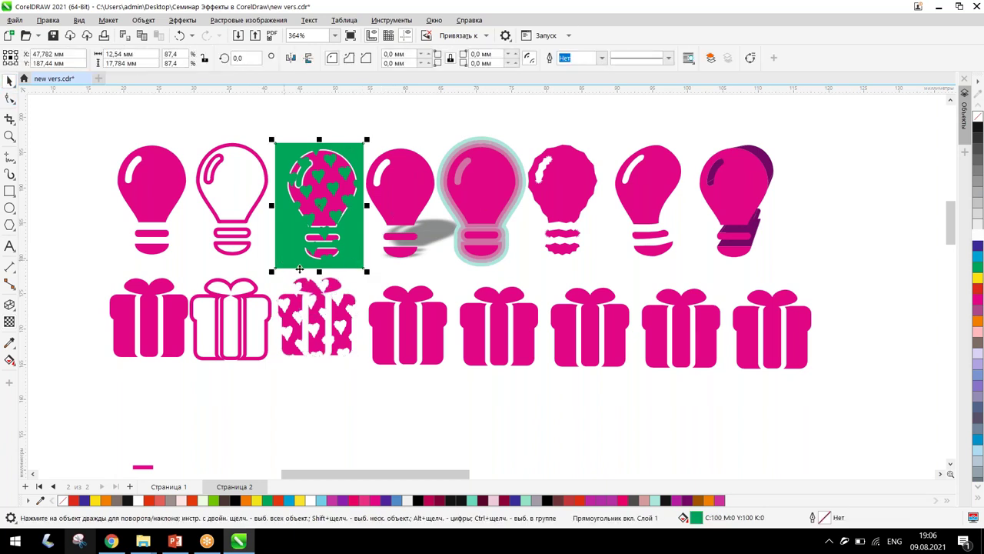
{"action": "left_click_drag", "start_coordinate": [319, 271], "coordinate": [332, 378]}
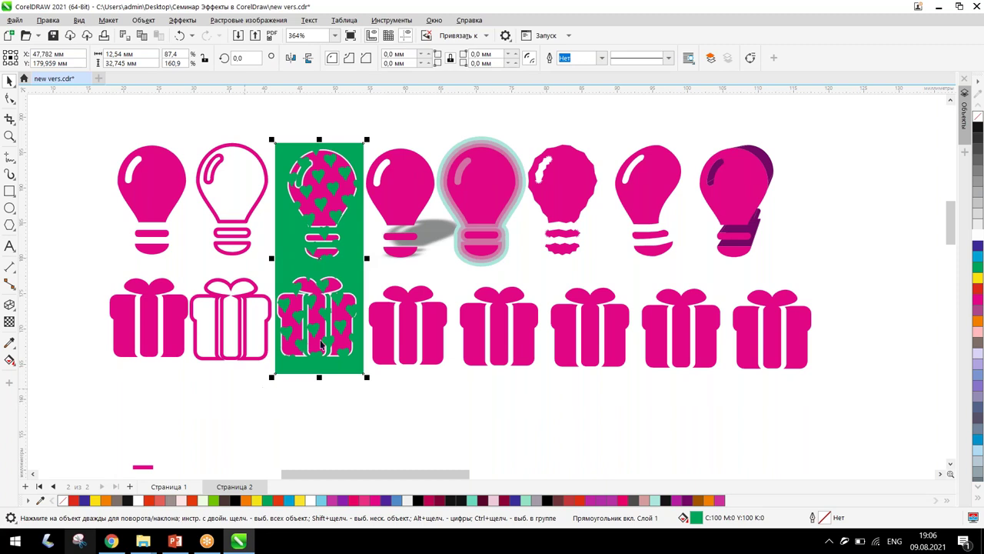
{"action": "left_click", "coordinate": [343, 329]}
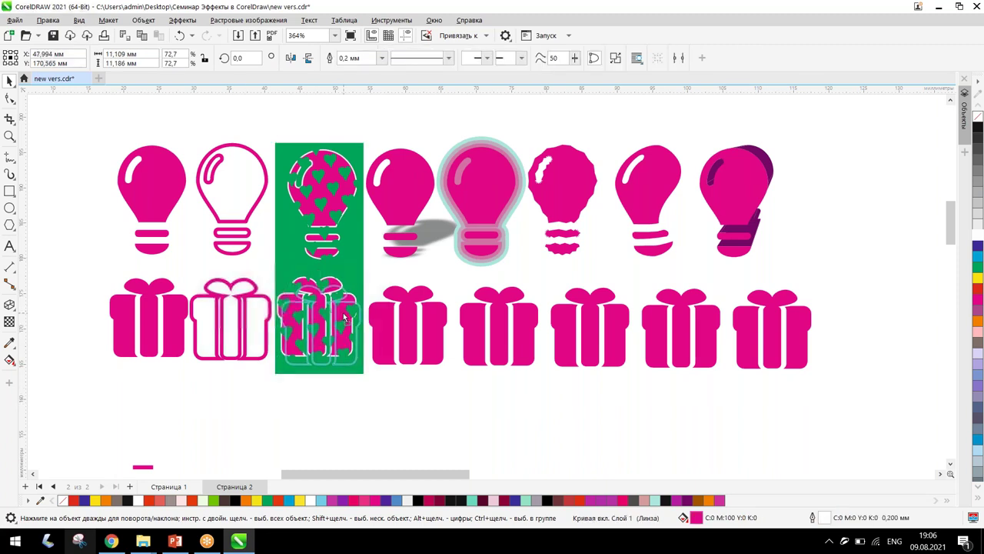
{"action": "left_click", "coordinate": [451, 395]}
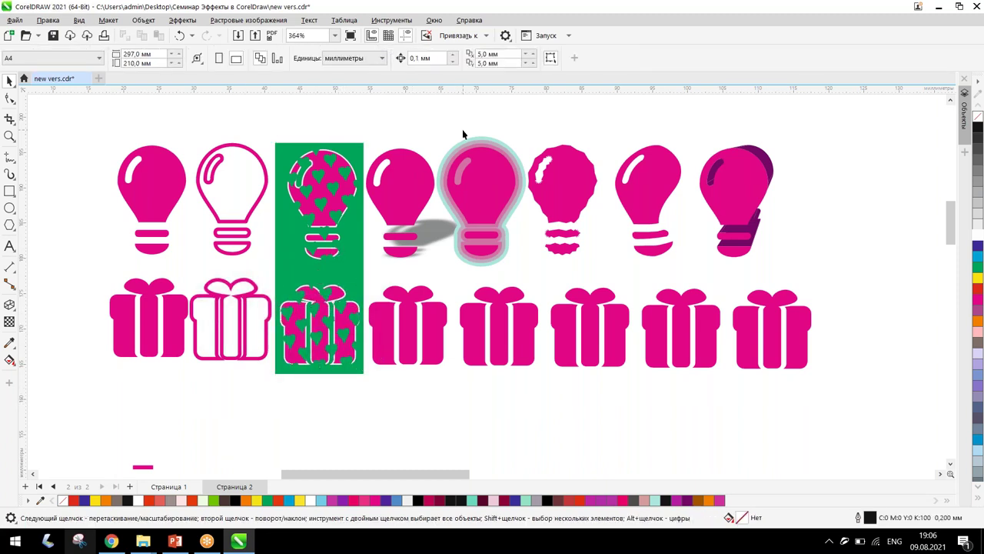
- Copy the drop shadow from the fourth bulb onto the fourth gift using the Drop Shadow tool
{"action": "left_click", "coordinate": [413, 314]}
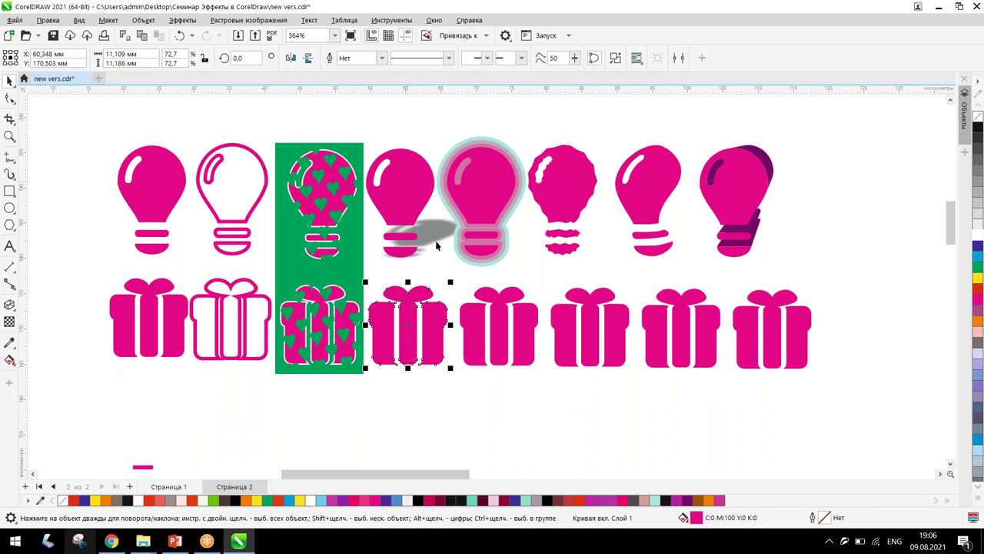
{"action": "left_click", "coordinate": [9, 306]}
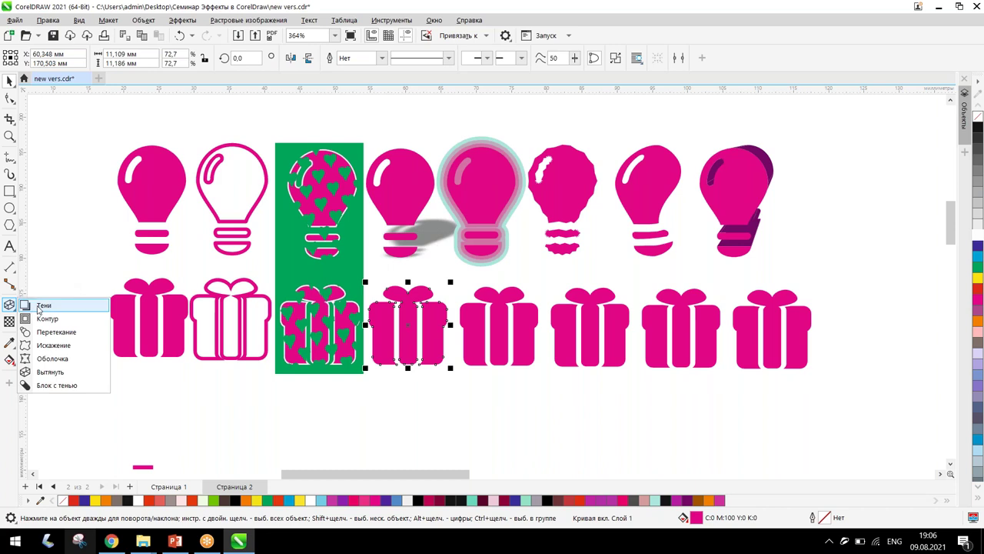
{"action": "left_click", "coordinate": [43, 305]}
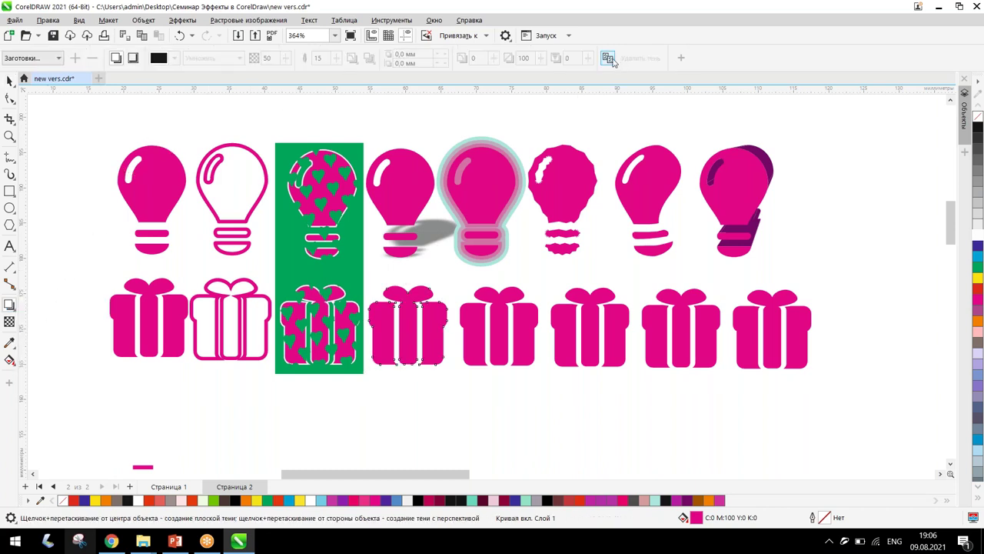
{"action": "mouse_move", "coordinate": [582, 39]}
{"action": "left_mouse_down"}
{"action": "mouse_move", "coordinate": [617, 100]}
{"action": "mouse_move", "coordinate": [631, 78]}
{"action": "left_mouse_up"}
{"action": "left_click", "coordinate": [426, 231]}
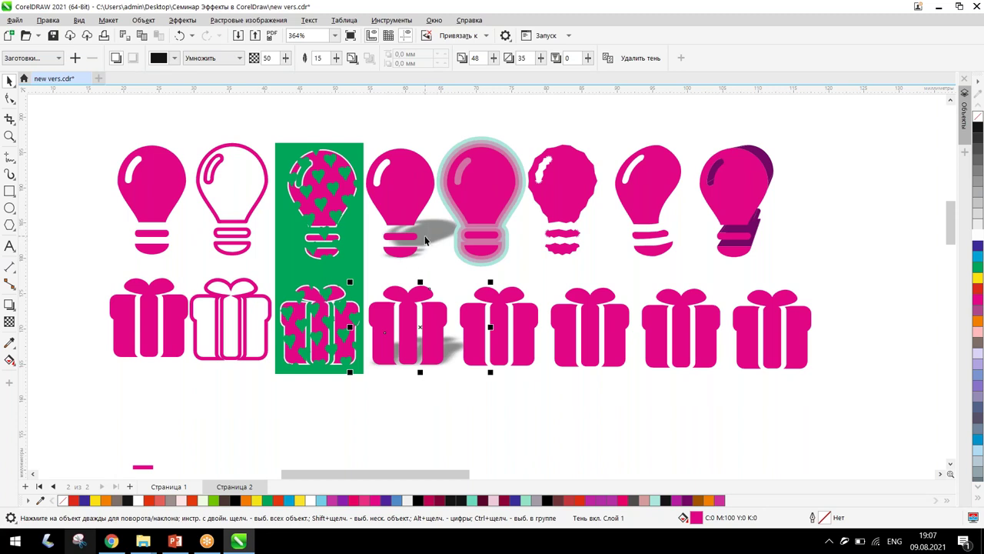
- Copy the three-step contour from the fifth bulb onto the fifth gift using the Contour tool
{"action": "left_click", "coordinate": [502, 319]}
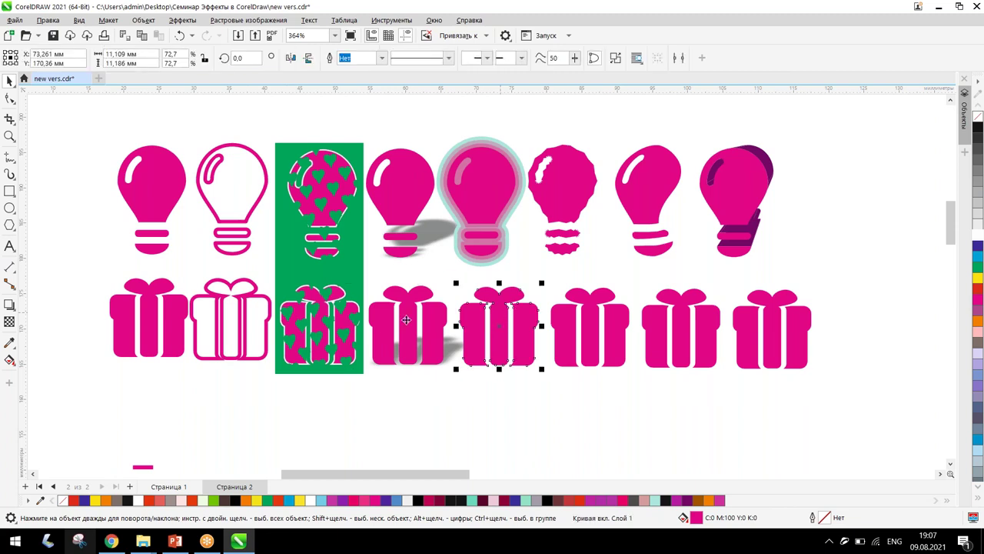
{"action": "left_click", "coordinate": [9, 306]}
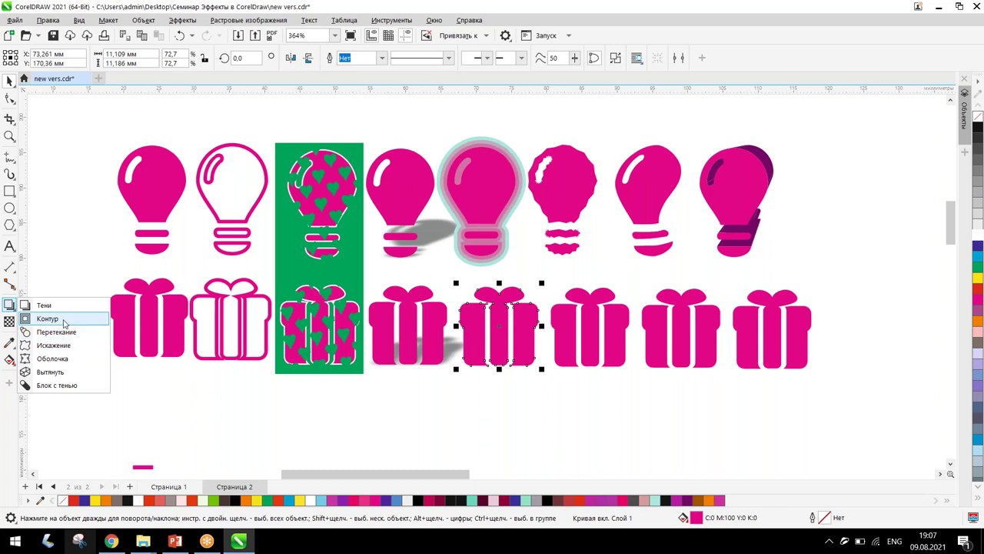
{"action": "left_click", "coordinate": [48, 318]}
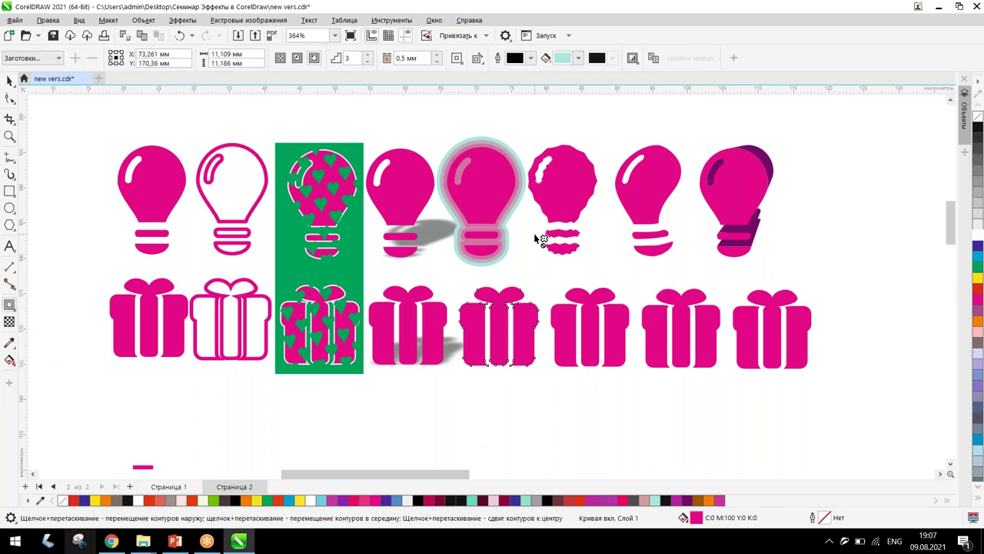
{"action": "left_click", "coordinate": [653, 59]}
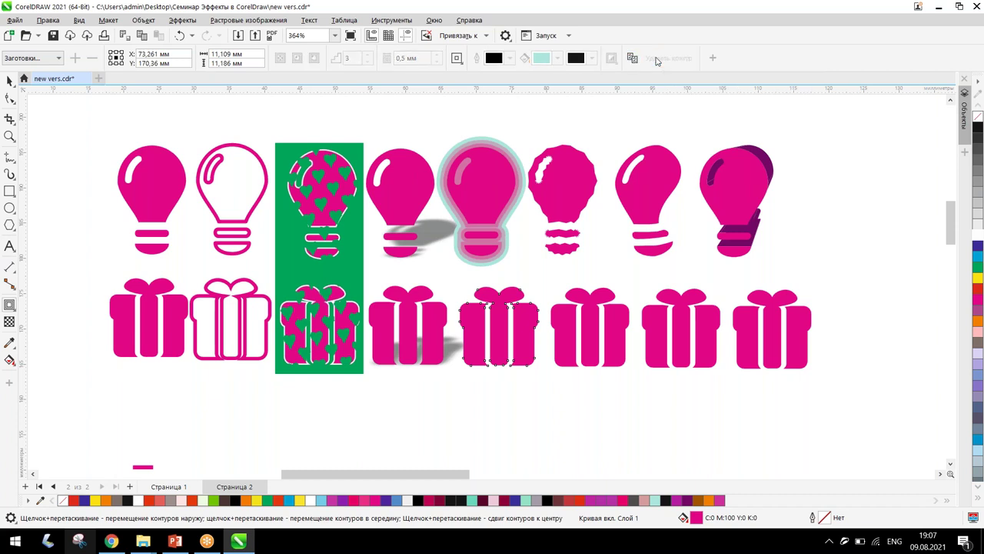
{"action": "left_click", "coordinate": [490, 143]}
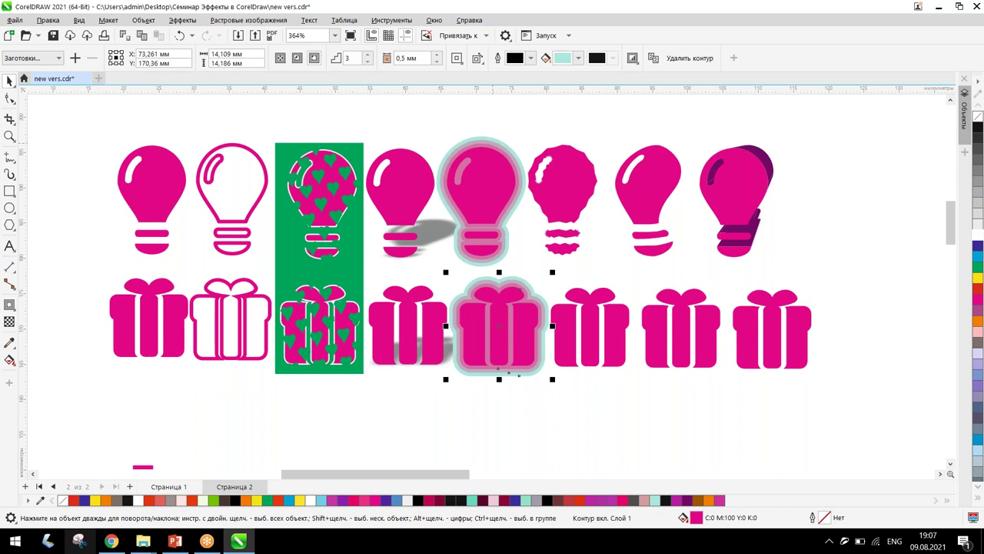
- Copy the jagged distortion from the sixth bulb onto the sixth gift using the Distort tool
{"action": "left_click", "coordinate": [595, 332]}
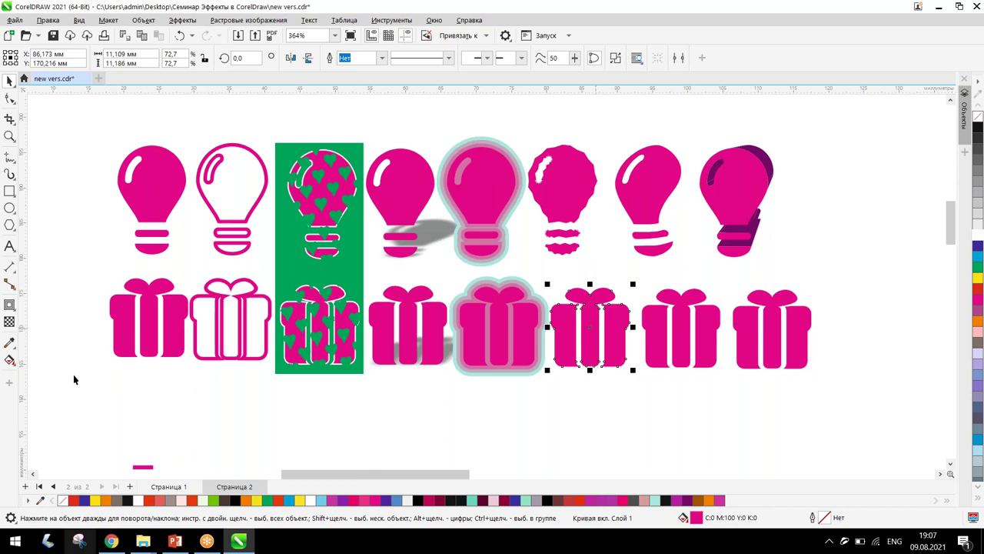
{"action": "left_click", "coordinate": [15, 310]}
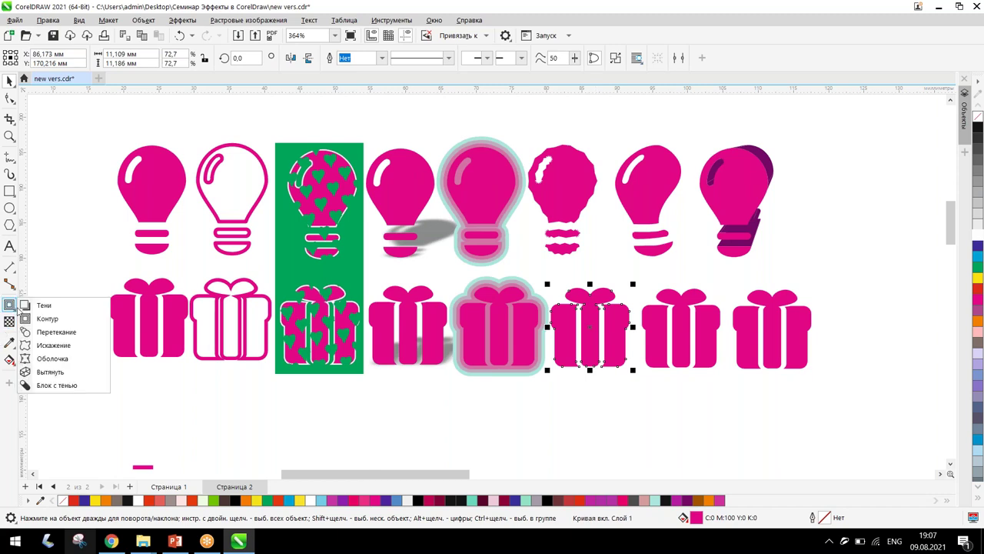
{"action": "left_click", "coordinate": [53, 346]}
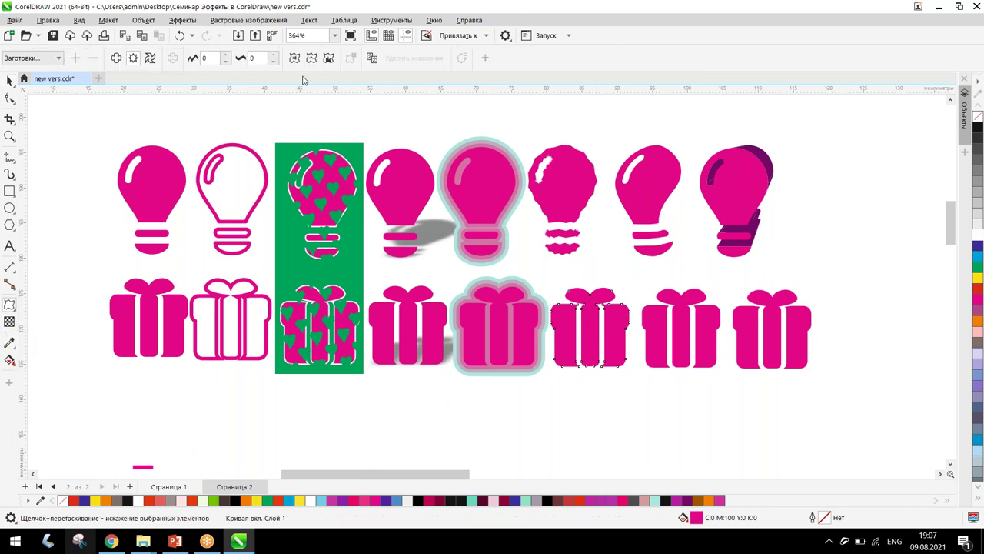
{"action": "key", "text": "Escape"}
{"action": "key", "text": "space"}
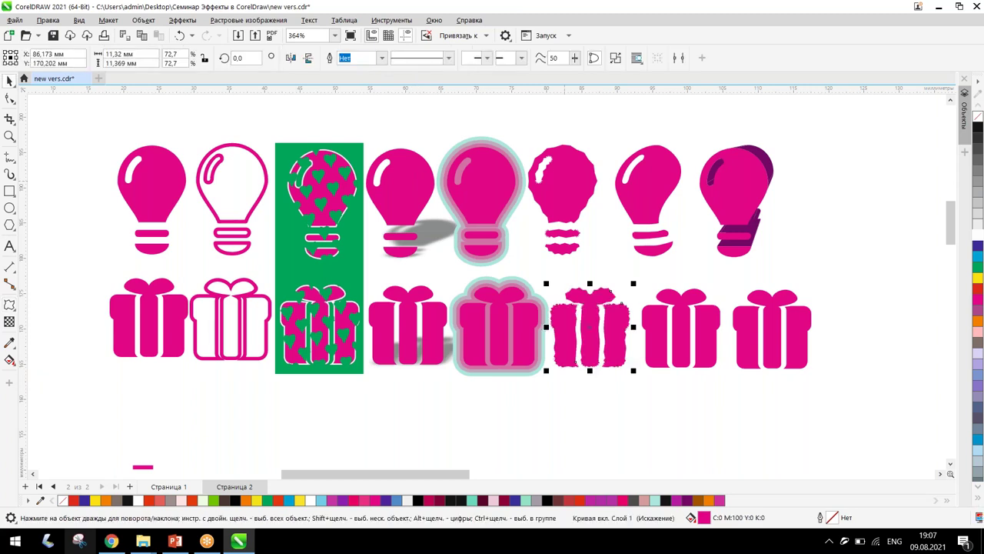
- Copy the envelope shape from the seventh bulb onto the seventh gift using the Envelope tool
{"action": "left_click", "coordinate": [667, 336]}
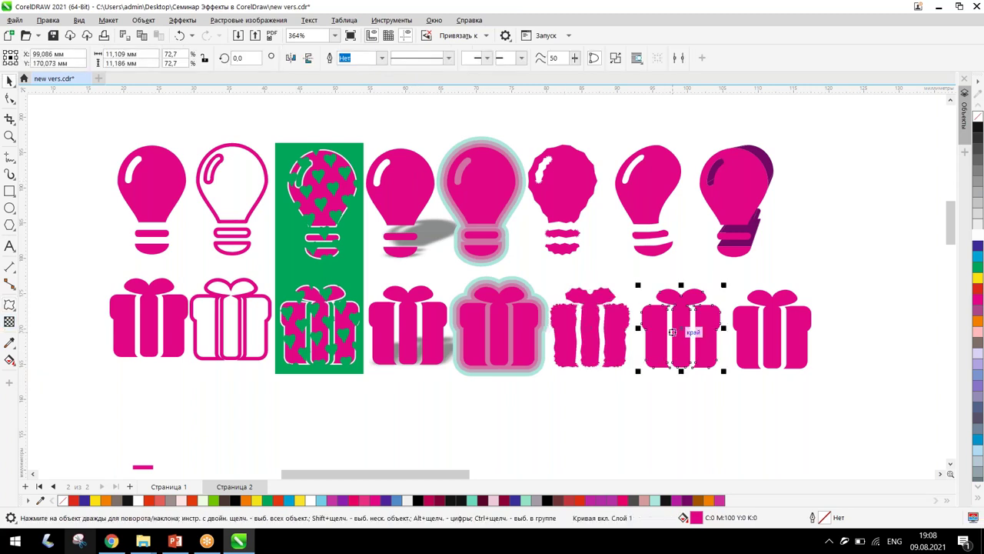
{"action": "left_click", "coordinate": [9, 306]}
{"action": "left_click", "coordinate": [8, 306]}
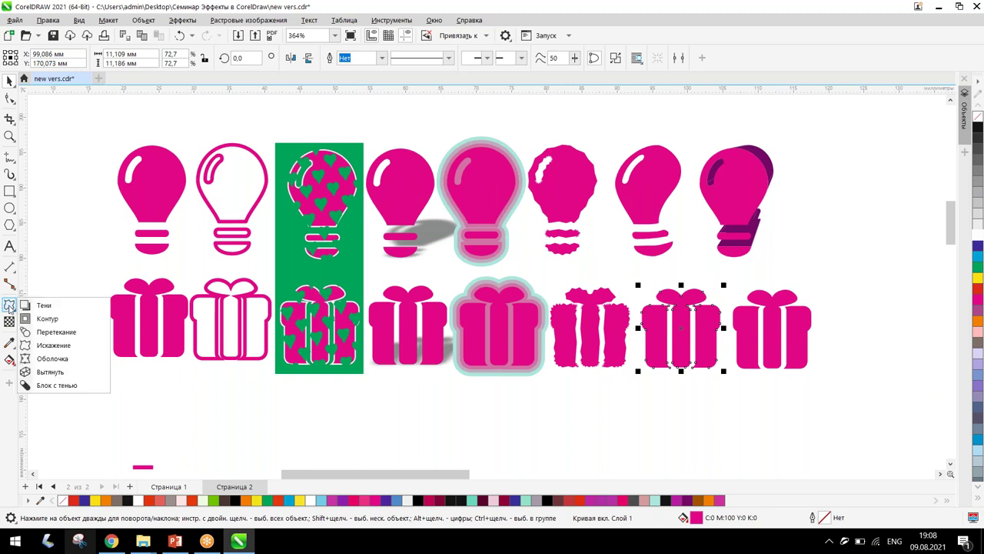
{"action": "left_click", "coordinate": [51, 359]}
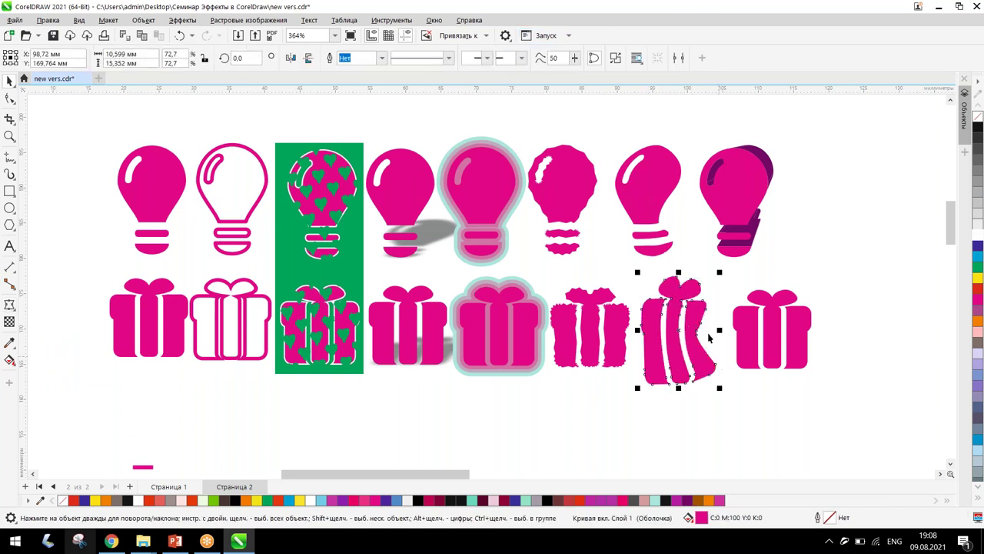
- Move the middle envelope node on the seventh gift's right side outward to soften the bend
{"action": "key", "text": "space"}
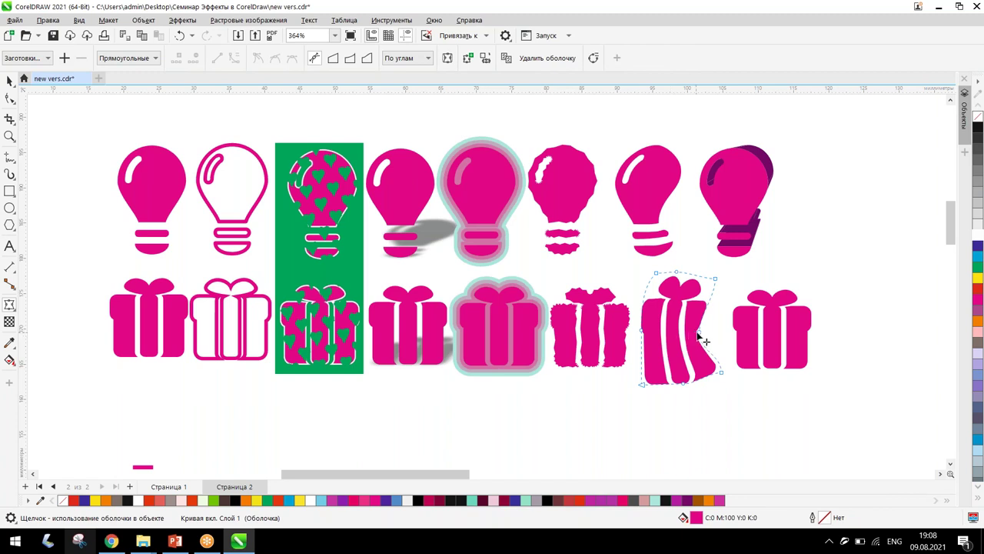
{"action": "left_click_drag", "start_coordinate": [701, 335], "coordinate": [711, 336]}
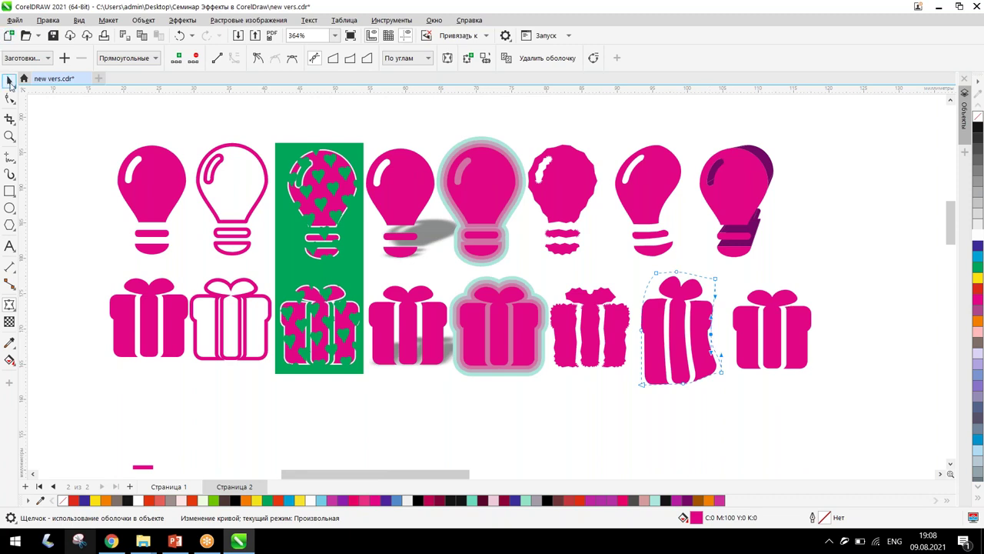
{"action": "left_click", "coordinate": [9, 82]}
- Copy the extrusion from the eighth bulb onto the last gift using the Extrude tool, picking the bulb's extruded side as the source
{"action": "left_click", "coordinate": [764, 330]}
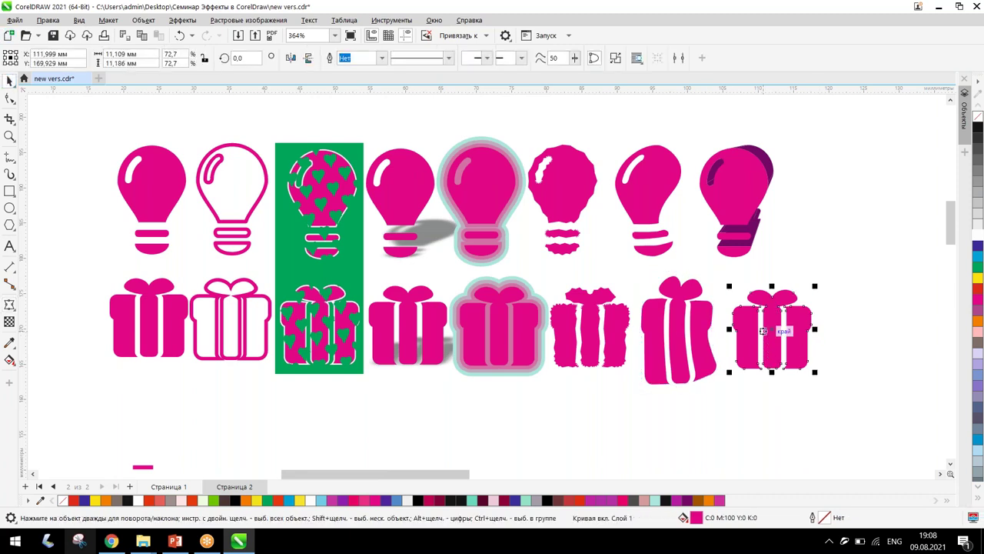
{"action": "left_click", "coordinate": [9, 306]}
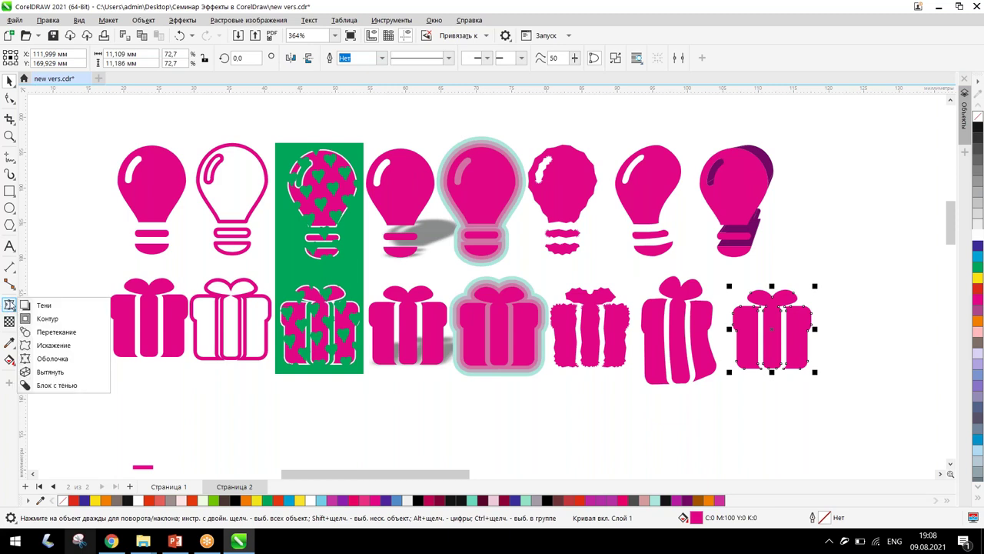
{"action": "left_click", "coordinate": [51, 372]}
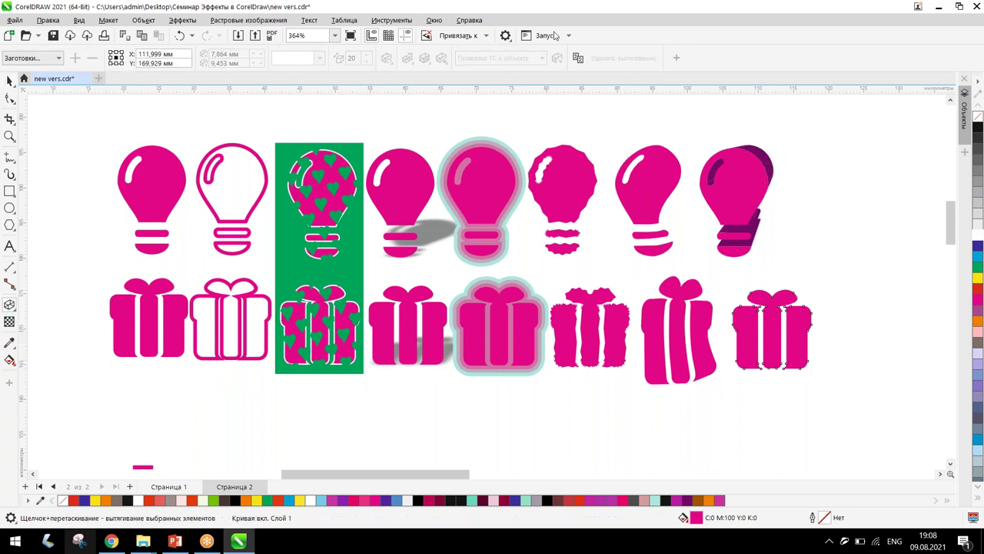
{"action": "left_click", "coordinate": [576, 59]}
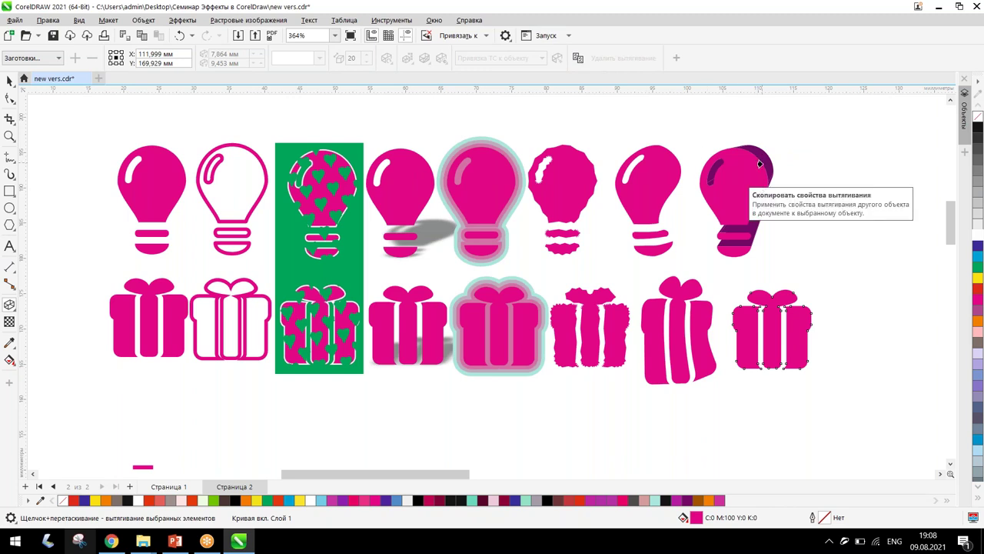
{"action": "left_click", "coordinate": [790, 249]}
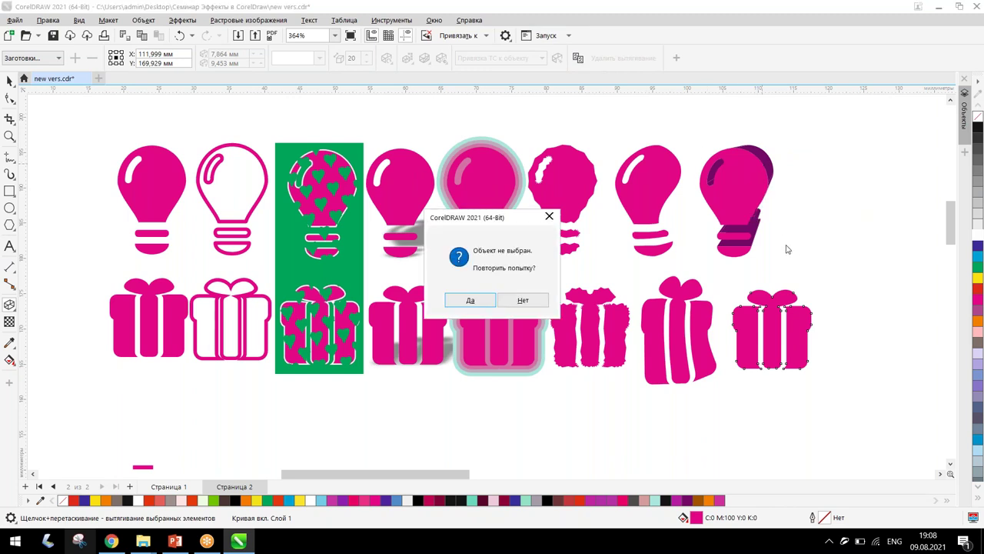
{"action": "left_click", "coordinate": [471, 301]}
{"action": "left_click", "coordinate": [743, 193]}
{"action": "left_click", "coordinate": [465, 300]}
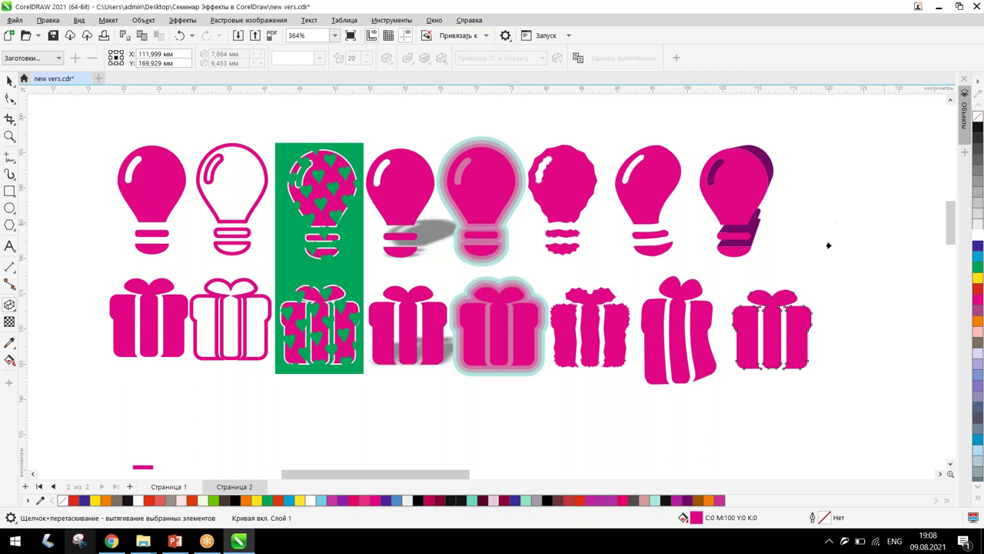
{"action": "left_click", "coordinate": [758, 157]}
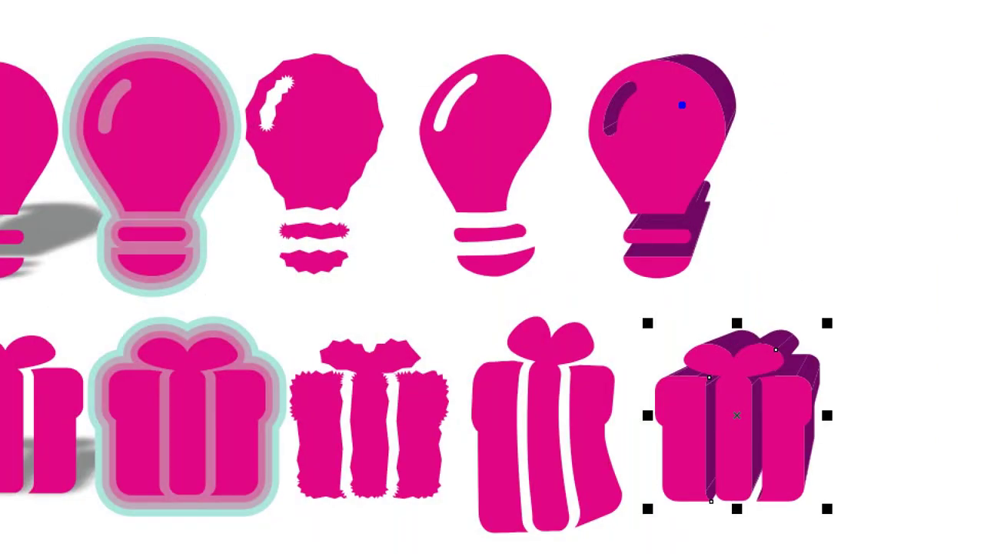
{"action": "mouse_move", "coordinate": [650, 119]}
{"action": "left_mouse_down"}
{"action": "mouse_move", "coordinate": [671, 165]}
{"action": "mouse_move", "coordinate": [641, 157]}
{"action": "mouse_move", "coordinate": [724, 94]}
{"action": "left_mouse_up"}
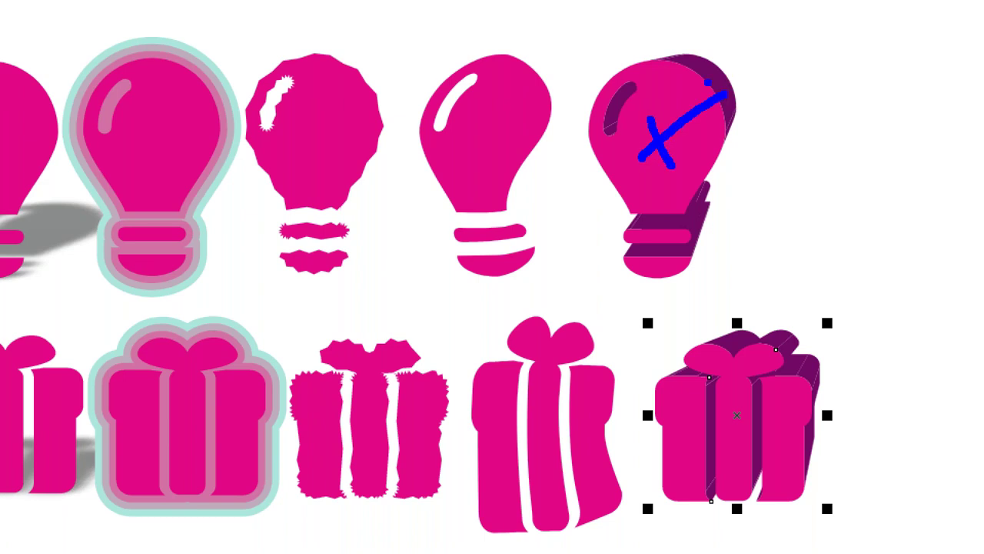
{"action": "left_click_drag", "start_coordinate": [776, 40], "coordinate": [723, 77]}
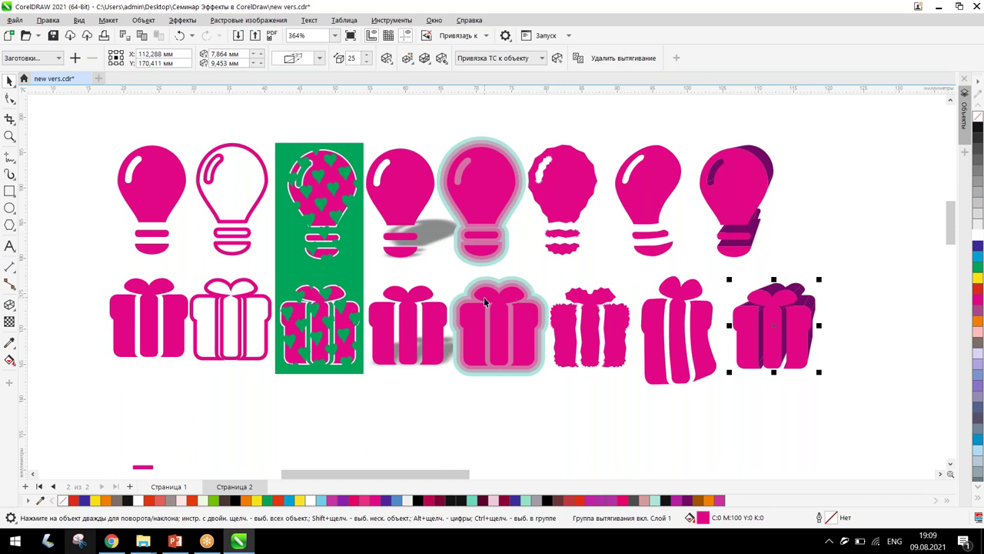
- Copy the extrusion from the last gift onto the "Icons" text using the Extrude tool
{"action": "scroll", "coordinate": [484, 302], "scroll_direction": "down", "scroll_amount": 4}
{"action": "scroll", "coordinate": [448, 376], "scroll_direction": "up", "scroll_amount": 3}
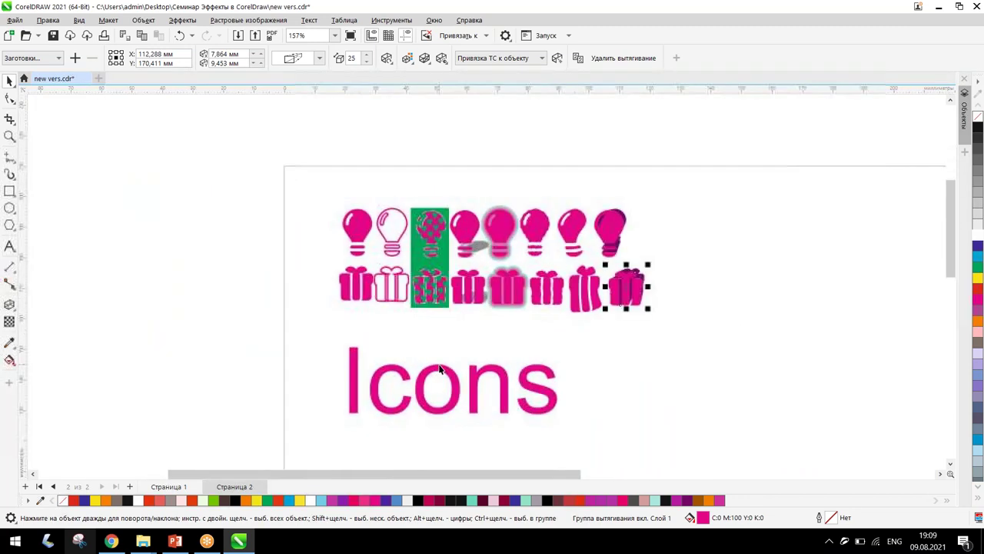
{"action": "left_click", "coordinate": [452, 374]}
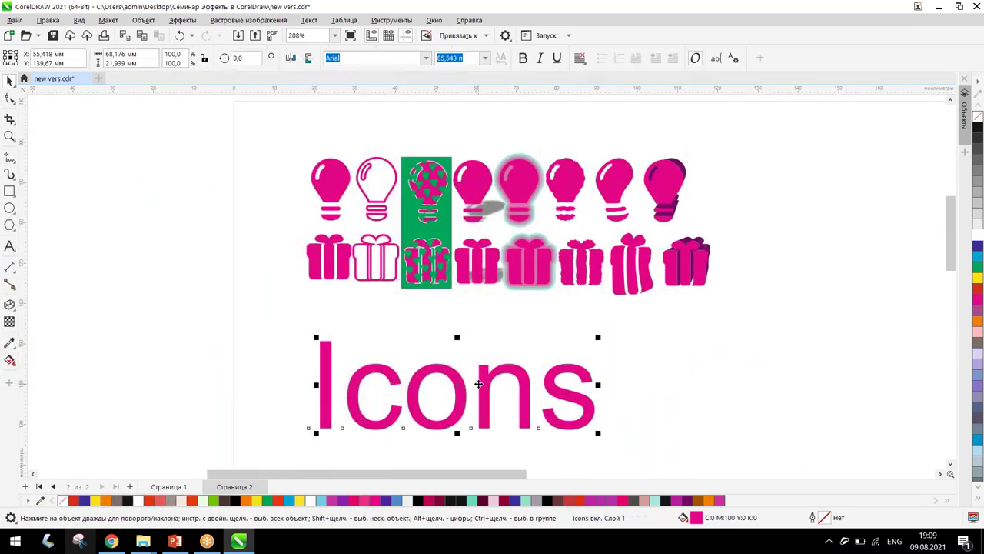
{"action": "left_click", "coordinate": [9, 304]}
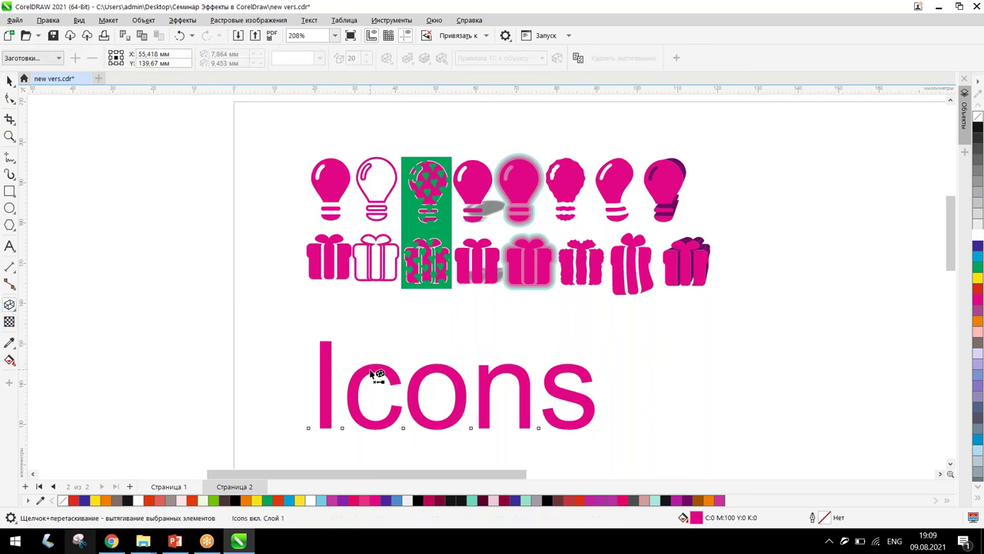
{"action": "left_click", "coordinate": [11, 308]}
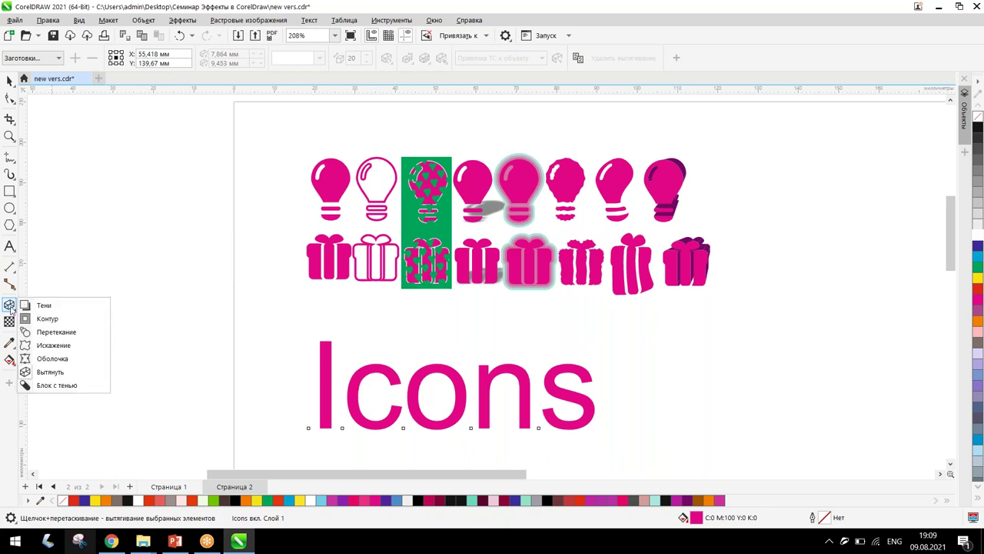
{"action": "left_click", "coordinate": [49, 372]}
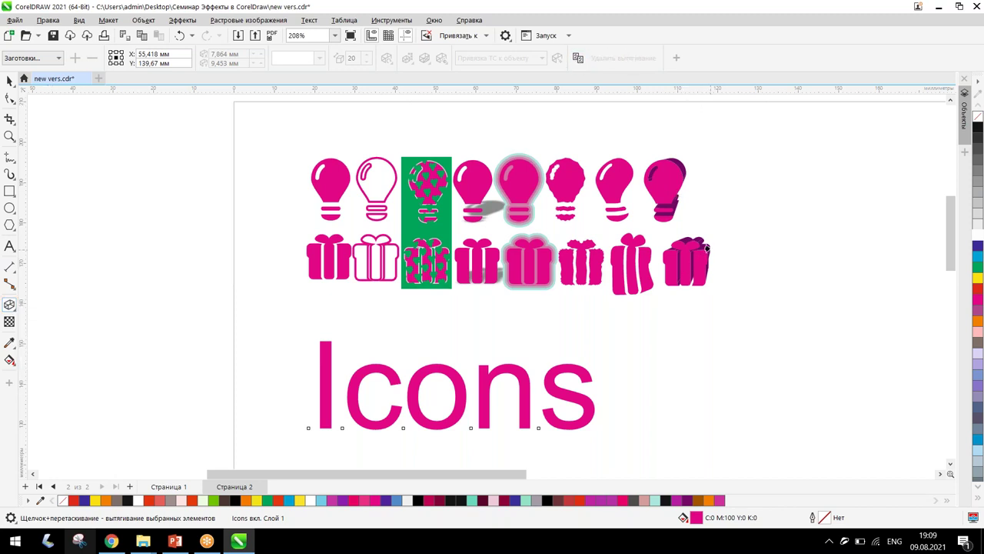
{"action": "left_click", "coordinate": [701, 246]}
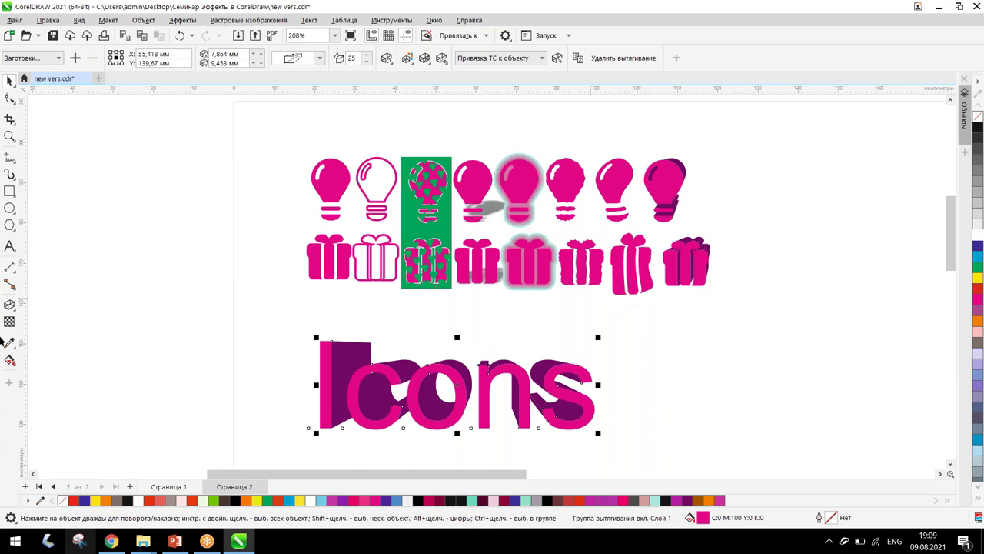
- Try copying the contour from the fifth bulb onto the extruded "Icons" text, and undo it
{"action": "left_click", "coordinate": [9, 305]}
{"action": "left_click", "coordinate": [9, 304]}
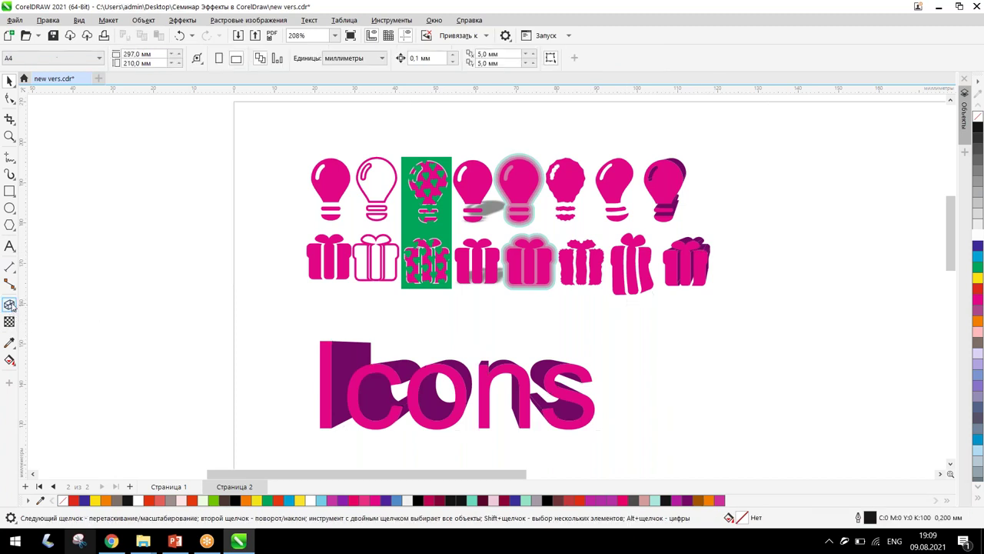
{"action": "left_click", "coordinate": [9, 304]}
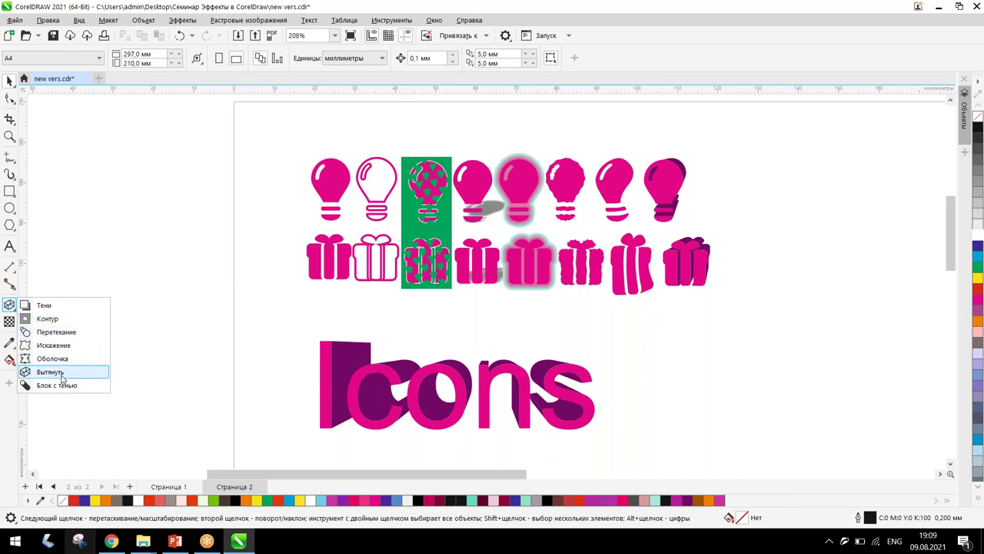
{"action": "left_click", "coordinate": [68, 359]}
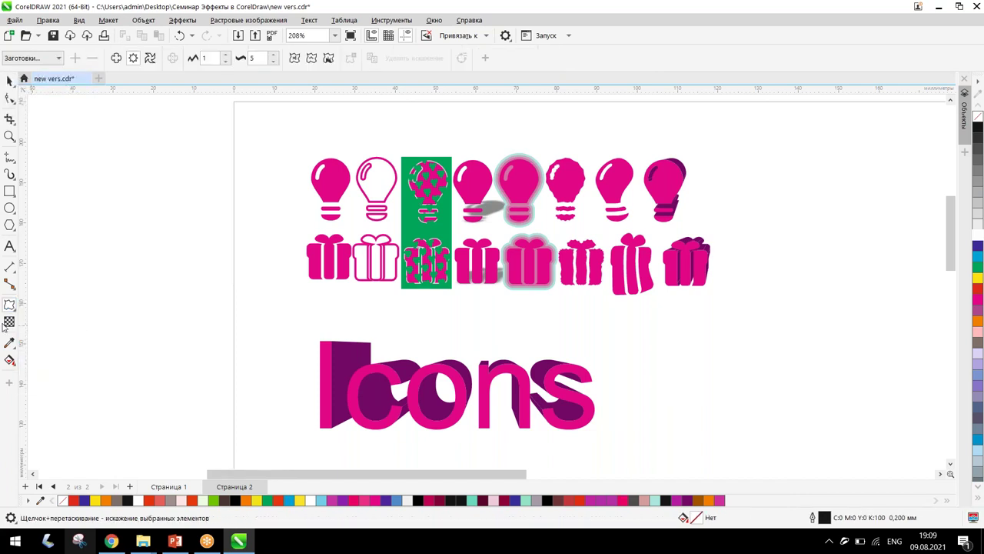
{"action": "left_click", "coordinate": [10, 306]}
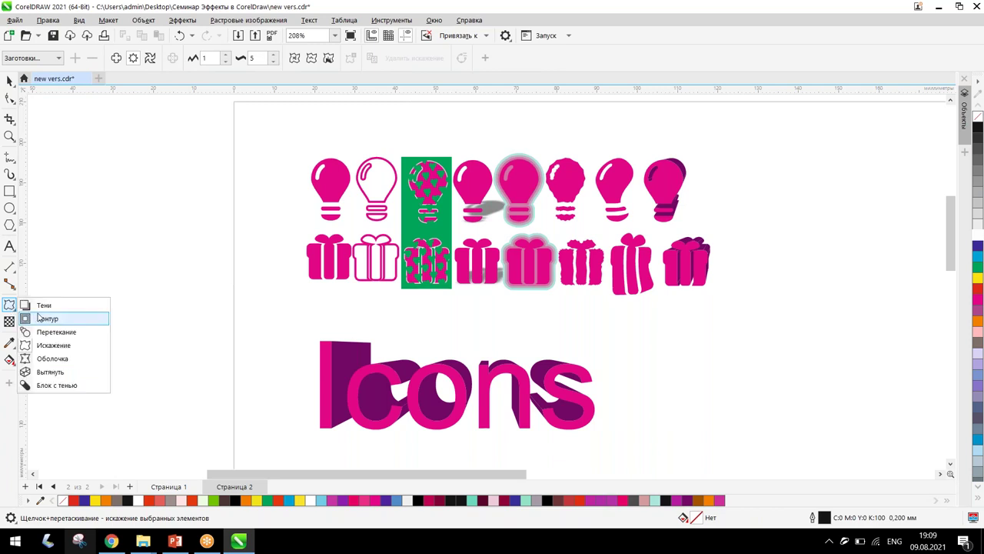
{"action": "left_click", "coordinate": [45, 318]}
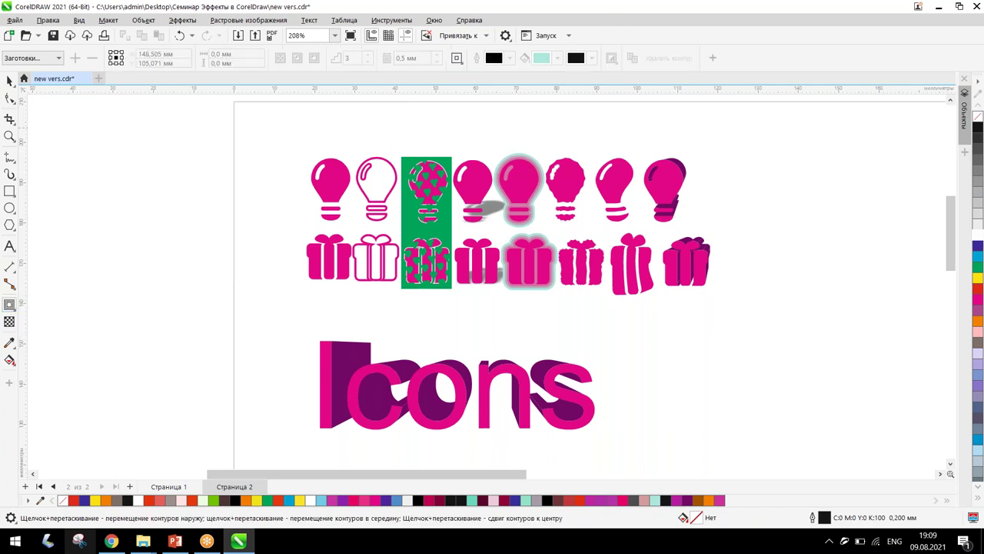
{"action": "left_click", "coordinate": [523, 376]}
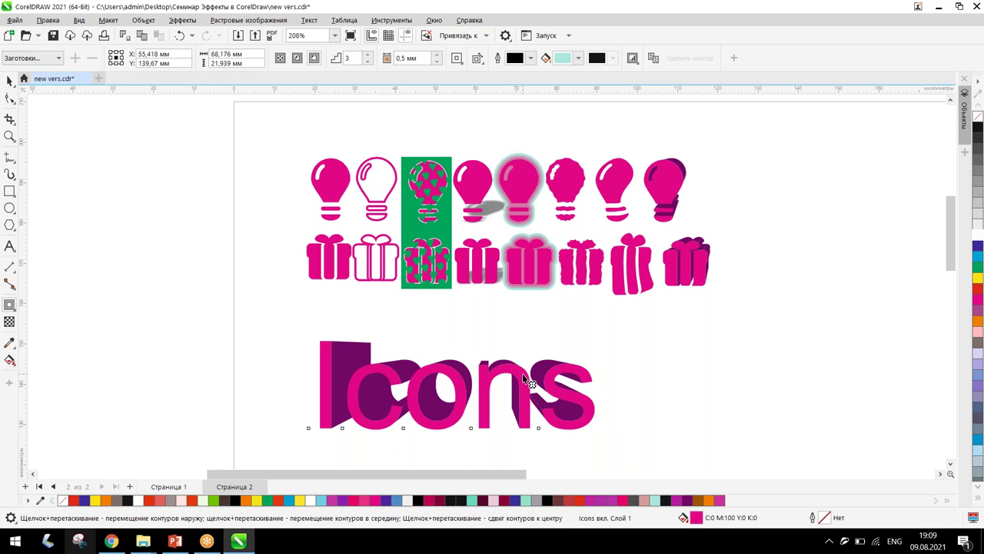
{"action": "left_click", "coordinate": [654, 59]}
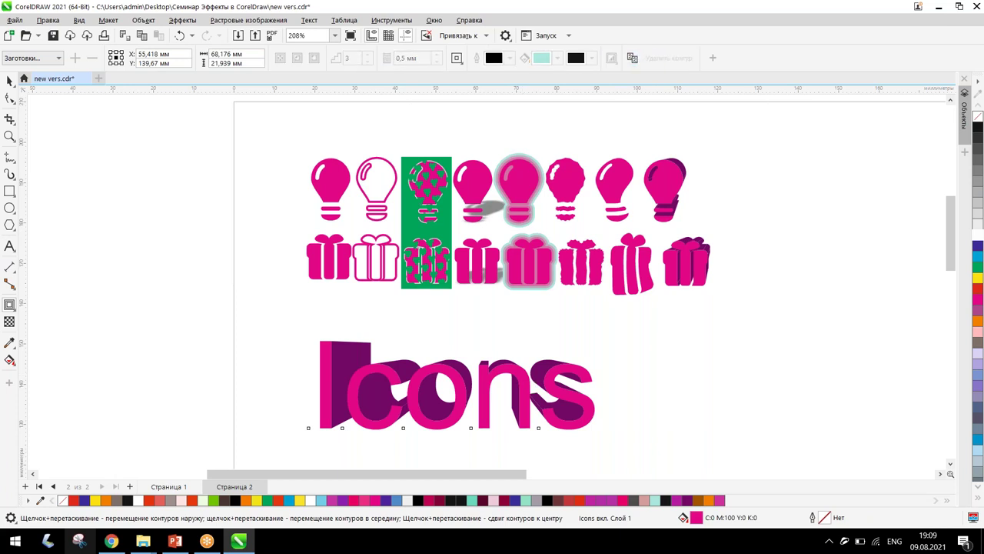
{"action": "left_click", "coordinate": [527, 159]}
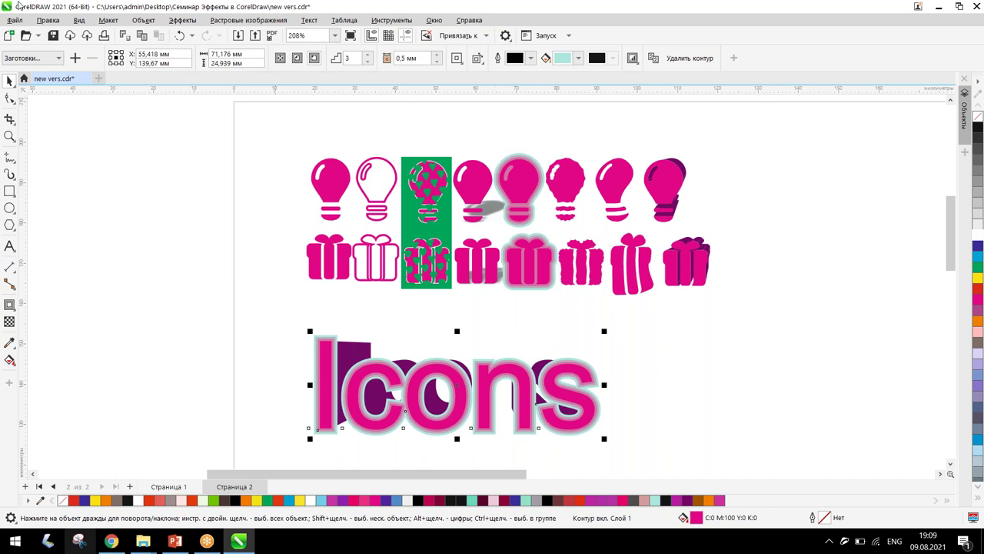
{"action": "left_click", "coordinate": [188, 40]}
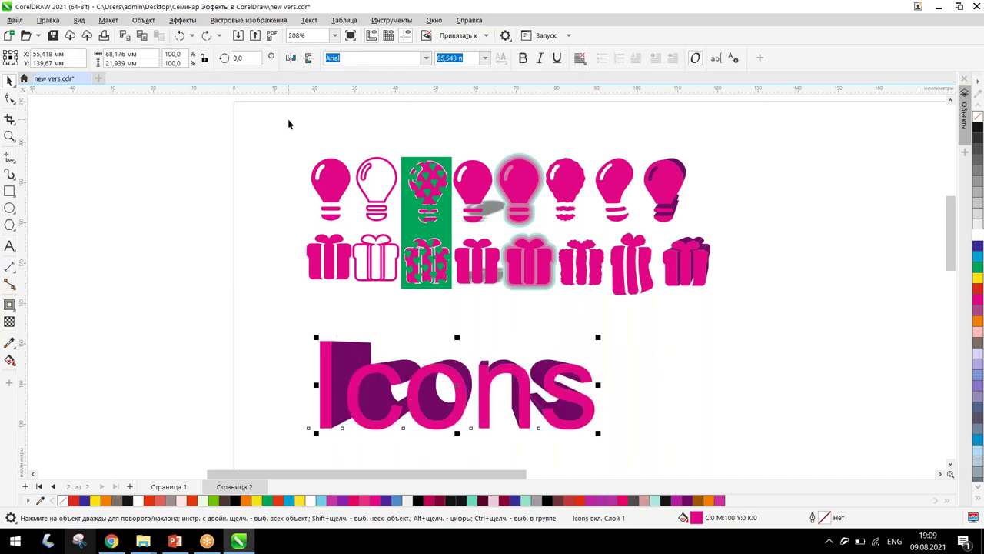
- Move the extruded bulb and the extruded gift out of their rows and line them up after the "Icons" text
{"action": "scroll", "coordinate": [388, 452], "scroll_direction": "up", "scroll_amount": 3}
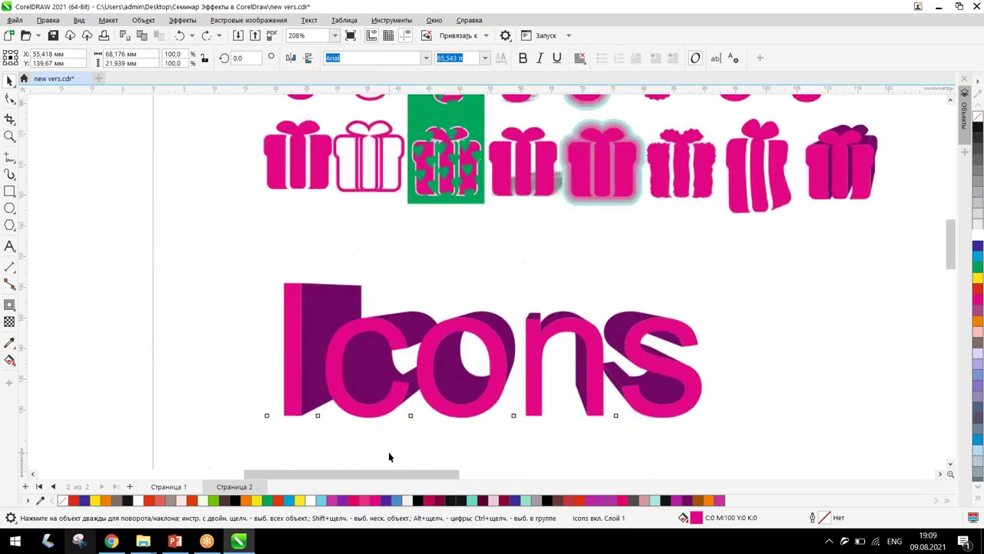
{"action": "scroll", "coordinate": [443, 462], "scroll_direction": "down", "scroll_amount": 4}
{"action": "scroll", "coordinate": [442, 460], "scroll_direction": "up", "scroll_amount": 2}
{"action": "scroll", "coordinate": [446, 458], "scroll_direction": "up", "scroll_amount": 2}
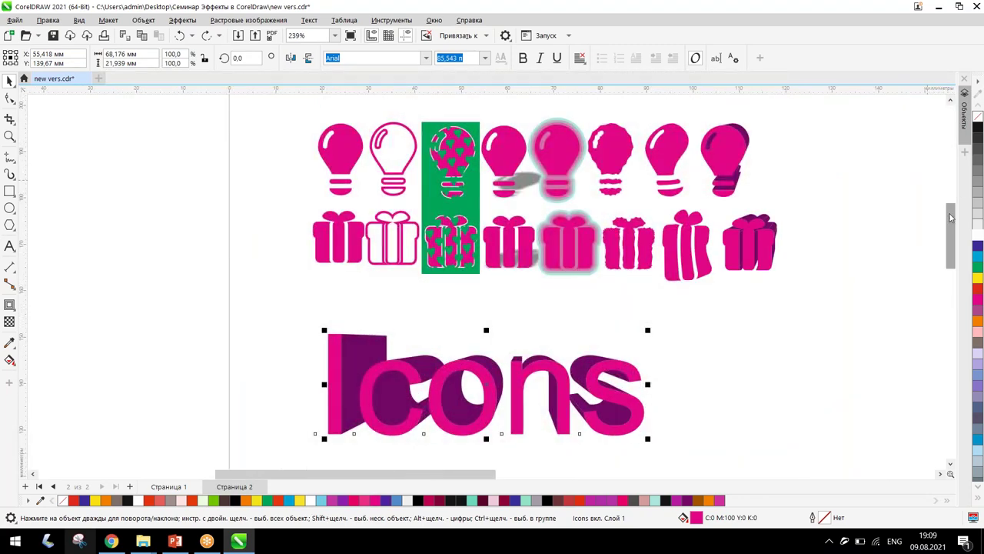
{"action": "scroll", "coordinate": [950, 218], "scroll_direction": "down", "scroll_amount": 2}
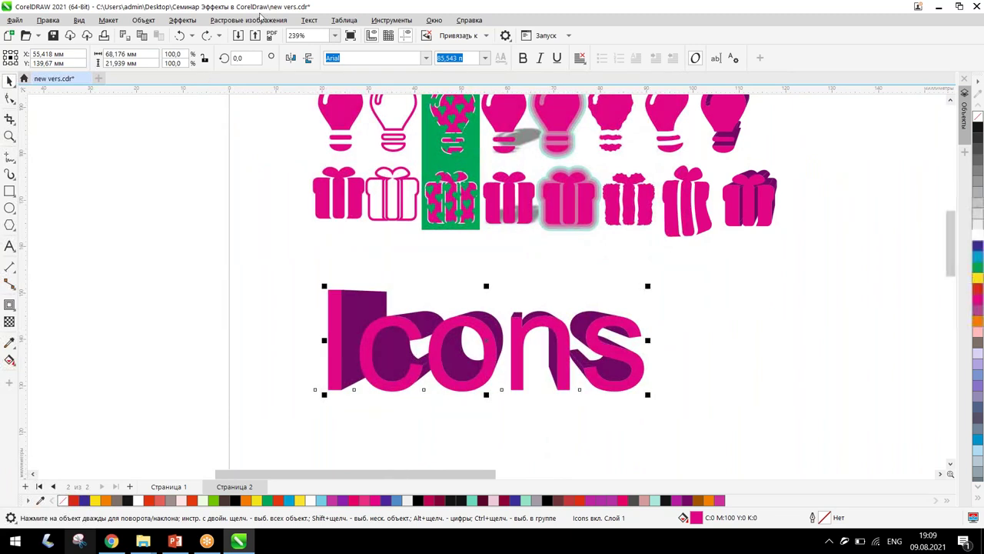
{"action": "left_click", "coordinate": [723, 116]}
{"action": "left_click_drag", "start_coordinate": [723, 116], "coordinate": [687, 332]}
{"action": "left_click_drag", "start_coordinate": [756, 199], "coordinate": [762, 349]}
{"action": "left_click", "coordinate": [859, 358]}
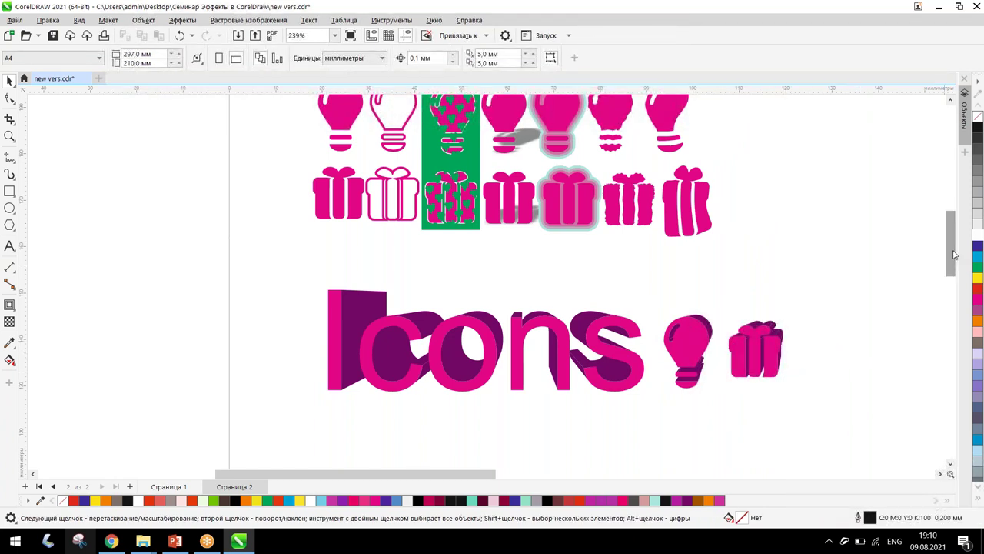
{"action": "left_click_drag", "start_coordinate": [953, 254], "coordinate": [957, 281]}
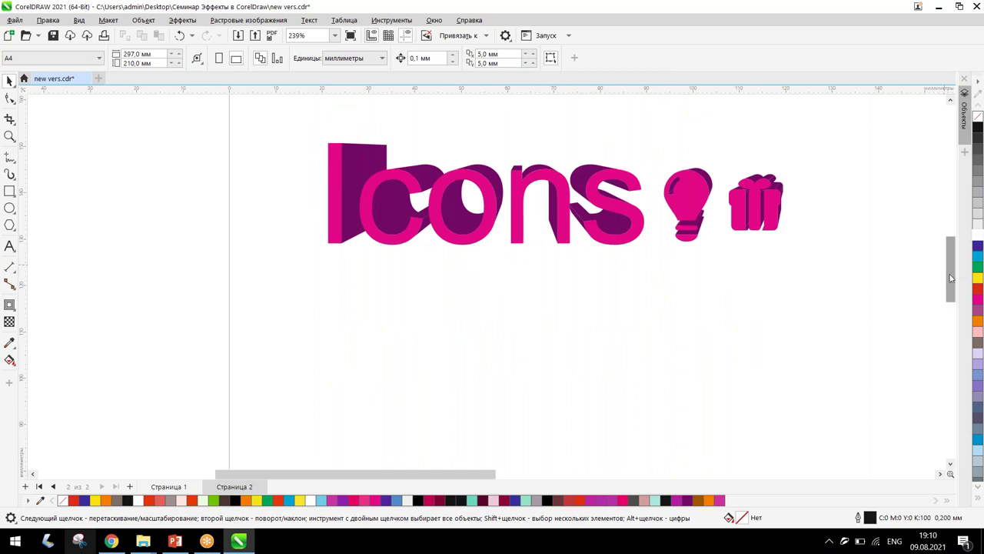
{"action": "left_click", "coordinate": [9, 246]}
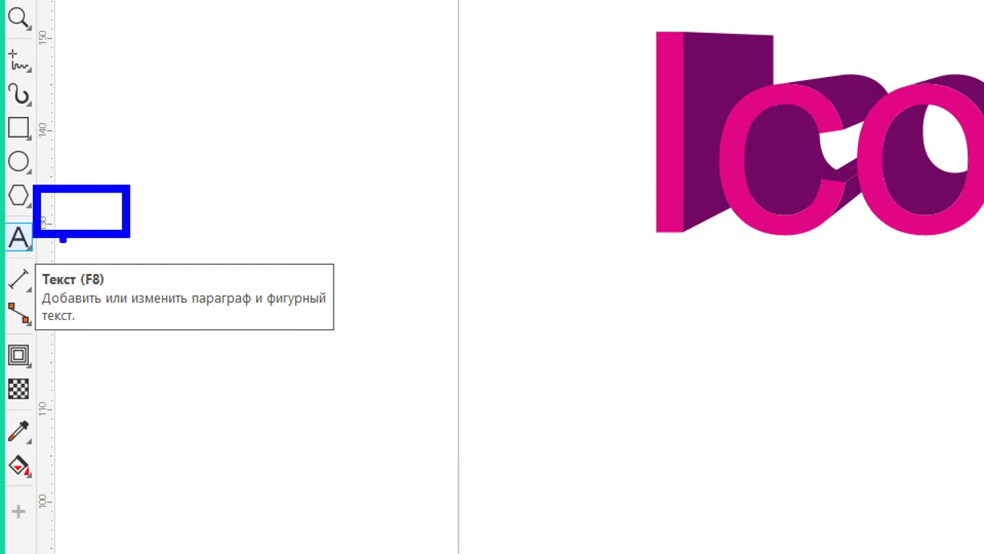
{"action": "left_click", "coordinate": [18, 238]}
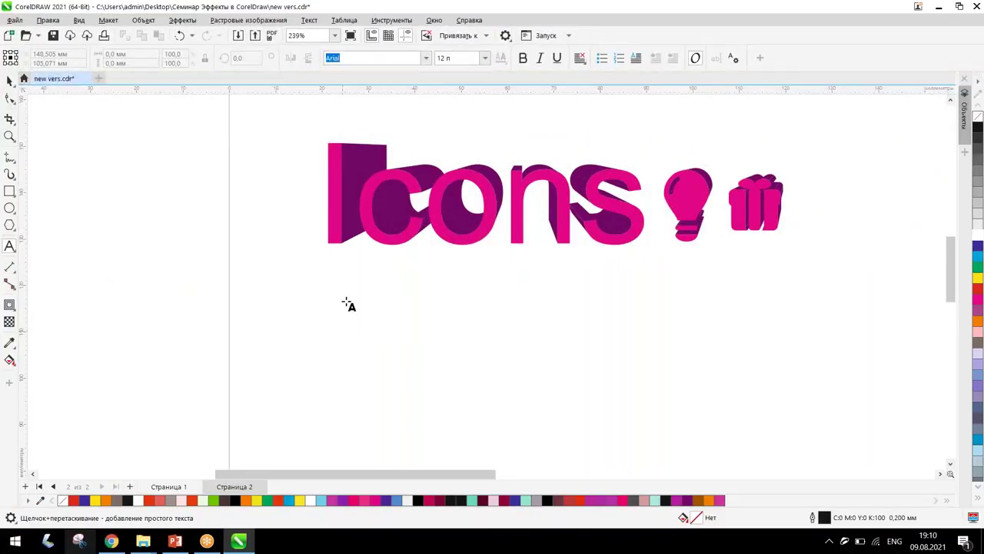
{"action": "left_click", "coordinate": [9, 80]}
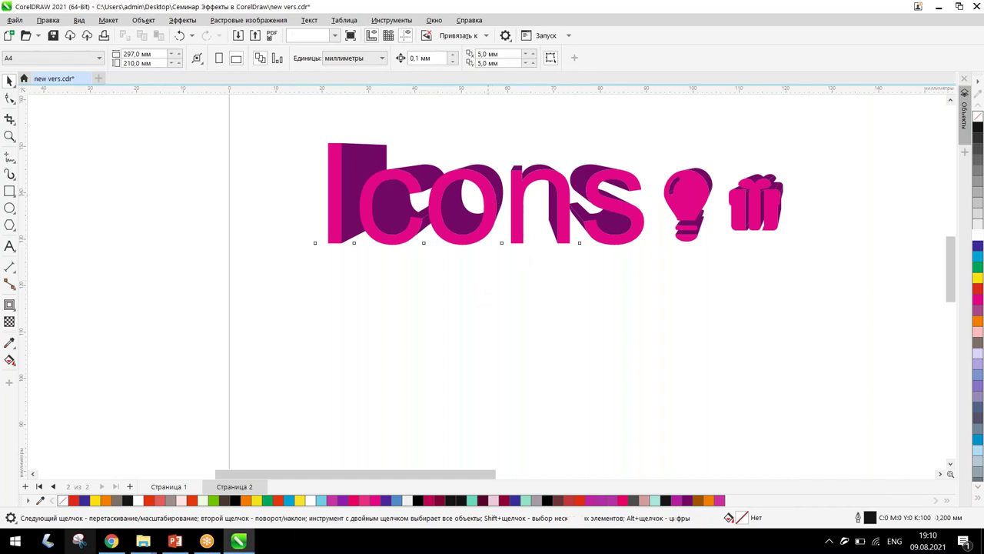
- Place a copy of the "Icons" text without its extrusion directly below the extruded original
{"action": "left_click", "coordinate": [487, 195]}
{"action": "left_click", "coordinate": [527, 319]}
{"action": "left_click", "coordinate": [490, 197]}
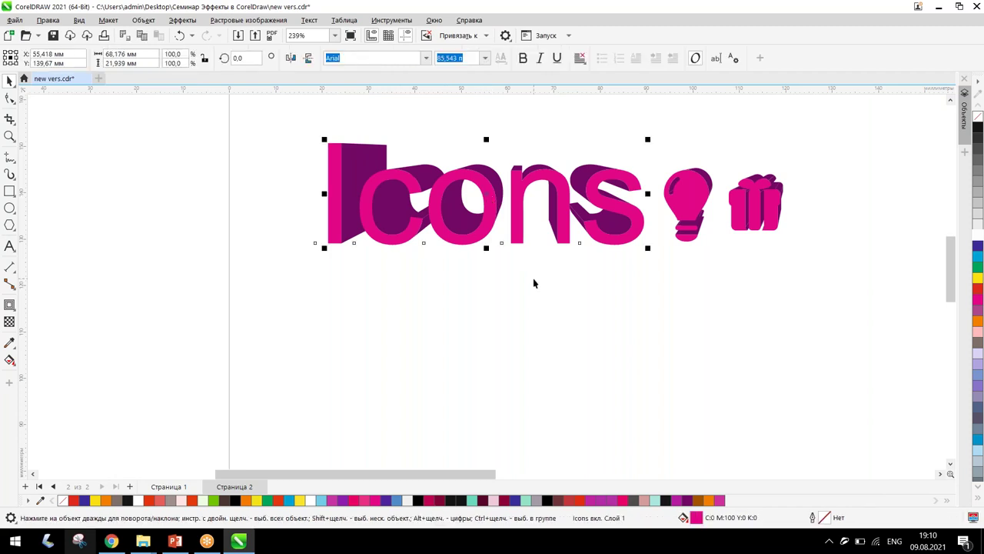
{"action": "key", "text": "ctrl+d"}
{"action": "left_click_drag", "start_coordinate": [492, 186], "coordinate": [472, 345]}
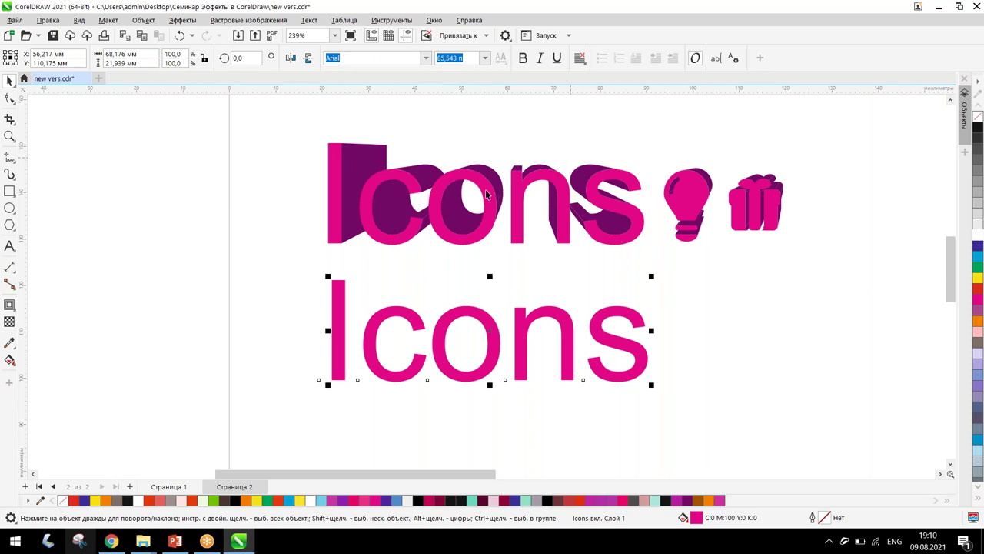
- Select the extrusion of the upper "Icons" text to examine the option for removing it
{"action": "left_click", "coordinate": [453, 214]}
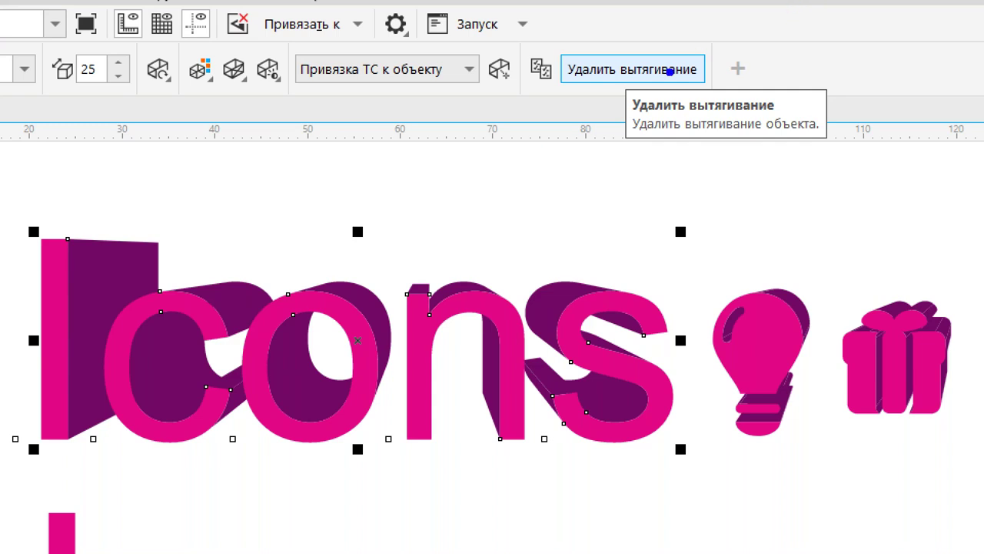
{"action": "mouse_move", "coordinate": [549, 138]}
{"action": "left_mouse_down"}
{"action": "mouse_move", "coordinate": [597, 89]}
{"action": "mouse_move", "coordinate": [602, 201]}
{"action": "left_mouse_up"}
{"action": "left_click", "coordinate": [588, 124]}
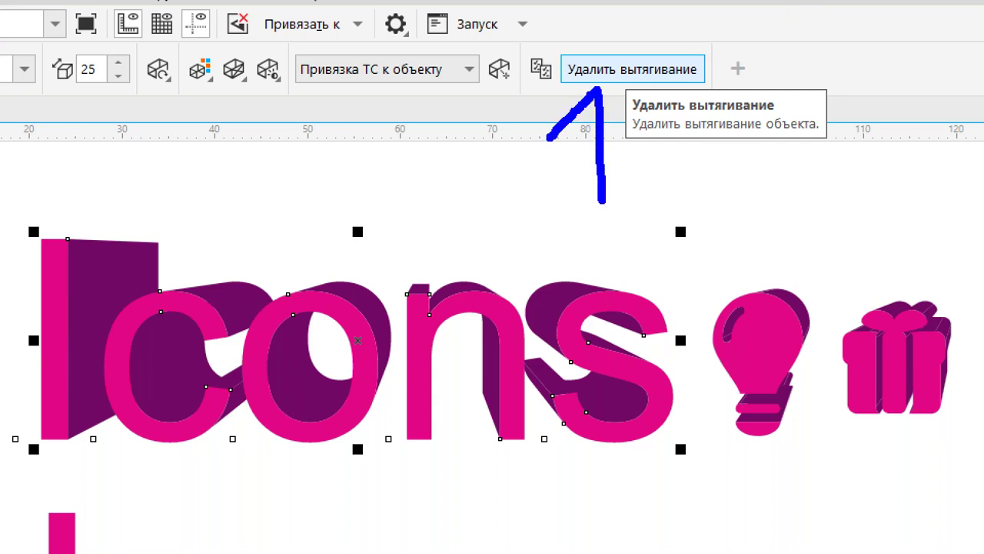
{"action": "left_click_drag", "start_coordinate": [596, 94], "coordinate": [496, 286]}
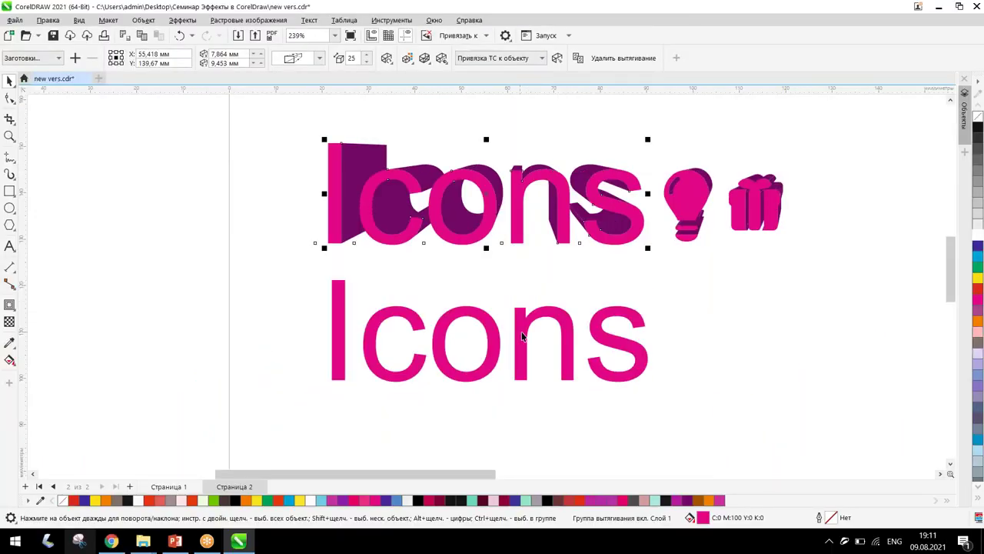
{"action": "left_click", "coordinate": [520, 333]}
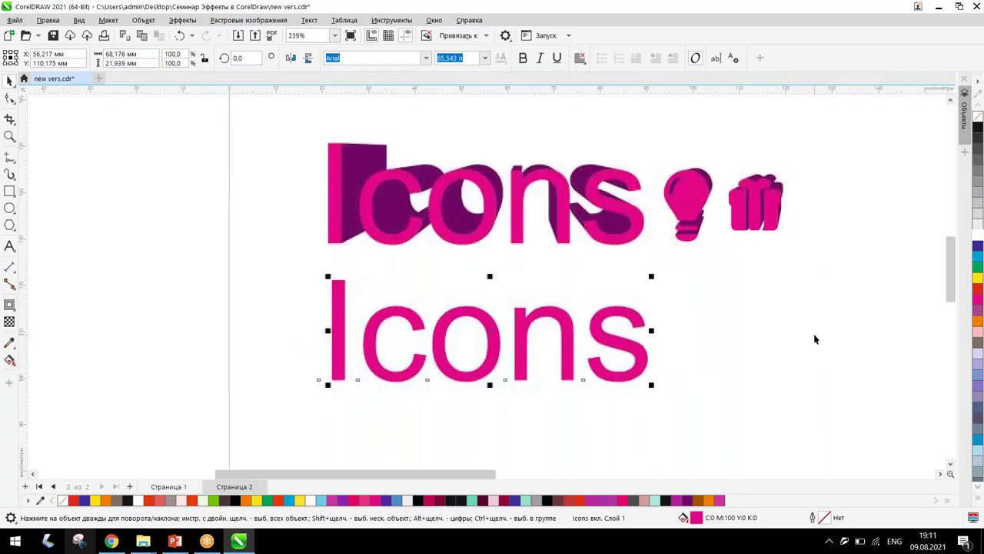
- Place an unextruded copy of the bulb beside the lower "Icons" text, leaving a small gap after the "s"
{"action": "left_click", "coordinate": [692, 190]}
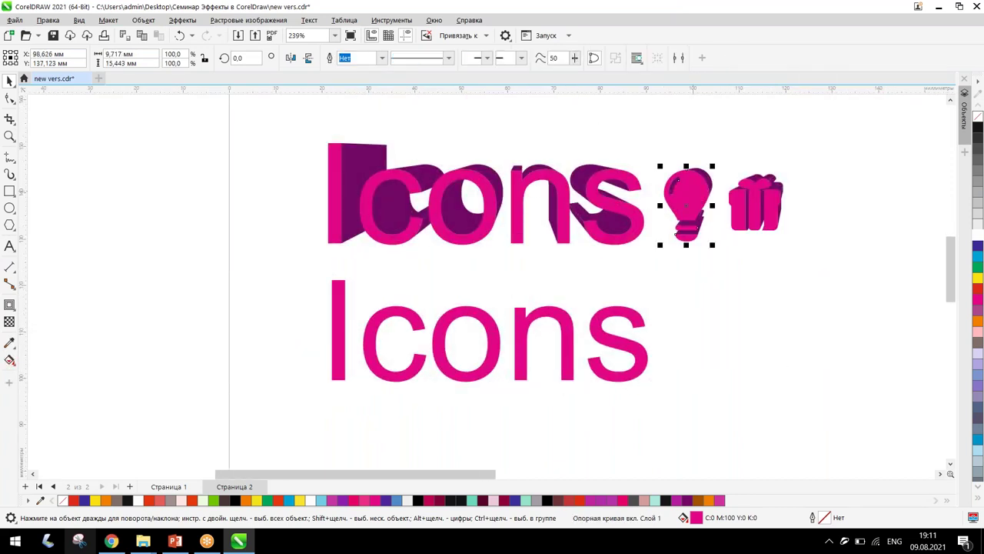
{"action": "left_click_drag", "start_coordinate": [691, 189], "coordinate": [681, 337]}
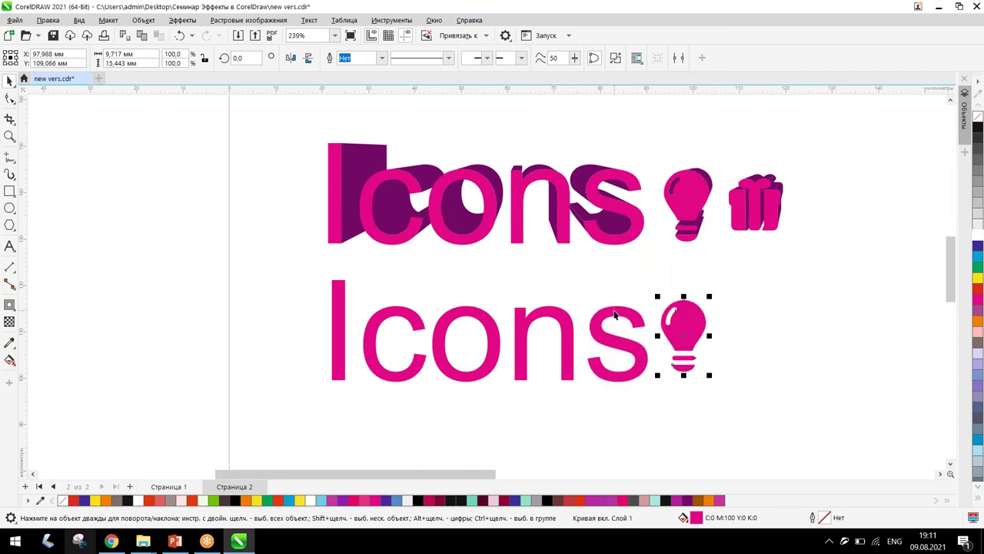
{"action": "left_click", "coordinate": [617, 350]}
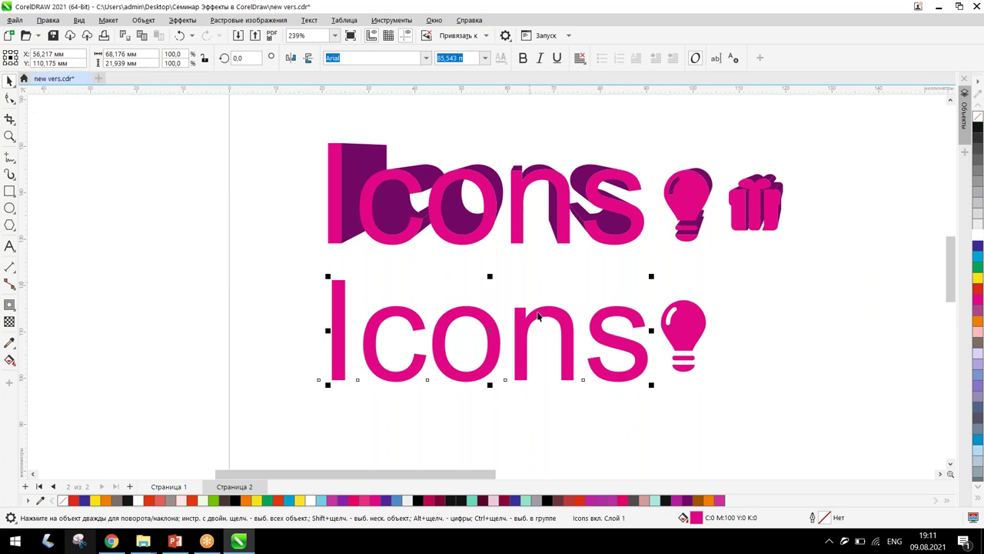
{"action": "left_click_drag", "start_coordinate": [681, 338], "coordinate": [702, 344]}
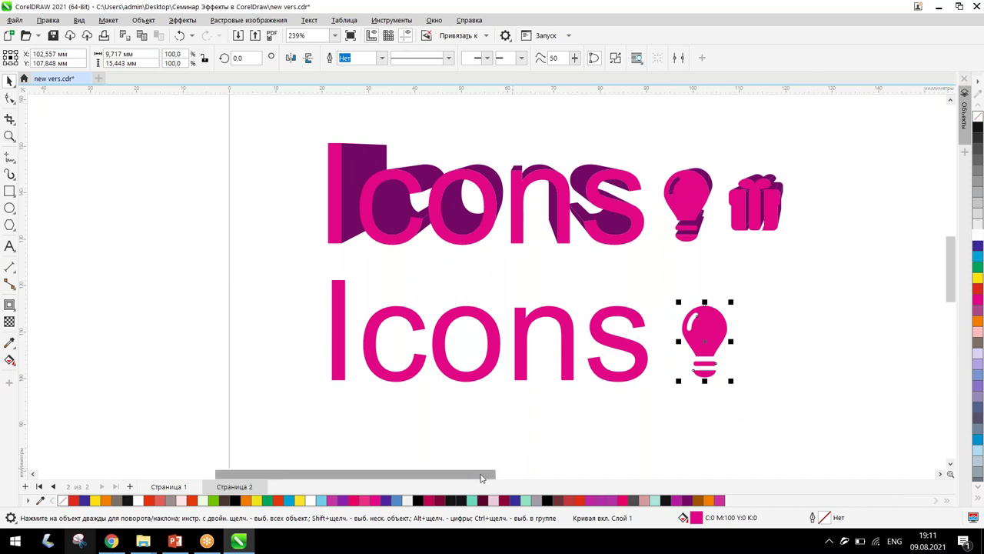
- Select the lower "Icons" text and bulb in turn and examine the object conversion commands available for the text
{"action": "left_click_drag", "start_coordinate": [482, 478], "coordinate": [542, 477]}
{"action": "left_click", "coordinate": [322, 365]}
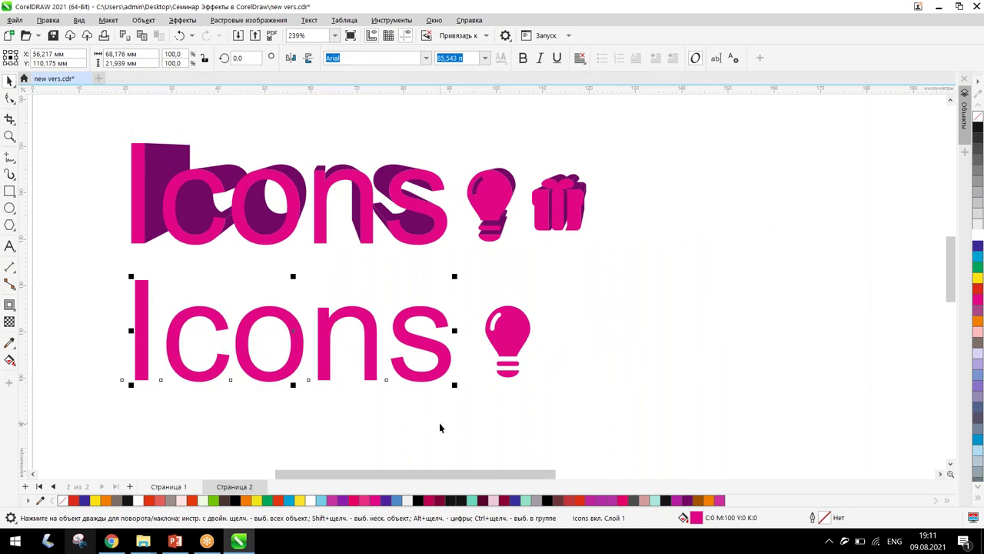
{"action": "left_click", "coordinate": [549, 376]}
{"action": "left_click", "coordinate": [498, 344]}
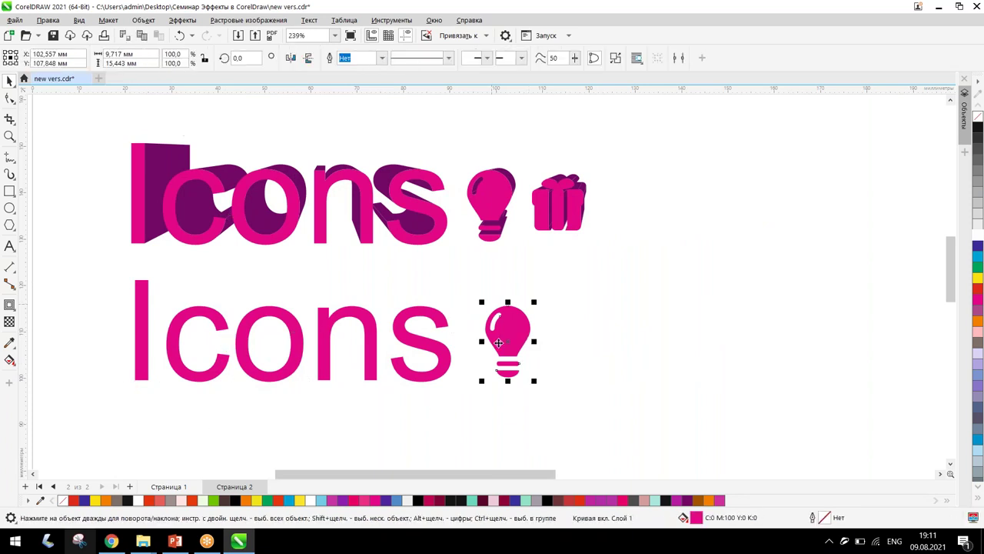
{"action": "left_click", "coordinate": [356, 317]}
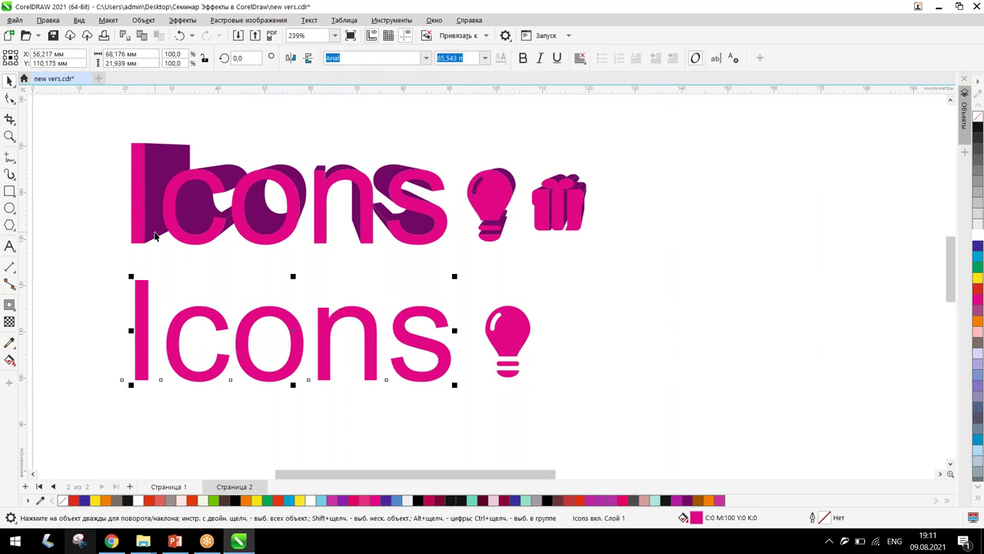
{"action": "left_click", "coordinate": [144, 21]}
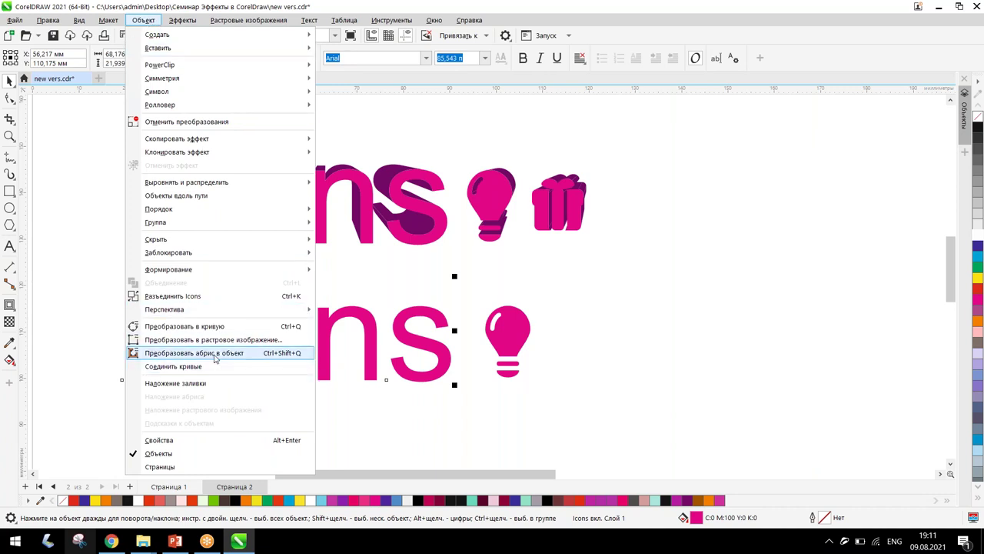
{"action": "left_click", "coordinate": [682, 369]}
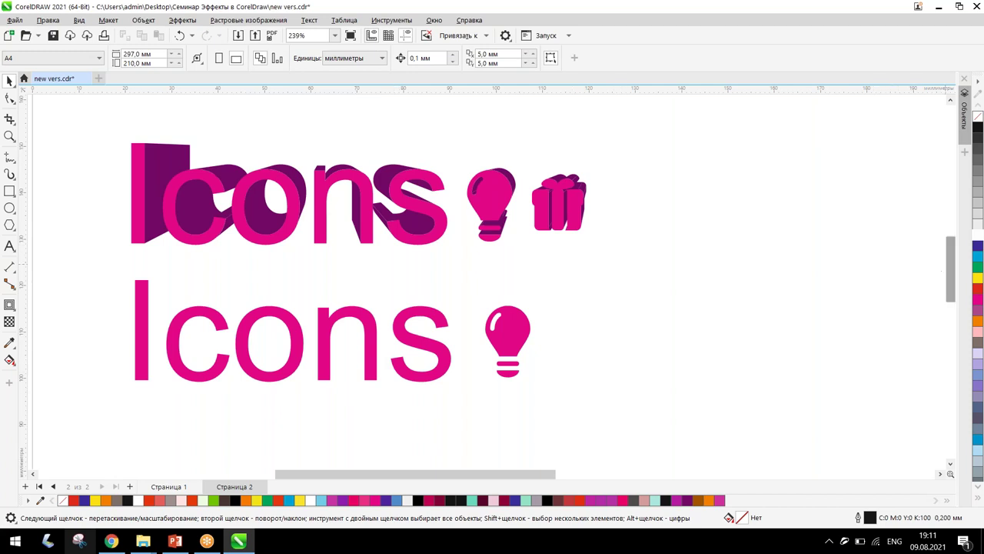
- Select the lower "Icons" text and open the Artistic Media effect settings
{"action": "scroll", "coordinate": [950, 278], "scroll_direction": "down", "scroll_amount": 2}
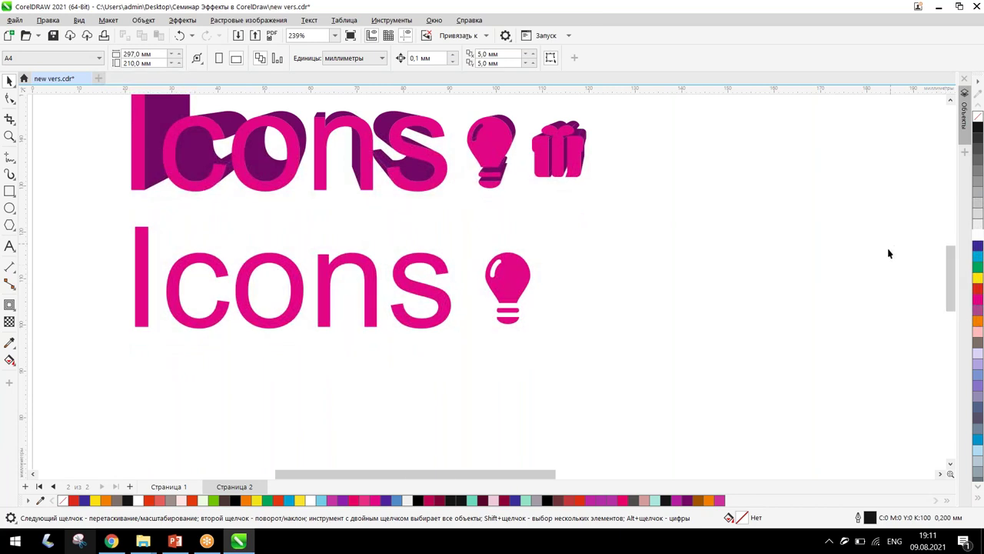
{"action": "left_click", "coordinate": [371, 271]}
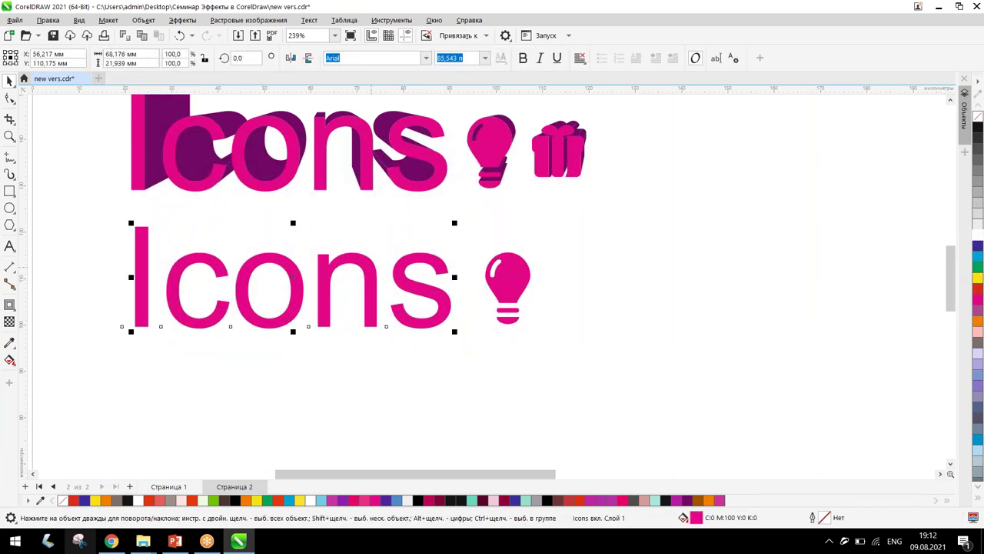
{"action": "left_click", "coordinate": [183, 20]}
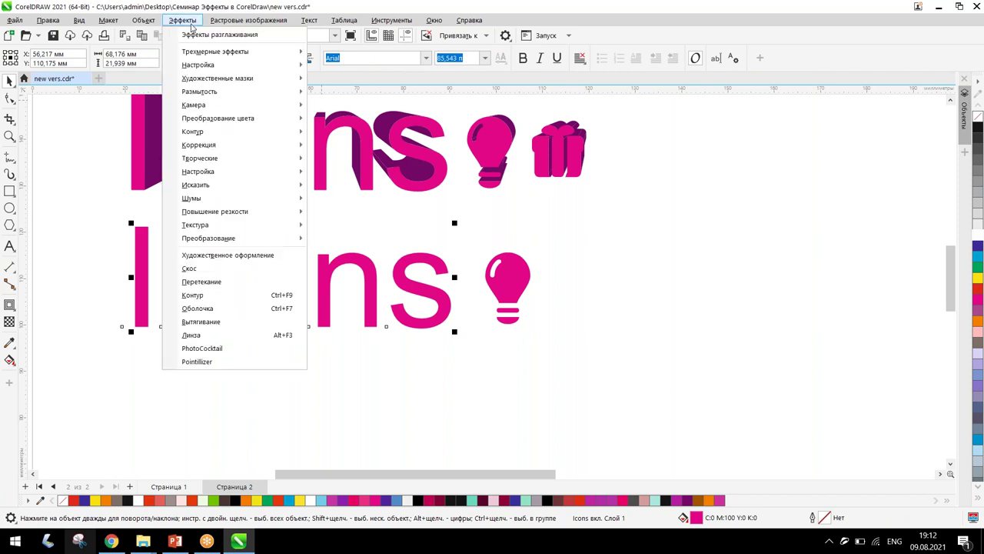
{"action": "left_click", "coordinate": [201, 257]}
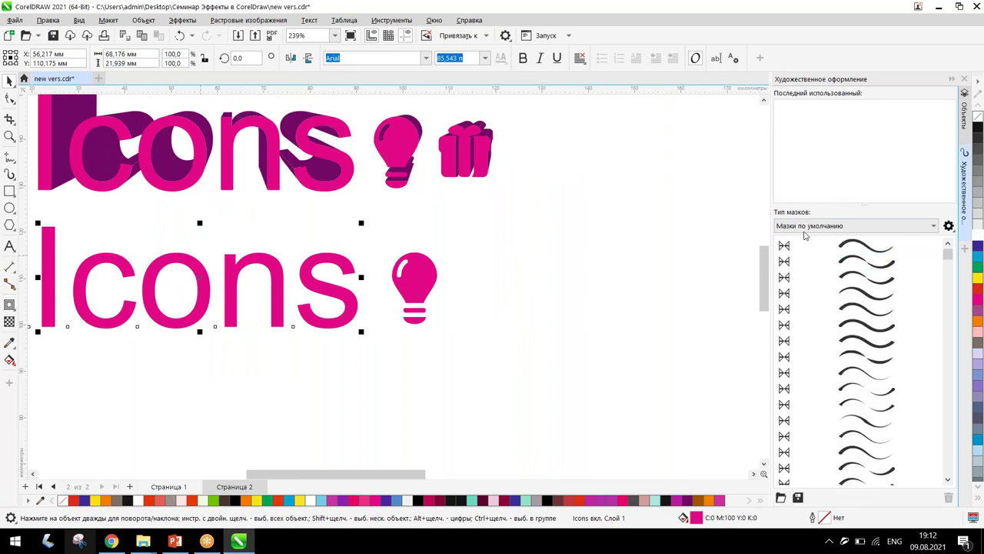
- Try to apply preset strokes from the default Artistic Media stroke set to the lower "Icons" text
{"action": "left_click", "coordinate": [782, 340]}
{"action": "left_click", "coordinate": [819, 327]}
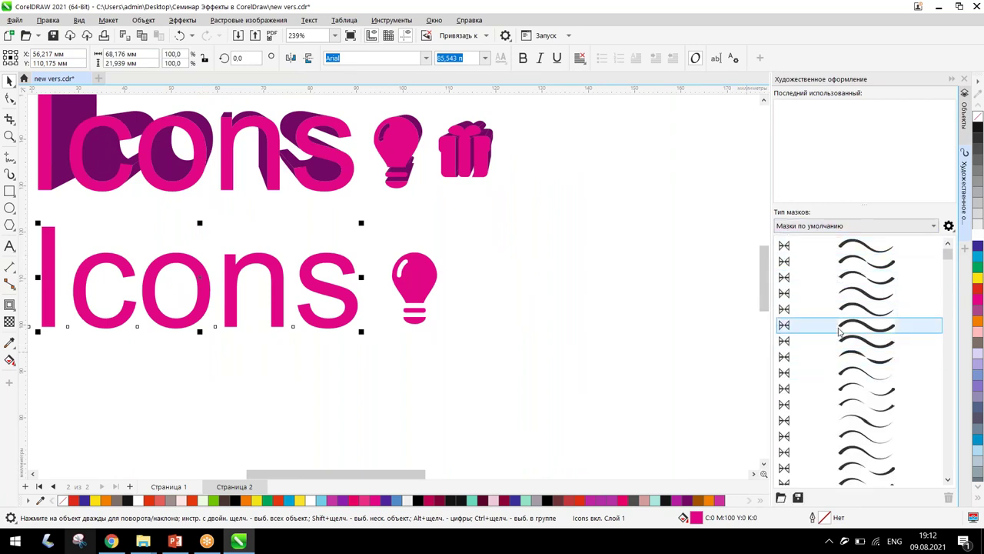
{"action": "left_click", "coordinate": [830, 312]}
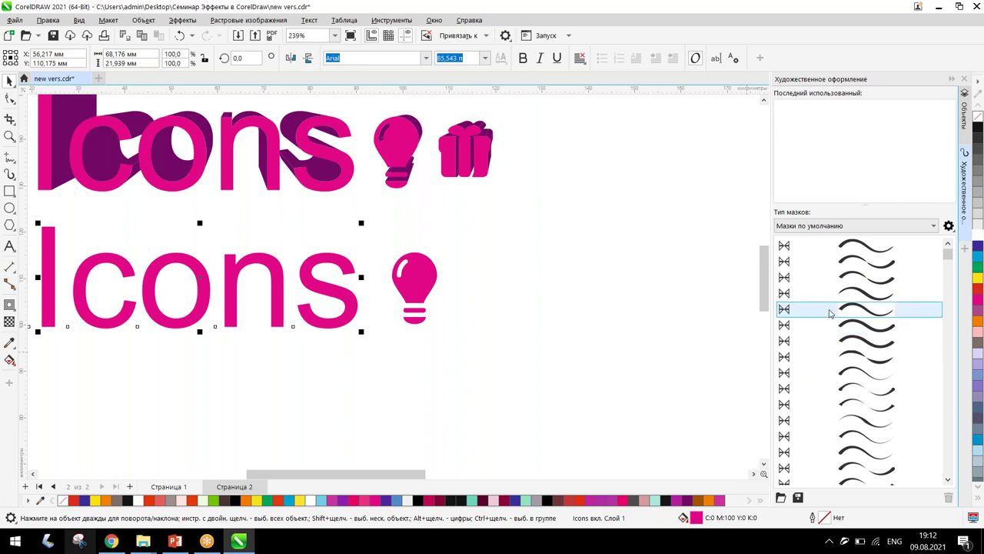
{"action": "left_click", "coordinate": [864, 246]}
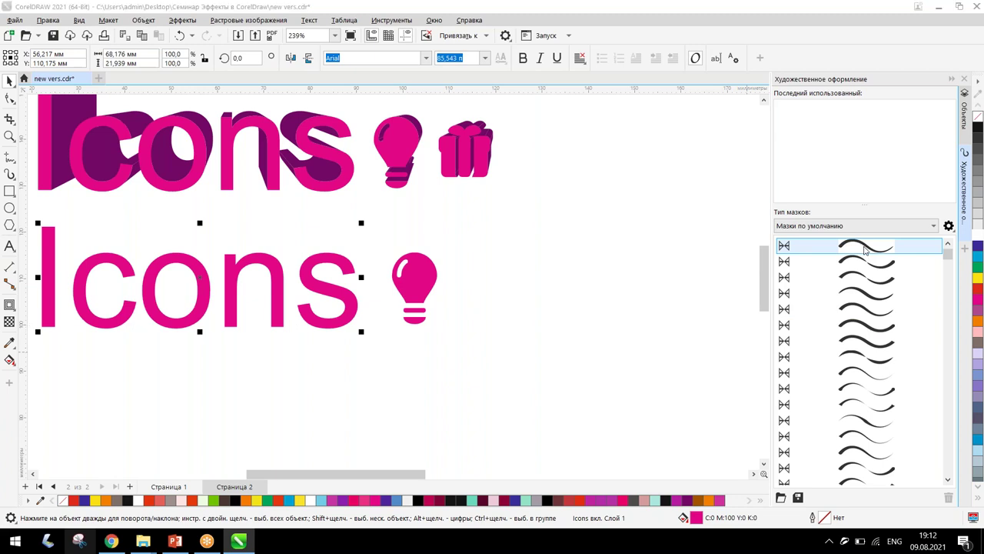
{"action": "left_click", "coordinate": [582, 301]}
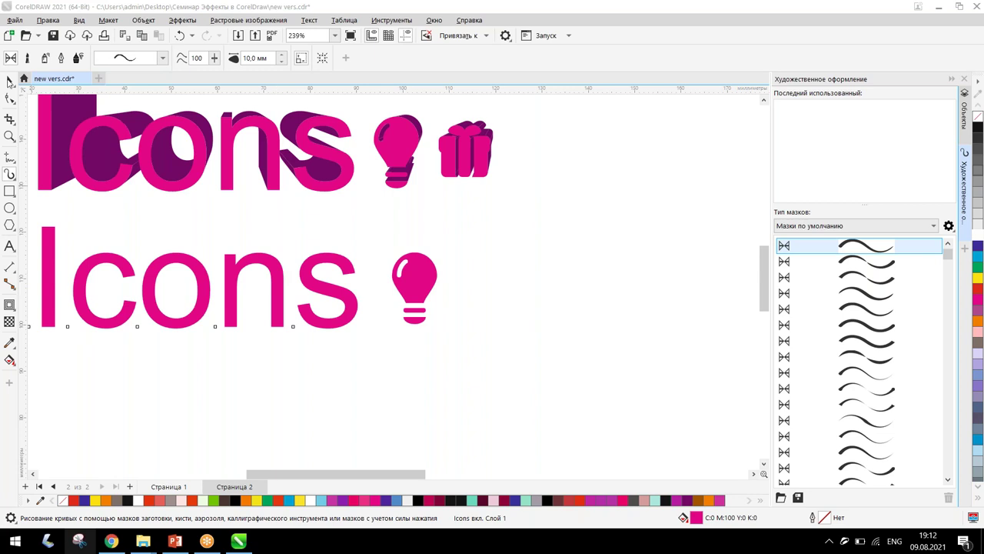
{"action": "left_click", "coordinate": [9, 82]}
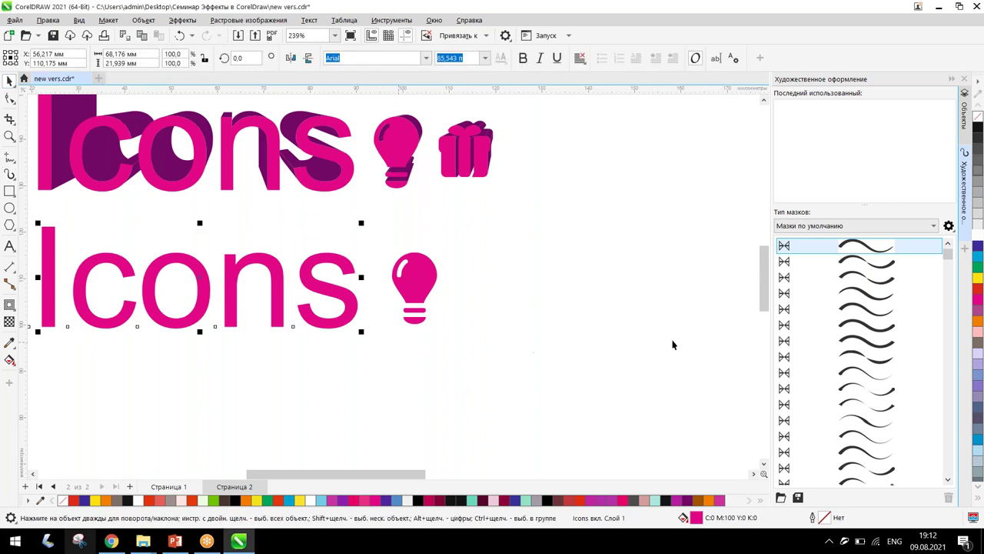
{"action": "scroll", "coordinate": [846, 337], "scroll_direction": "down", "scroll_amount": 3}
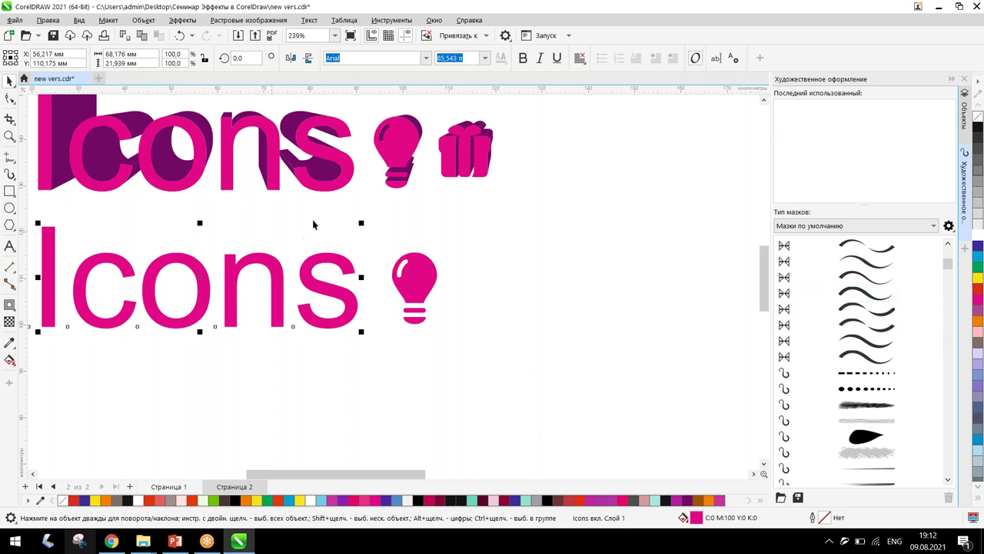
- Open the lower "Icons" text for editing and select the letters "ons"
{"action": "double_click", "coordinate": [203, 288]}
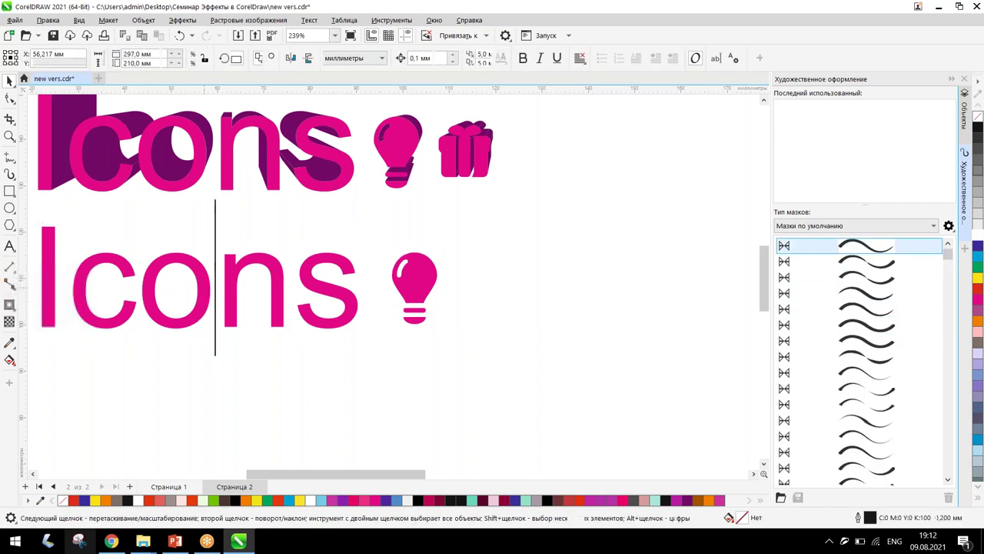
{"action": "left_click_drag", "start_coordinate": [139, 288], "coordinate": [248, 341]}
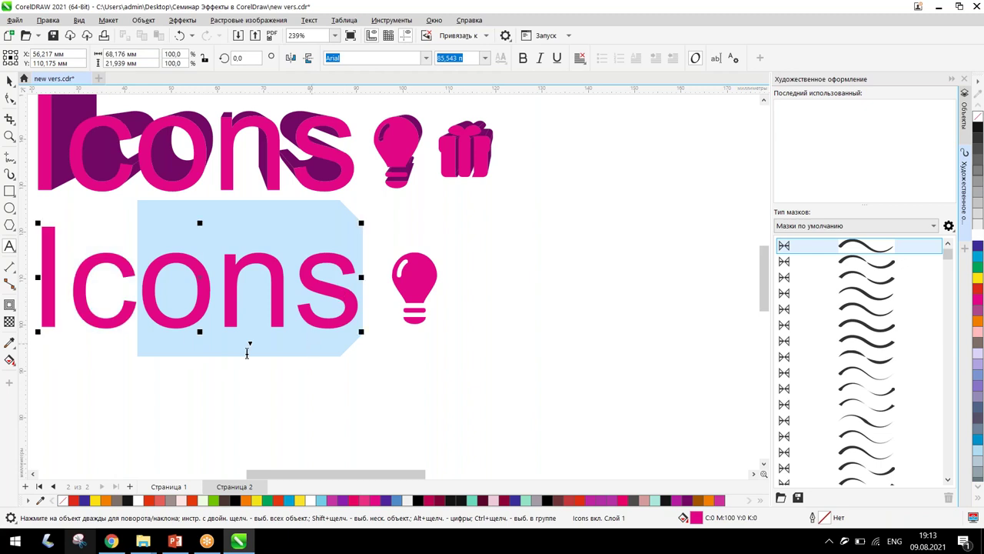
{"action": "left_click", "coordinate": [243, 378]}
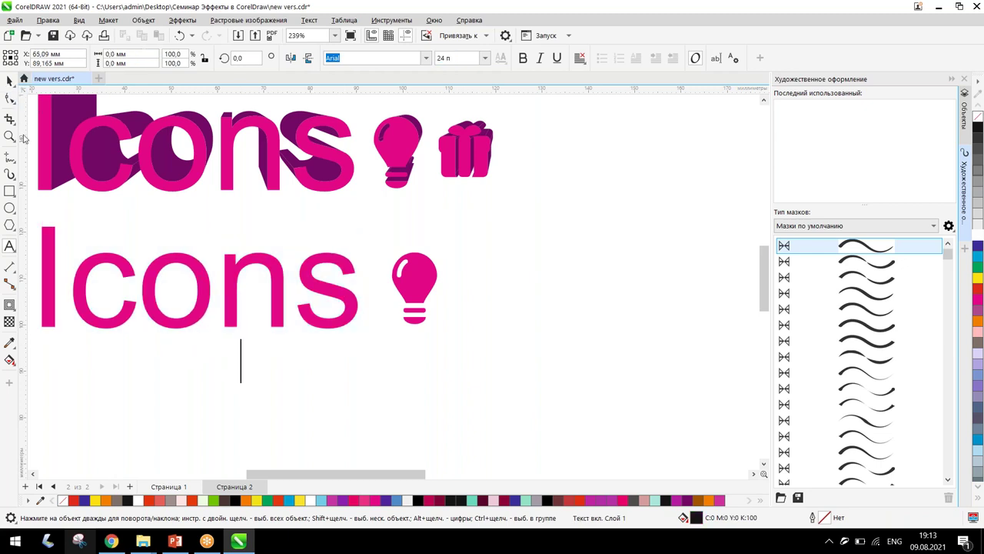
{"action": "left_click", "coordinate": [137, 288]}
{"action": "left_click", "coordinate": [9, 81]}
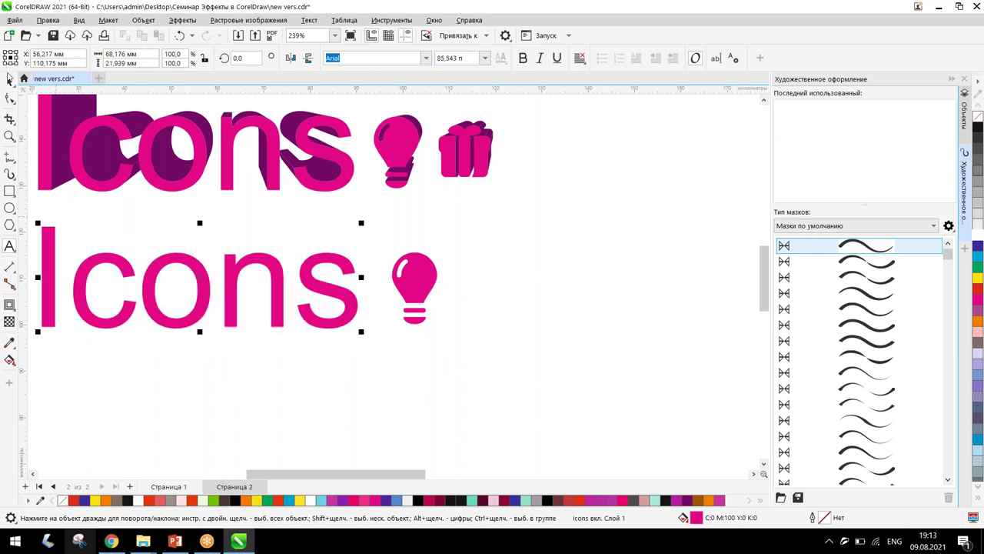
{"action": "left_click", "coordinate": [146, 278]}
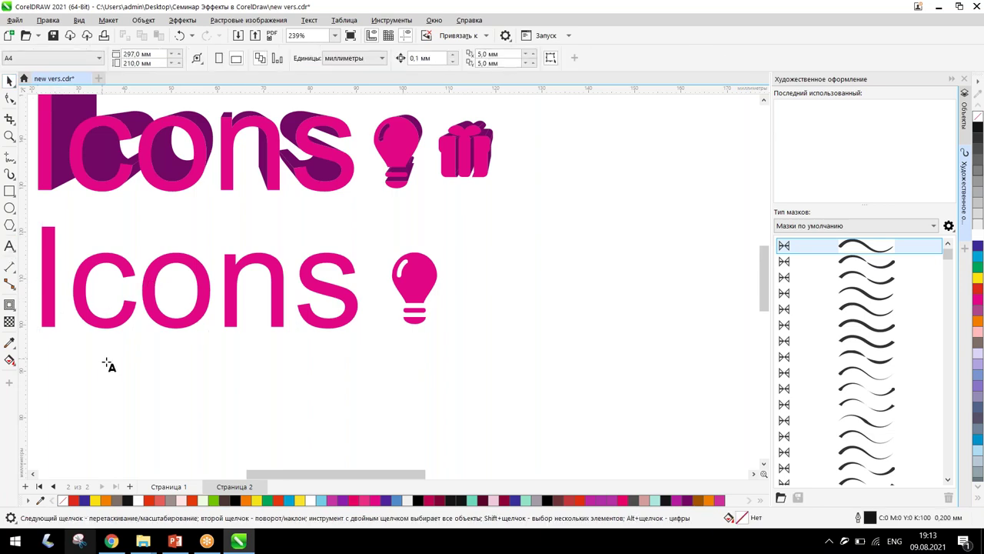
- Add the 24 pt text "Иконки" below the lower "Icons", enlarge it to about 98 mm wide, and delete it
{"action": "left_click", "coordinate": [9, 246]}
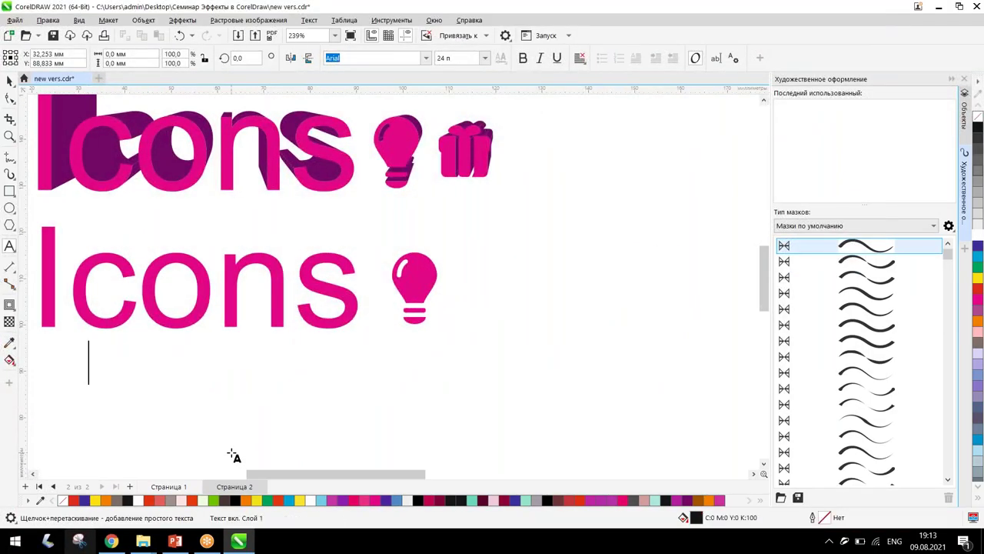
{"action": "type", "text": "Brjyrb"}
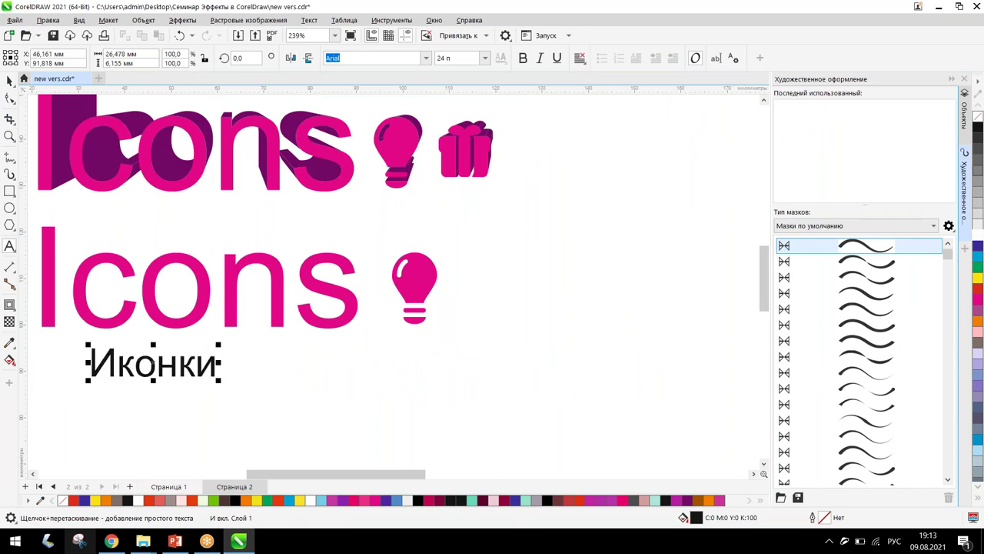
{"action": "left_click", "coordinate": [10, 80]}
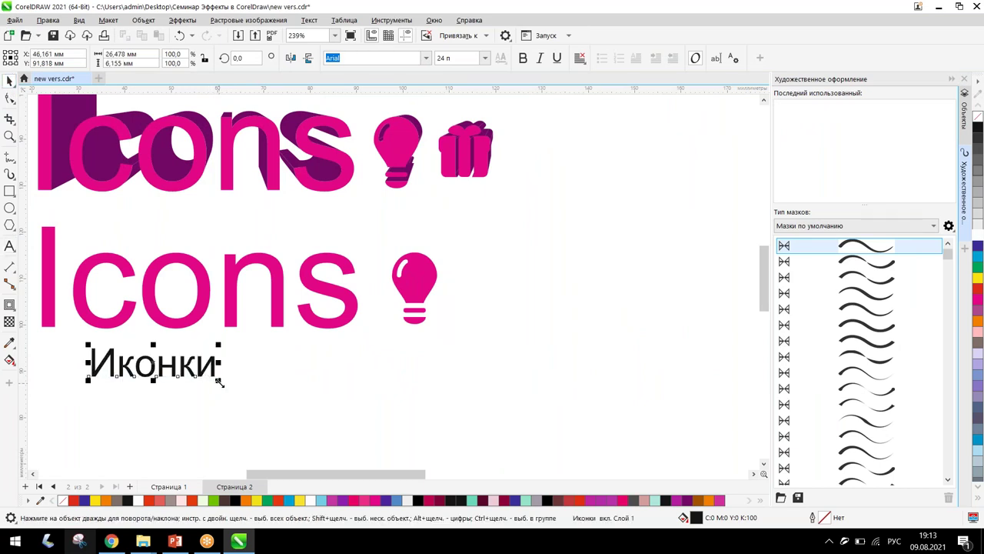
{"action": "left_click_drag", "start_coordinate": [549, 478], "coordinate": [547, 476]}
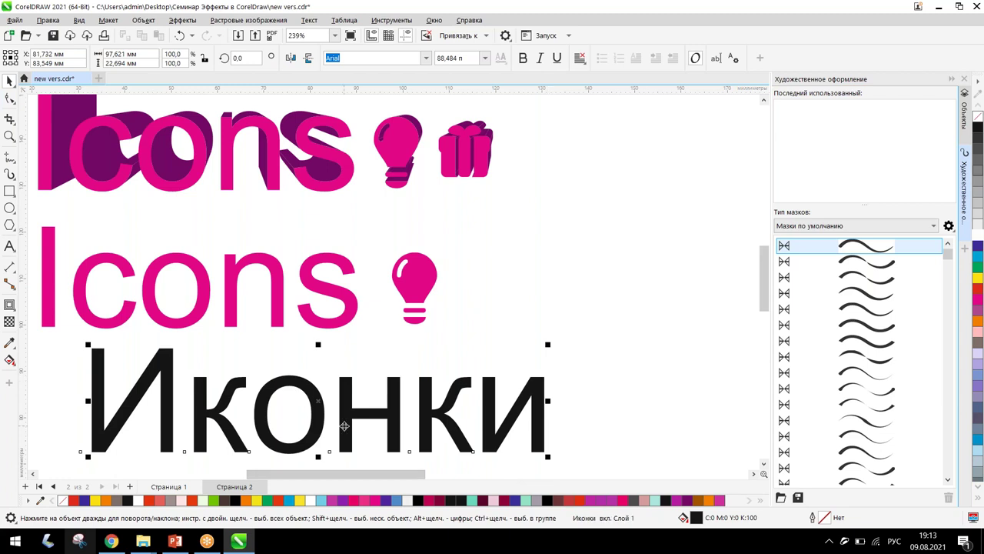
{"action": "key", "text": "Delete"}
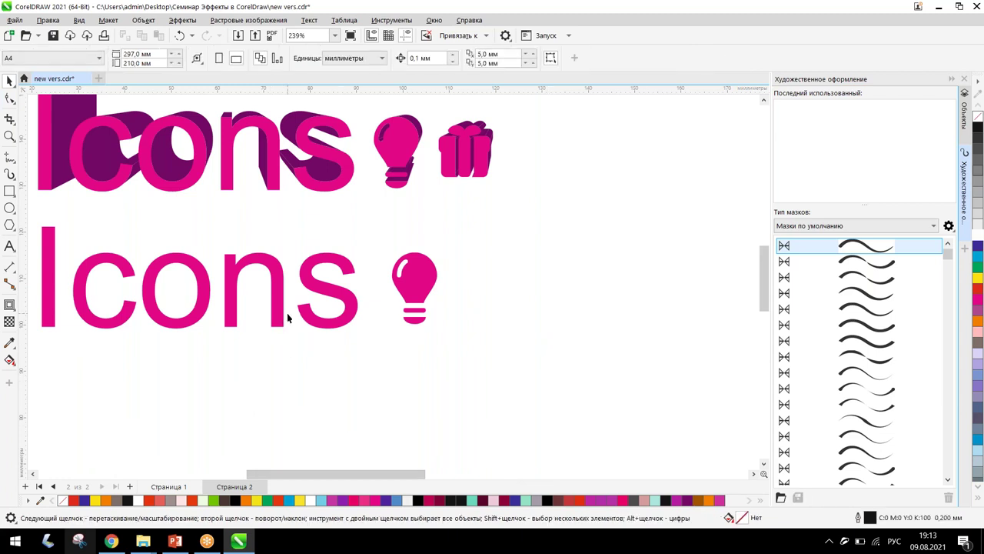
{"action": "double_click", "coordinate": [289, 316]}
{"action": "left_click", "coordinate": [265, 400]}
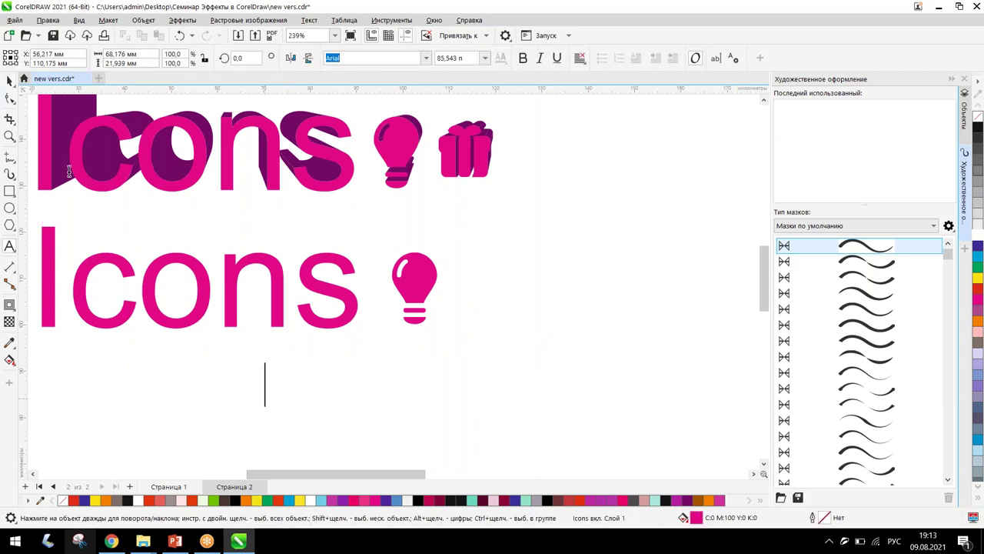
{"action": "left_click", "coordinate": [10, 81]}
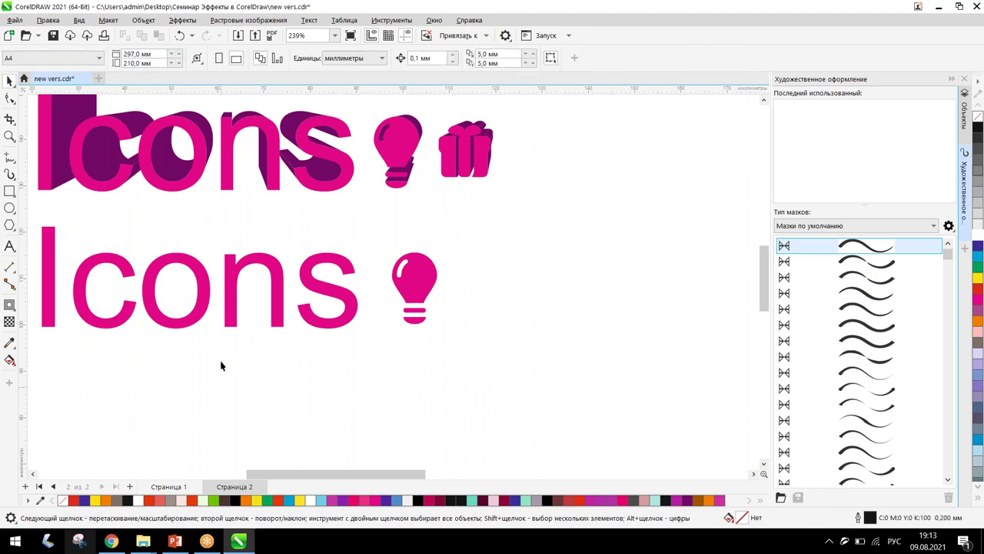
- Place an unextruded copy of the upper "Icons" text beneath the lower one and delete that copy
{"action": "left_click", "coordinate": [200, 158]}
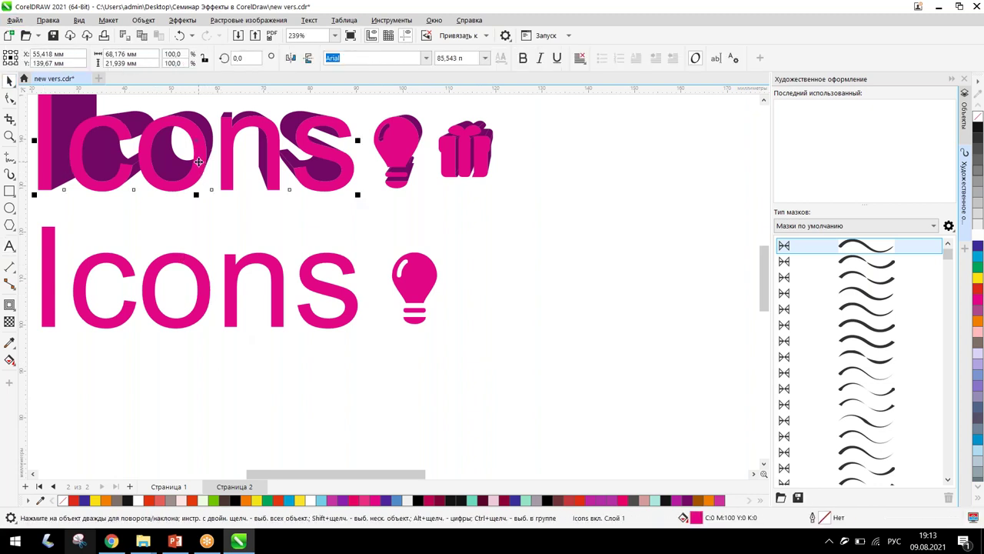
{"action": "key", "text": "Escape"}
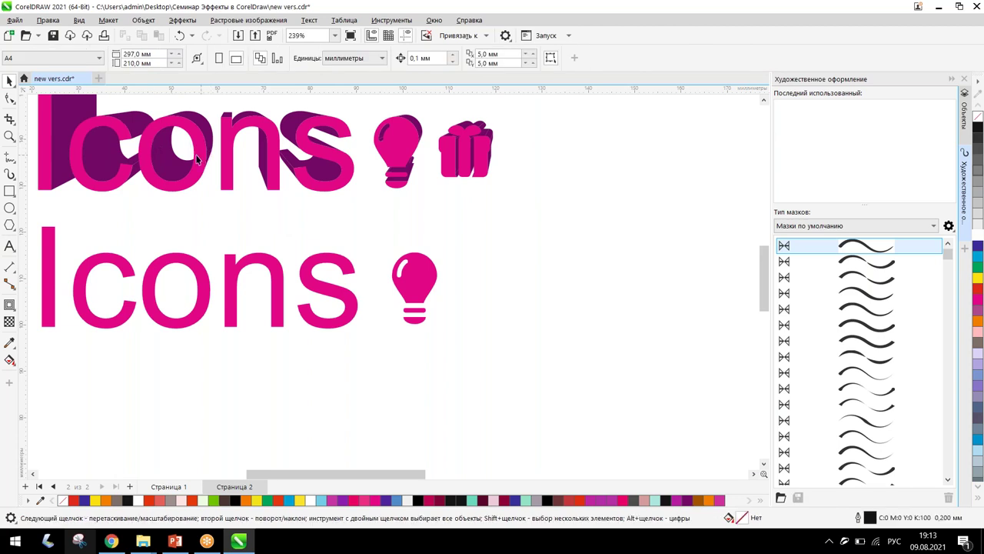
{"action": "left_click", "coordinate": [201, 162]}
{"action": "left_click_drag", "start_coordinate": [208, 211], "coordinate": [209, 407]}
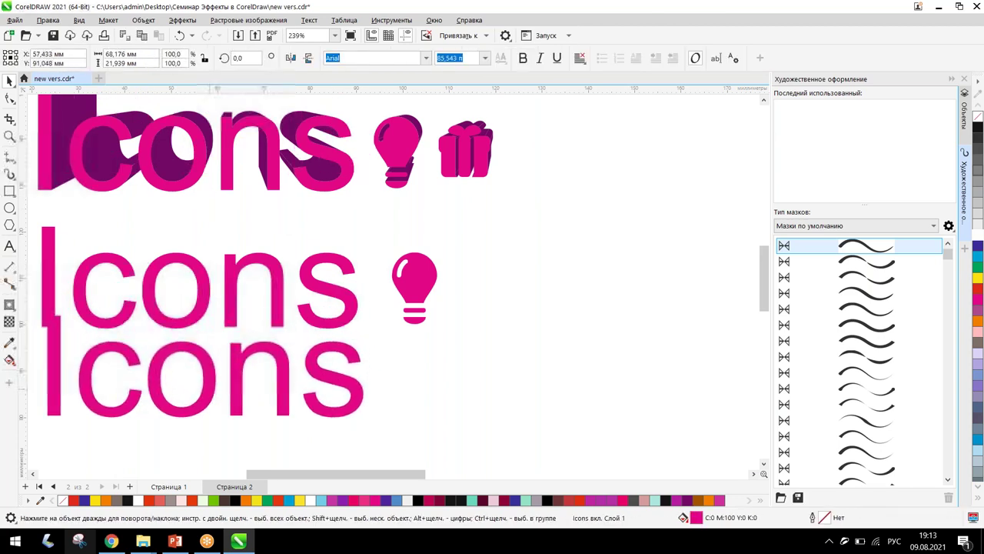
{"action": "key", "text": "Delete"}
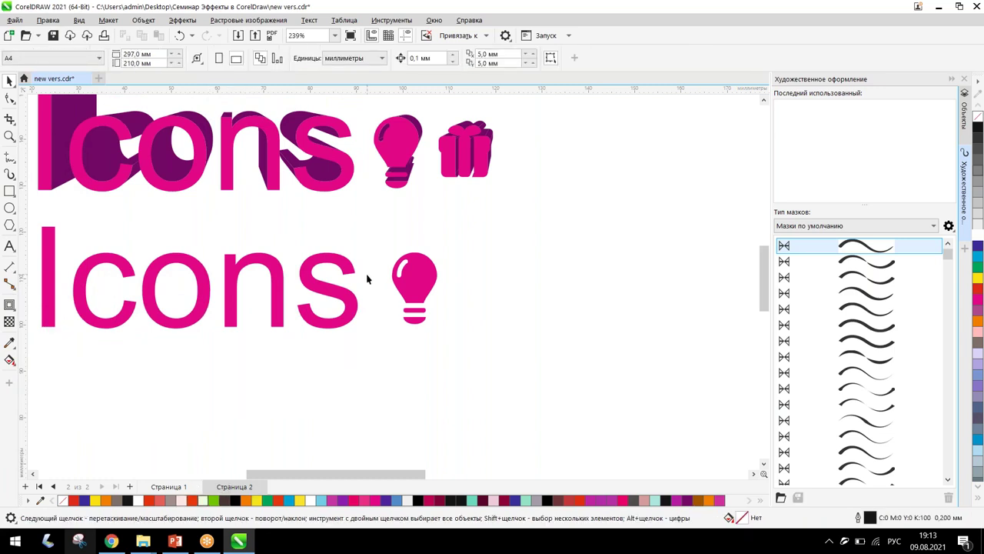
{"action": "left_click", "coordinate": [342, 298]}
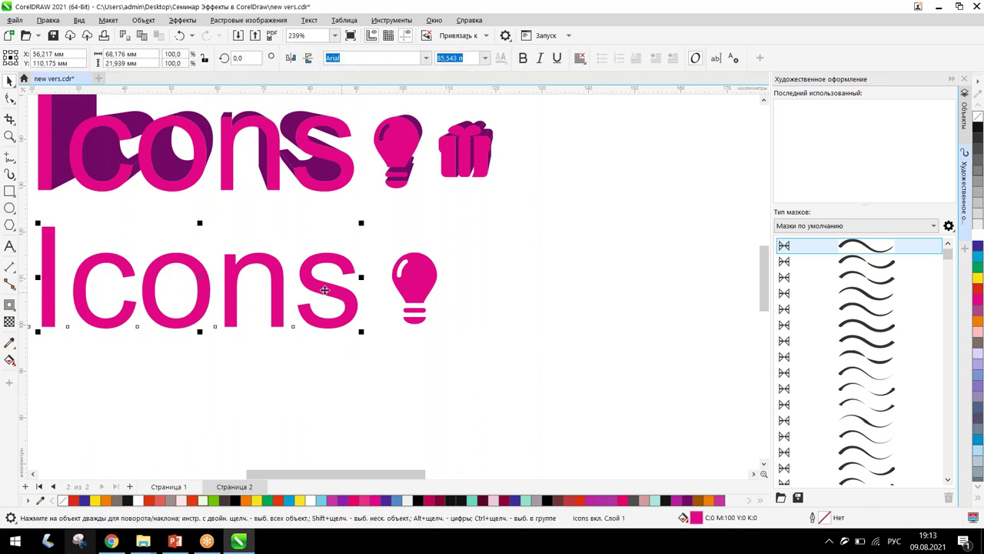
{"action": "double_click", "coordinate": [214, 298]}
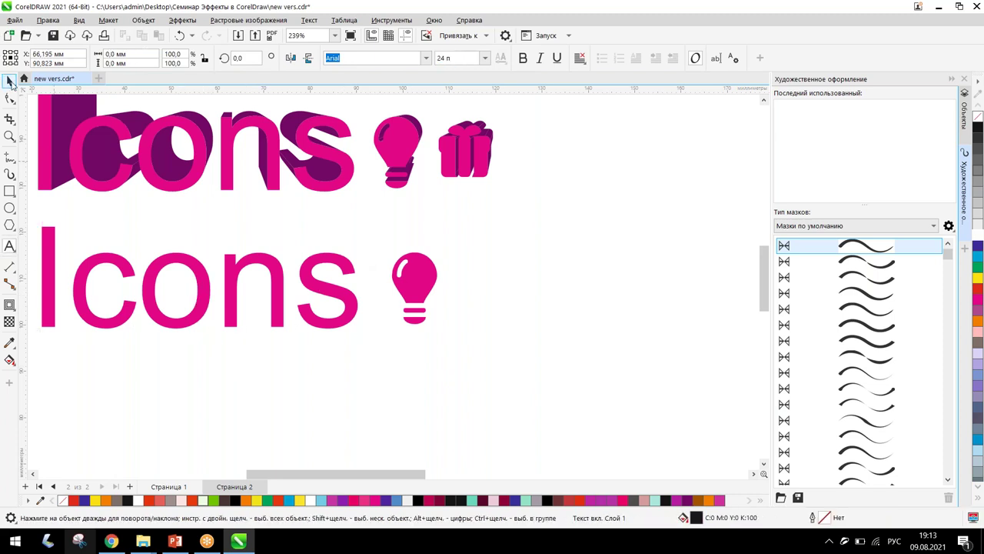
{"action": "left_click", "coordinate": [10, 81]}
- Convert the lower "Icons" text to curves
{"action": "left_click", "coordinate": [261, 267]}
{"action": "left_click", "coordinate": [283, 285]}
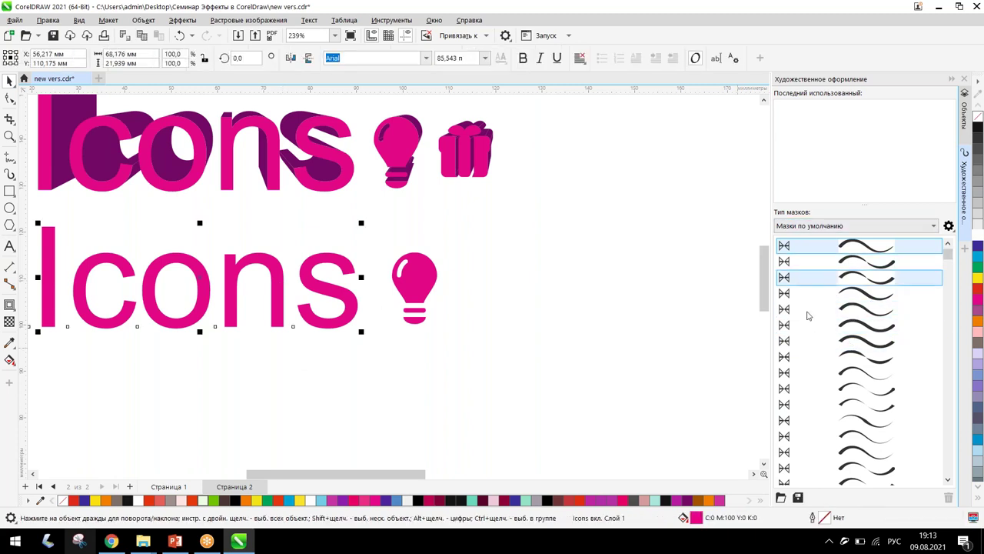
{"action": "left_click", "coordinate": [145, 20]}
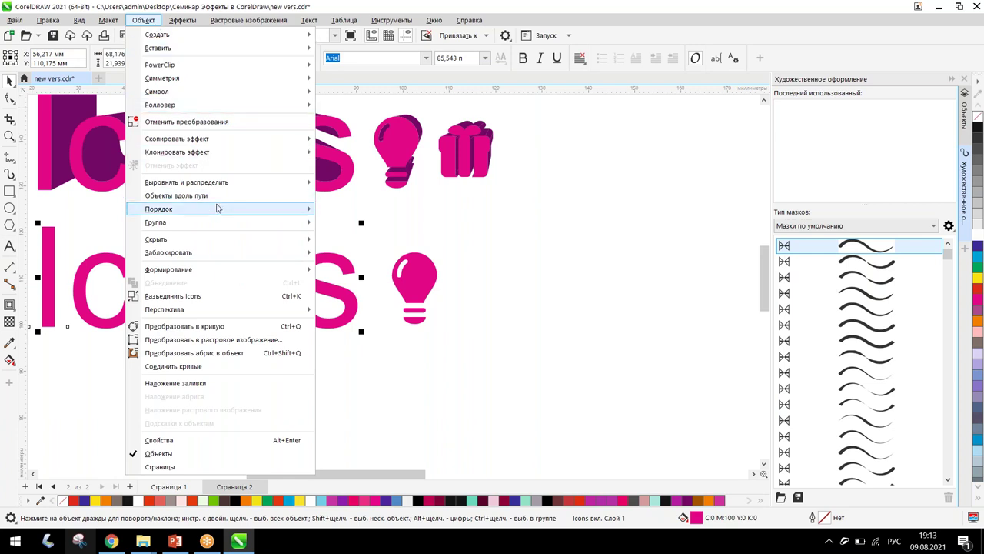
{"action": "left_click", "coordinate": [172, 329]}
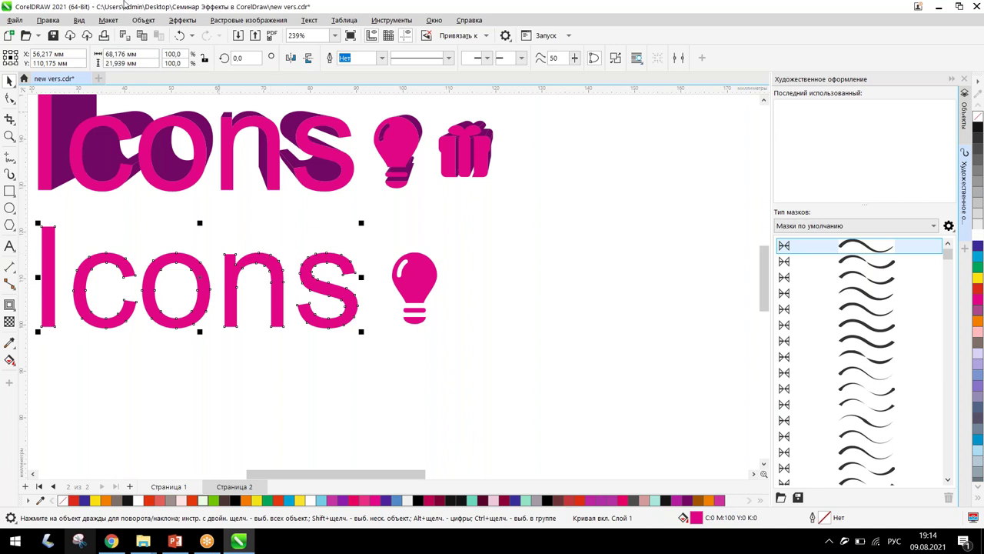
{"action": "left_click", "coordinate": [135, 20]}
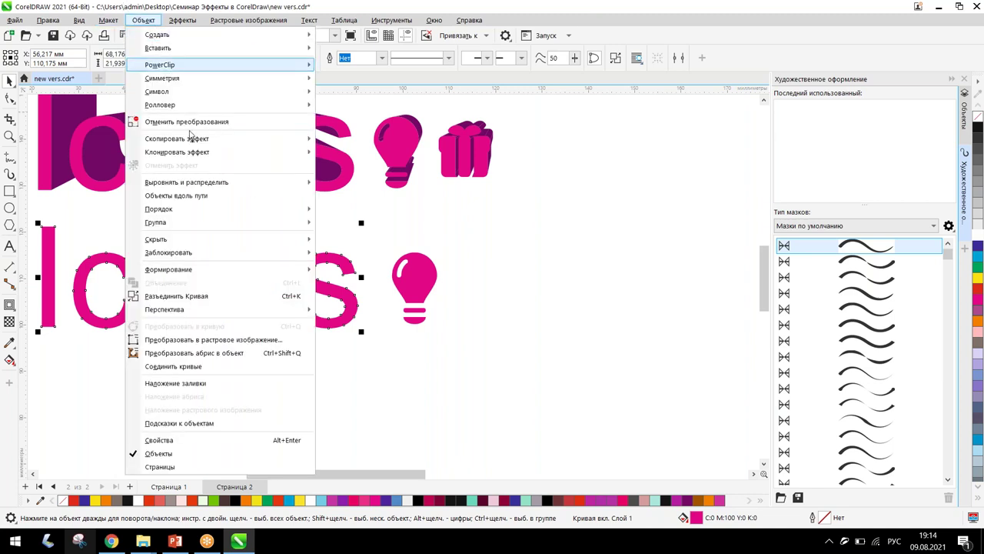
{"action": "mouse_move", "coordinate": [208, 311]}
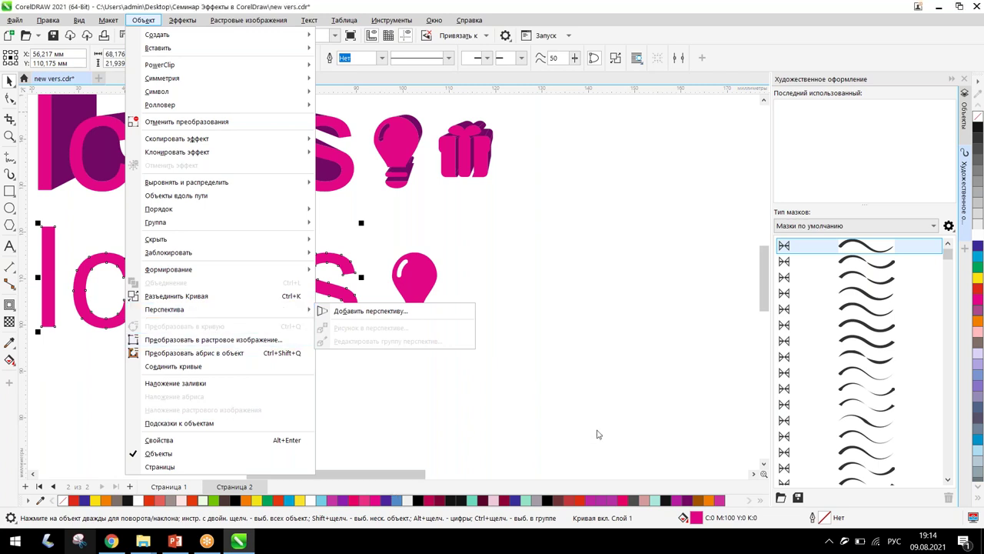
{"action": "left_click", "coordinate": [653, 385]}
{"action": "left_click", "coordinate": [342, 300]}
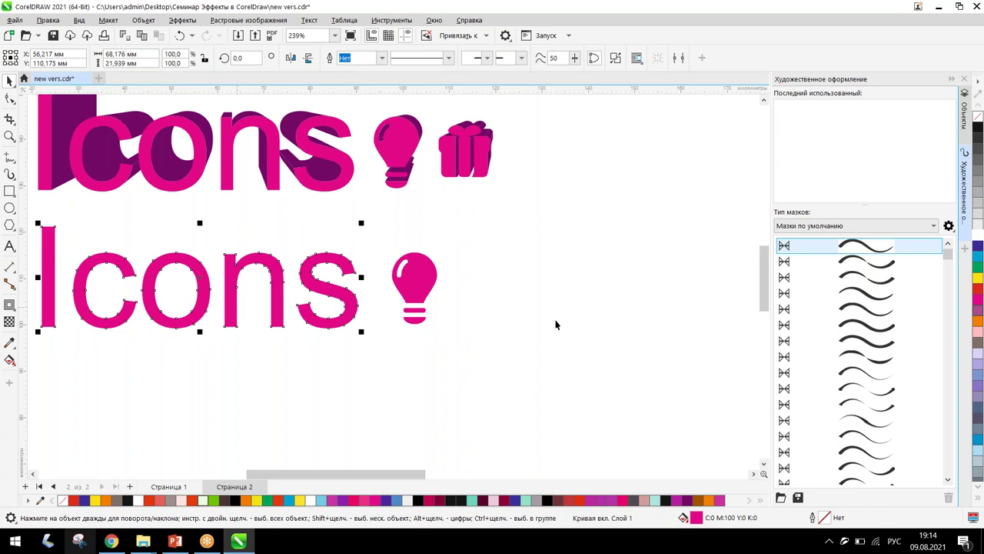
{"action": "left_click", "coordinate": [198, 21]}
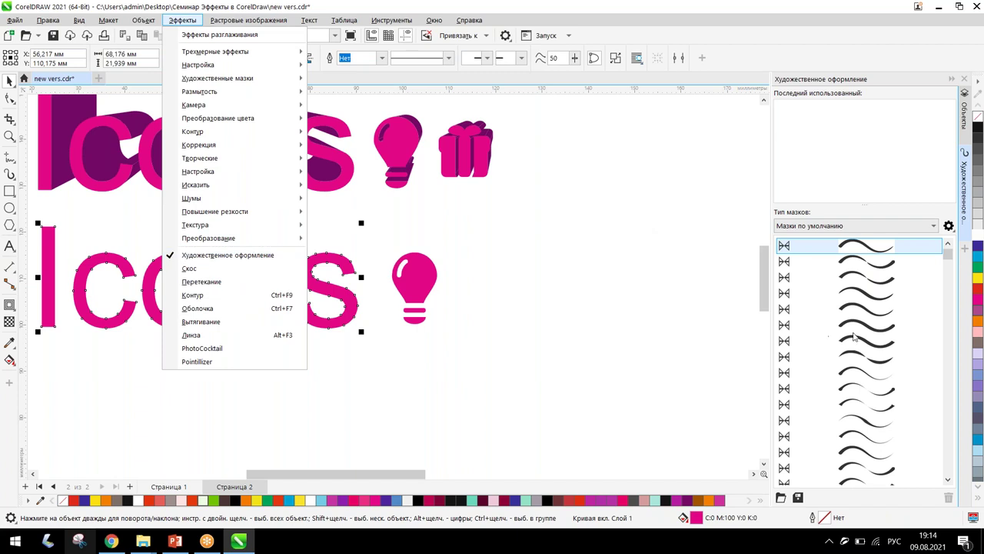
{"action": "left_click", "coordinate": [666, 322]}
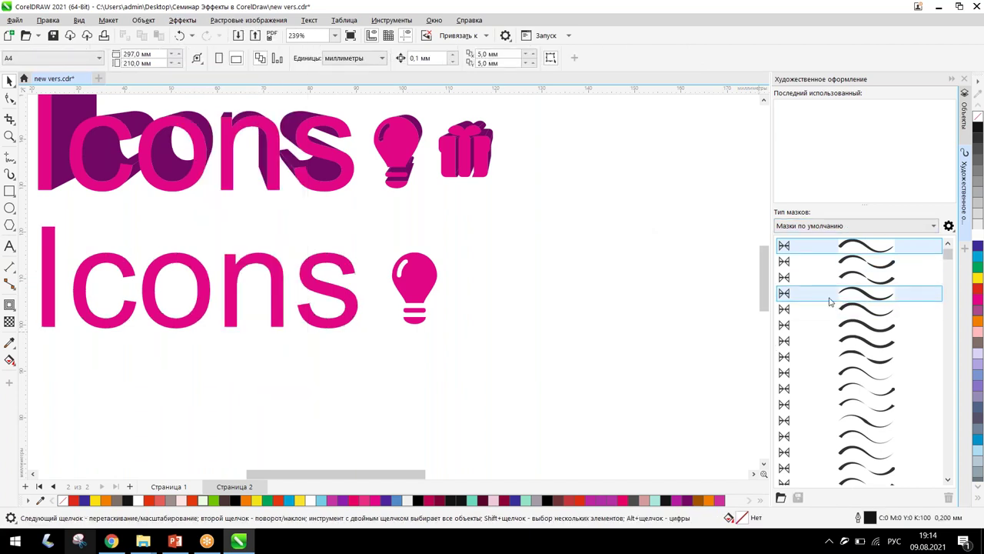
- Apply the third preset stroke of the default Artistic Media set to the lower "Icons" curves
{"action": "left_click", "coordinate": [831, 293]}
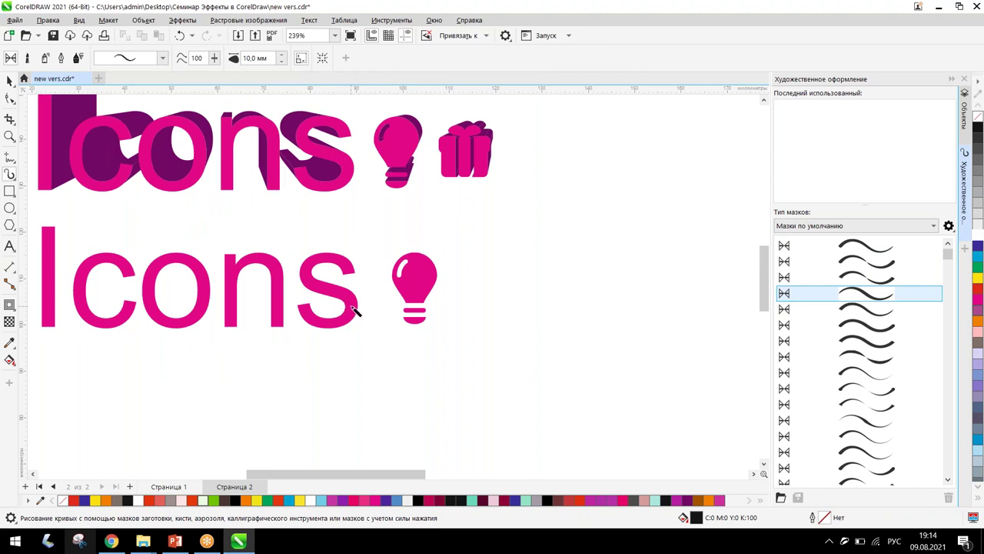
{"action": "left_click", "coordinate": [355, 309]}
{"action": "left_click", "coordinate": [9, 81]}
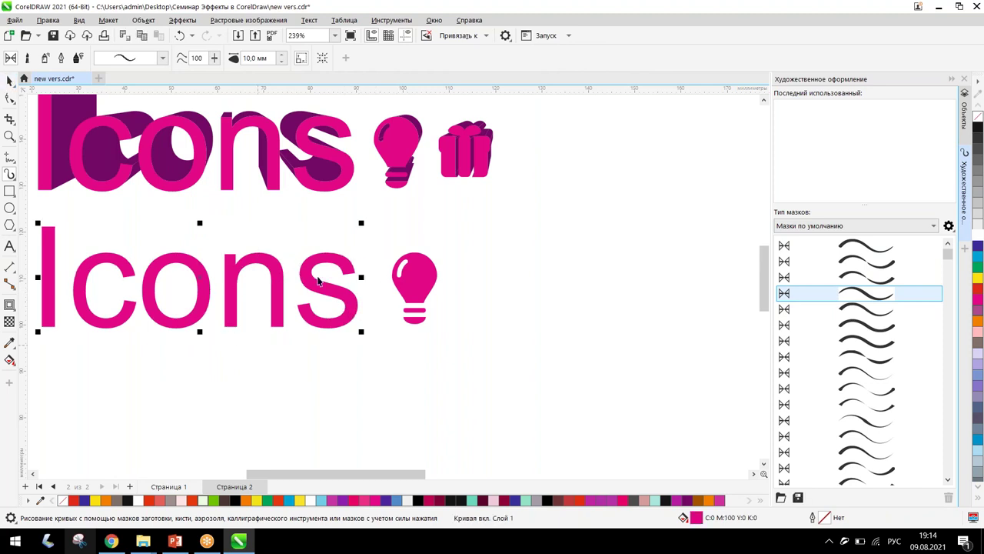
{"action": "left_click", "coordinate": [884, 279]}
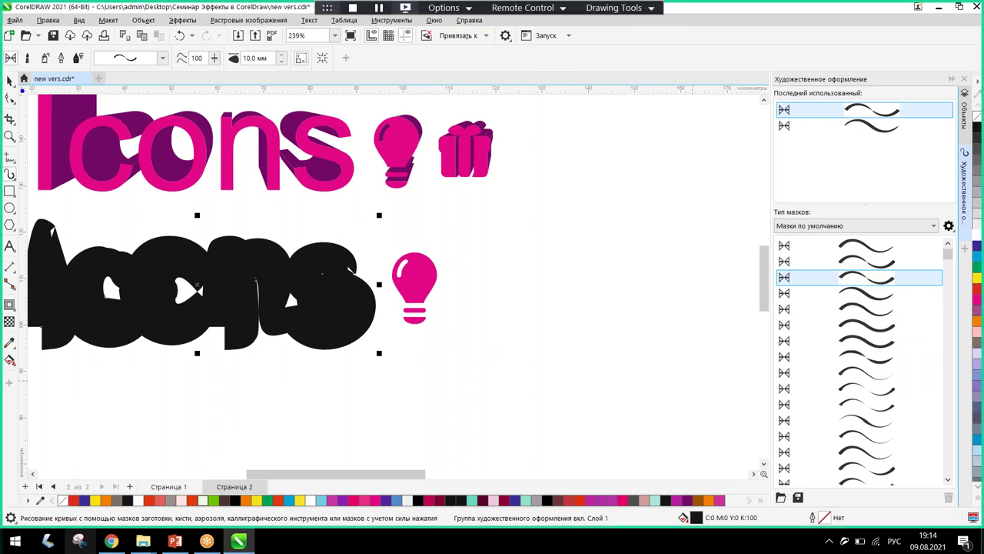
{"action": "left_click_drag", "start_coordinate": [93, 157], "coordinate": [30, 91]}
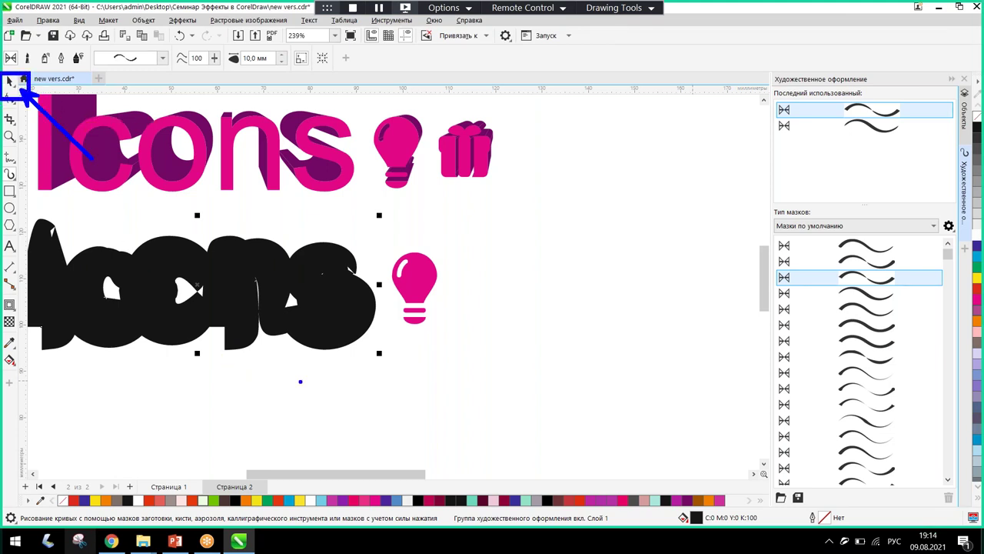
{"action": "mouse_move", "coordinate": [280, 398]}
{"action": "left_mouse_down"}
{"action": "mouse_move", "coordinate": [306, 368]}
{"action": "mouse_move", "coordinate": [296, 449]}
{"action": "mouse_move", "coordinate": [259, 448]}
{"action": "left_mouse_up"}
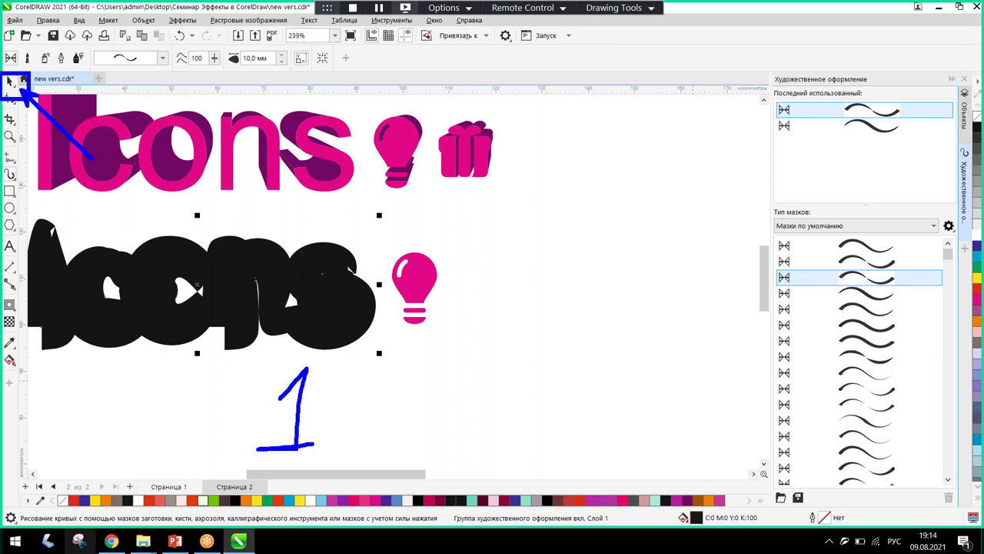
{"action": "left_click_drag", "start_coordinate": [778, 260], "coordinate": [698, 301]}
{"action": "mouse_move", "coordinate": [821, 296]}
{"action": "left_mouse_down"}
{"action": "mouse_move", "coordinate": [840, 318]}
{"action": "mouse_move", "coordinate": [776, 343]}
{"action": "mouse_move", "coordinate": [841, 384]}
{"action": "left_mouse_up"}
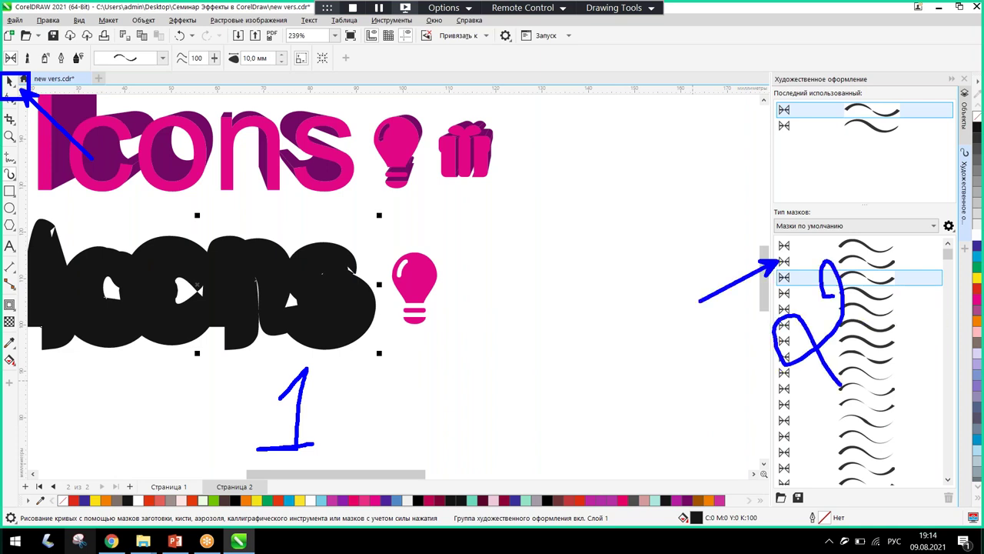
{"action": "key", "text": "Escape"}
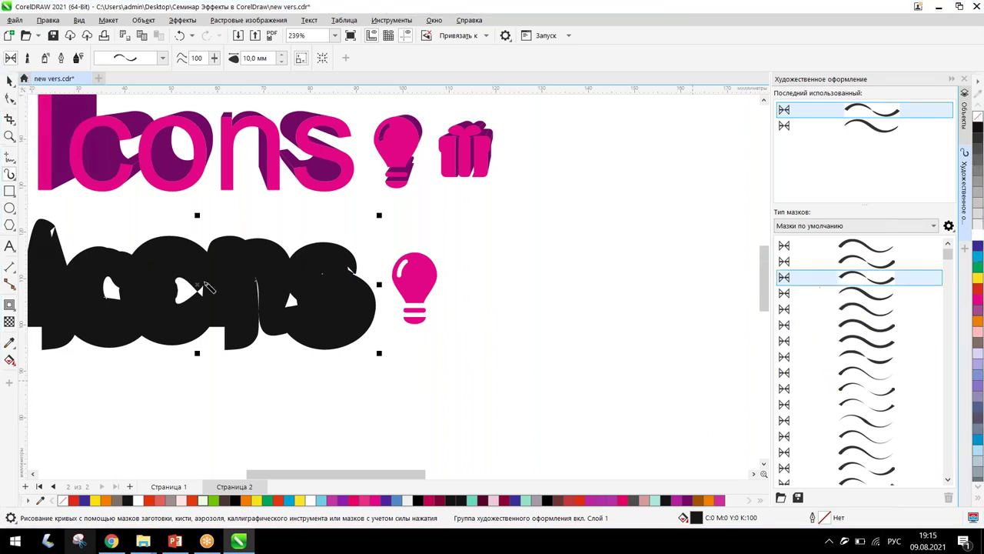
- Reduce the stroke width of the lower "Icons" to 2.0 mm
{"action": "left_click", "coordinate": [281, 62]}
{"action": "left_click", "coordinate": [282, 62]}
{"action": "left_click", "coordinate": [281, 61]}
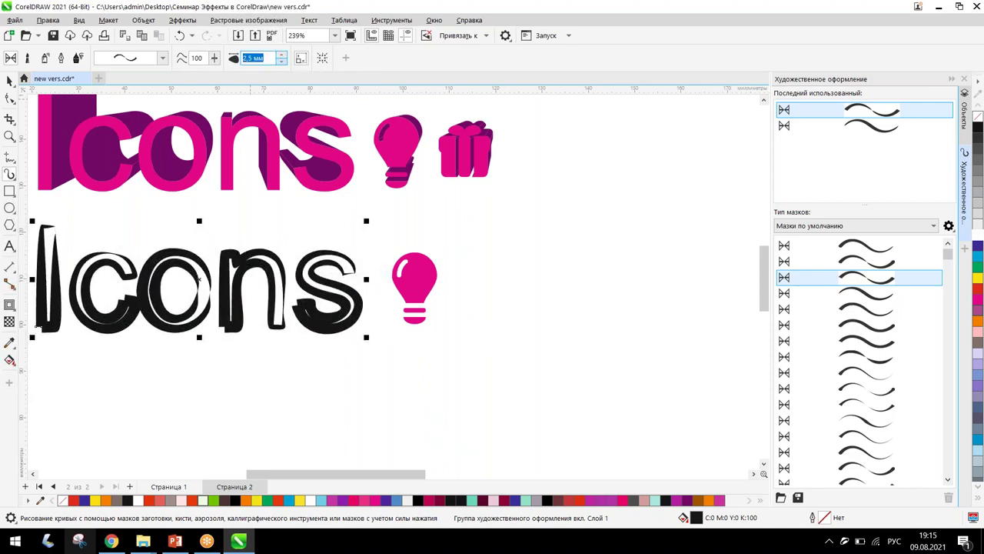
{"action": "left_click", "coordinate": [282, 61]}
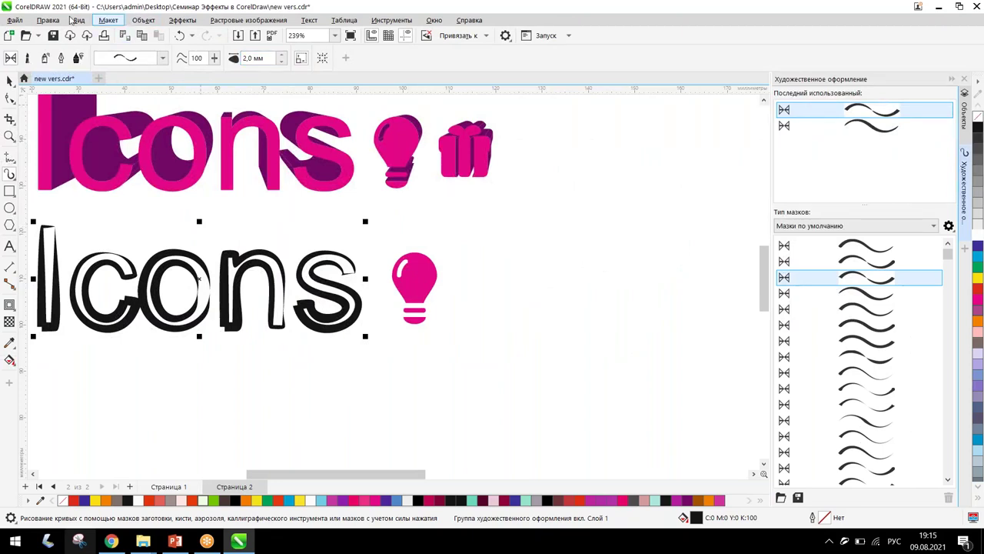
- Try a cyan fill on the stroked lower "Icons", settle on magenta, and thin its stroke to 1.5 mm
{"action": "left_click", "coordinate": [143, 21]}
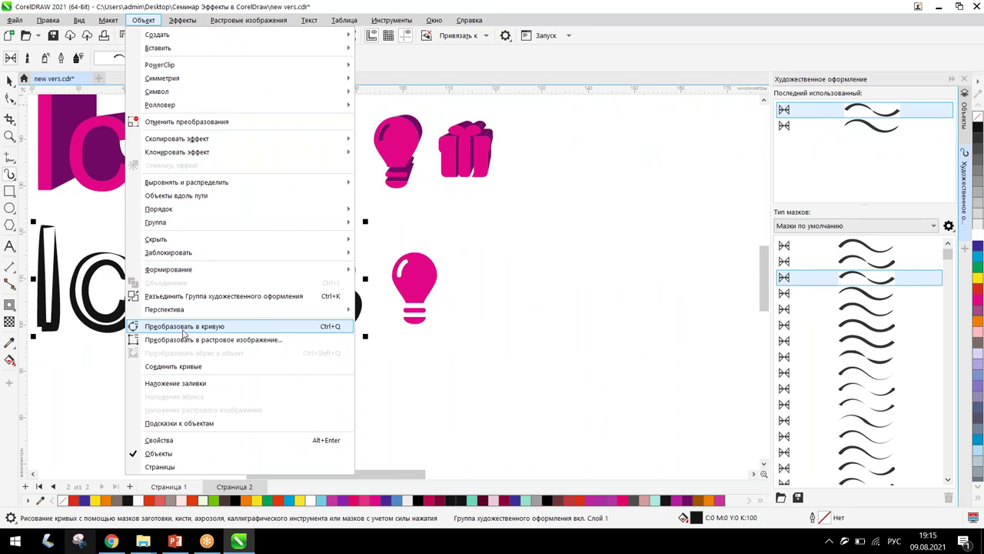
{"action": "mouse_move", "coordinate": [169, 269]}
{"action": "left_click", "coordinate": [10, 81]}
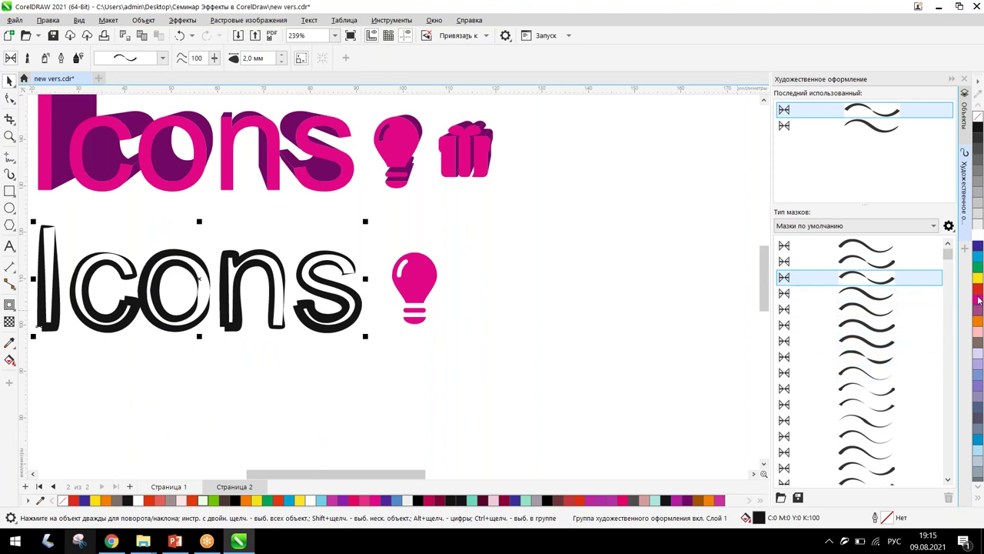
{"action": "left_click", "coordinate": [978, 256]}
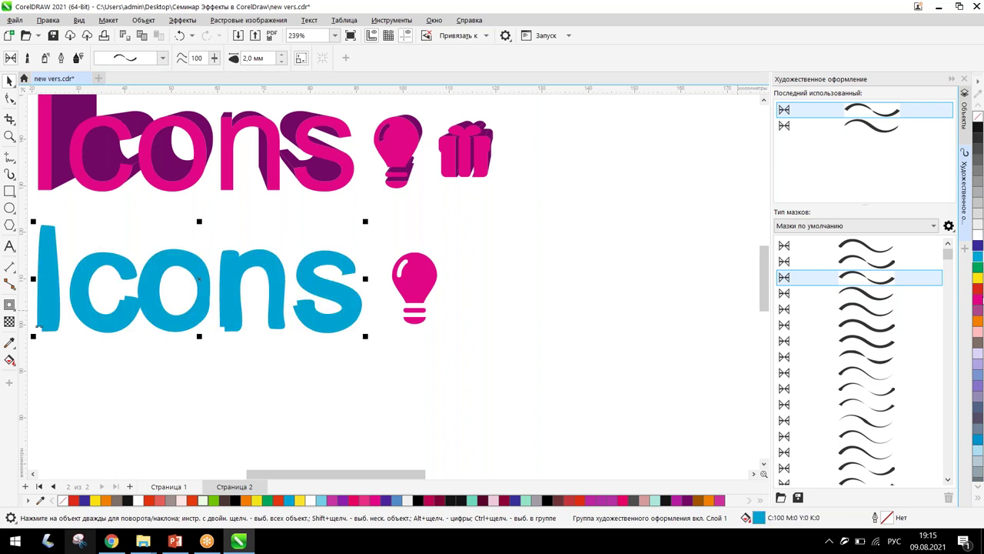
{"action": "left_click", "coordinate": [979, 295]}
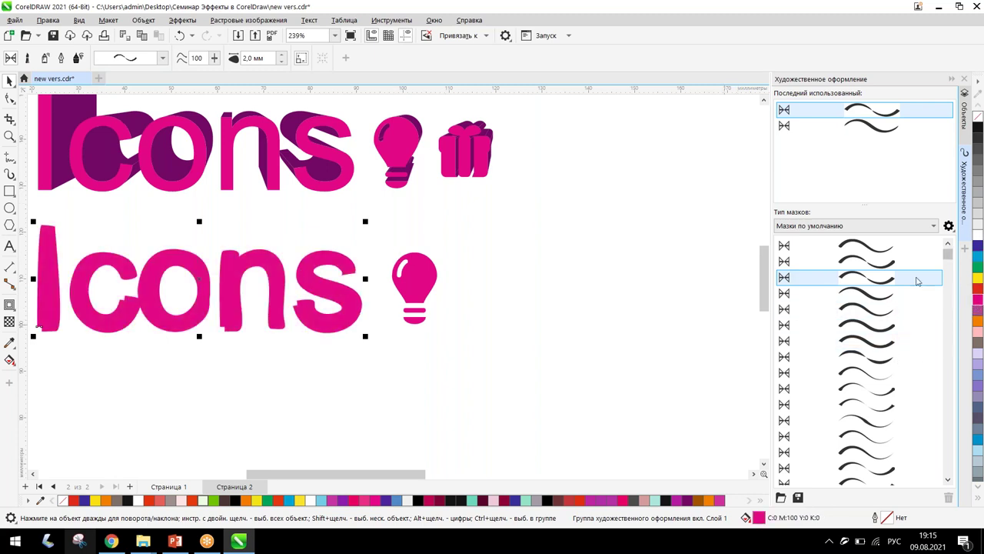
{"action": "left_click", "coordinate": [281, 62]}
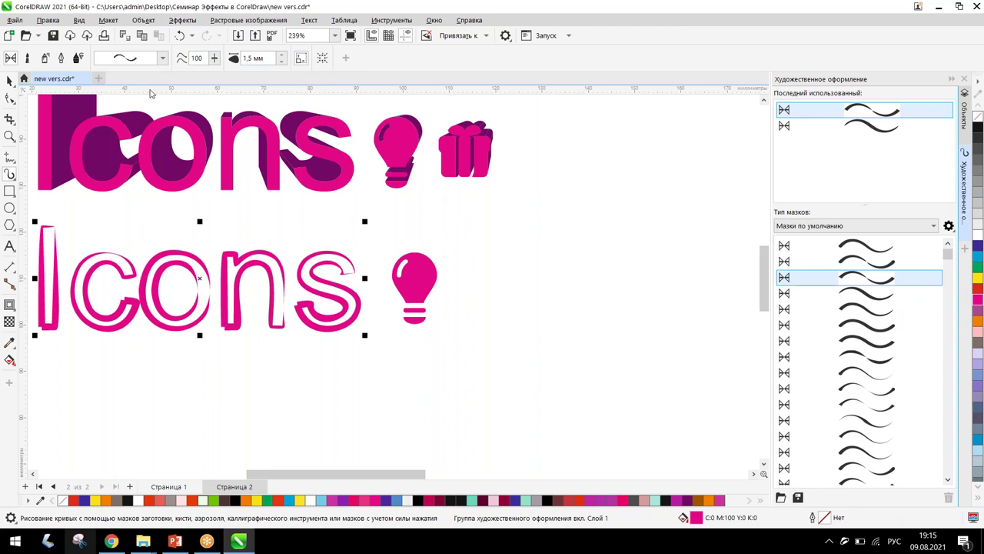
- Try several other preset strokes from the default set on the lower "Icons"
{"action": "left_click", "coordinate": [846, 347]}
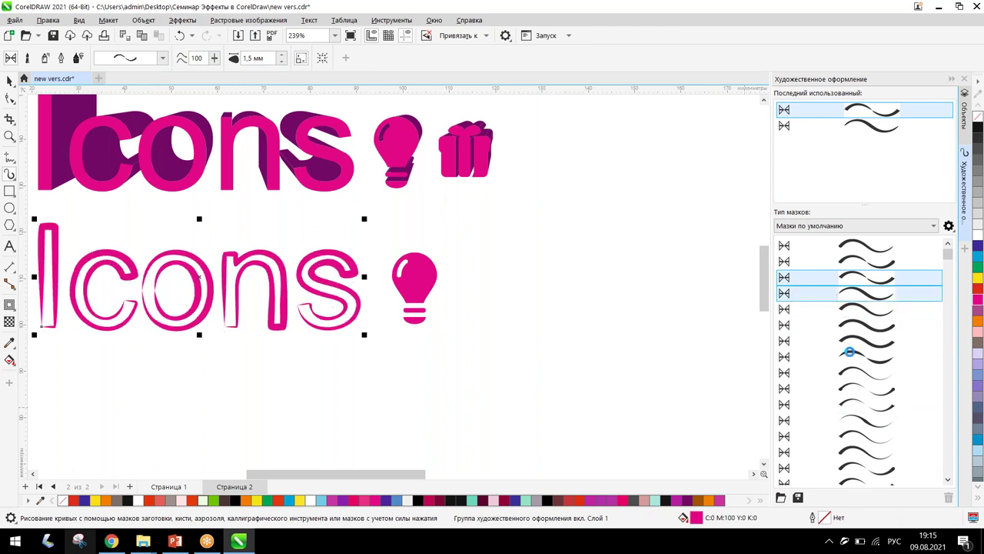
{"action": "left_click", "coordinate": [845, 356]}
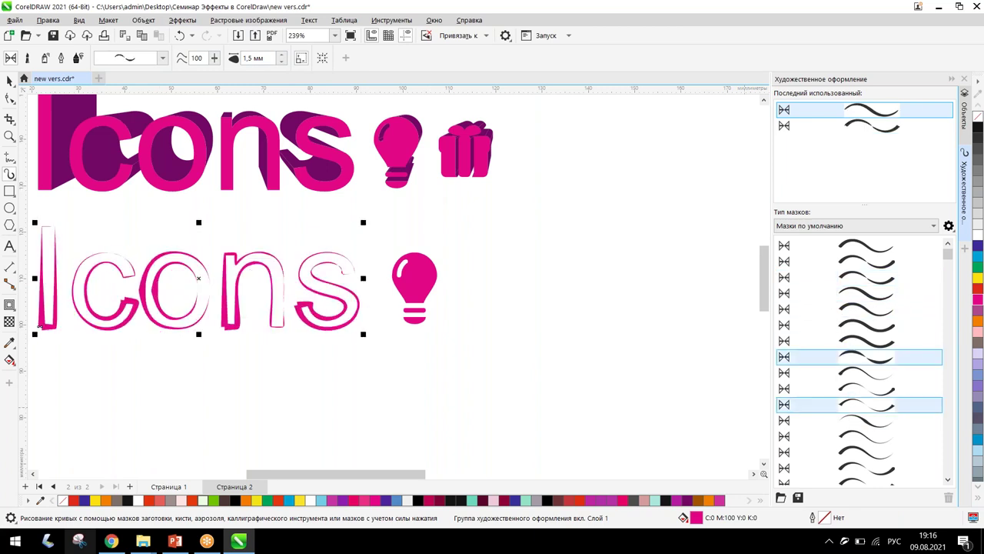
{"action": "left_click", "coordinate": [853, 437]}
{"action": "scroll", "coordinate": [859, 400], "scroll_direction": "down", "scroll_amount": 1}
{"action": "left_click", "coordinate": [859, 388]}
{"action": "scroll", "coordinate": [859, 387], "scroll_direction": "down", "scroll_amount": 4}
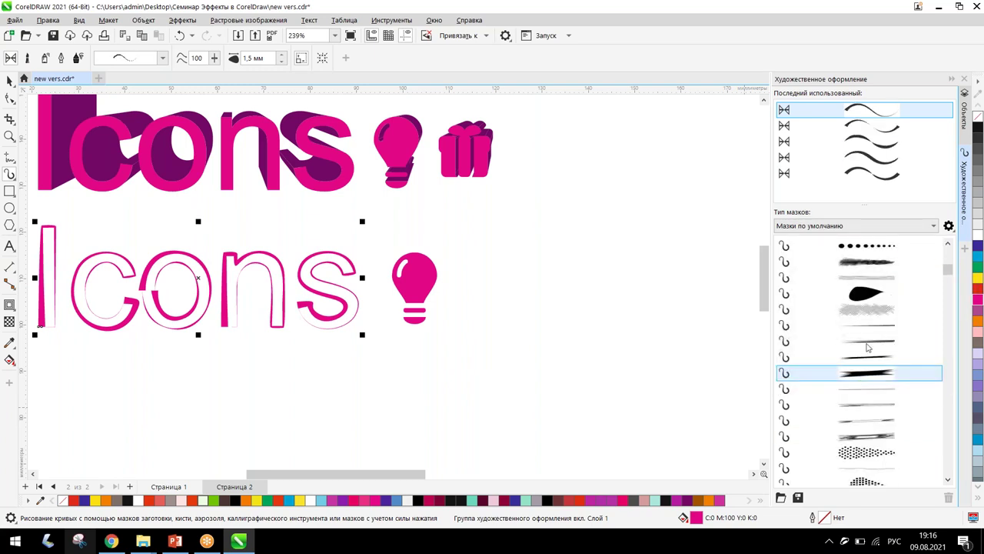
- Apply the tapering dotted artistic brush to the lower "Icons" and set its stroke width to 0.762 mm
{"action": "left_click", "coordinate": [873, 246]}
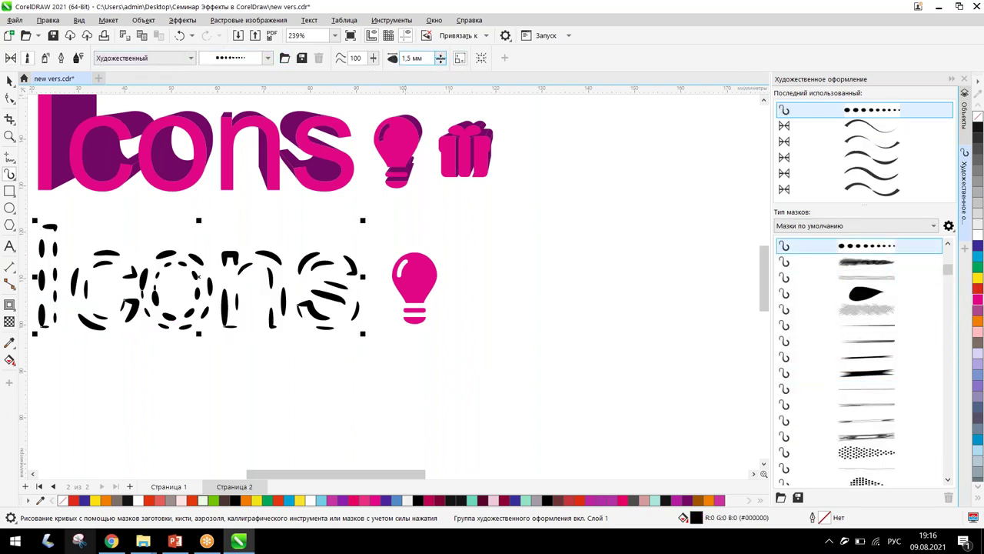
{"action": "left_click", "coordinate": [440, 62]}
{"action": "left_click", "coordinate": [441, 61]}
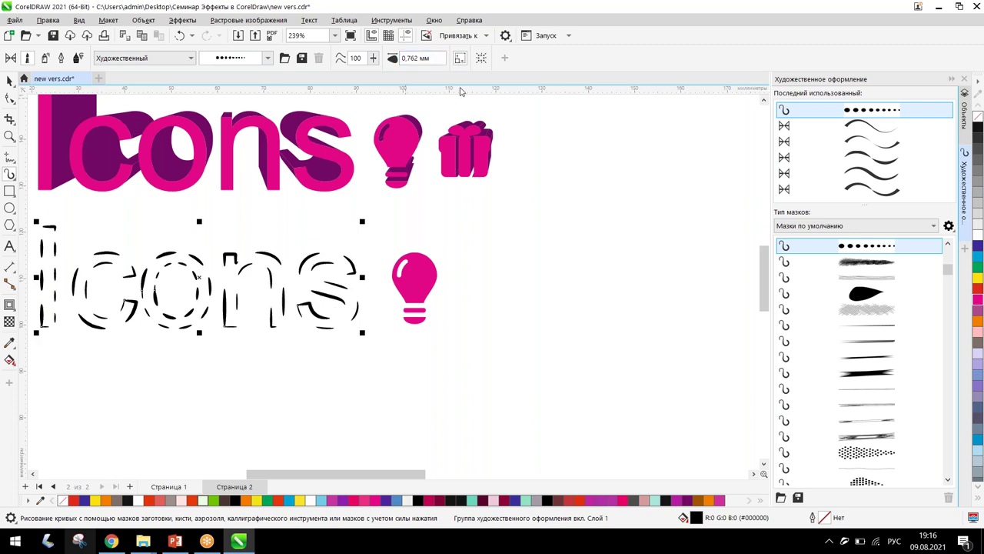
- Try the gray scribble brush and the thin lined brush on the lower "Icons" and inspect the letters up close
{"action": "left_click", "coordinate": [883, 311]}
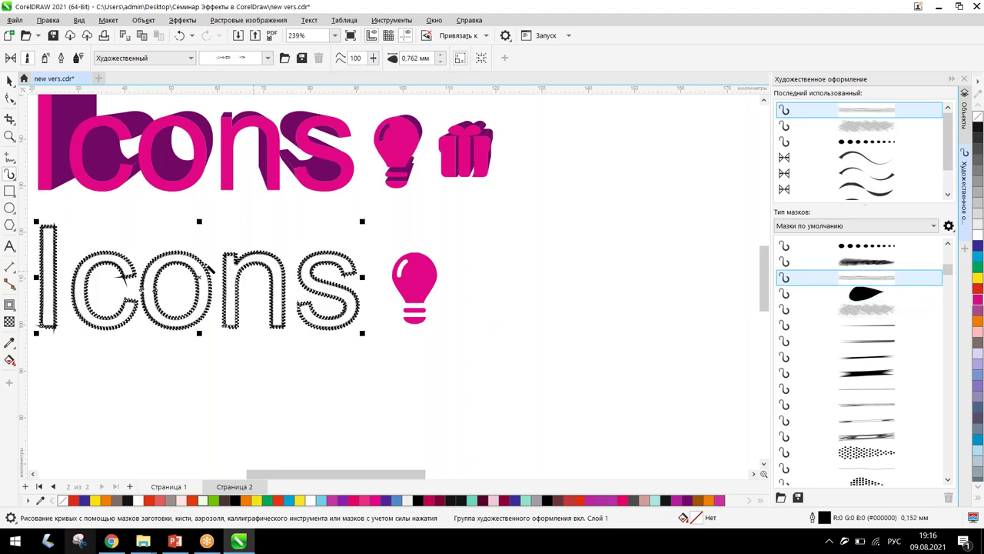
{"action": "scroll", "coordinate": [206, 267], "scroll_direction": "up", "scroll_amount": 1}
{"action": "scroll", "coordinate": [206, 268], "scroll_direction": "up", "scroll_amount": 3}
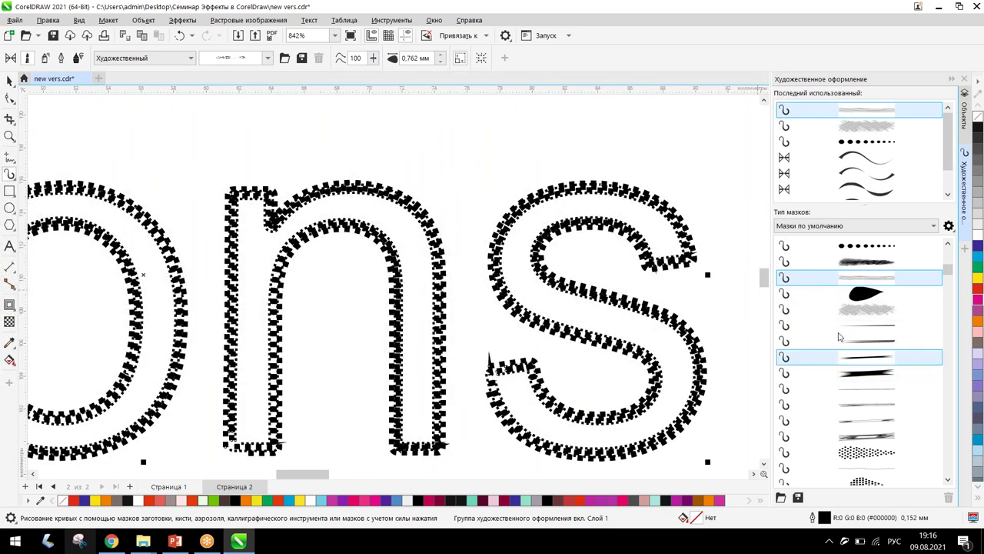
- Apply the thick black rough-ended artistic brush to the lower "Icons" and fill it with magenta
{"action": "left_click", "coordinate": [855, 379]}
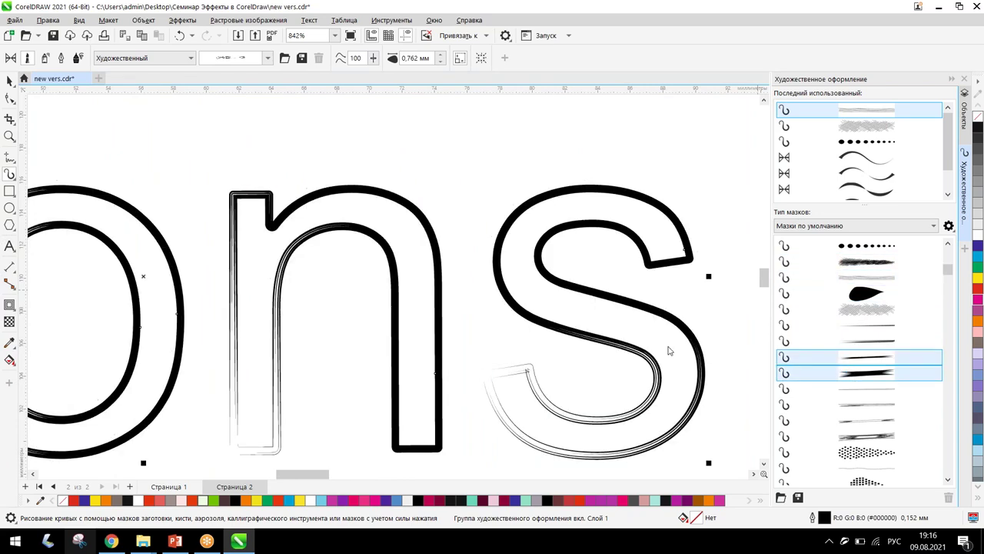
{"action": "left_click", "coordinate": [978, 300]}
{"action": "scroll", "coordinate": [451, 373], "scroll_direction": "down", "scroll_amount": 3}
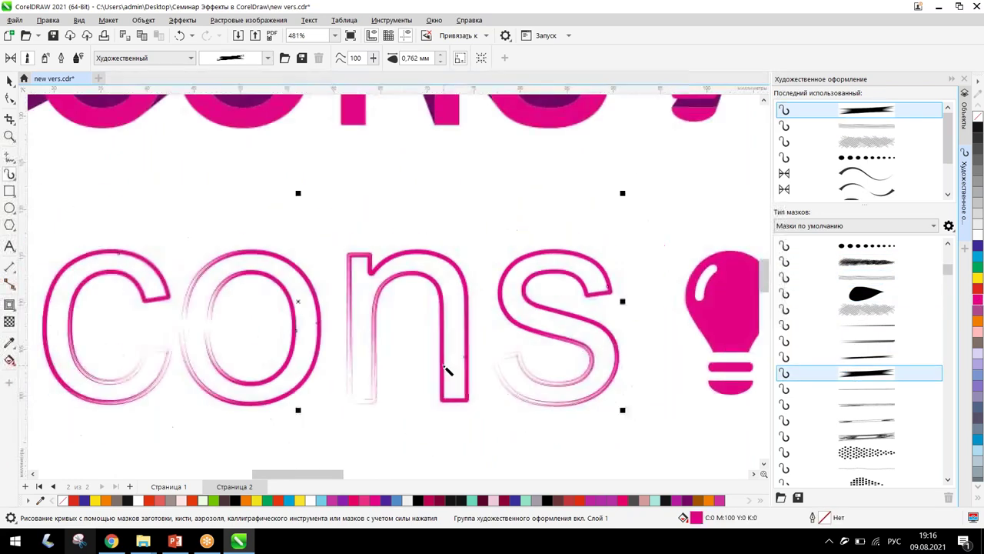
- Try the dot-pattern and striped arrow brushes on the lower "Icons", ending with the solid black diamond-shaped calligraphic brush
{"action": "left_click", "coordinate": [863, 458]}
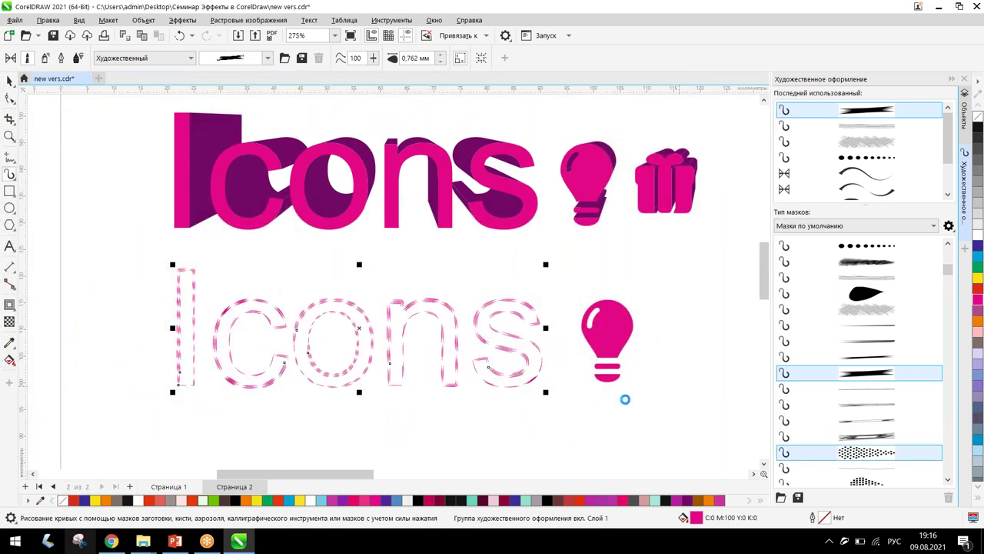
{"action": "scroll", "coordinate": [888, 415], "scroll_direction": "down", "scroll_amount": 5}
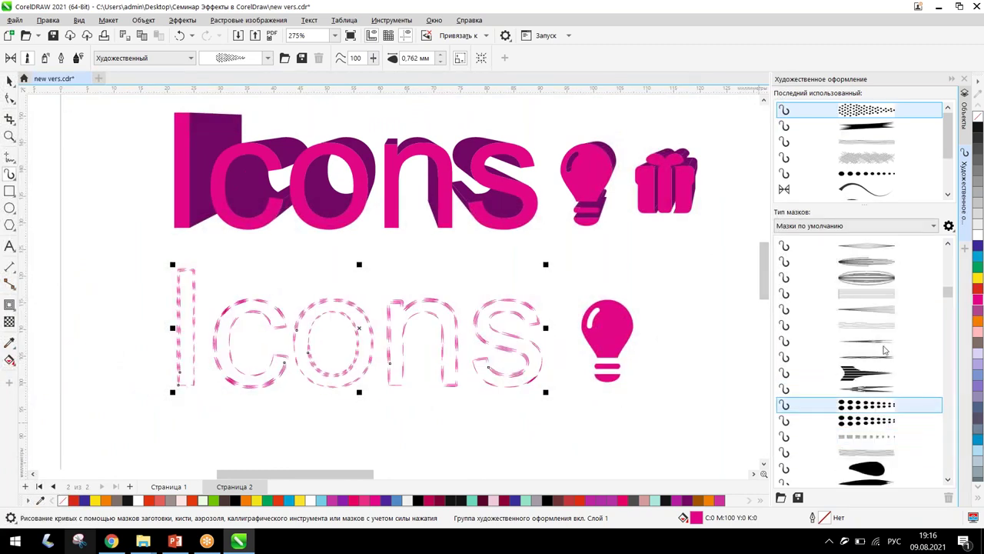
{"action": "left_click", "coordinate": [881, 376]}
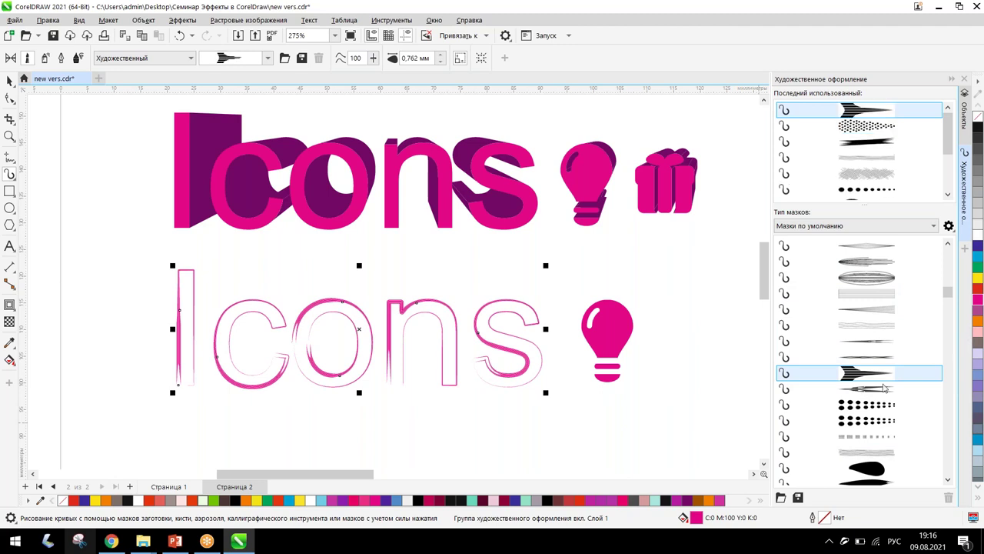
{"action": "scroll", "coordinate": [876, 373], "scroll_direction": "down", "scroll_amount": 2}
{"action": "left_click", "coordinate": [868, 360]}
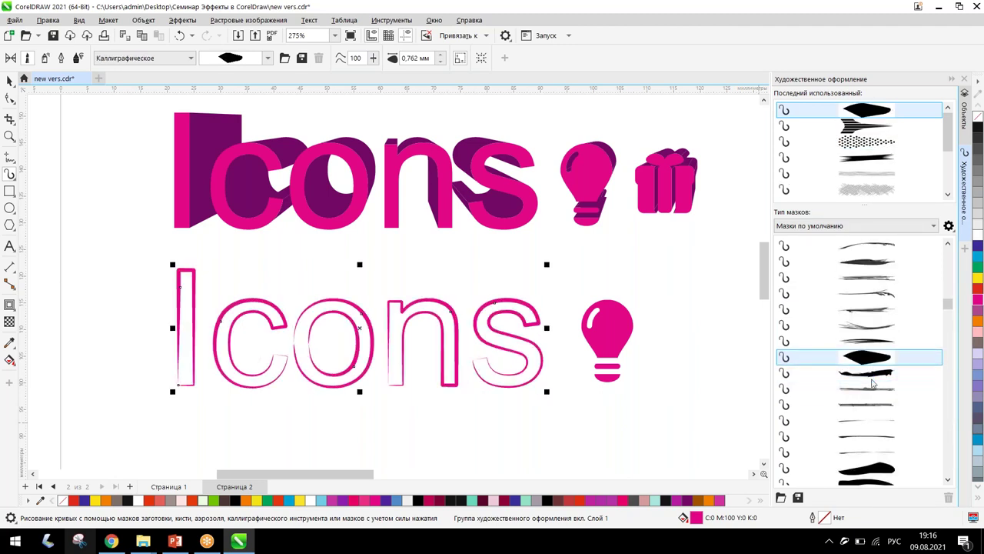
- Try the thin tapered calligraphic, curved physical and rough black line brushes on the lower "Icons"
{"action": "scroll", "coordinate": [866, 358], "scroll_direction": "down", "scroll_amount": 5}
{"action": "scroll", "coordinate": [866, 358], "scroll_direction": "down", "scroll_amount": 5}
{"action": "left_click", "coordinate": [866, 358]}
{"action": "left_click", "coordinate": [868, 398]}
{"action": "scroll", "coordinate": [868, 397], "scroll_direction": "down", "scroll_amount": 5}
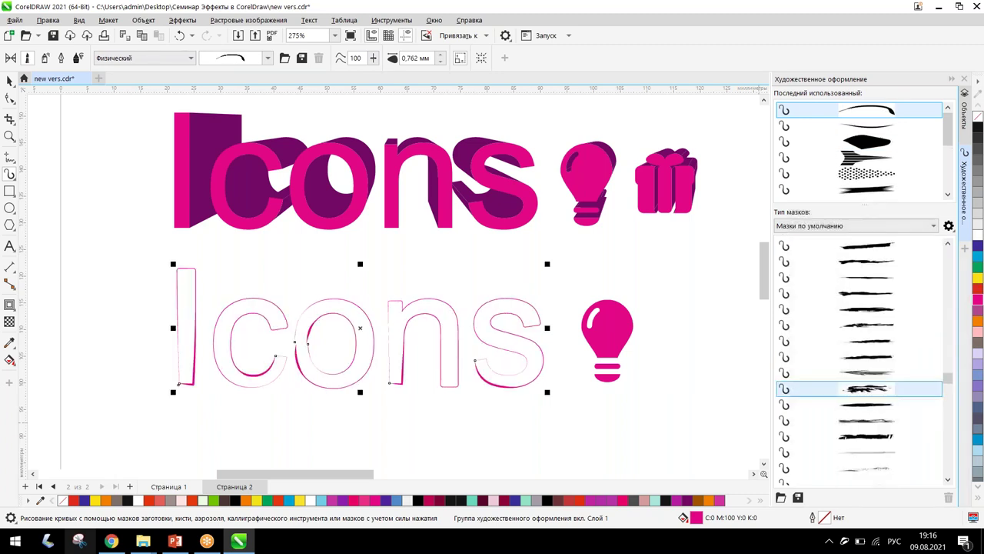
{"action": "left_click", "coordinate": [865, 360]}
- Try the orange paint-stroke, multicolour swirl and paw-print spray brushes on the lower "Icons"
{"action": "scroll", "coordinate": [865, 359], "scroll_direction": "down", "scroll_amount": 5}
{"action": "scroll", "coordinate": [862, 323], "scroll_direction": "down", "scroll_amount": 3}
{"action": "left_click", "coordinate": [862, 324]}
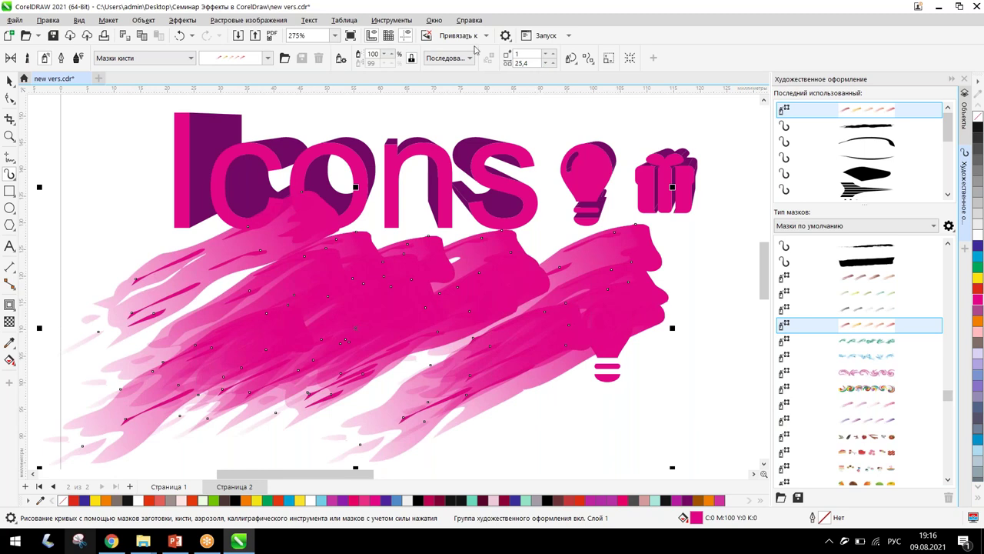
{"action": "left_click", "coordinate": [852, 388]}
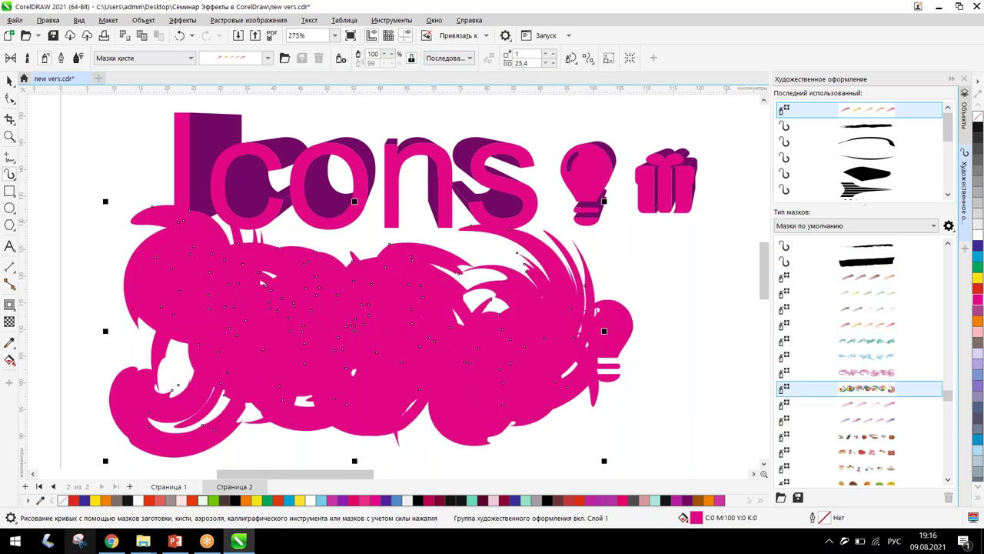
{"action": "scroll", "coordinate": [852, 394], "scroll_direction": "down", "scroll_amount": 4}
{"action": "left_click", "coordinate": [858, 419]}
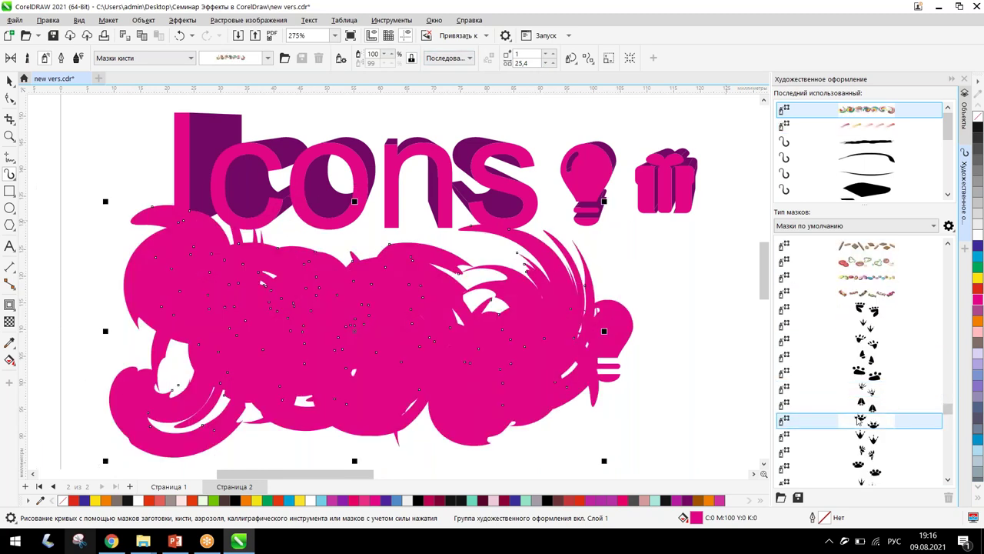
- Apply the rough black texture brush to the lower "Icons" and set its stroke width to 3.262 mm
{"action": "scroll", "coordinate": [857, 400], "scroll_direction": "up", "scroll_amount": 3}
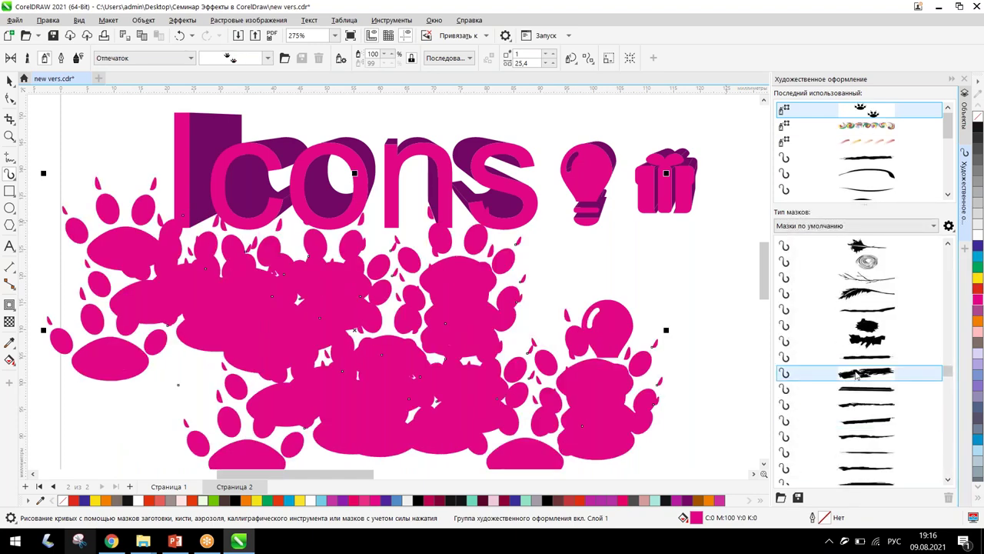
{"action": "left_click", "coordinate": [857, 374]}
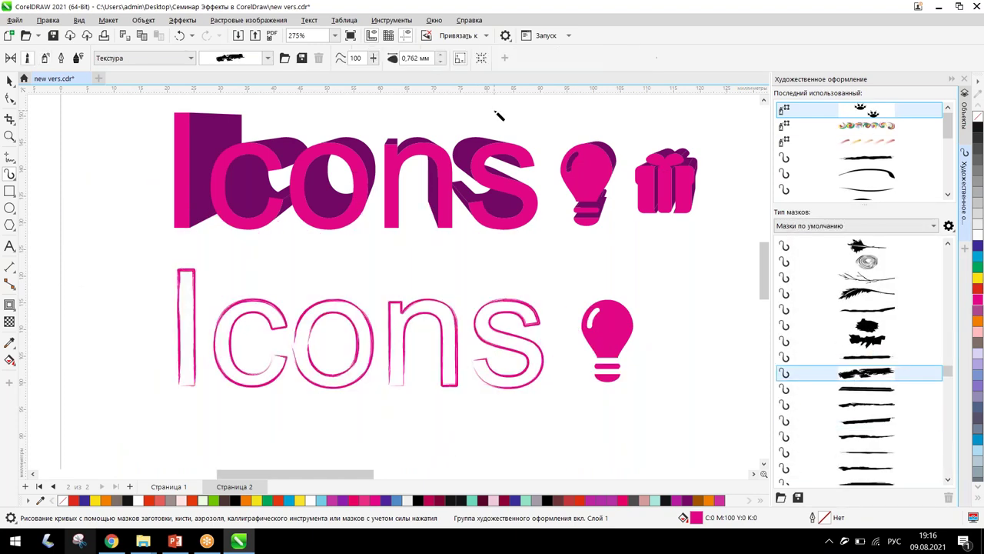
{"action": "left_click", "coordinate": [440, 54]}
{"action": "left_click", "coordinate": [440, 55]}
{"action": "left_click", "coordinate": [440, 54]}
{"action": "left_click", "coordinate": [440, 54]}
{"action": "left_click", "coordinate": [440, 54]}
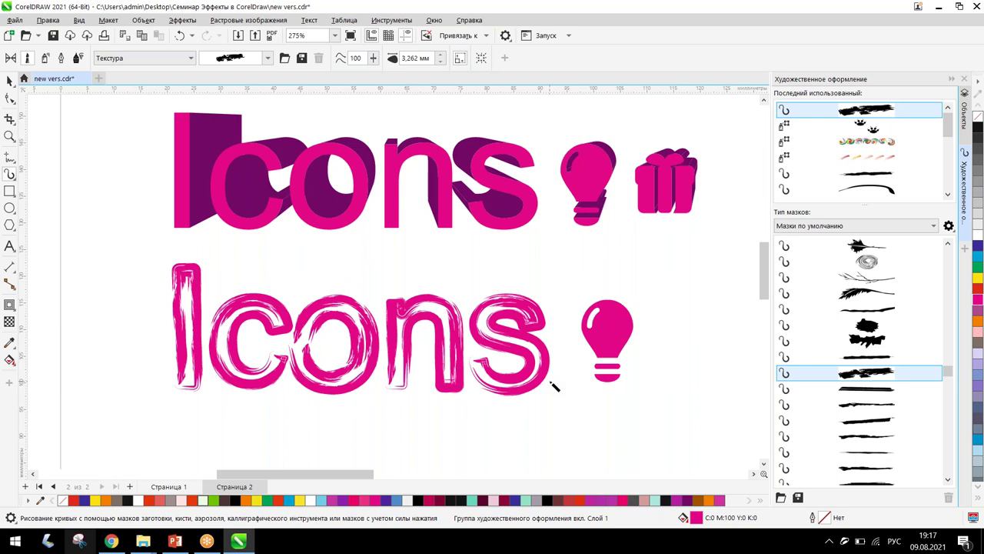
- Apply the same rough texture brush to the lower bulb, fill it with magenta and set its stroke width to 1.262 mm
{"action": "left_click", "coordinate": [615, 364]}
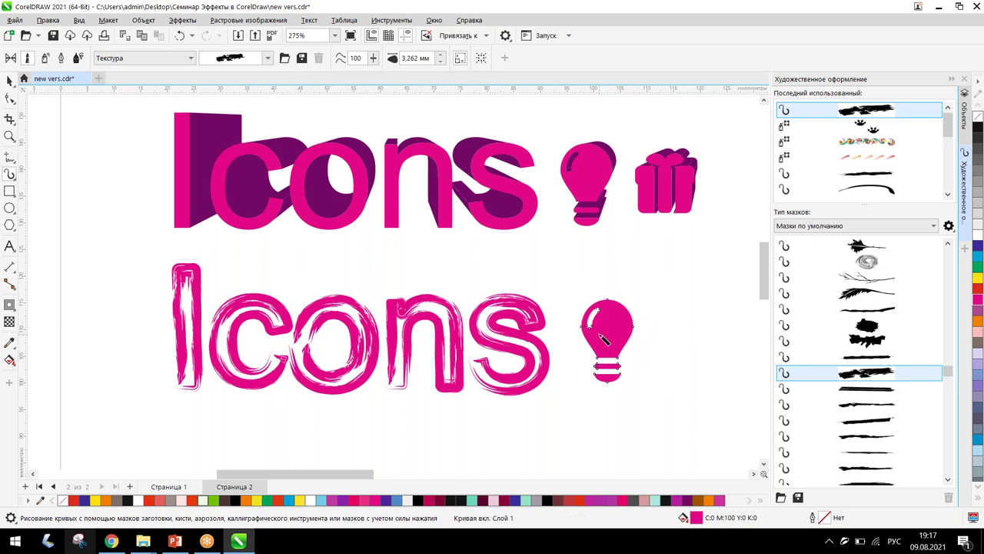
{"action": "left_click", "coordinate": [886, 375]}
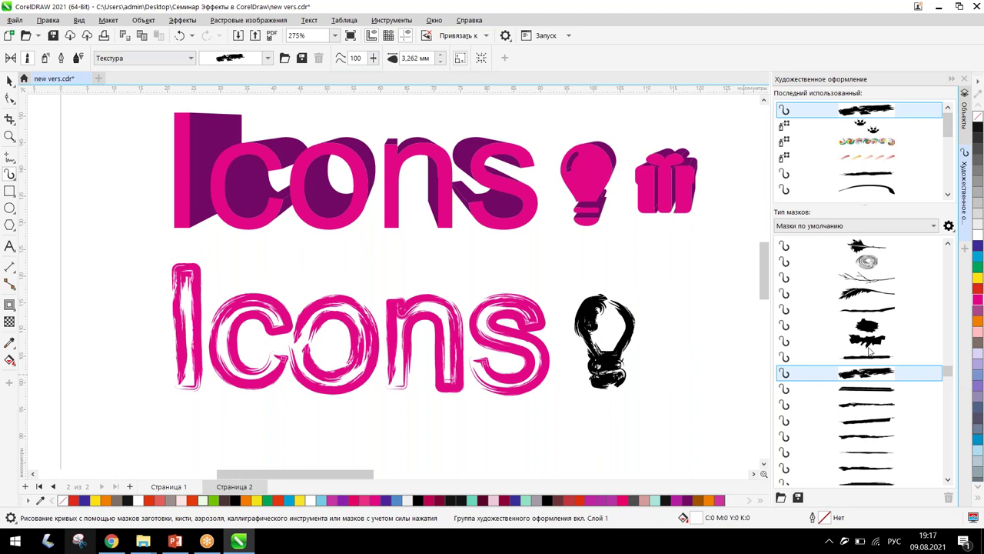
{"action": "left_click", "coordinate": [978, 300]}
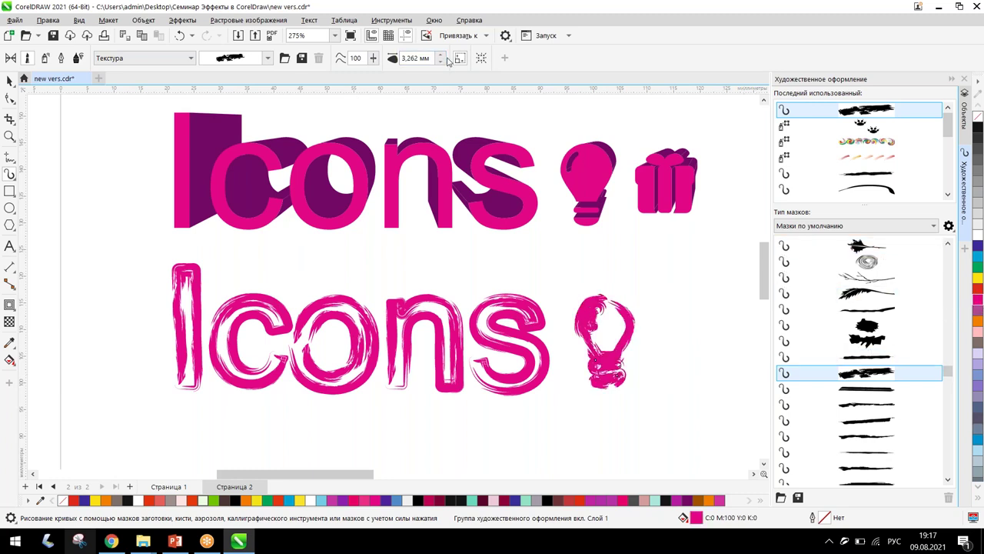
{"action": "left_click", "coordinate": [440, 62]}
{"action": "left_click", "coordinate": [440, 62]}
{"action": "left_click", "coordinate": [440, 56]}
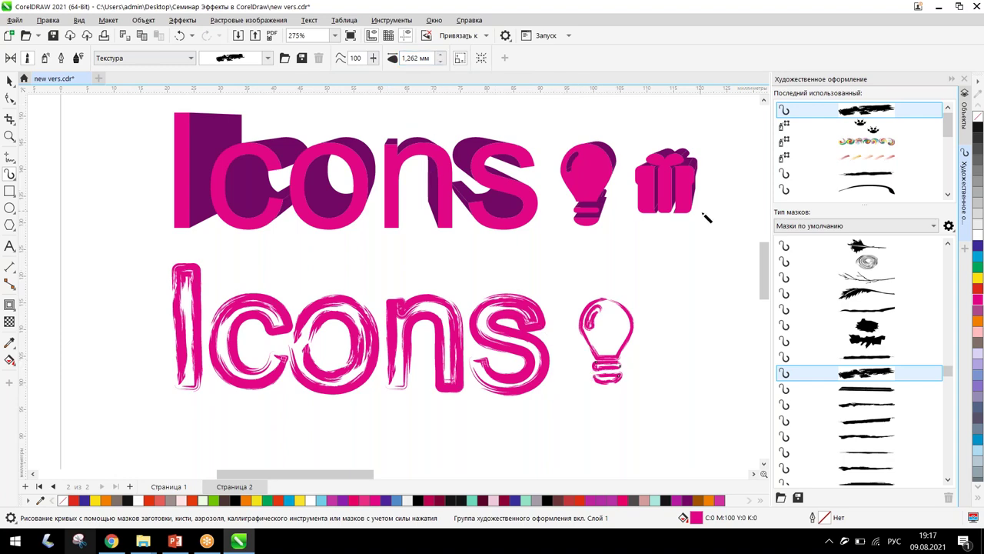
- Place a copy of the extruded gift's base shape beside the lower bulb and give it the rough texture brush in magenta
{"action": "scroll", "coordinate": [508, 361], "scroll_direction": "down", "scroll_amount": 1}
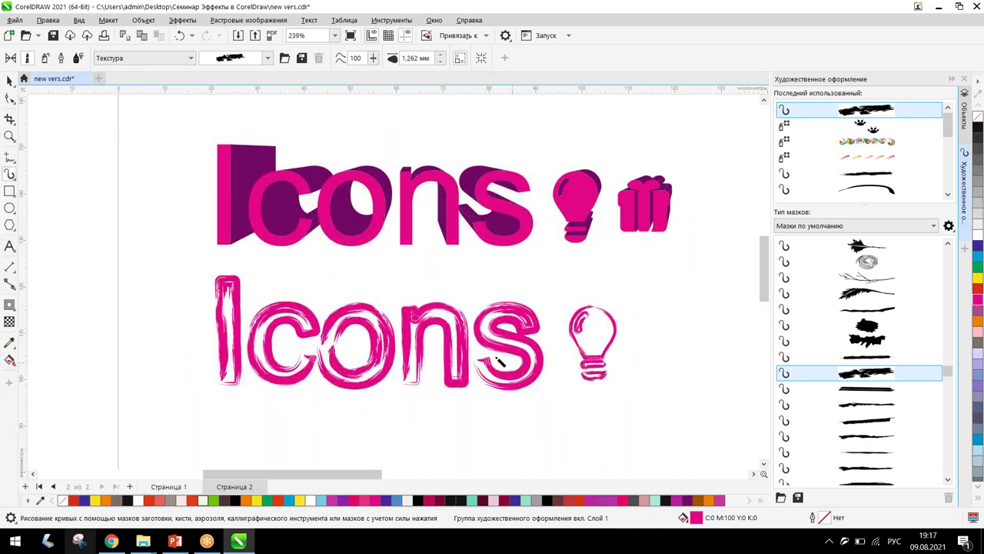
{"action": "left_click", "coordinate": [644, 208]}
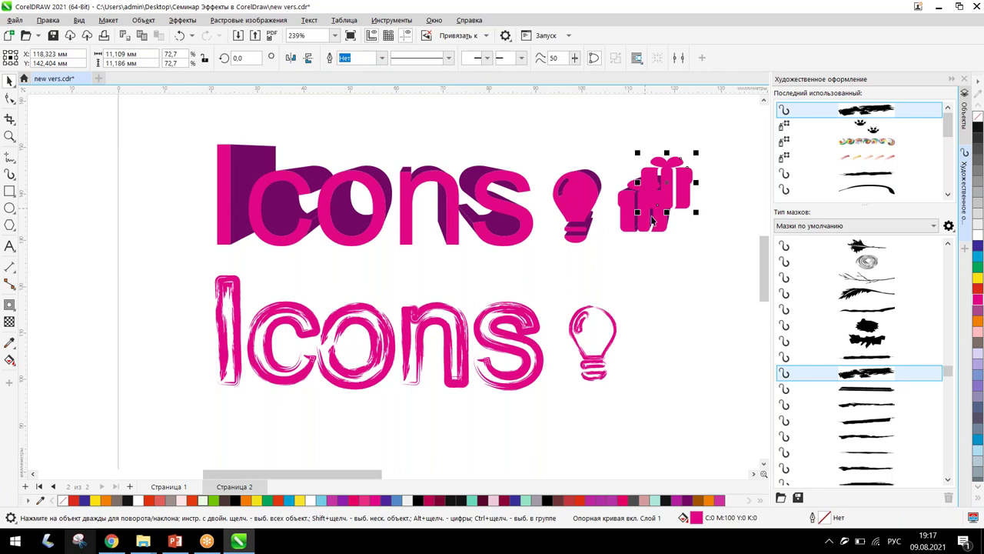
{"action": "left_click_drag", "start_coordinate": [648, 223], "coordinate": [658, 366]}
{"action": "left_click", "coordinate": [878, 375]}
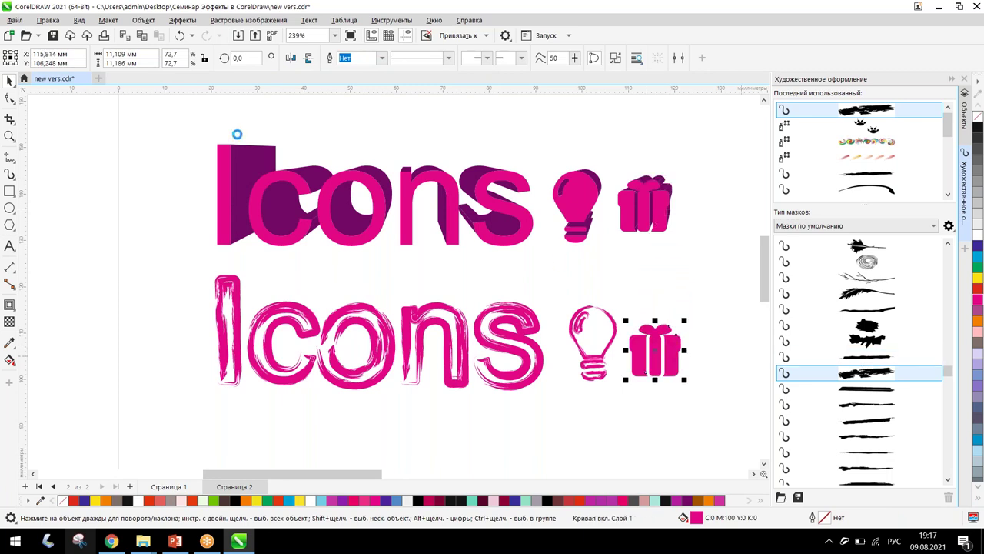
{"action": "left_click", "coordinate": [977, 307]}
- Examine the brush texture on the lower bulb, the gift and the neighbouring letters up close
{"action": "scroll", "coordinate": [631, 369], "scroll_direction": "up", "scroll_amount": 2}
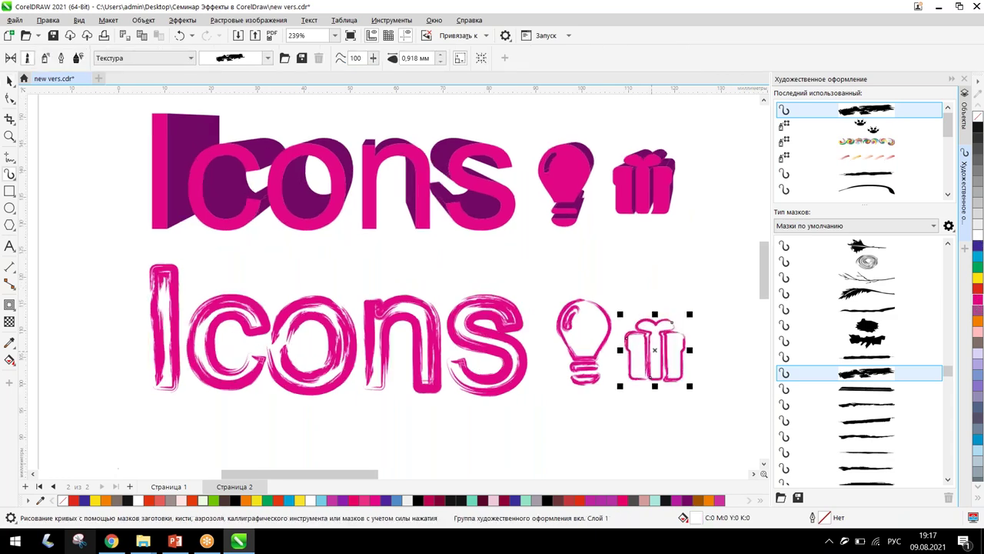
{"action": "scroll", "coordinate": [585, 397], "scroll_direction": "up", "scroll_amount": 2}
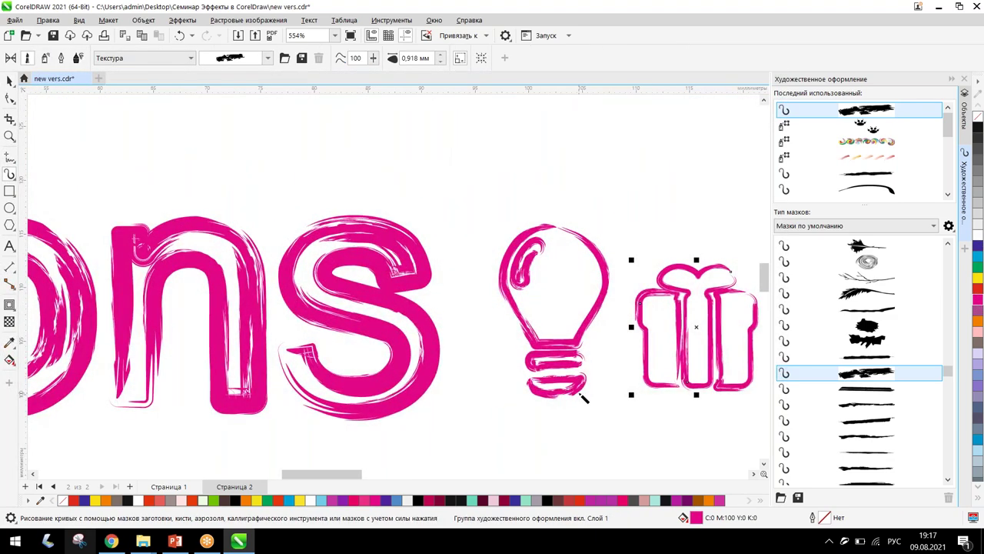
{"action": "scroll", "coordinate": [584, 398], "scroll_direction": "up", "scroll_amount": 1}
{"action": "scroll", "coordinate": [585, 397], "scroll_direction": "up", "scroll_amount": 1}
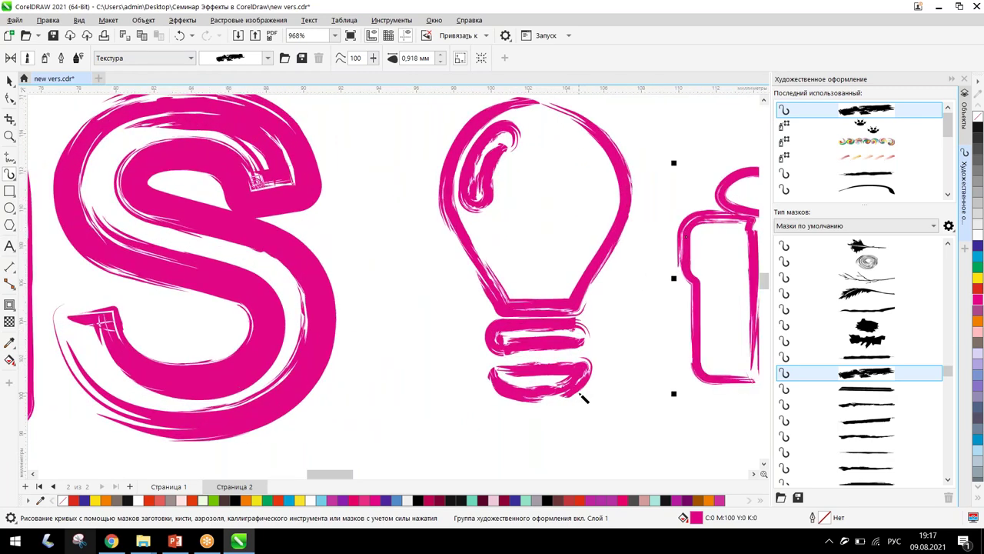
{"action": "scroll", "coordinate": [584, 398], "scroll_direction": "down", "scroll_amount": 4}
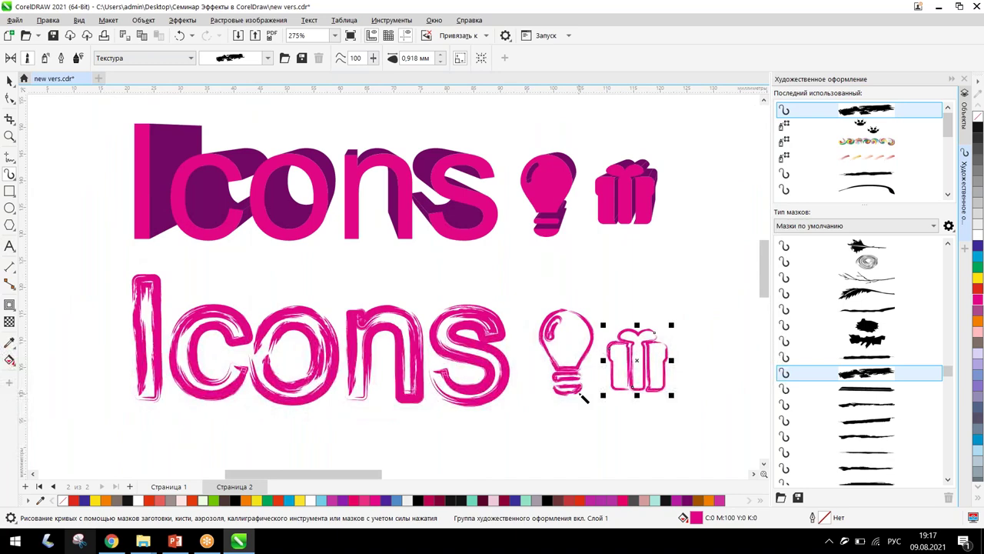
{"action": "scroll", "coordinate": [536, 377], "scroll_direction": "up", "scroll_amount": 2}
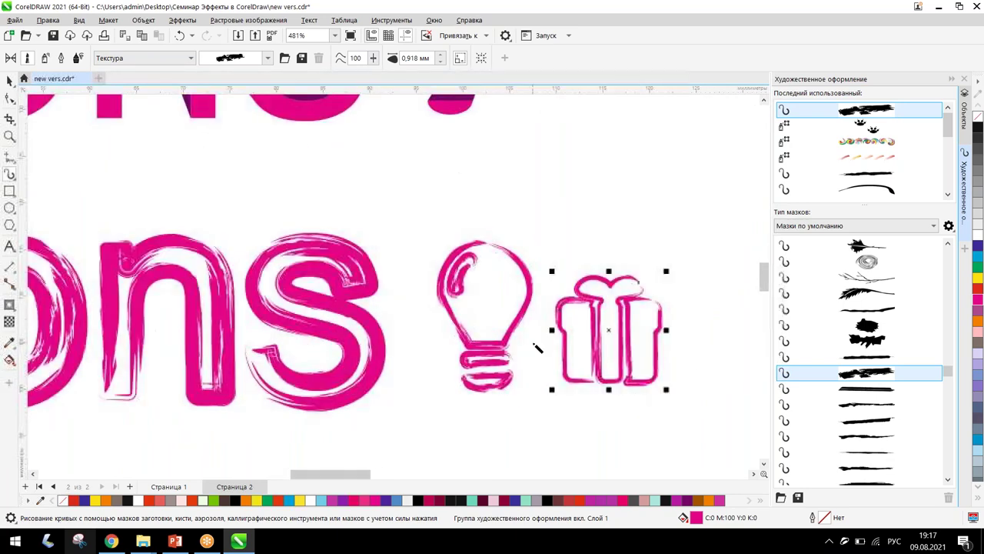
{"action": "scroll", "coordinate": [590, 339], "scroll_direction": "up", "scroll_amount": 3}
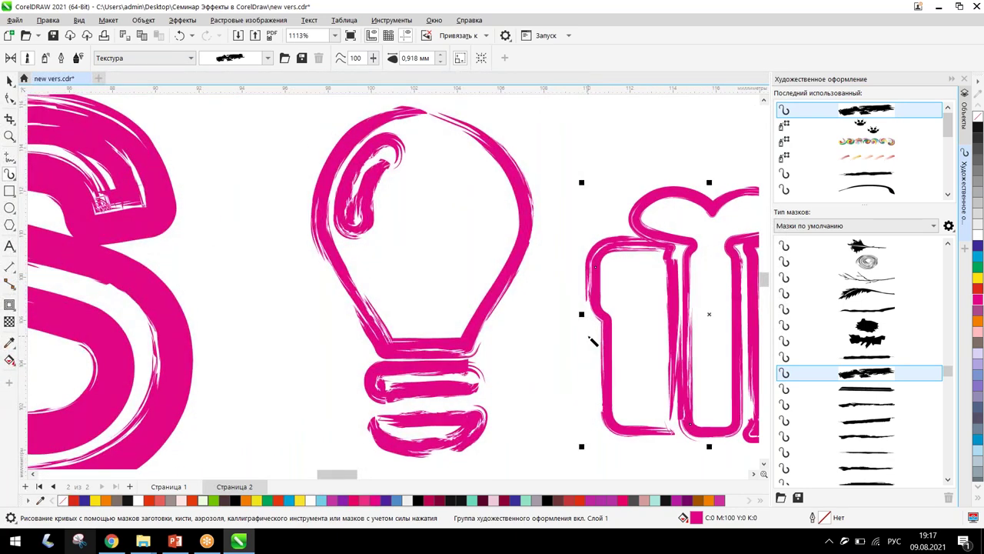
{"action": "scroll", "coordinate": [590, 339], "scroll_direction": "down", "scroll_amount": 5}
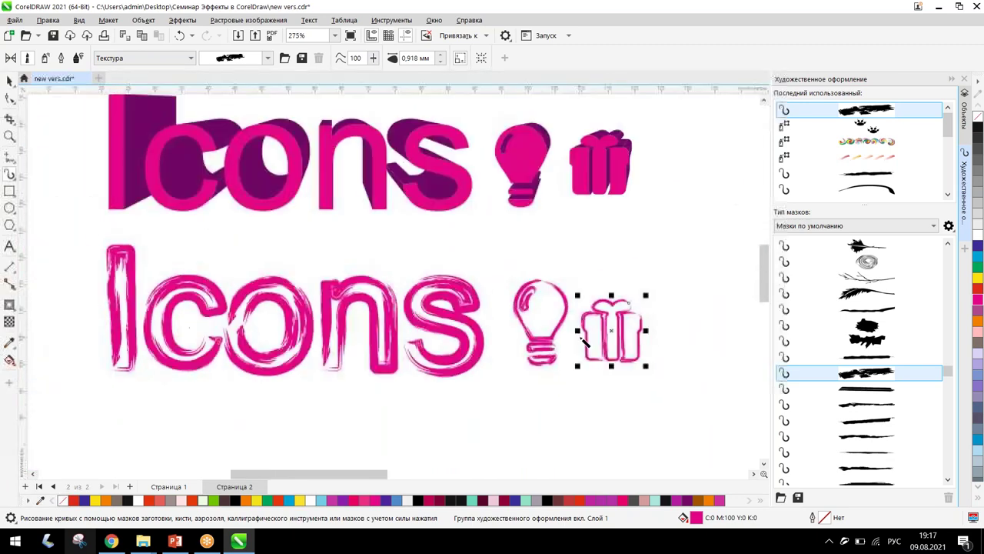
- Review the rows of effect icons and both "Icons" lines, inspecting the jagged distorted gift up close
{"action": "scroll", "coordinate": [584, 338], "scroll_direction": "up", "scroll_amount": 1}
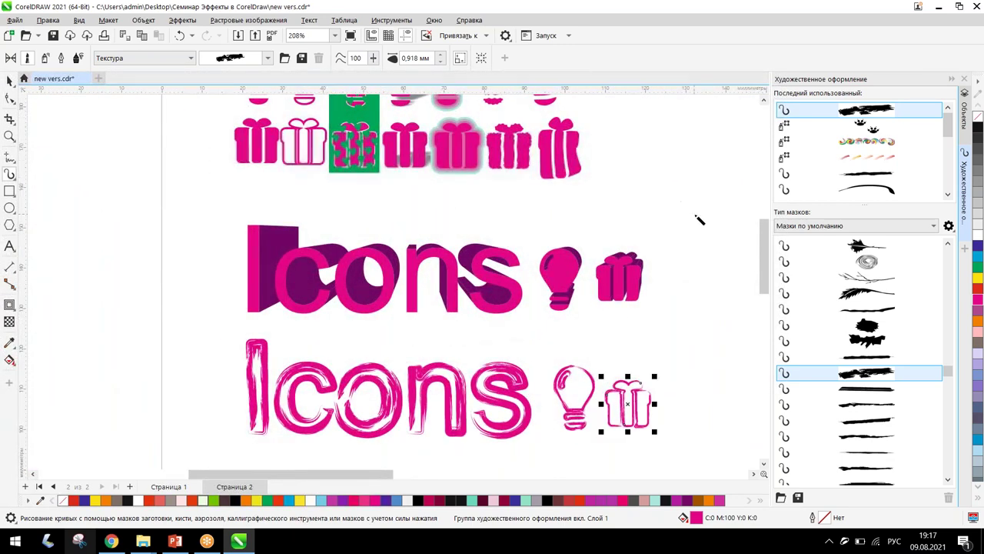
{"action": "left_click_drag", "start_coordinate": [765, 249], "coordinate": [766, 245]}
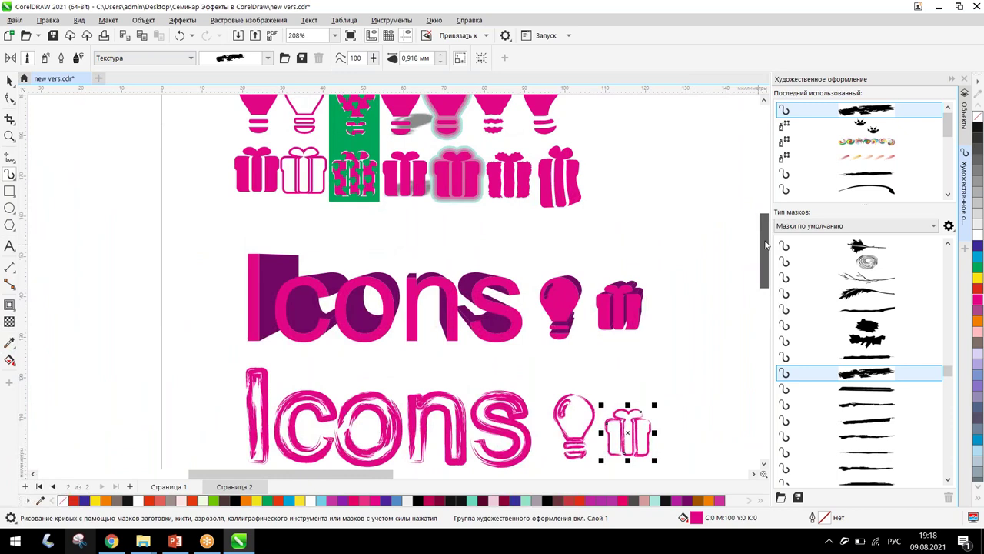
{"action": "left_click_drag", "start_coordinate": [765, 245], "coordinate": [760, 226]}
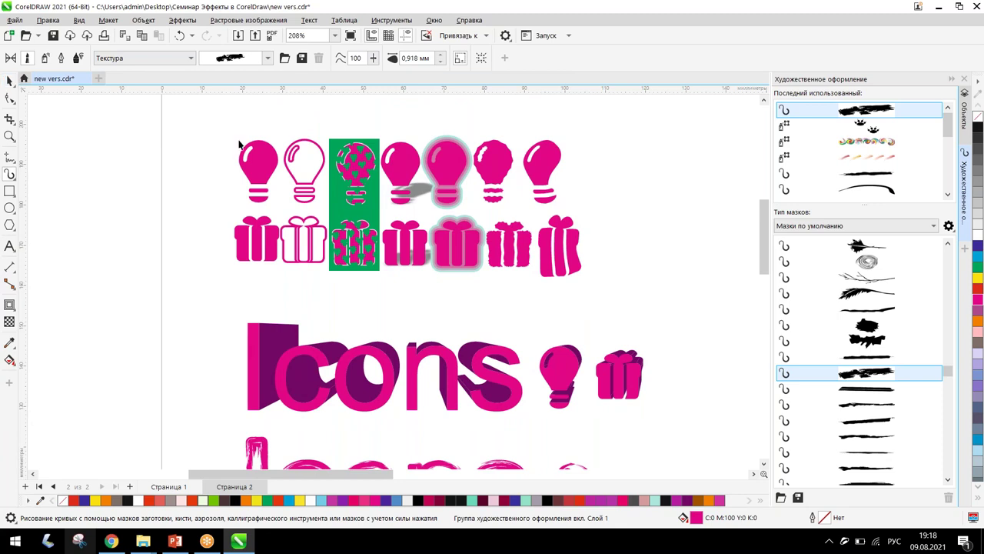
{"action": "key", "text": "space"}
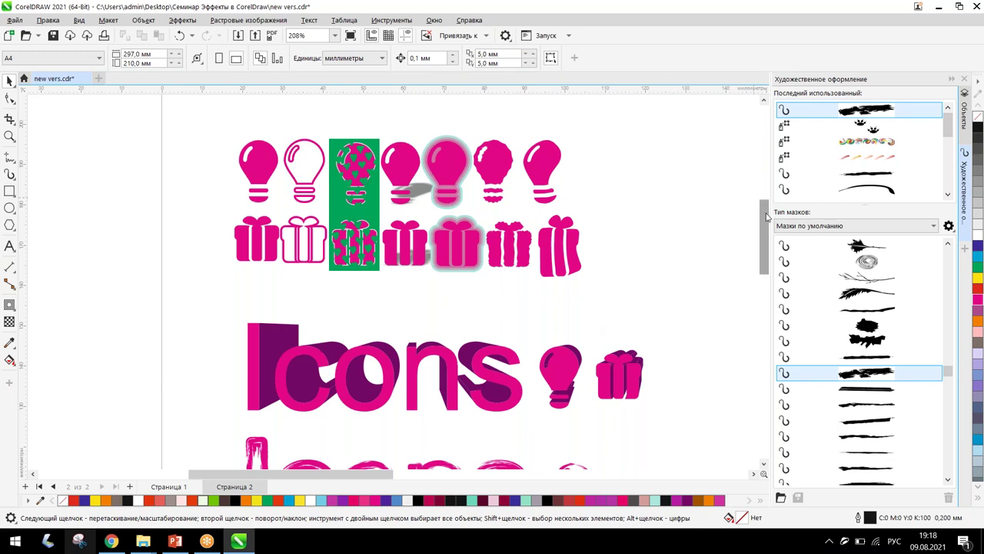
{"action": "left_click_drag", "start_coordinate": [761, 216], "coordinate": [765, 245]}
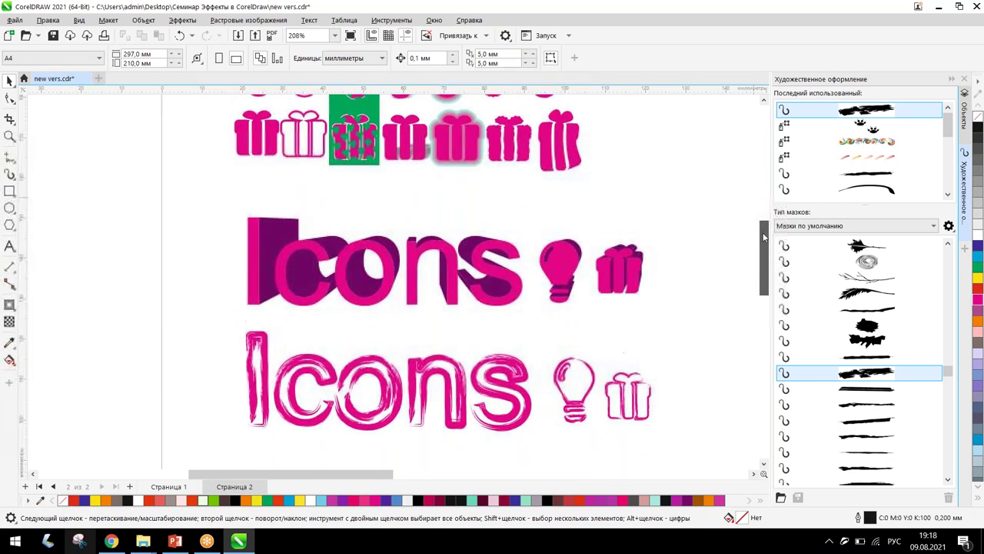
{"action": "left_click", "coordinate": [508, 141]}
{"action": "scroll", "coordinate": [506, 108], "scroll_direction": "up", "scroll_amount": 5}
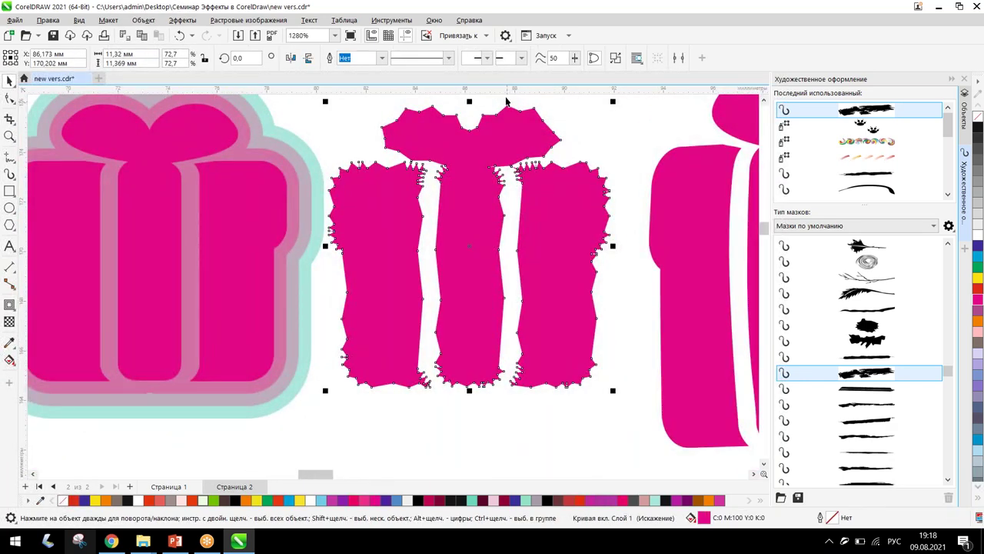
{"action": "scroll", "coordinate": [506, 100], "scroll_direction": "down", "scroll_amount": 5}
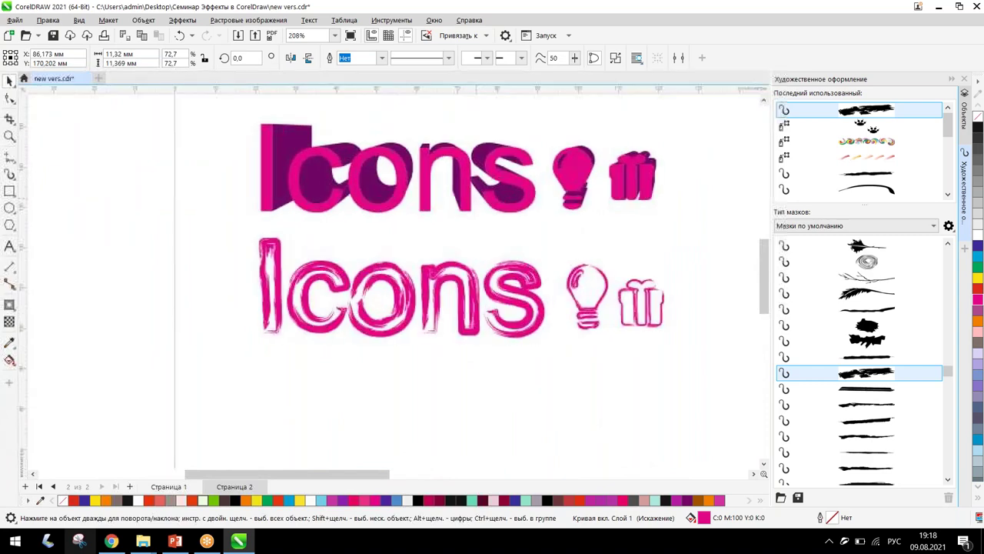
{"action": "scroll", "coordinate": [615, 172], "scroll_direction": "up", "scroll_amount": 2}
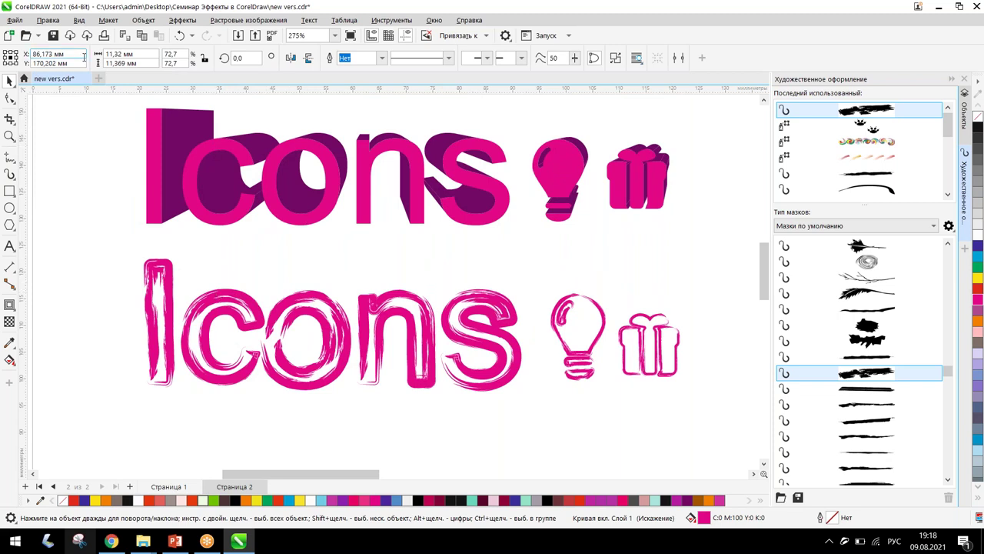
- Start exporting the lower brushed bulb to the desktop, limiting the export to the selected object
{"action": "left_click", "coordinate": [574, 372]}
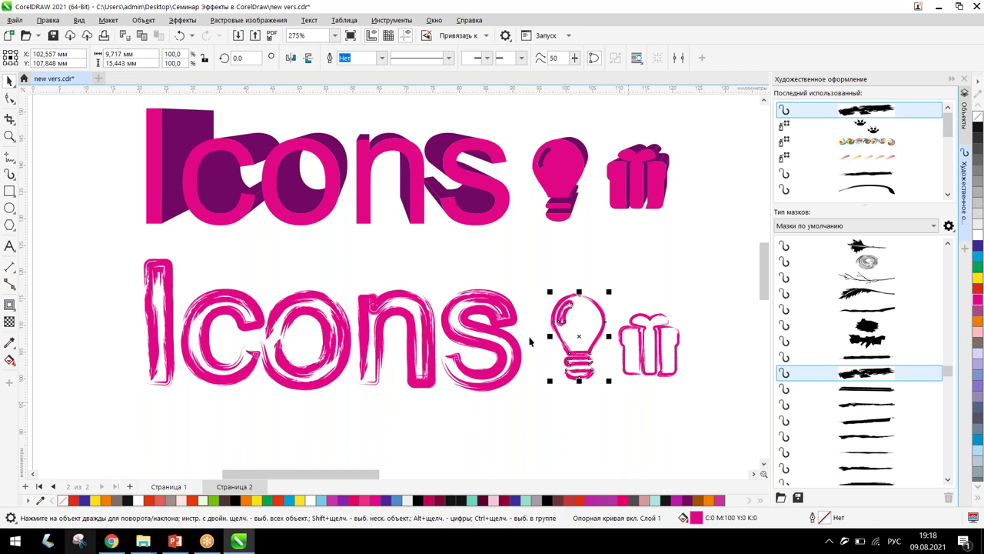
{"action": "left_click", "coordinate": [542, 265]}
{"action": "left_click_drag", "start_coordinate": [623, 415], "coordinate": [622, 413]}
{"action": "left_click", "coordinate": [15, 20]}
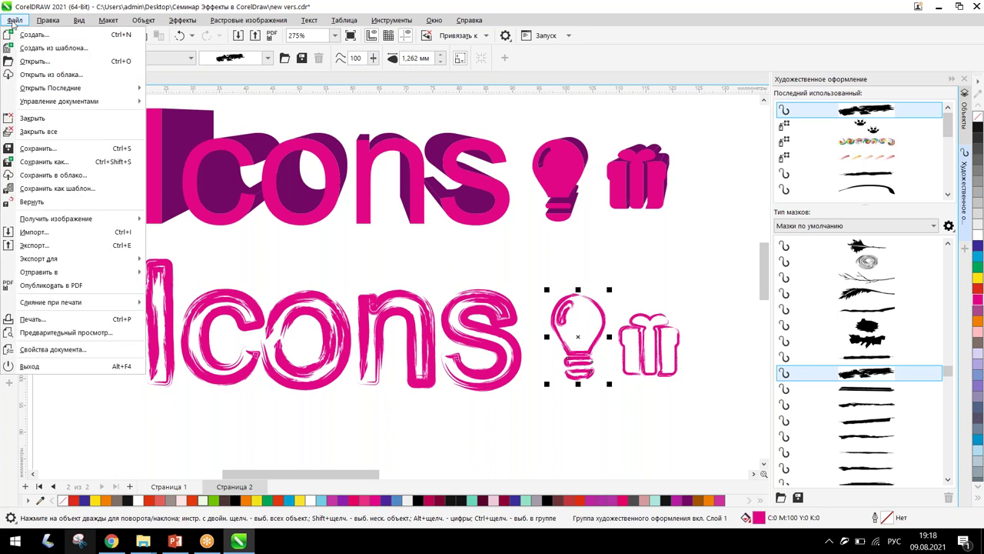
{"action": "left_click", "coordinate": [77, 244]}
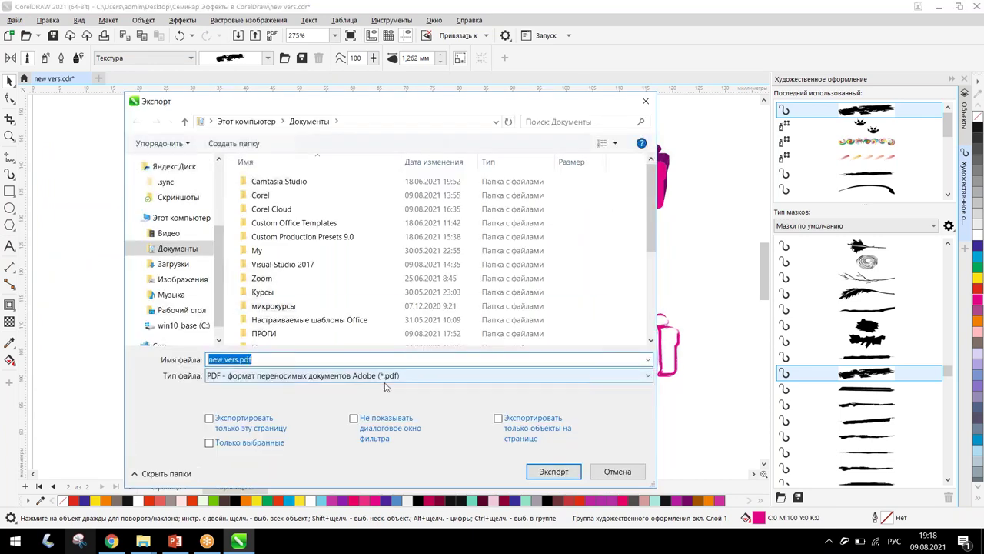
{"action": "left_click", "coordinate": [182, 310]}
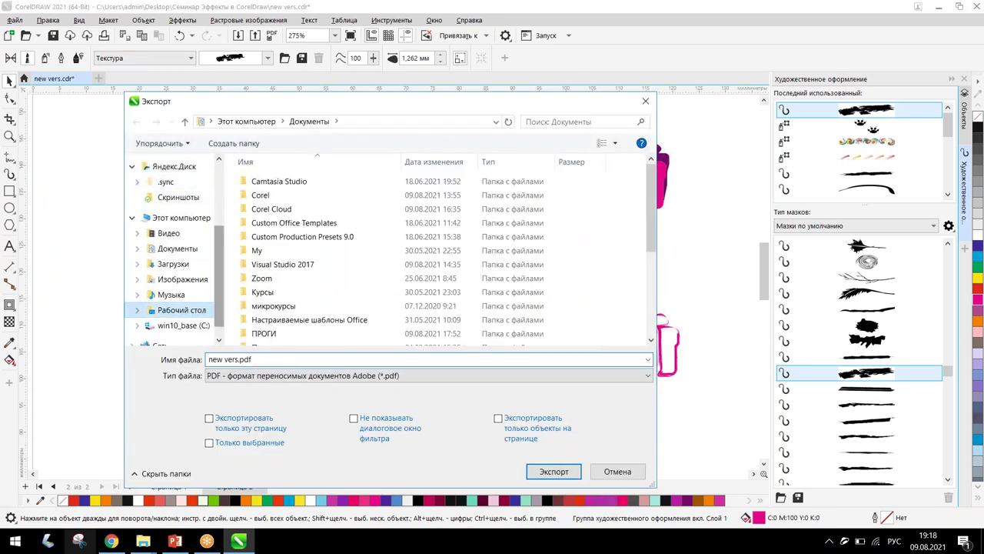
{"action": "left_click", "coordinate": [289, 377]}
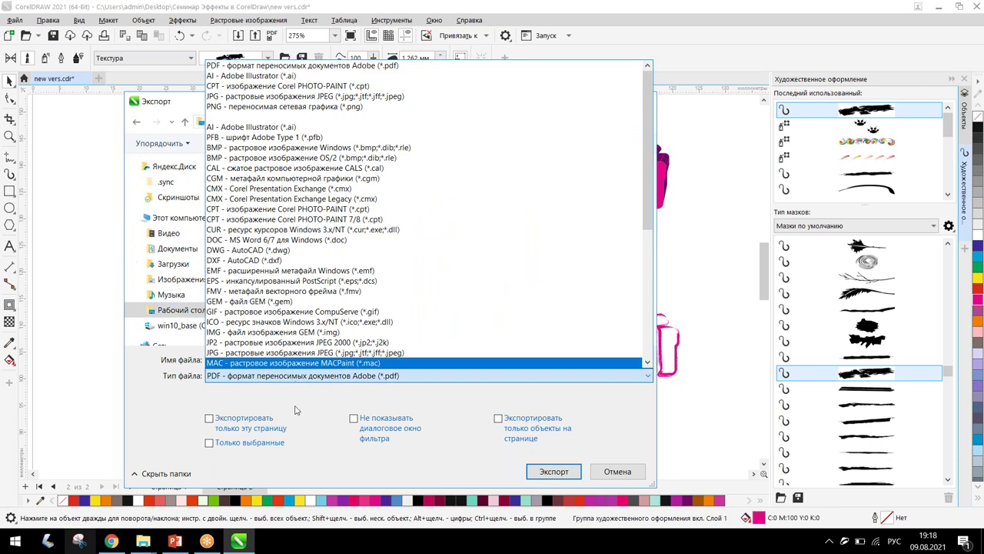
{"action": "left_click", "coordinate": [279, 441]}
{"action": "left_click", "coordinate": [209, 443]}
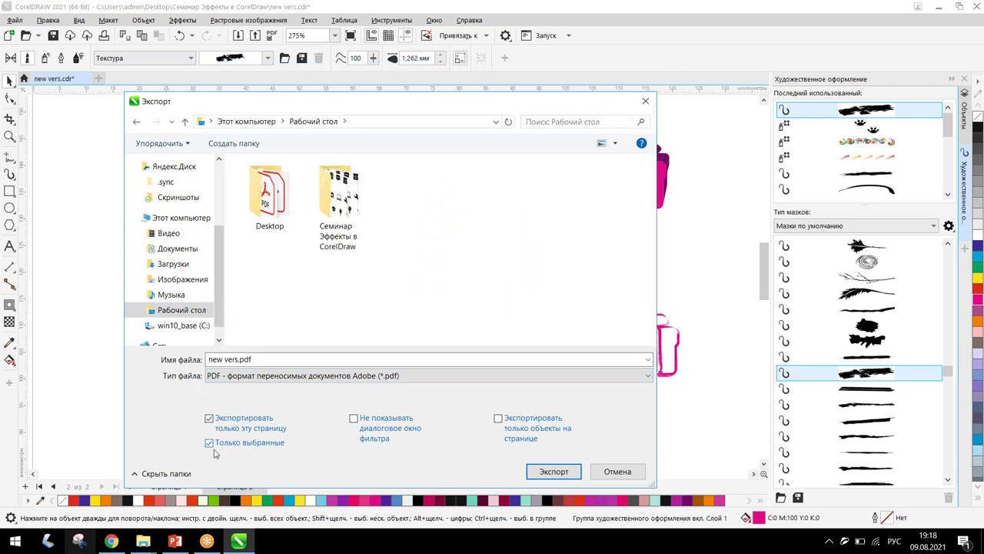
- Choose PNG as the export format, name the file lamp and export it as 24-bit RGB with transparency
{"action": "left_click", "coordinate": [254, 377]}
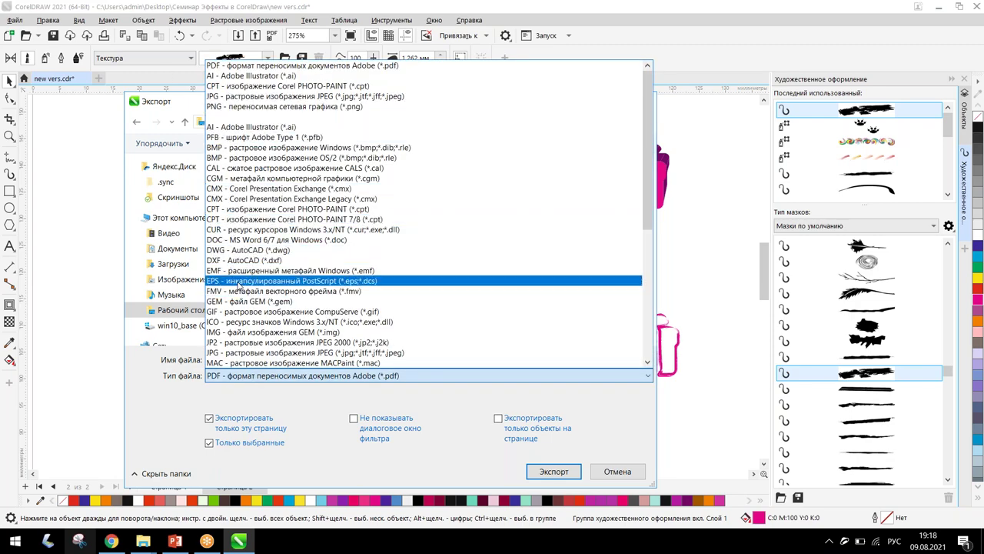
{"action": "left_click", "coordinate": [254, 106]}
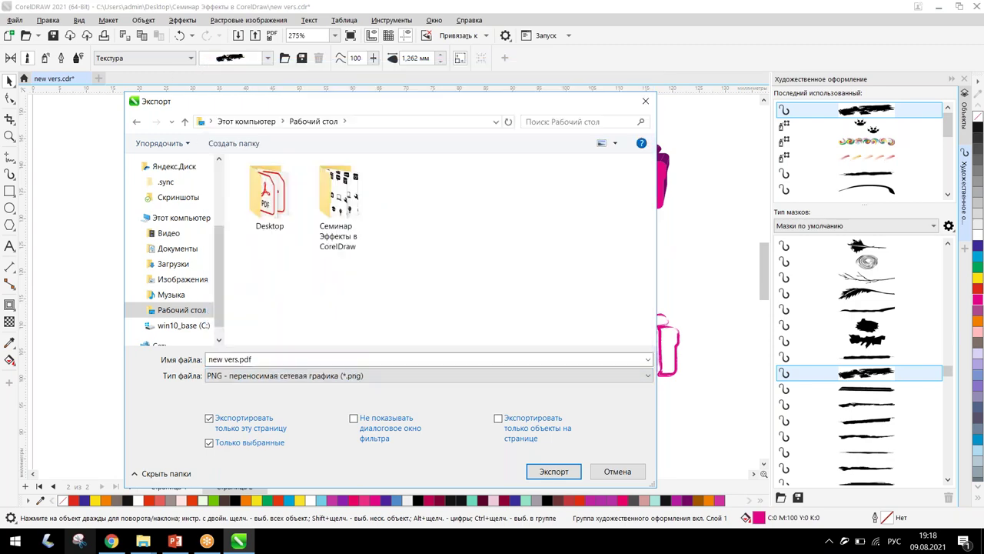
{"action": "triple_click", "coordinate": [259, 361]}
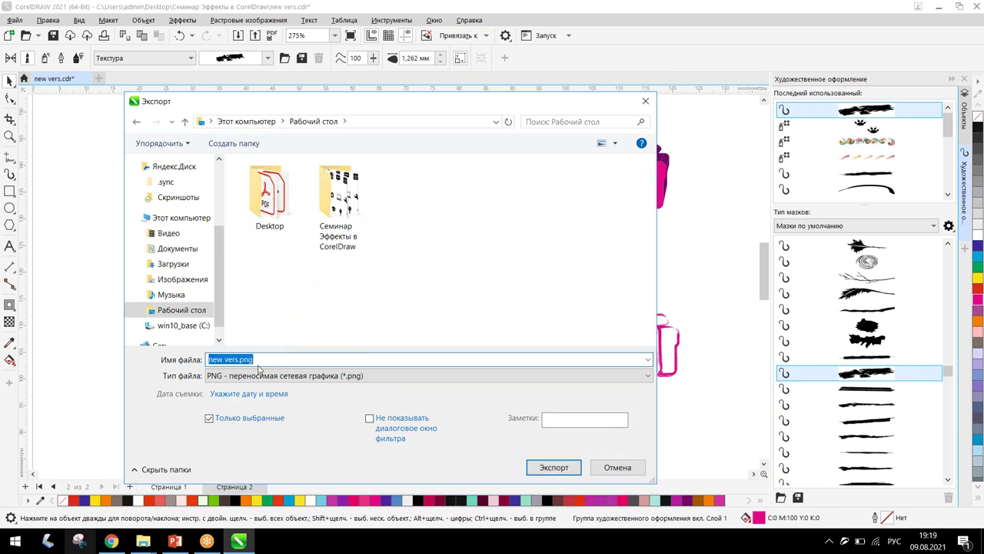
{"action": "type", "text": "дф"}
{"action": "key", "text": "BackSpace"}
{"action": "key", "text": "BackSpace"}
{"action": "key", "text": "alt+shift"}
{"action": "type", "text": "lamp"}
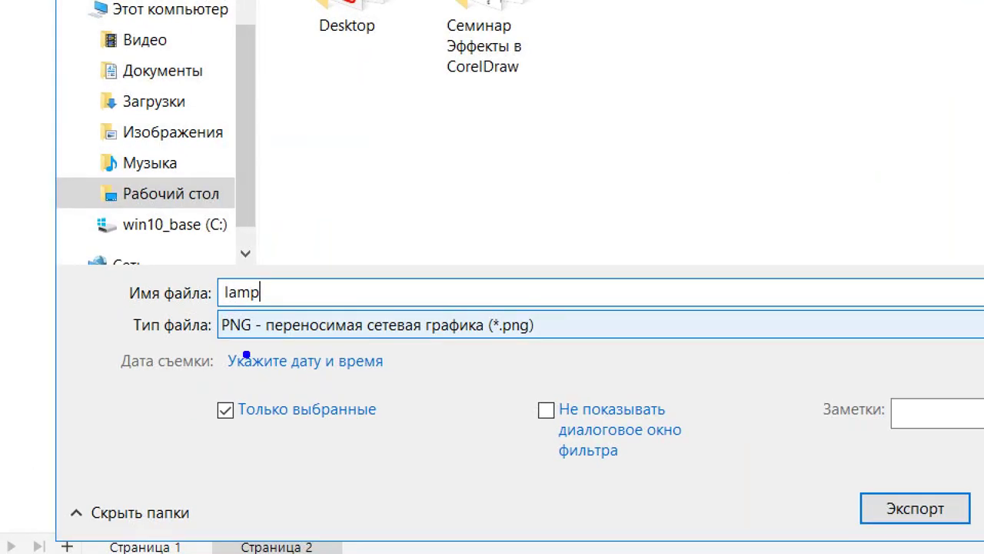
{"action": "left_click_drag", "start_coordinate": [191, 340], "coordinate": [526, 345]}
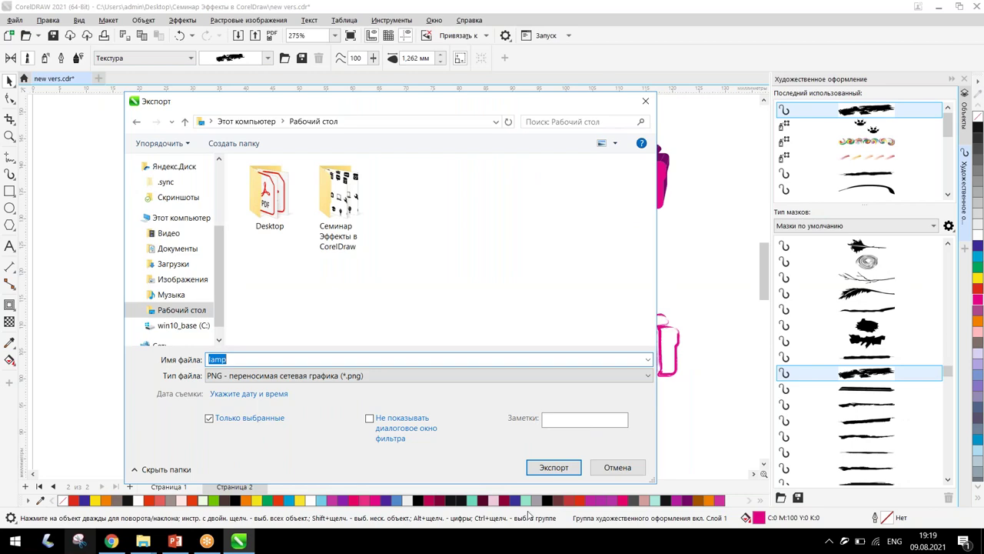
{"action": "left_click", "coordinate": [550, 467]}
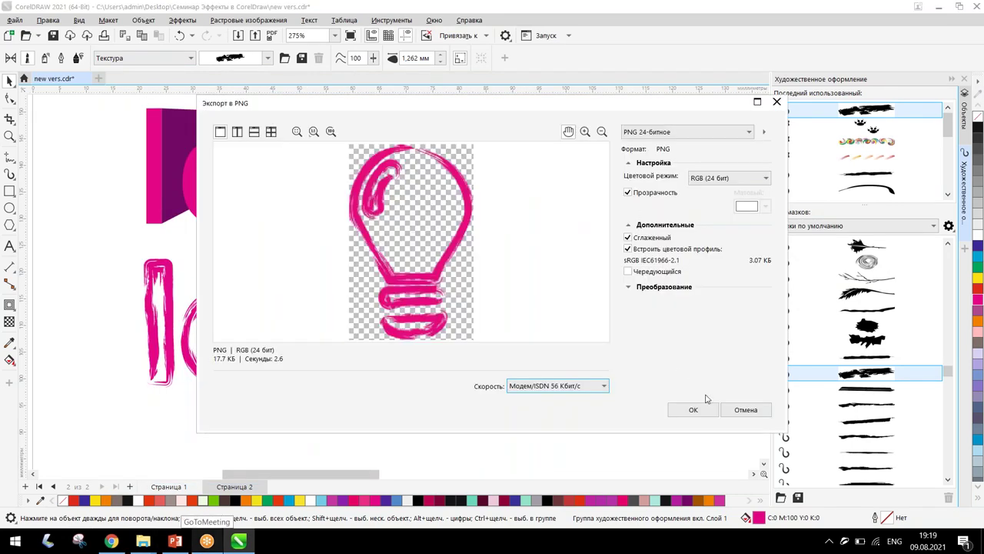
{"action": "left_click", "coordinate": [709, 409]}
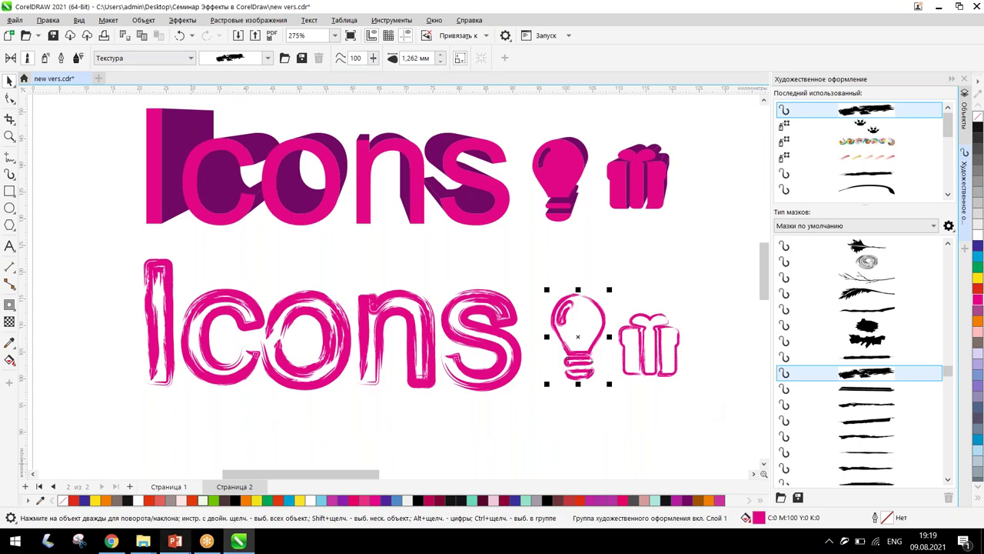
- Switch to PowerPoint and insert the exported lamp picture from the desktop on the title slide
{"action": "left_click", "coordinate": [183, 540]}
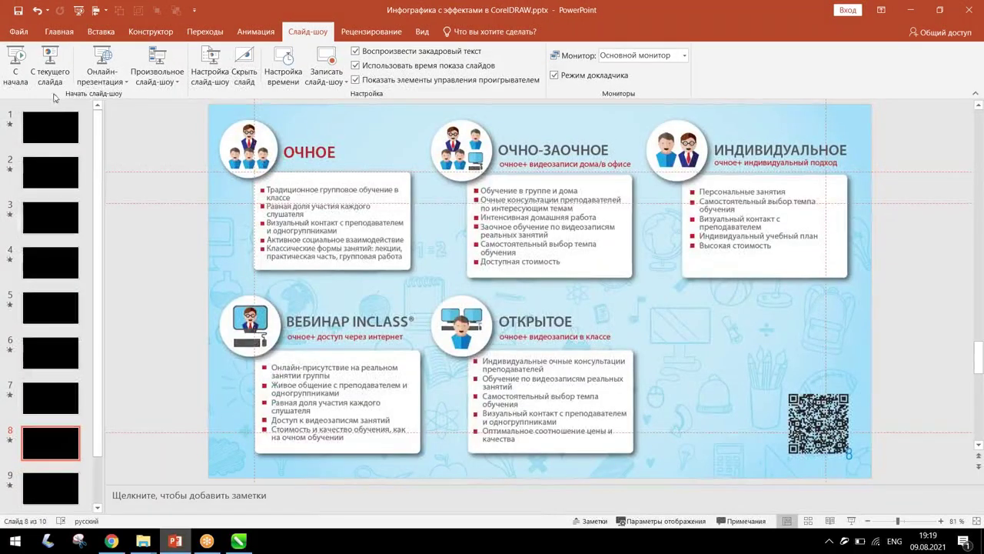
{"action": "left_click", "coordinate": [35, 135]}
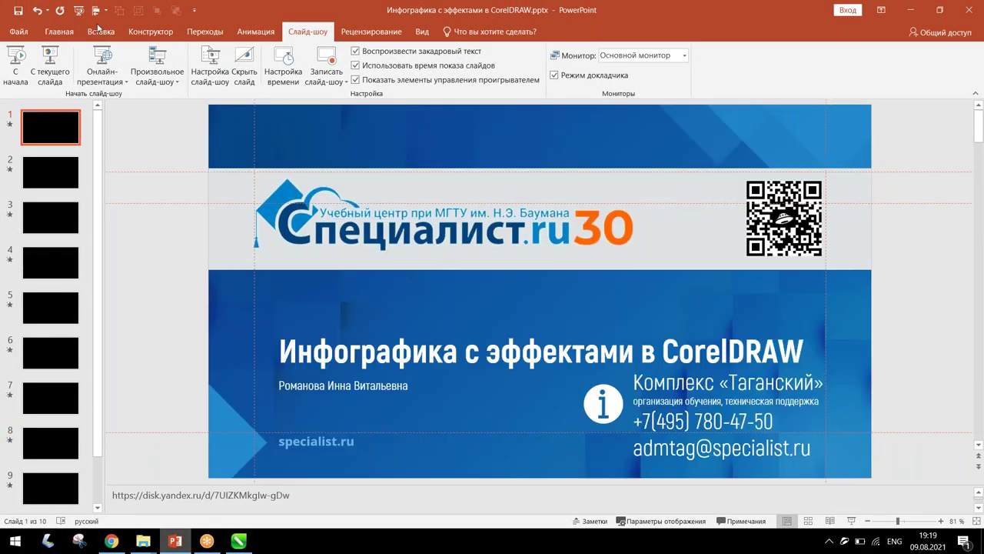
{"action": "left_click", "coordinate": [97, 34]}
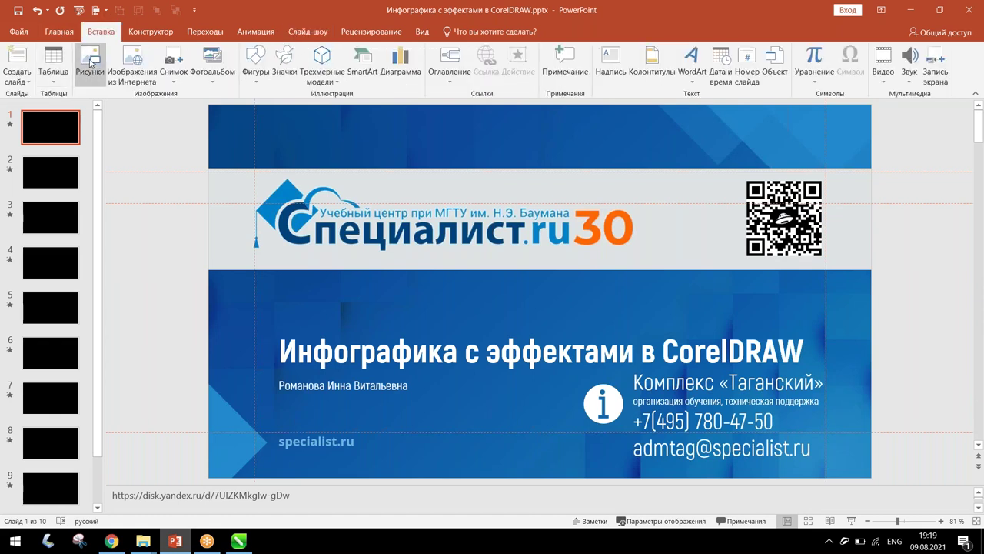
{"action": "scroll", "coordinate": [146, 384], "scroll_direction": "down", "scroll_amount": 3}
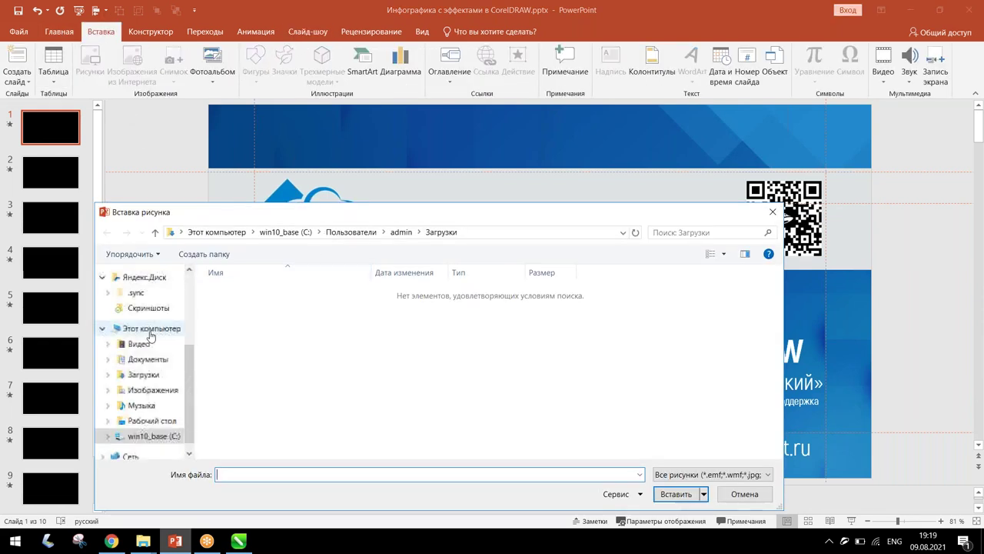
{"action": "left_click", "coordinate": [157, 419]}
{"action": "double_click", "coordinate": [382, 304]}
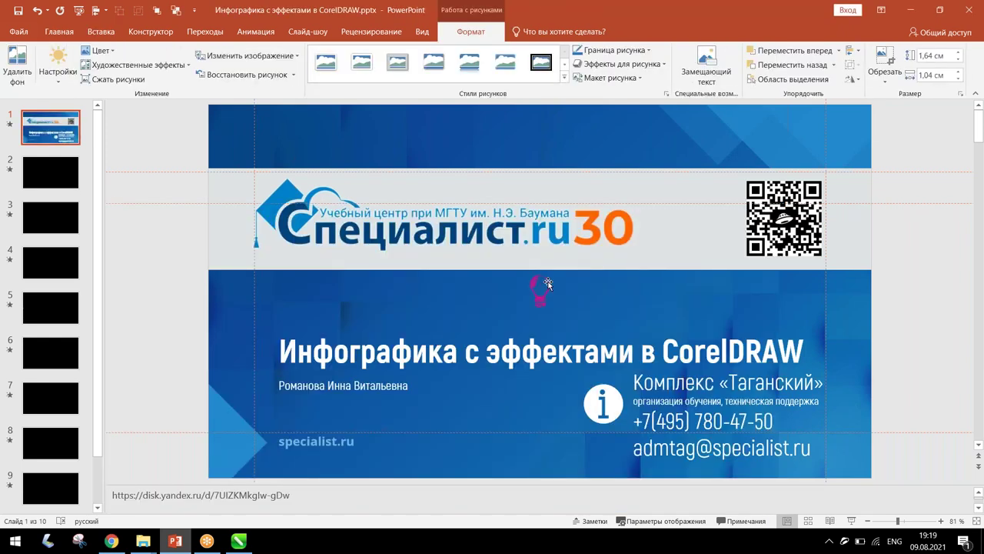
- Move the bulb picture between the logo and the QR code and enlarge it to about the height of the light band
{"action": "left_click_drag", "start_coordinate": [585, 278], "coordinate": [683, 271]}
{"action": "left_click_drag", "start_coordinate": [724, 303], "coordinate": [675, 249]}
{"action": "left_click", "coordinate": [622, 300]}
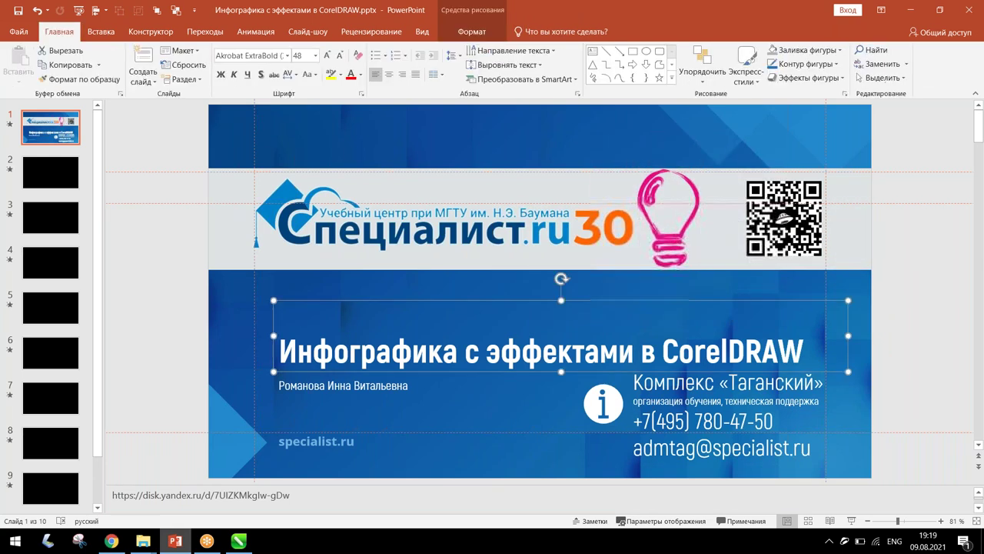
{"action": "left_click", "coordinate": [919, 237]}
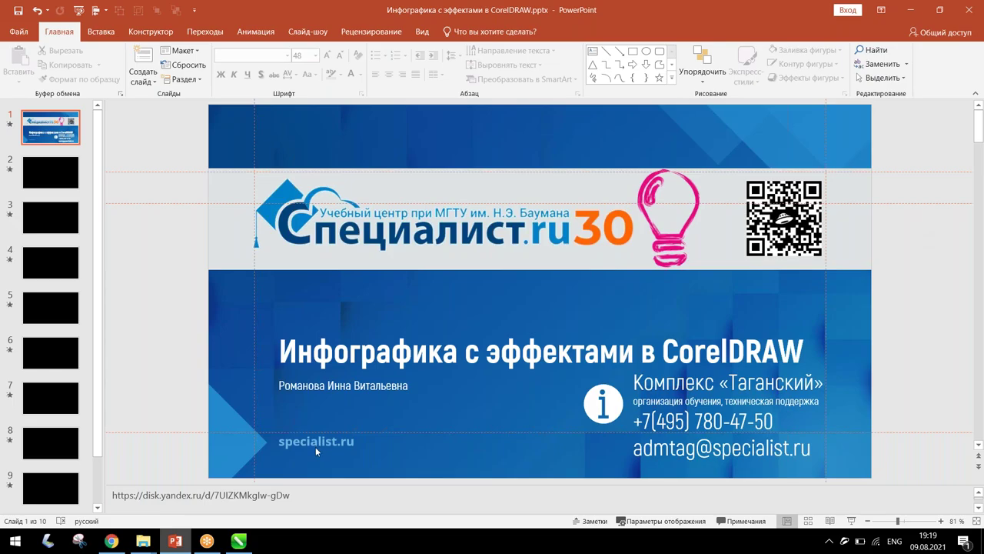
- Switch back to CorelDRAW and review both "Icons" lines and the rows of effect icons
{"action": "left_click", "coordinate": [238, 540]}
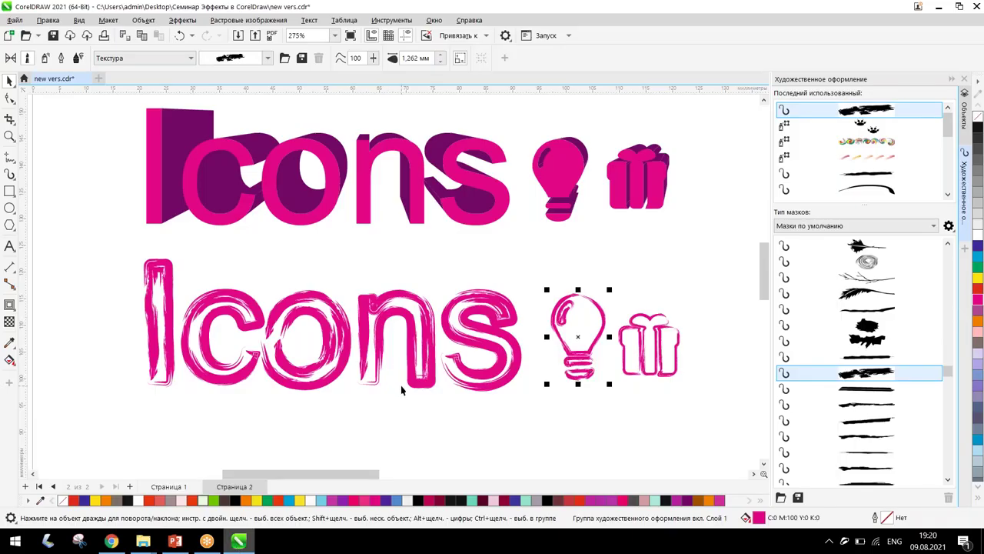
{"action": "scroll", "coordinate": [400, 389], "scroll_direction": "down", "scroll_amount": 5}
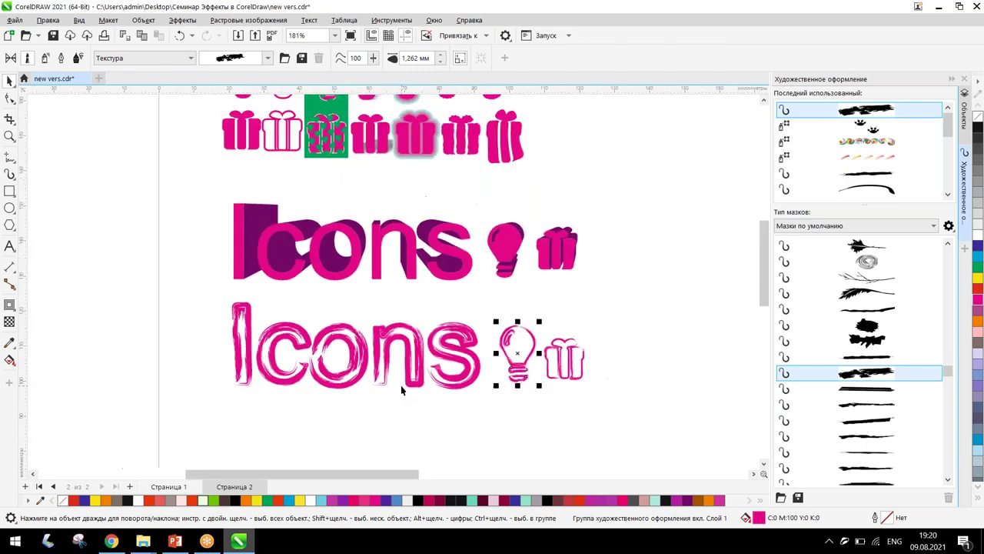
{"action": "scroll", "coordinate": [401, 389], "scroll_direction": "up", "scroll_amount": 4}
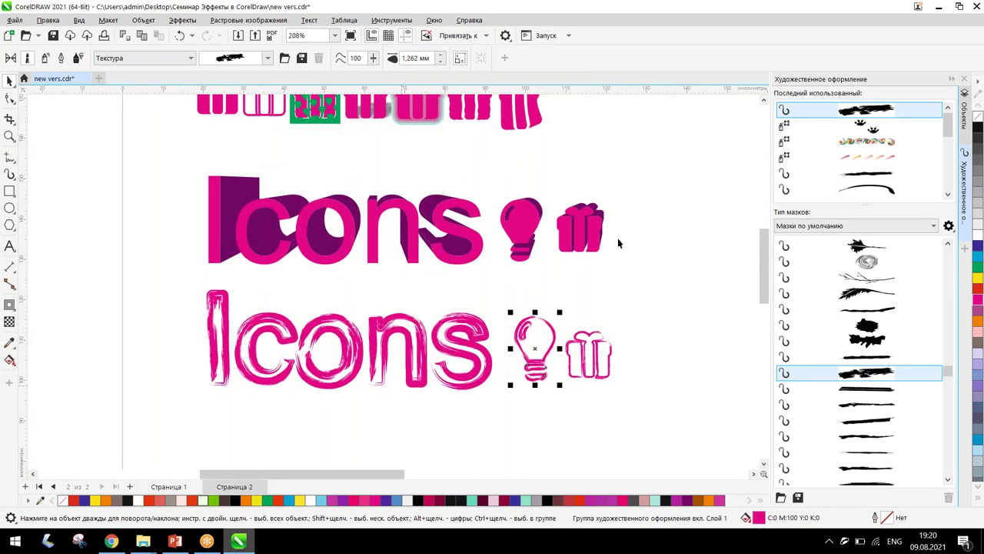
{"action": "left_click_drag", "start_coordinate": [768, 268], "coordinate": [769, 250]}
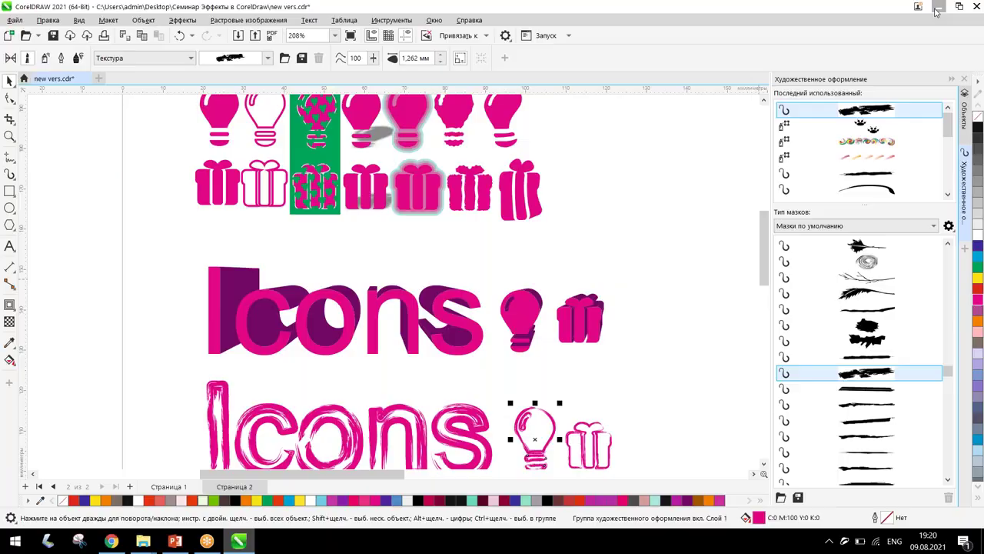
- Return to the PowerPoint presentation and start the slide show from slide 8 on the forms of training
{"action": "left_click", "coordinate": [936, 10]}
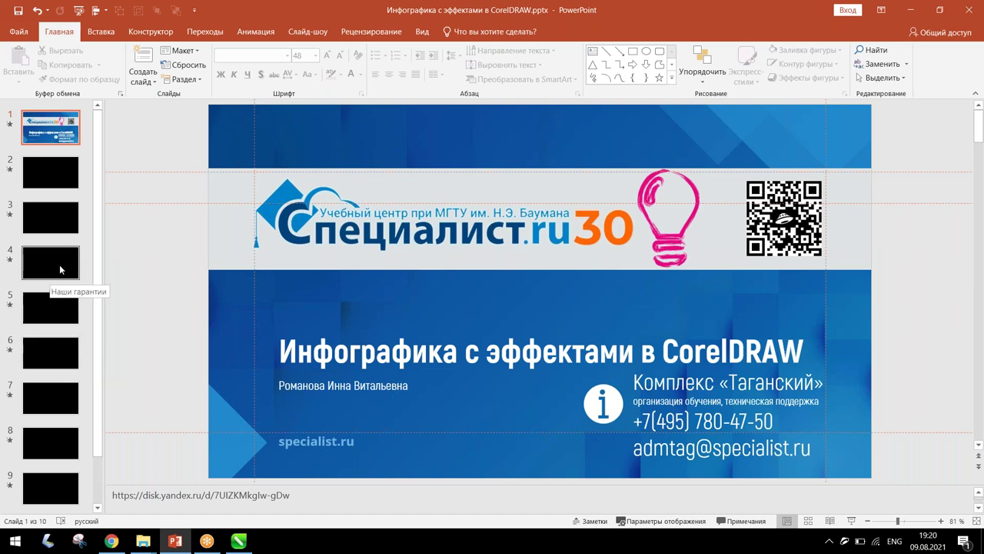
{"action": "scroll", "coordinate": [60, 342], "scroll_direction": "down", "scroll_amount": 2}
{"action": "left_click", "coordinate": [51, 332]}
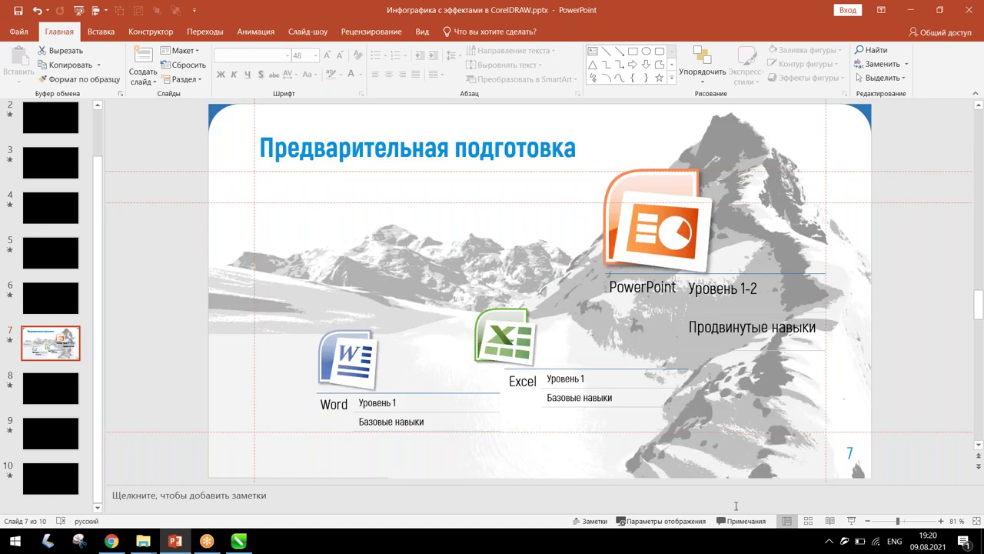
{"action": "key", "text": "Down"}
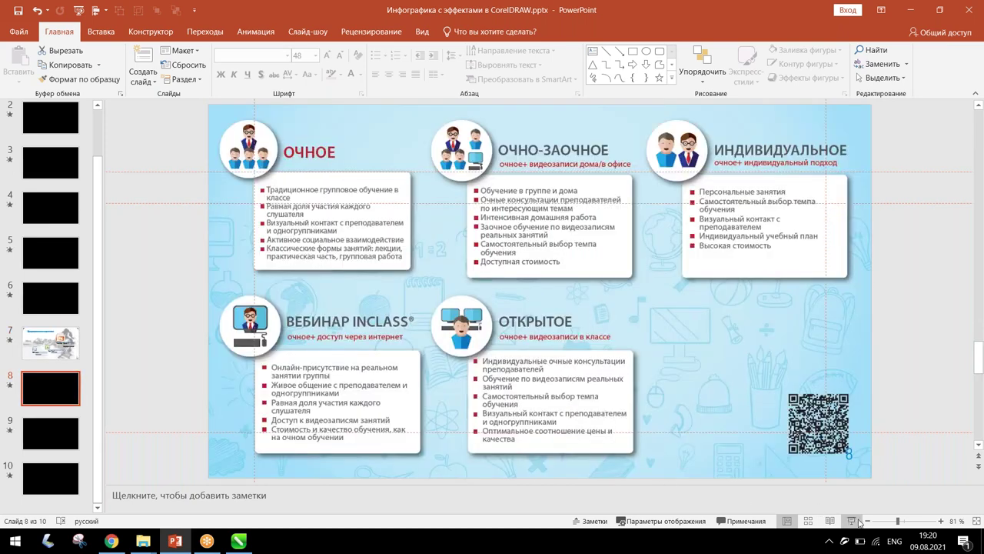
{"action": "left_click", "coordinate": [851, 521]}
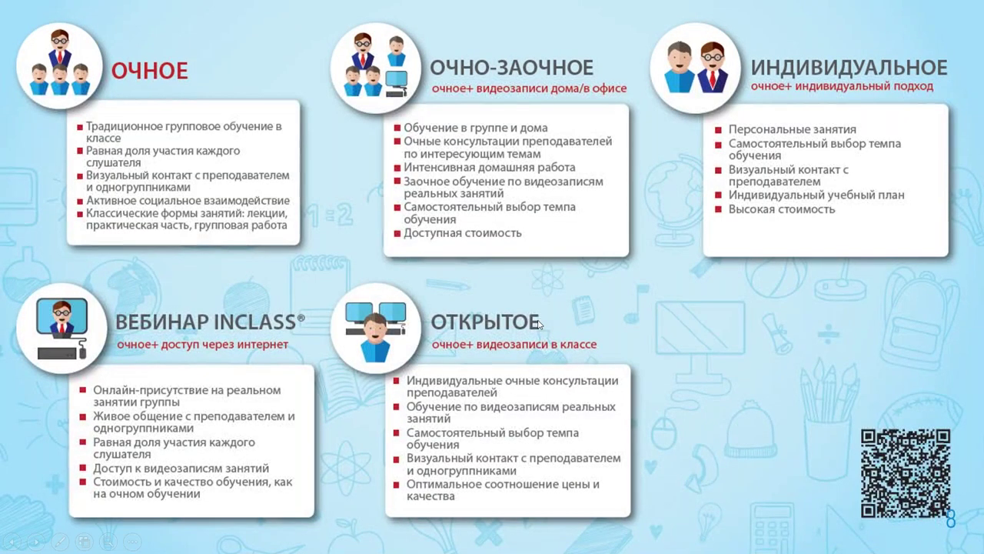